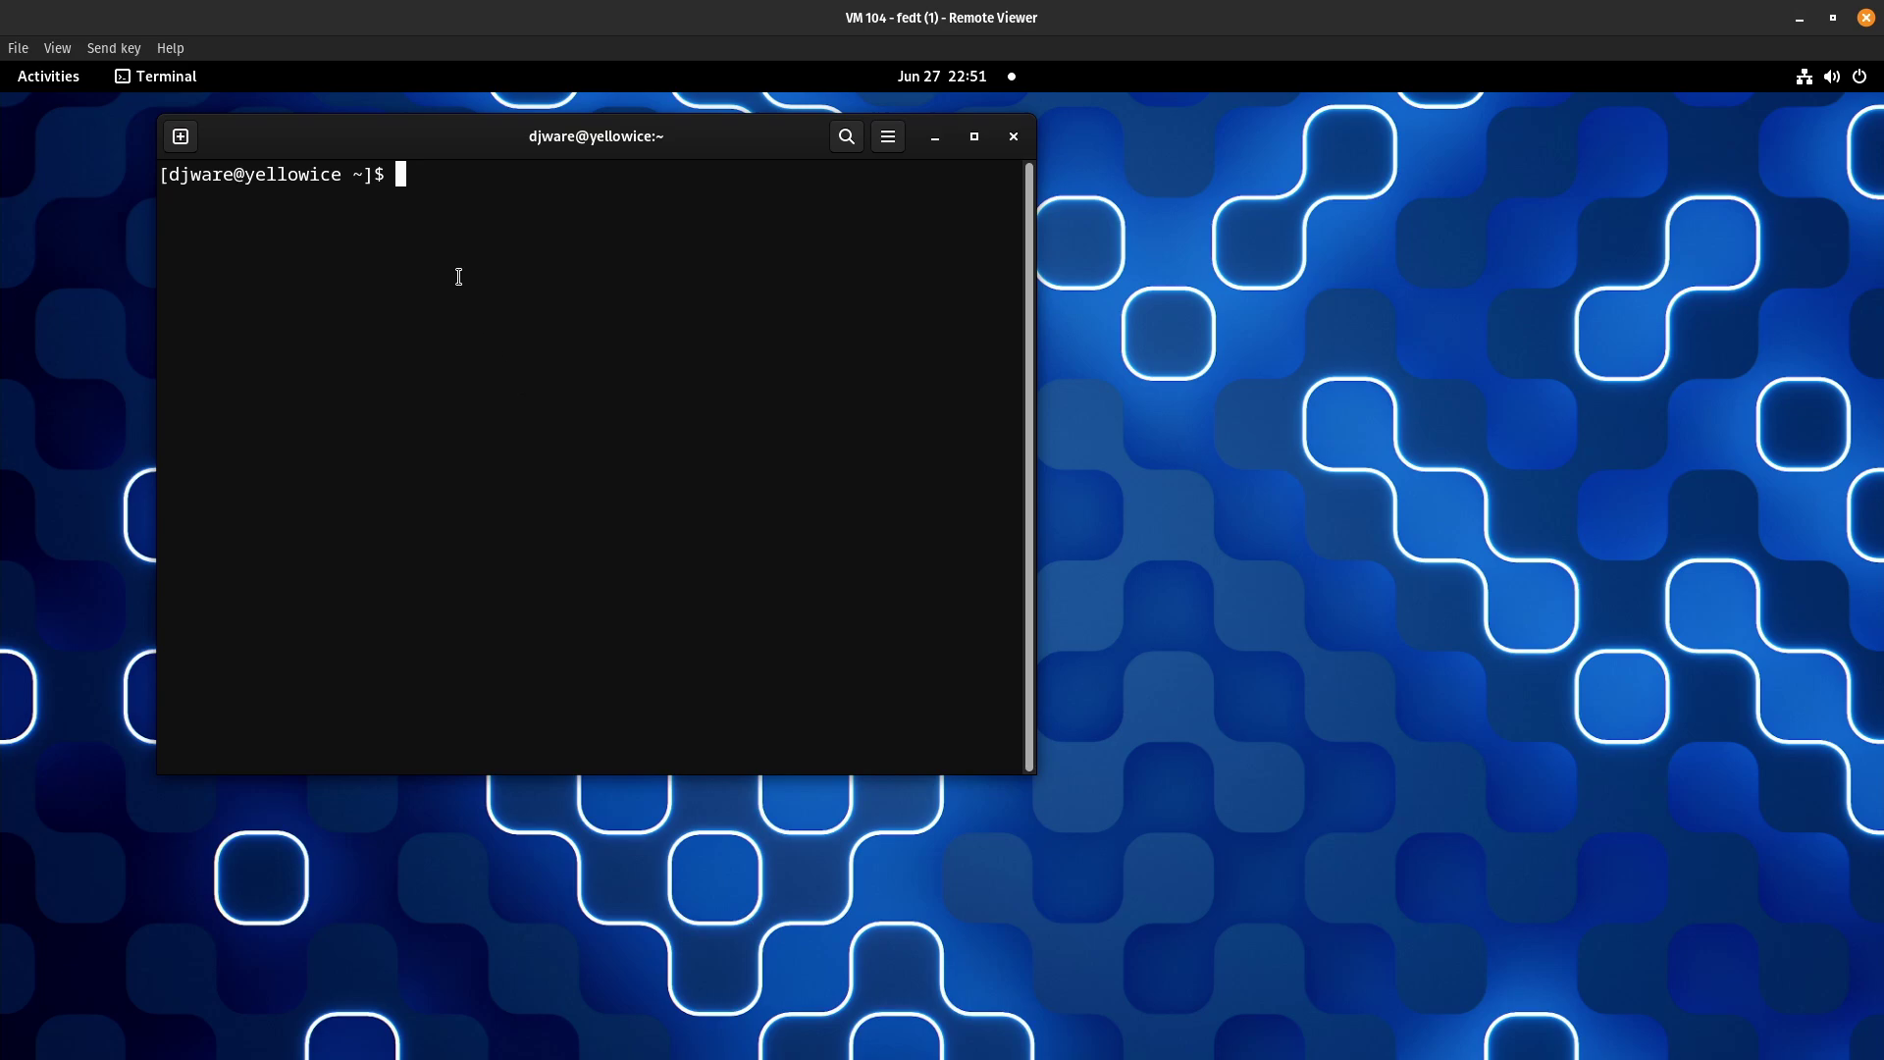
Move the terminal aside and launch the Files file manager from the dock.
{"action": "left_click_drag", "start_coordinate": [481, 143], "coordinate": [449, 123]}
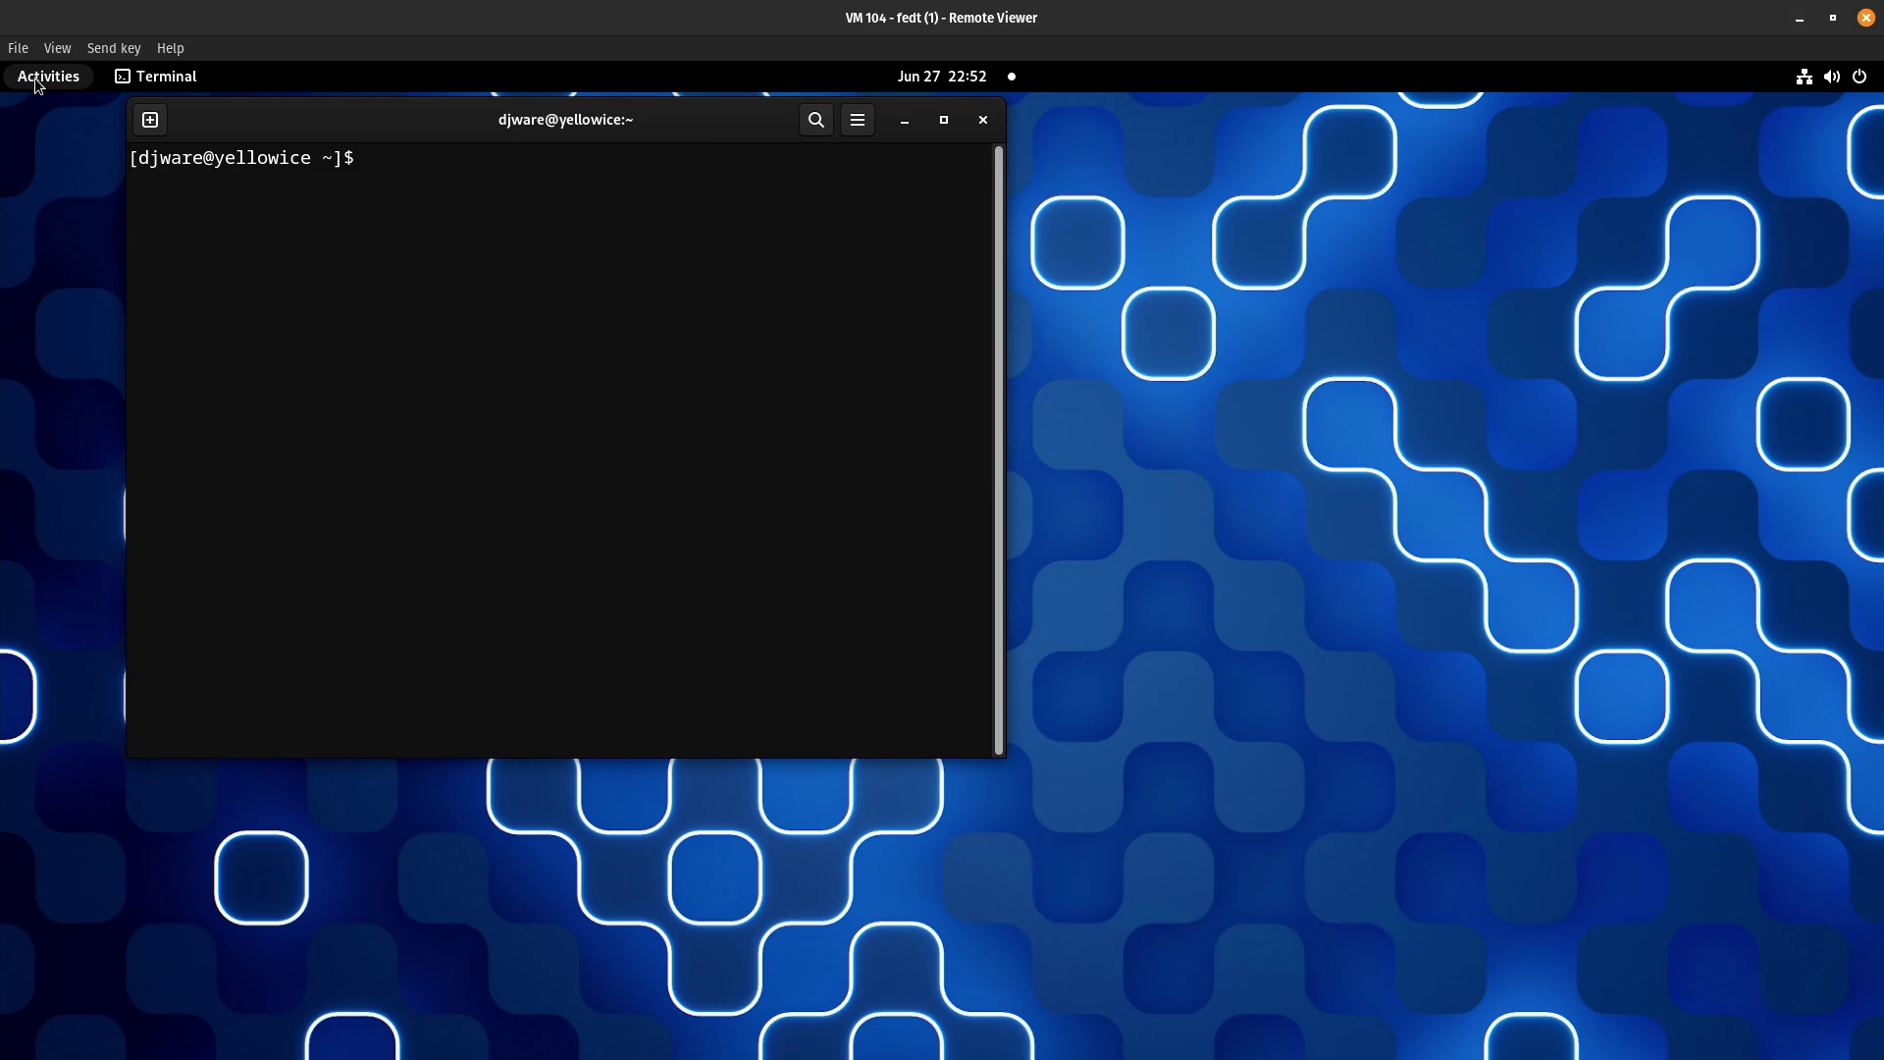
{"action": "left_click", "coordinate": [36, 82]}
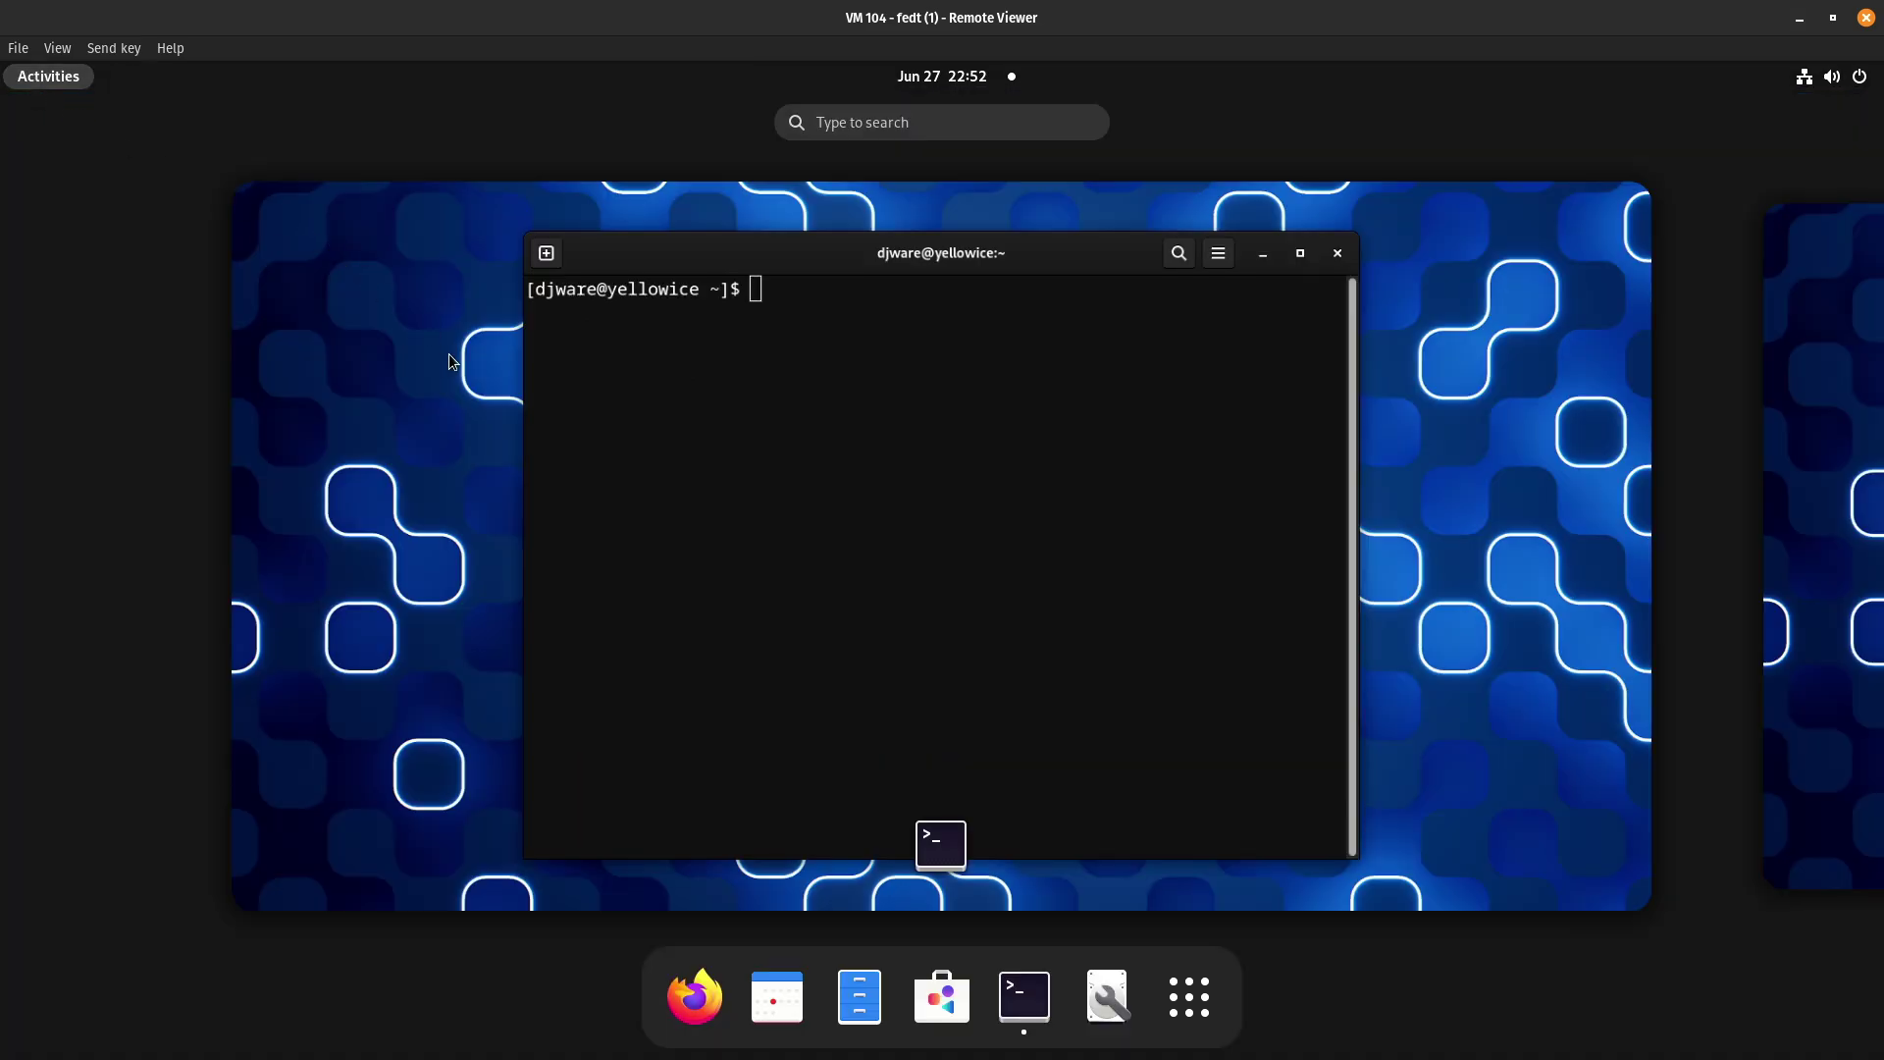
{"action": "left_click", "coordinate": [860, 996]}
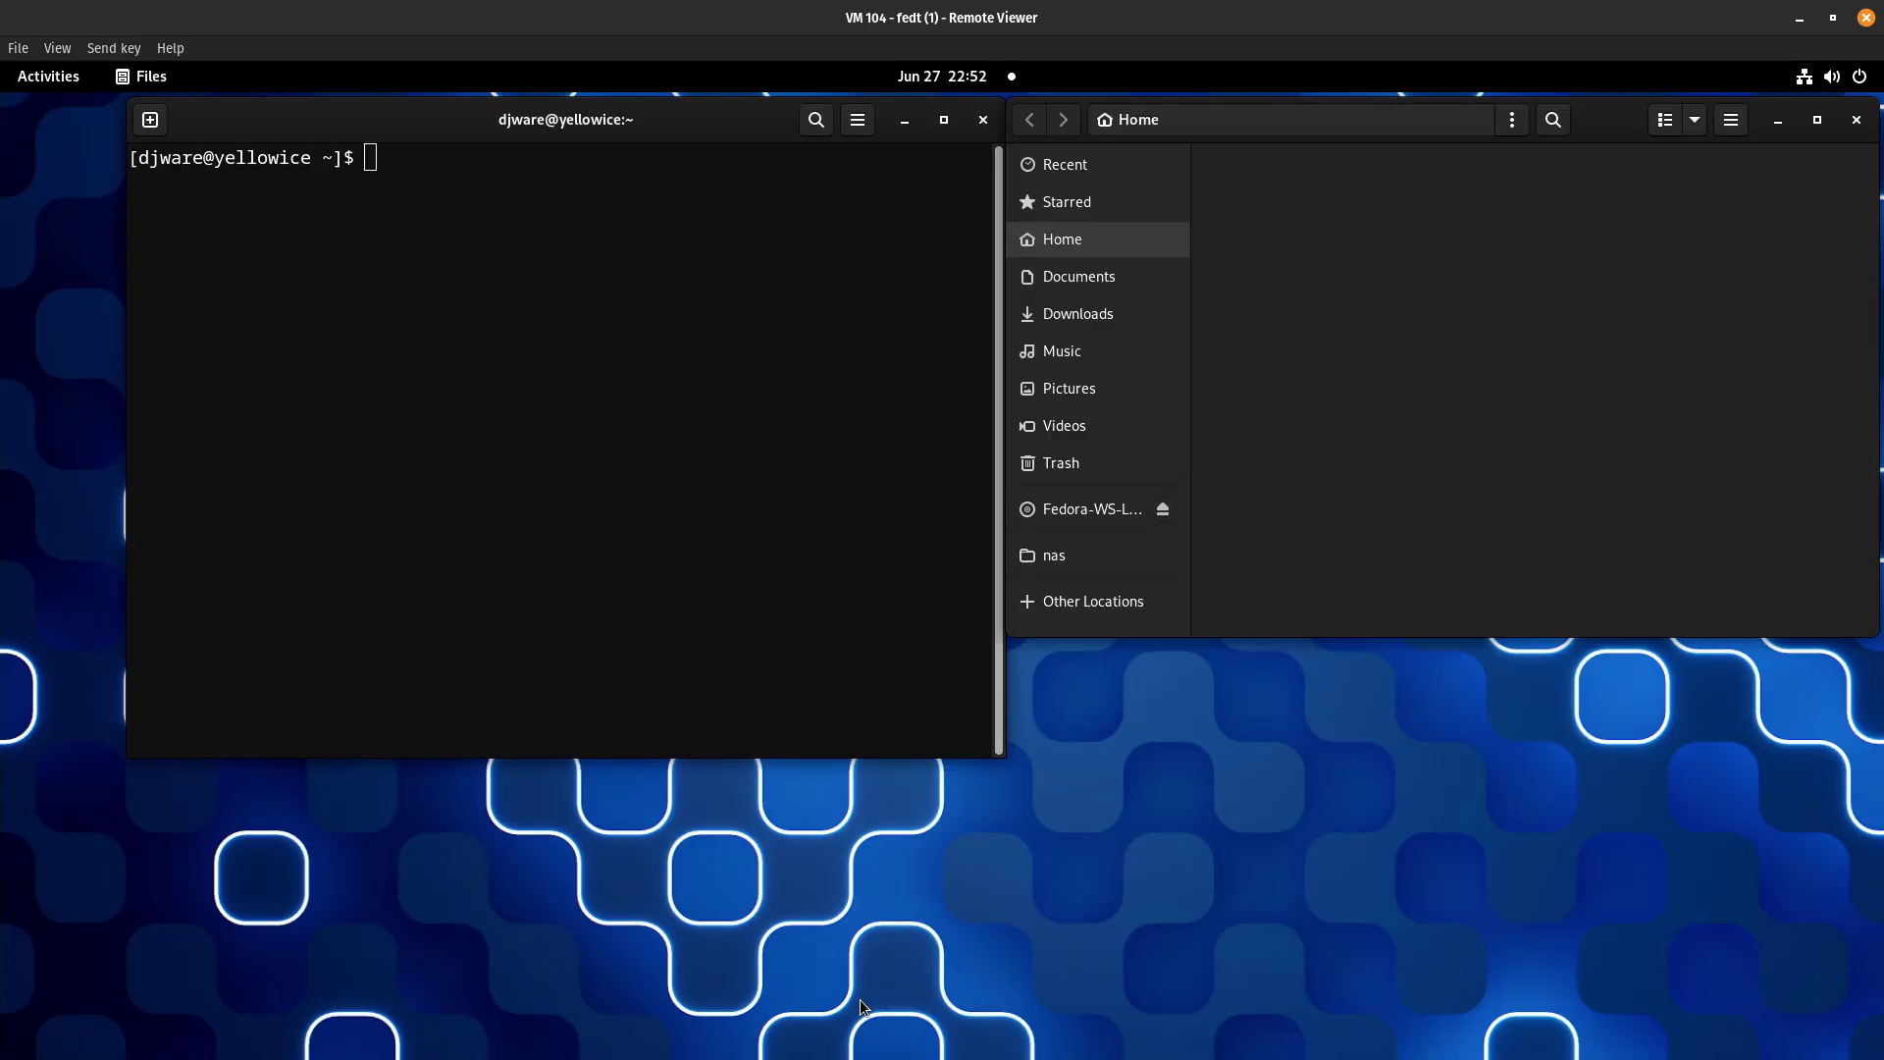
Launch Disks beside Files and show the first 34 GB disk's partitions.
{"action": "left_click", "coordinate": [36, 74]}
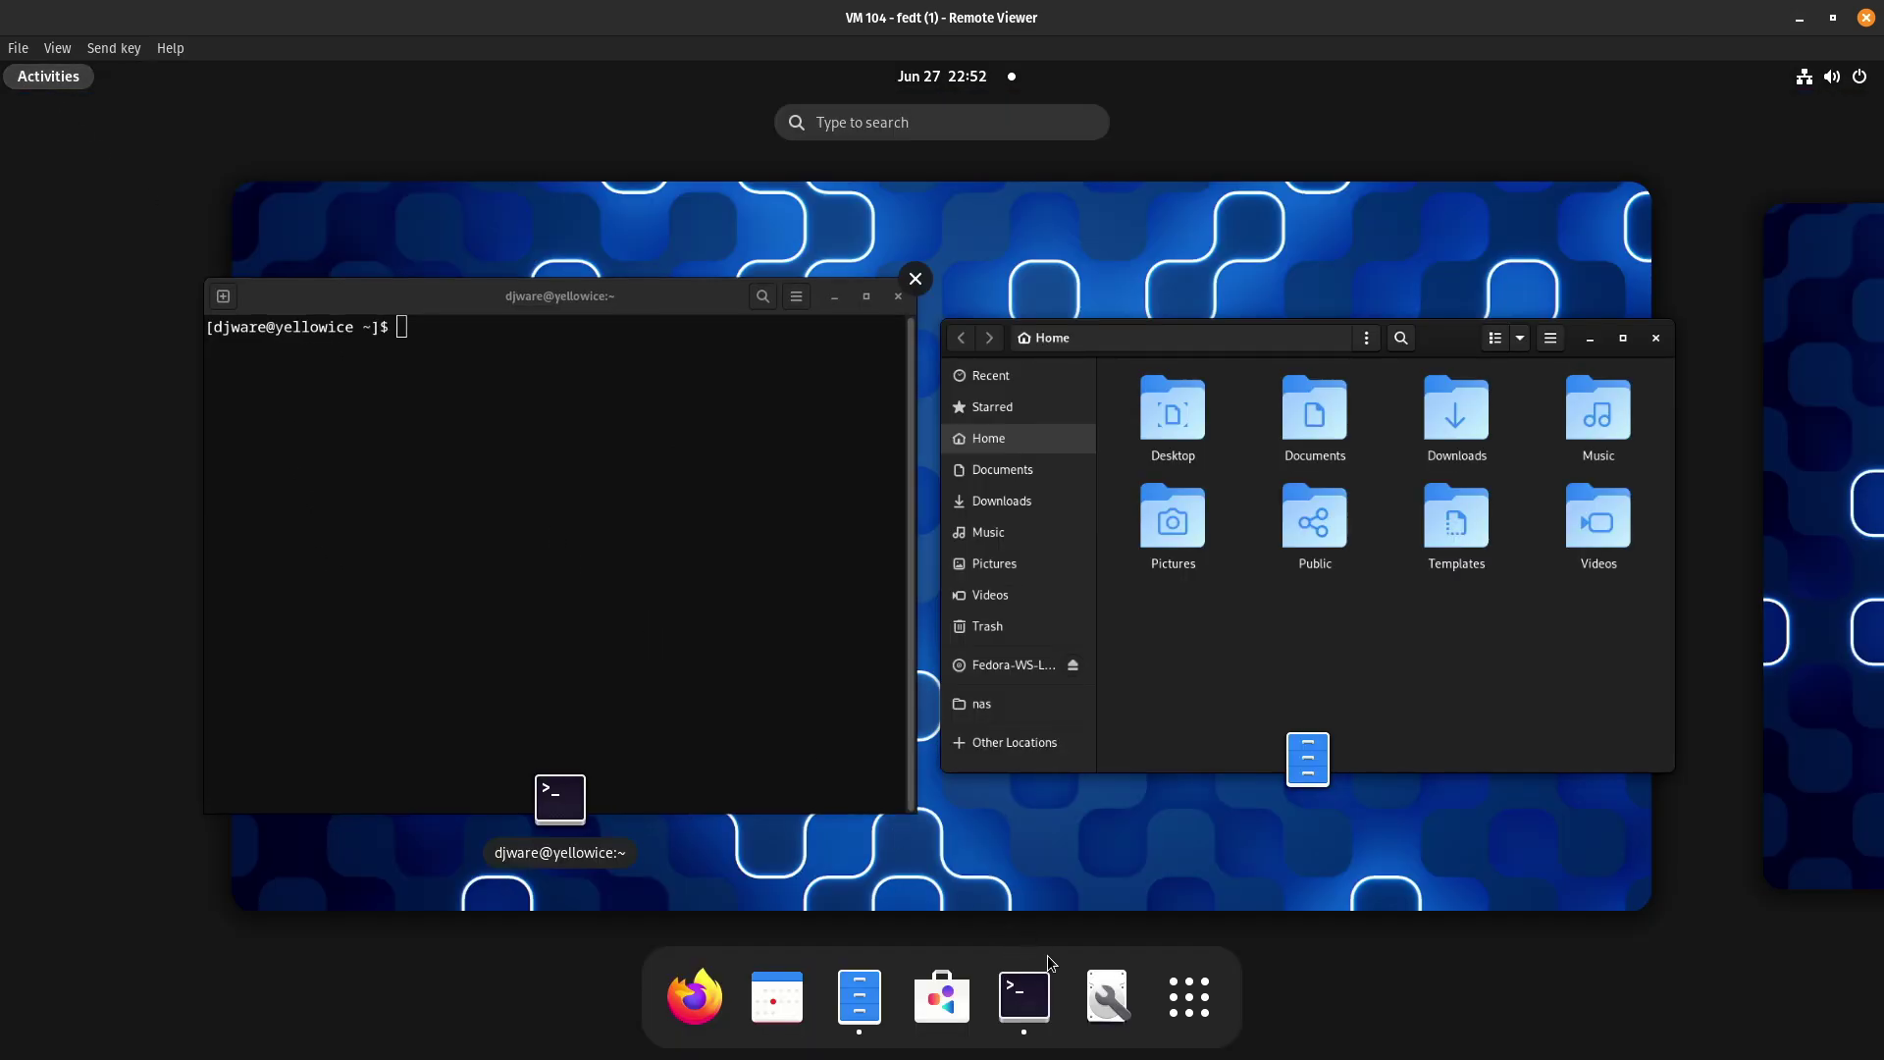
{"action": "left_click", "coordinate": [1108, 996]}
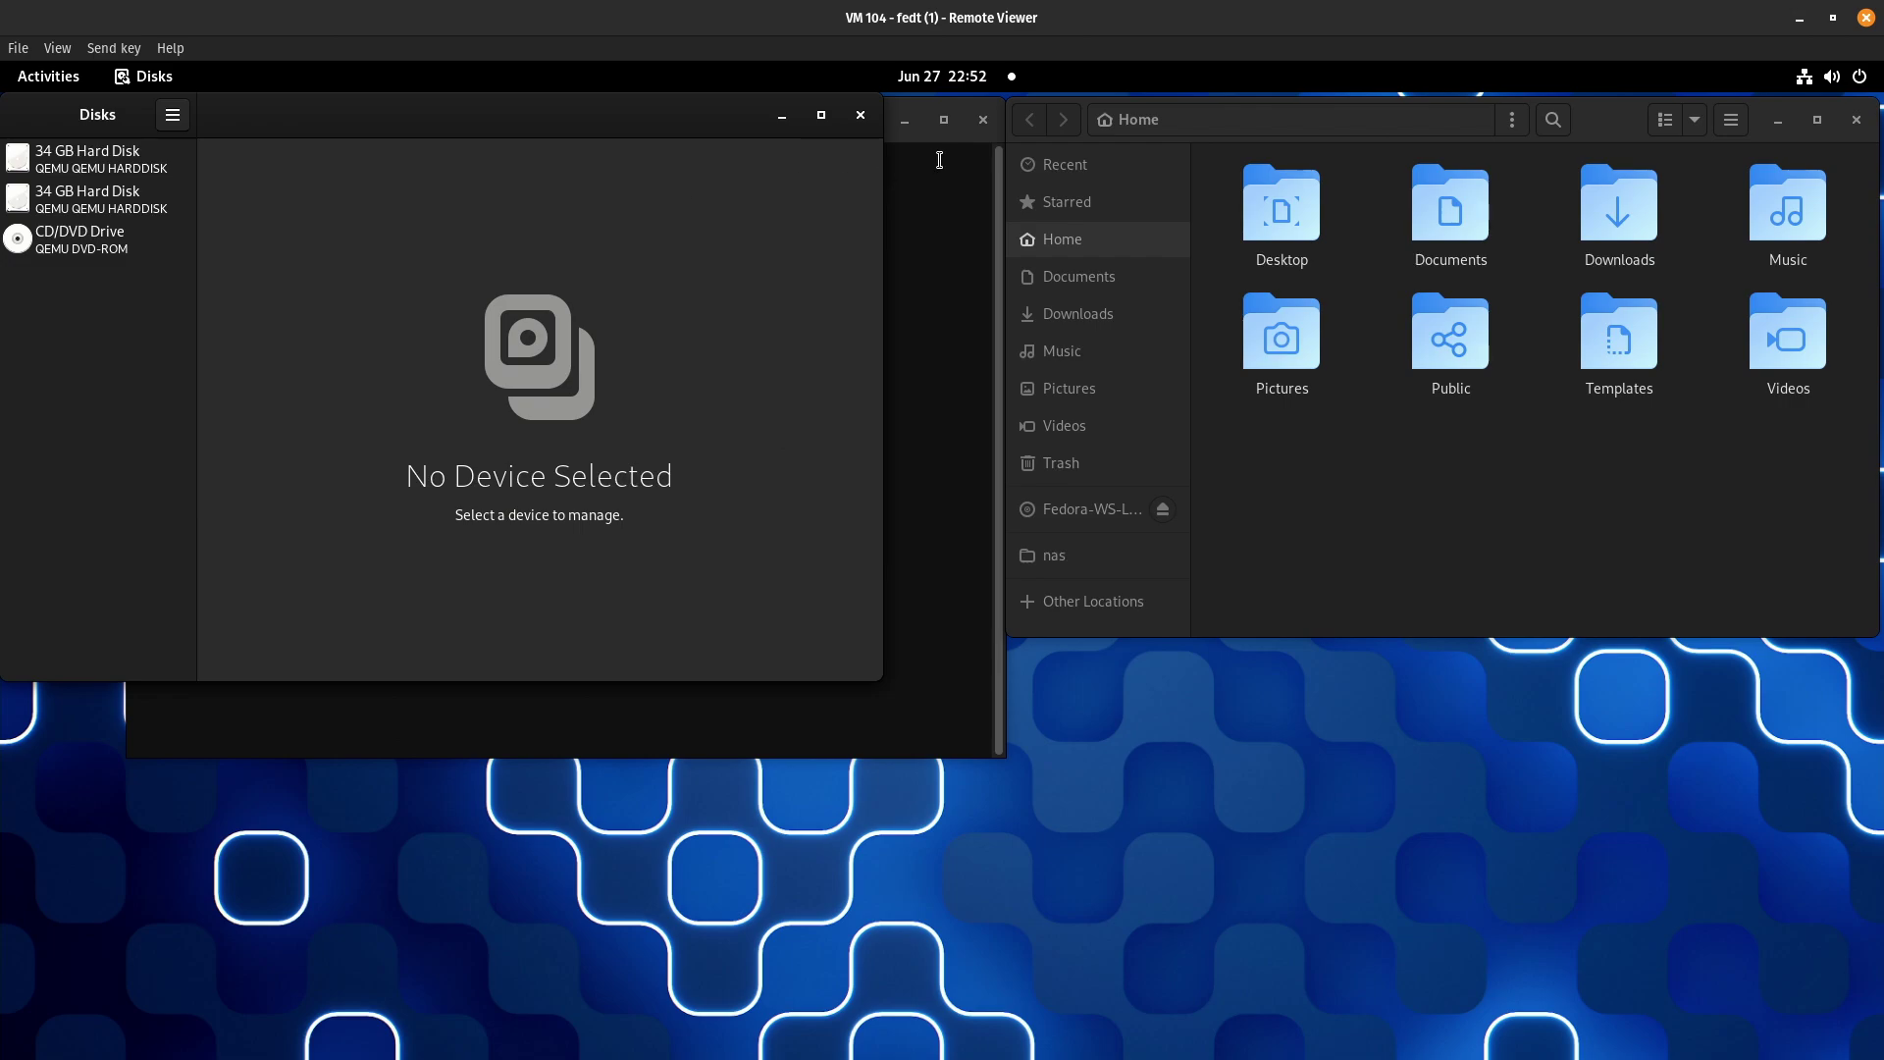
{"action": "mouse_move", "coordinate": [657, 121]}
{"action": "left_mouse_down"}
{"action": "mouse_move", "coordinate": [690, 139]}
{"action": "mouse_move", "coordinate": [677, 125]}
{"action": "left_mouse_up"}
{"action": "left_click", "coordinate": [1262, 115]}
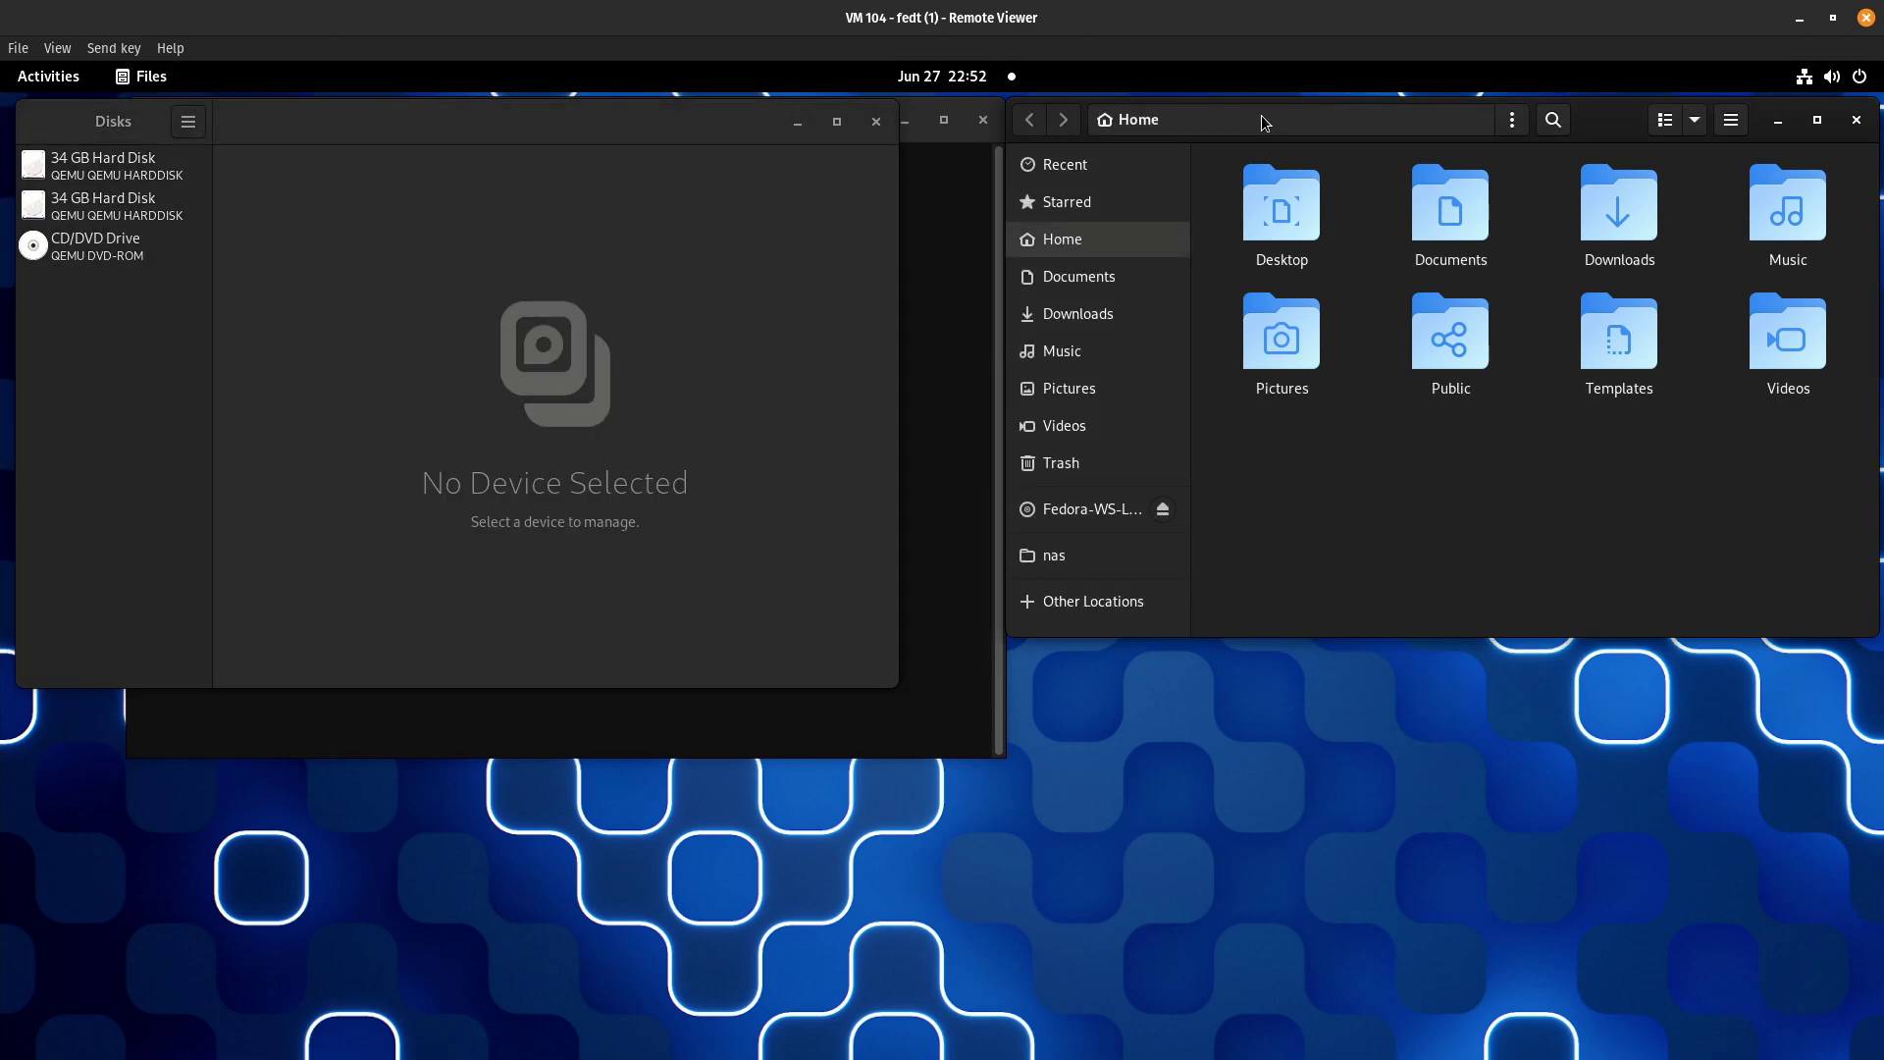
{"action": "left_click", "coordinate": [1511, 119]}
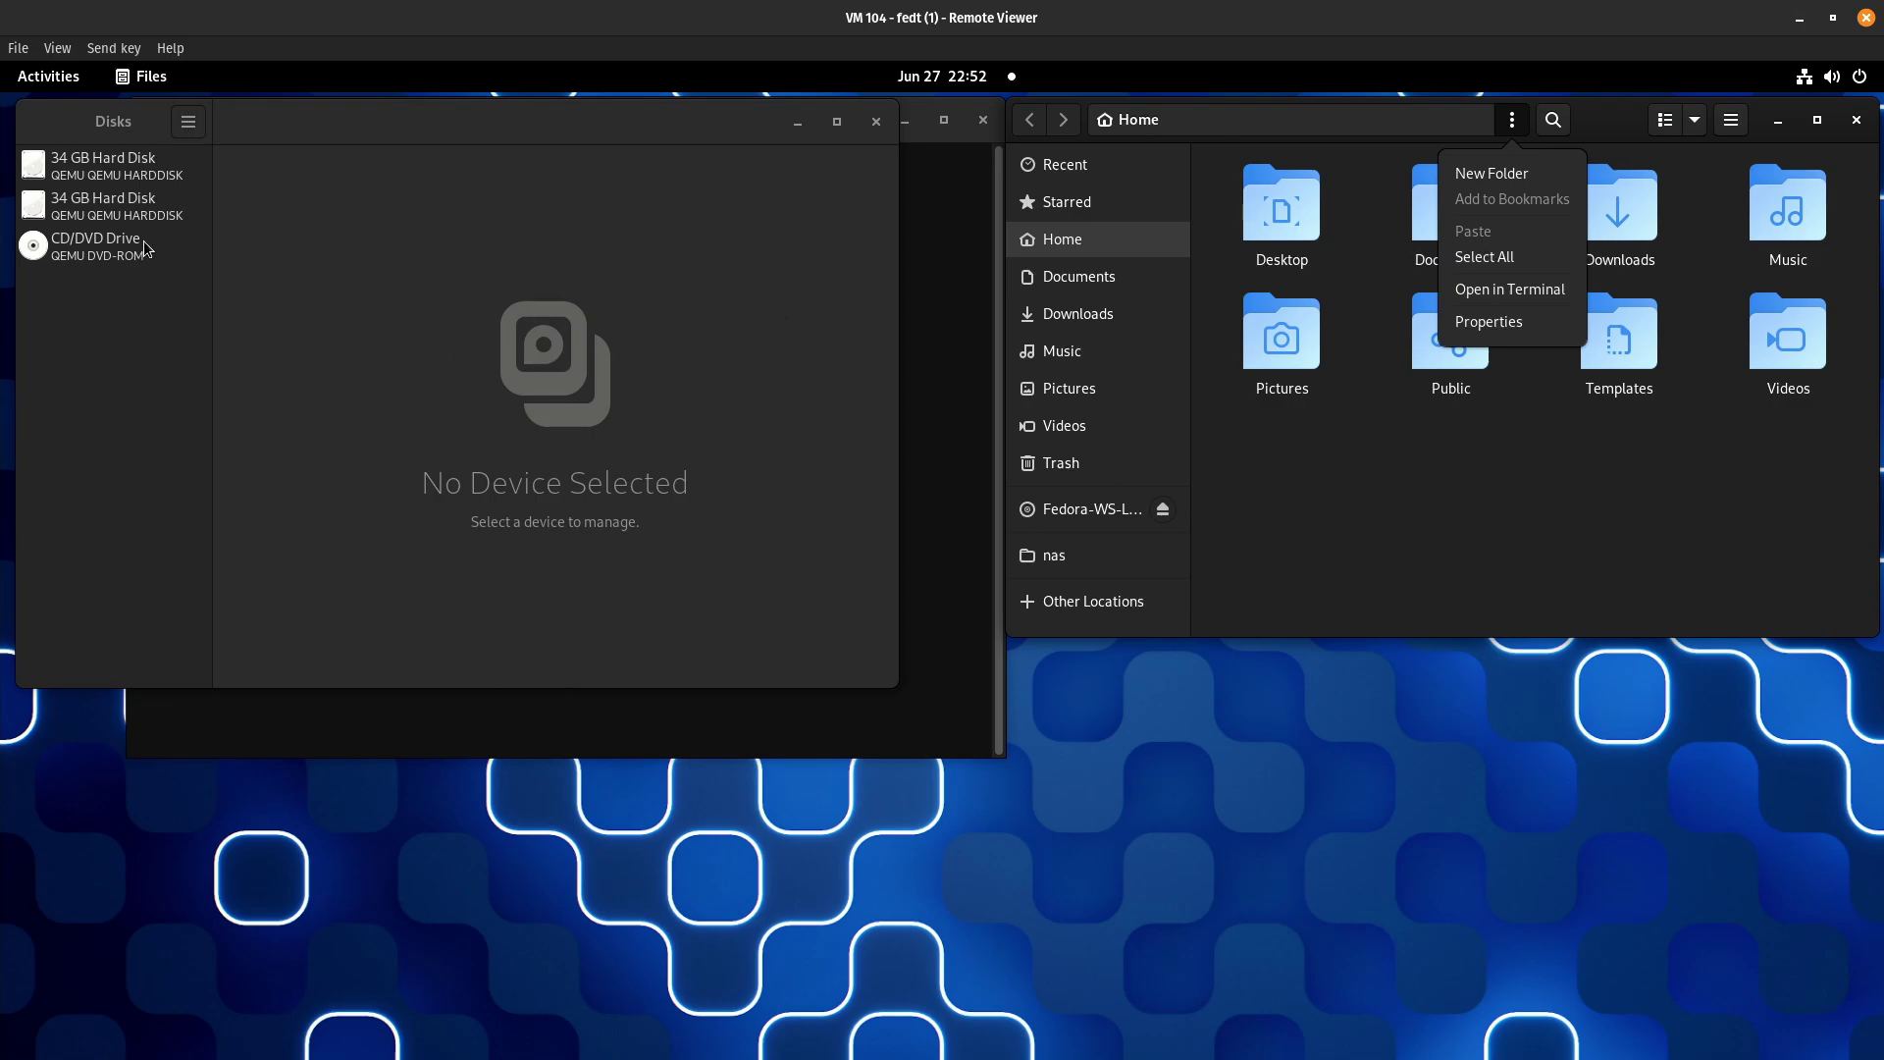
{"action": "left_click", "coordinate": [124, 174]}
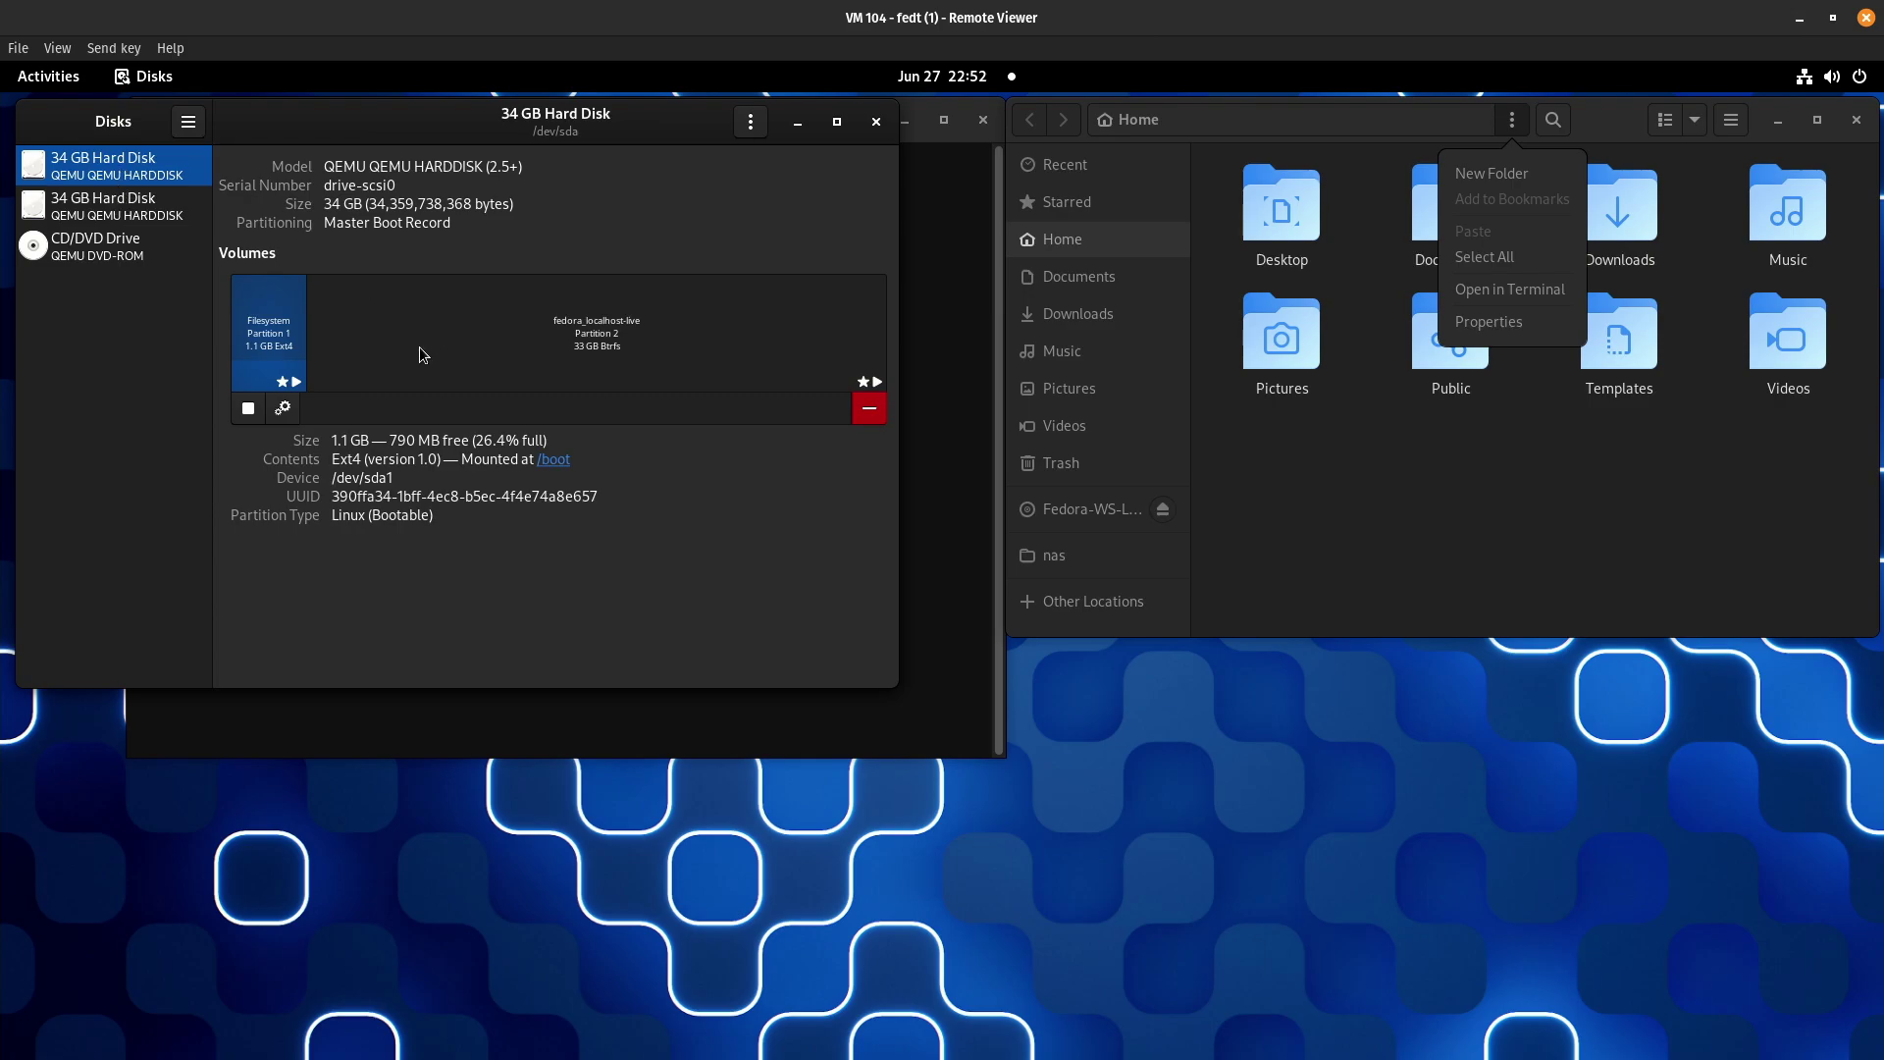
Select /dev/sdb, the second 34 GB disk with 34 GB unallocated space.
{"action": "left_click", "coordinate": [148, 216]}
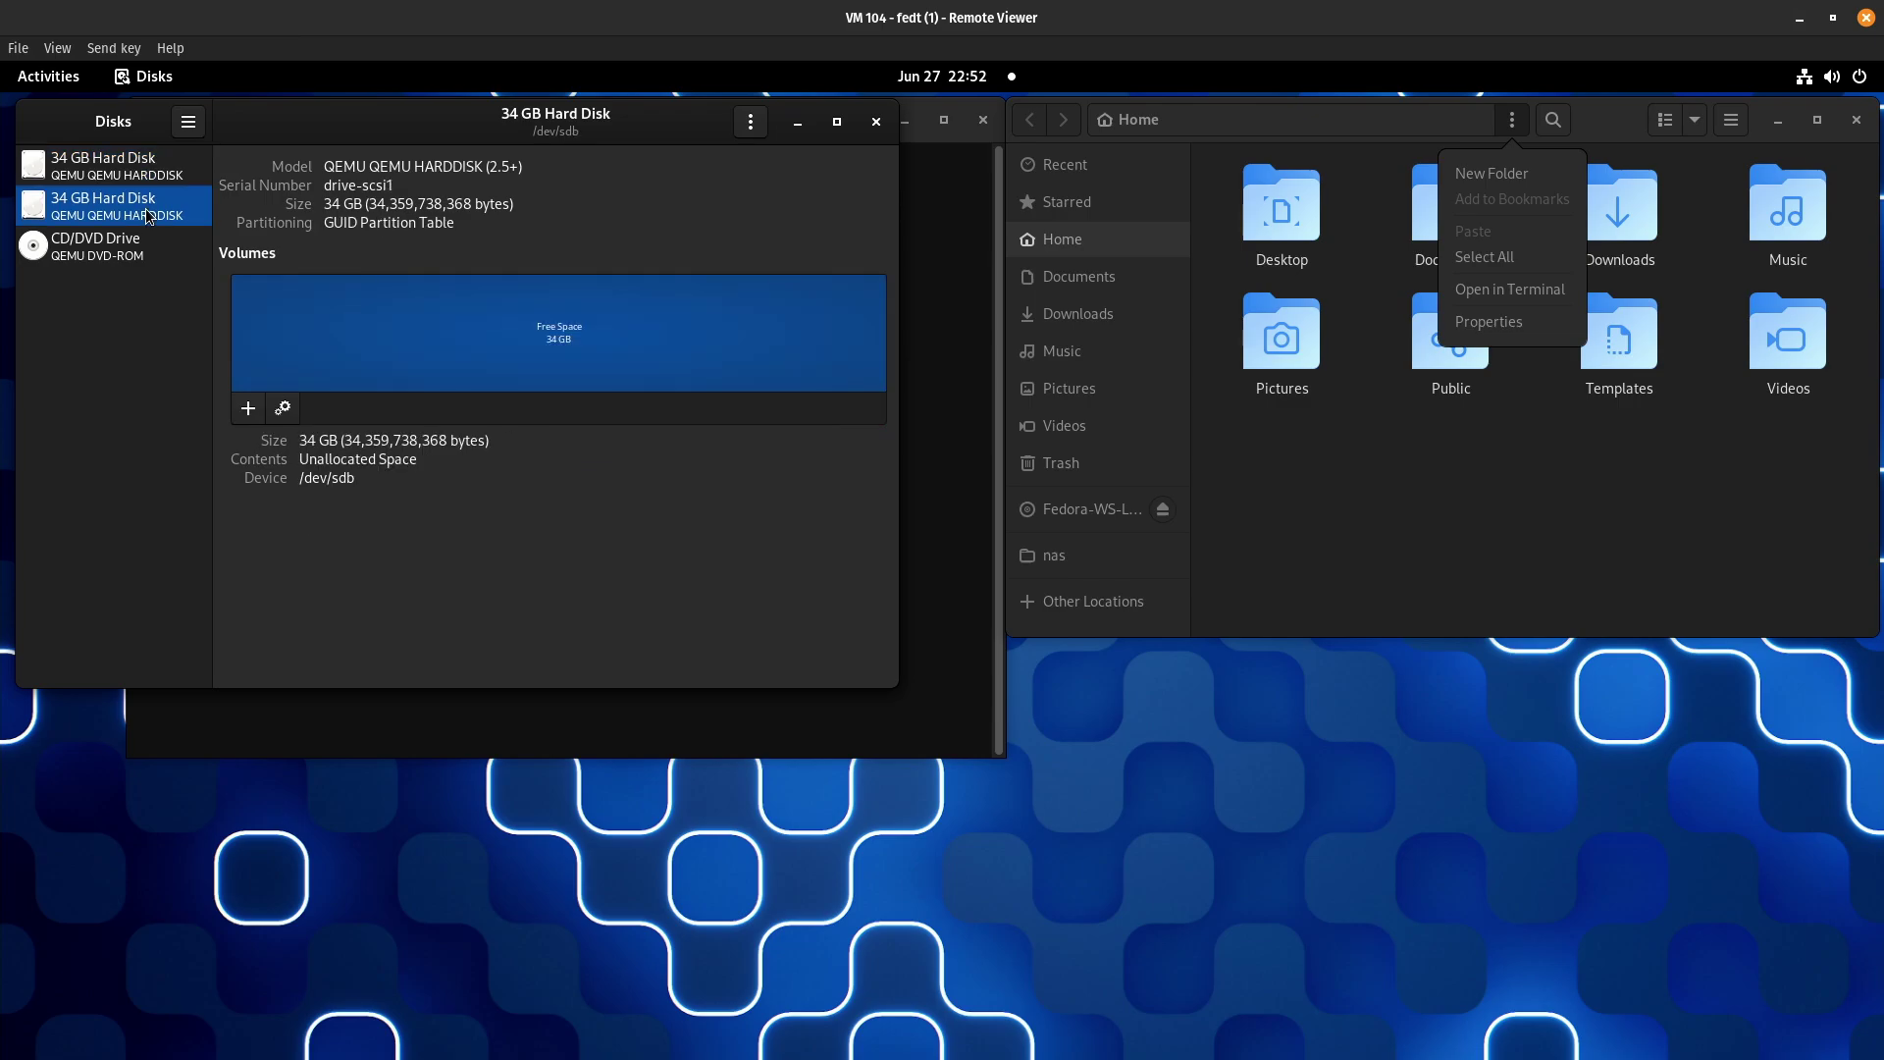
{"action": "left_click", "coordinate": [1419, 545]}
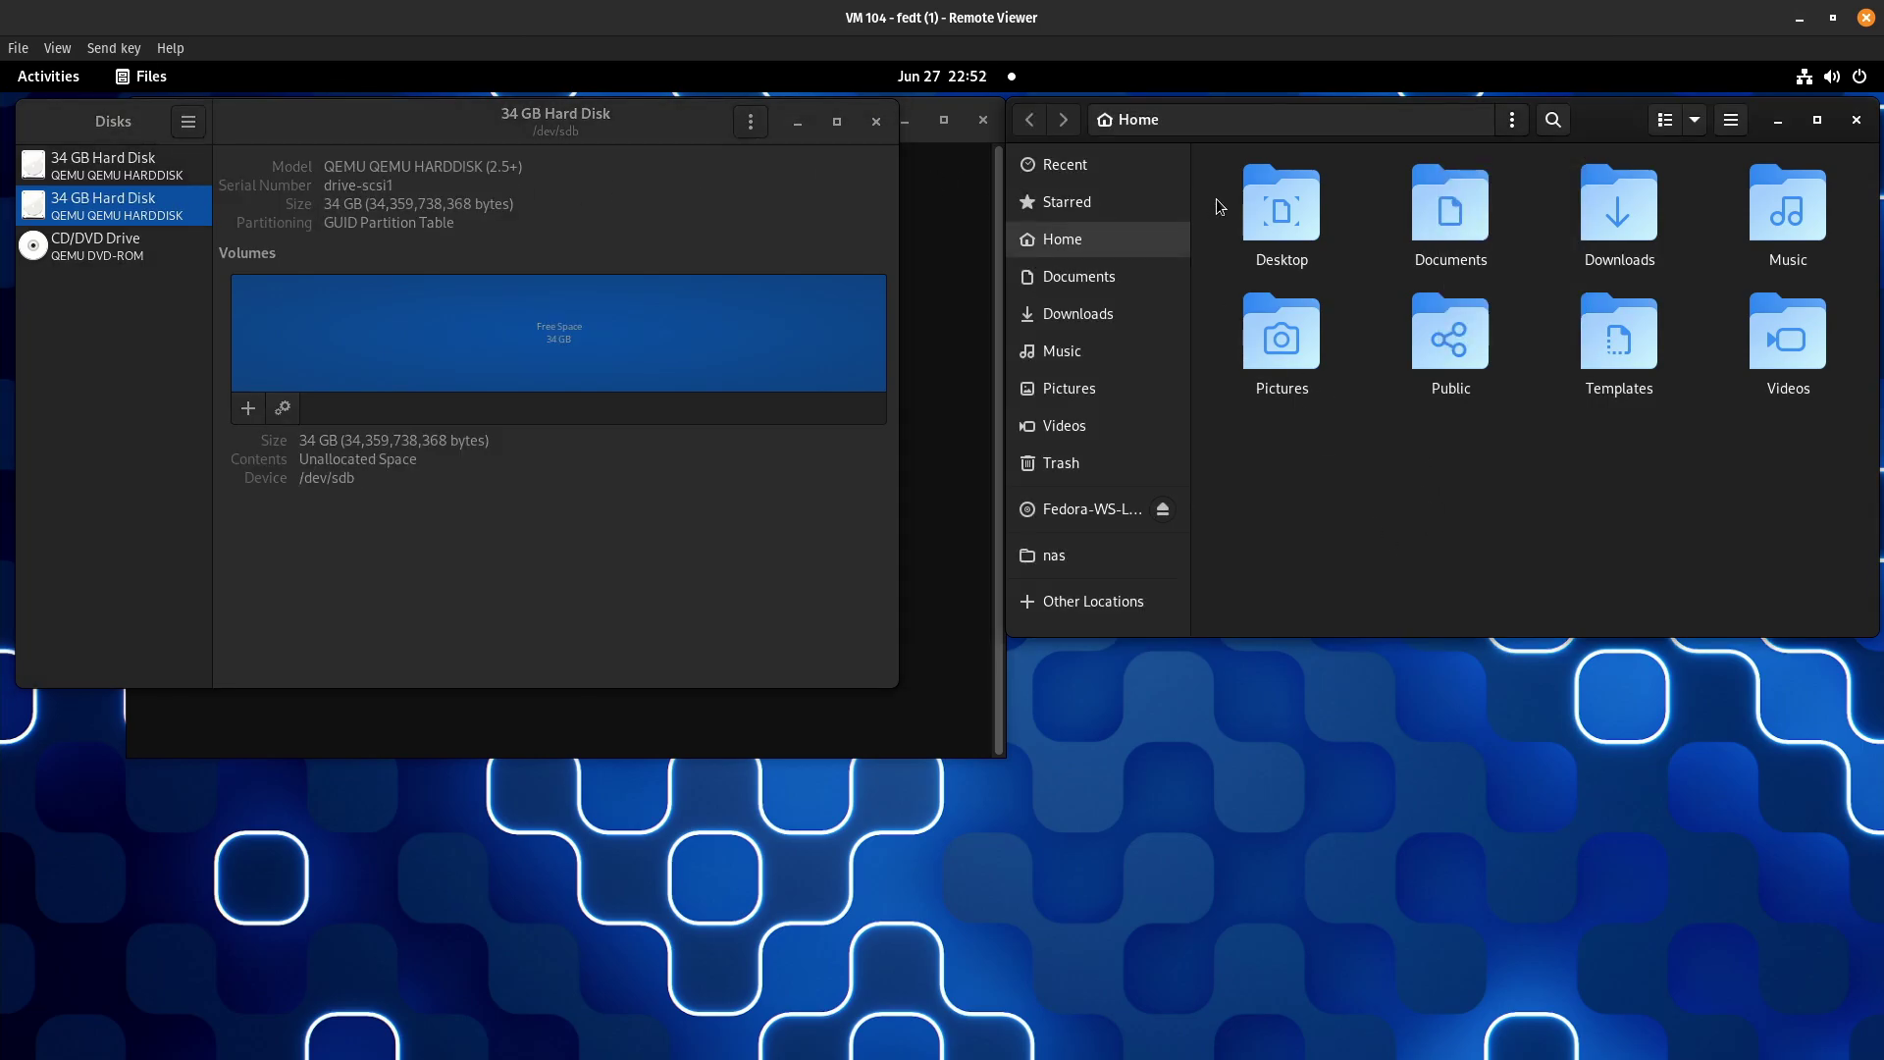
{"action": "left_click_drag", "start_coordinate": [1251, 123], "coordinate": [1256, 125]}
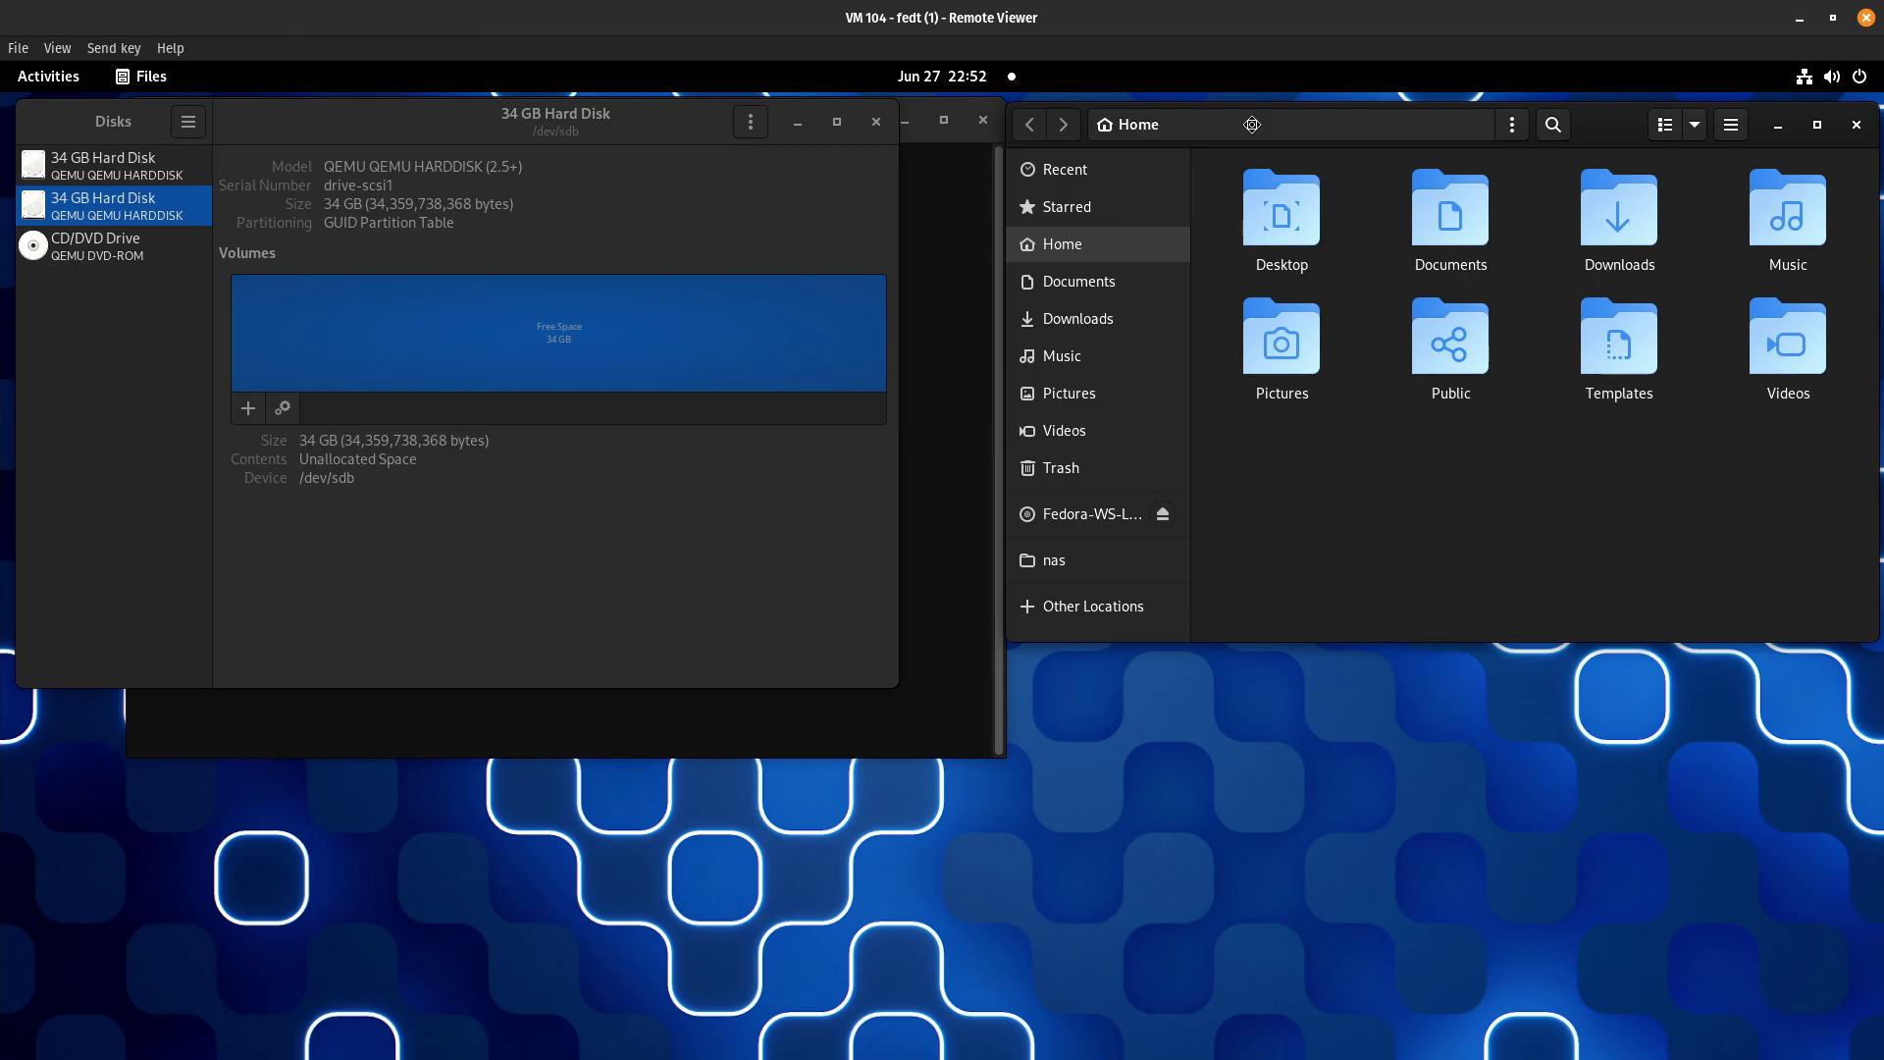
Remove the 'nas' bookmark from the Files sidebar using its context menu.
{"action": "right_click", "coordinate": [1125, 558]}
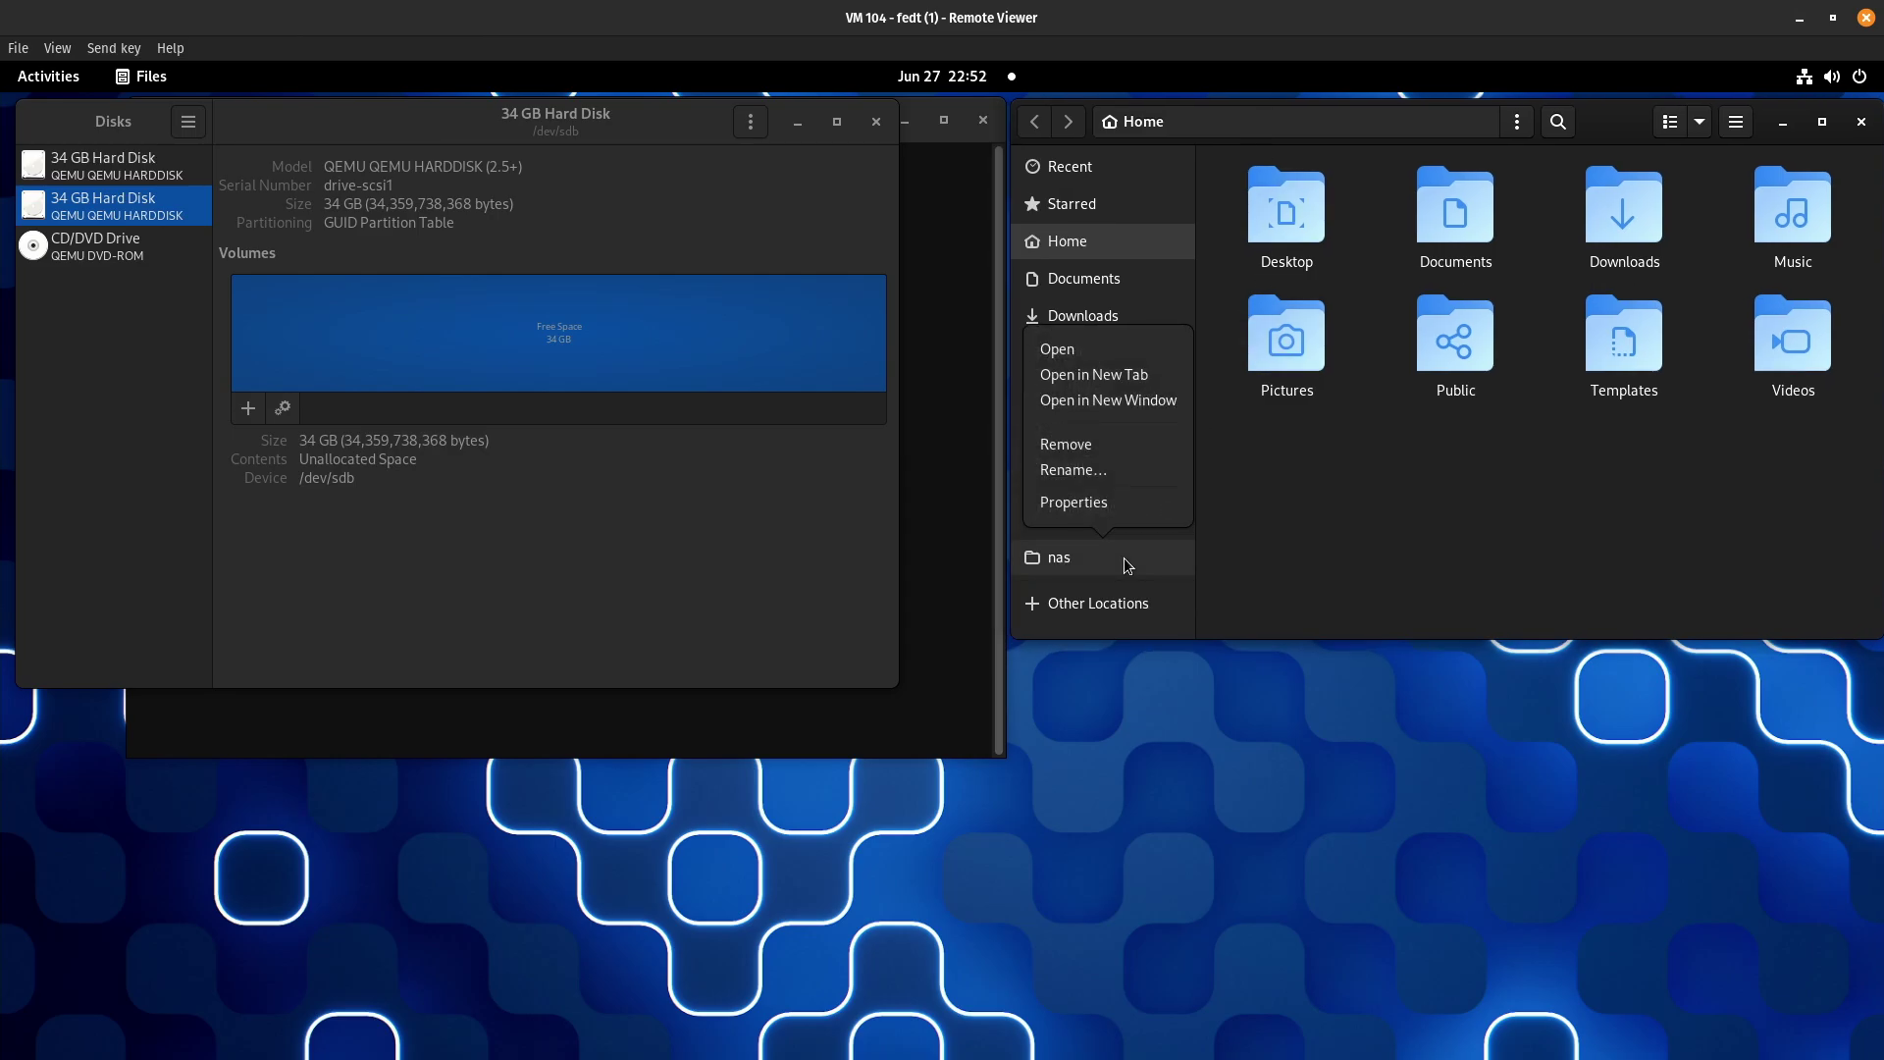
{"action": "left_click", "coordinate": [1101, 445]}
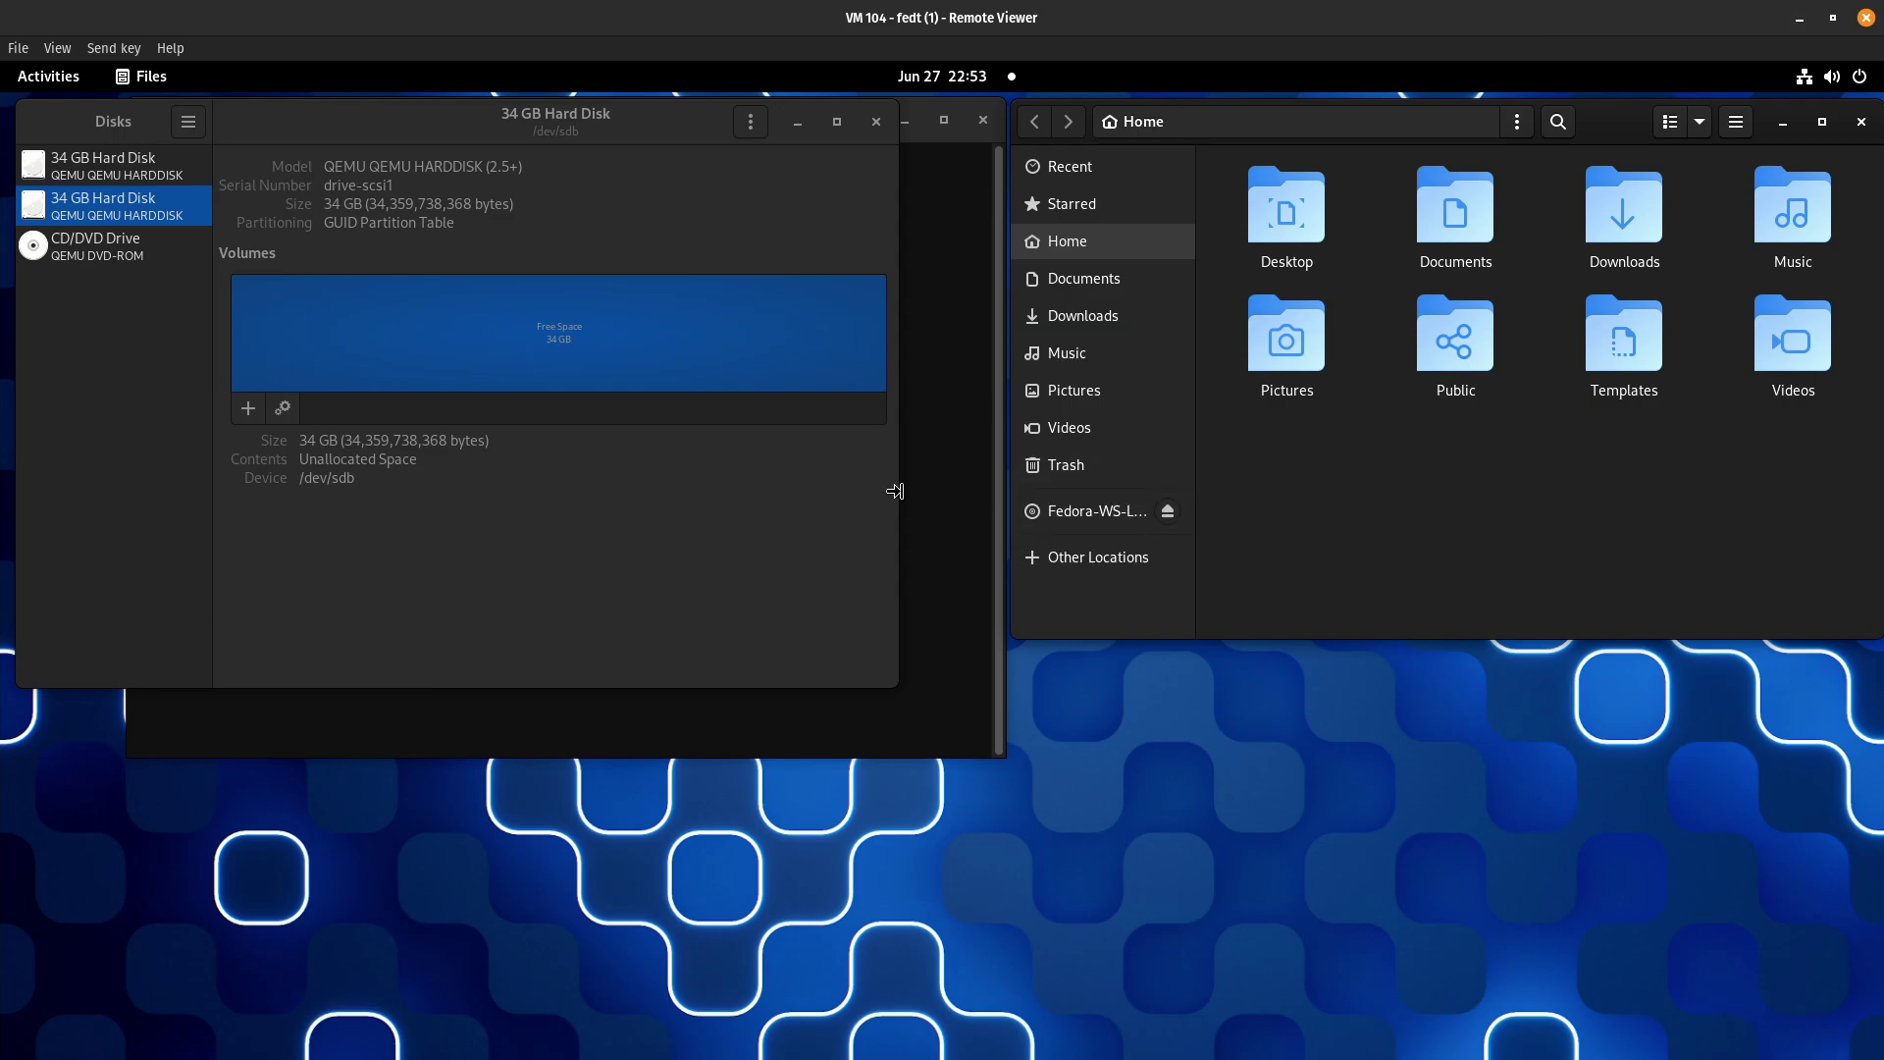
Create a partition in /dev/sdb's free space, keeping the full 34.4 GB size.
{"action": "left_click", "coordinate": [246, 409]}
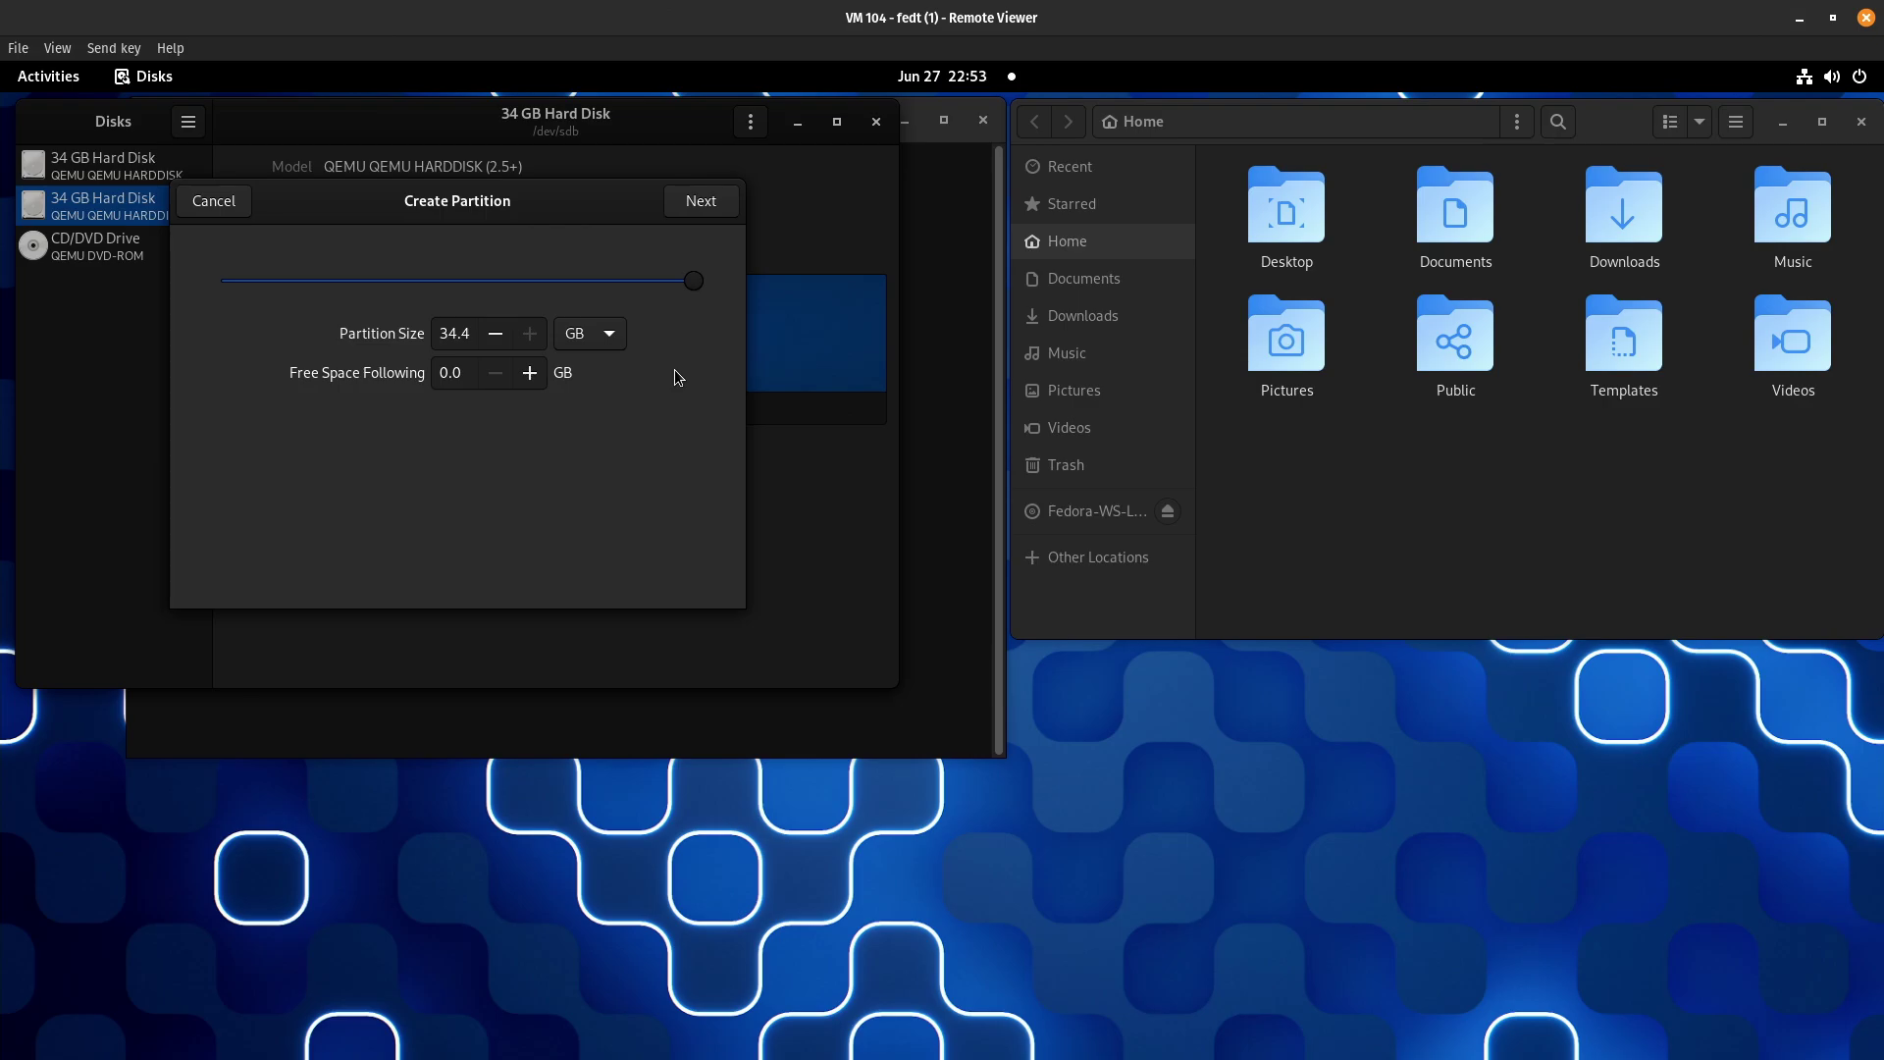
{"action": "left_click", "coordinate": [695, 204]}
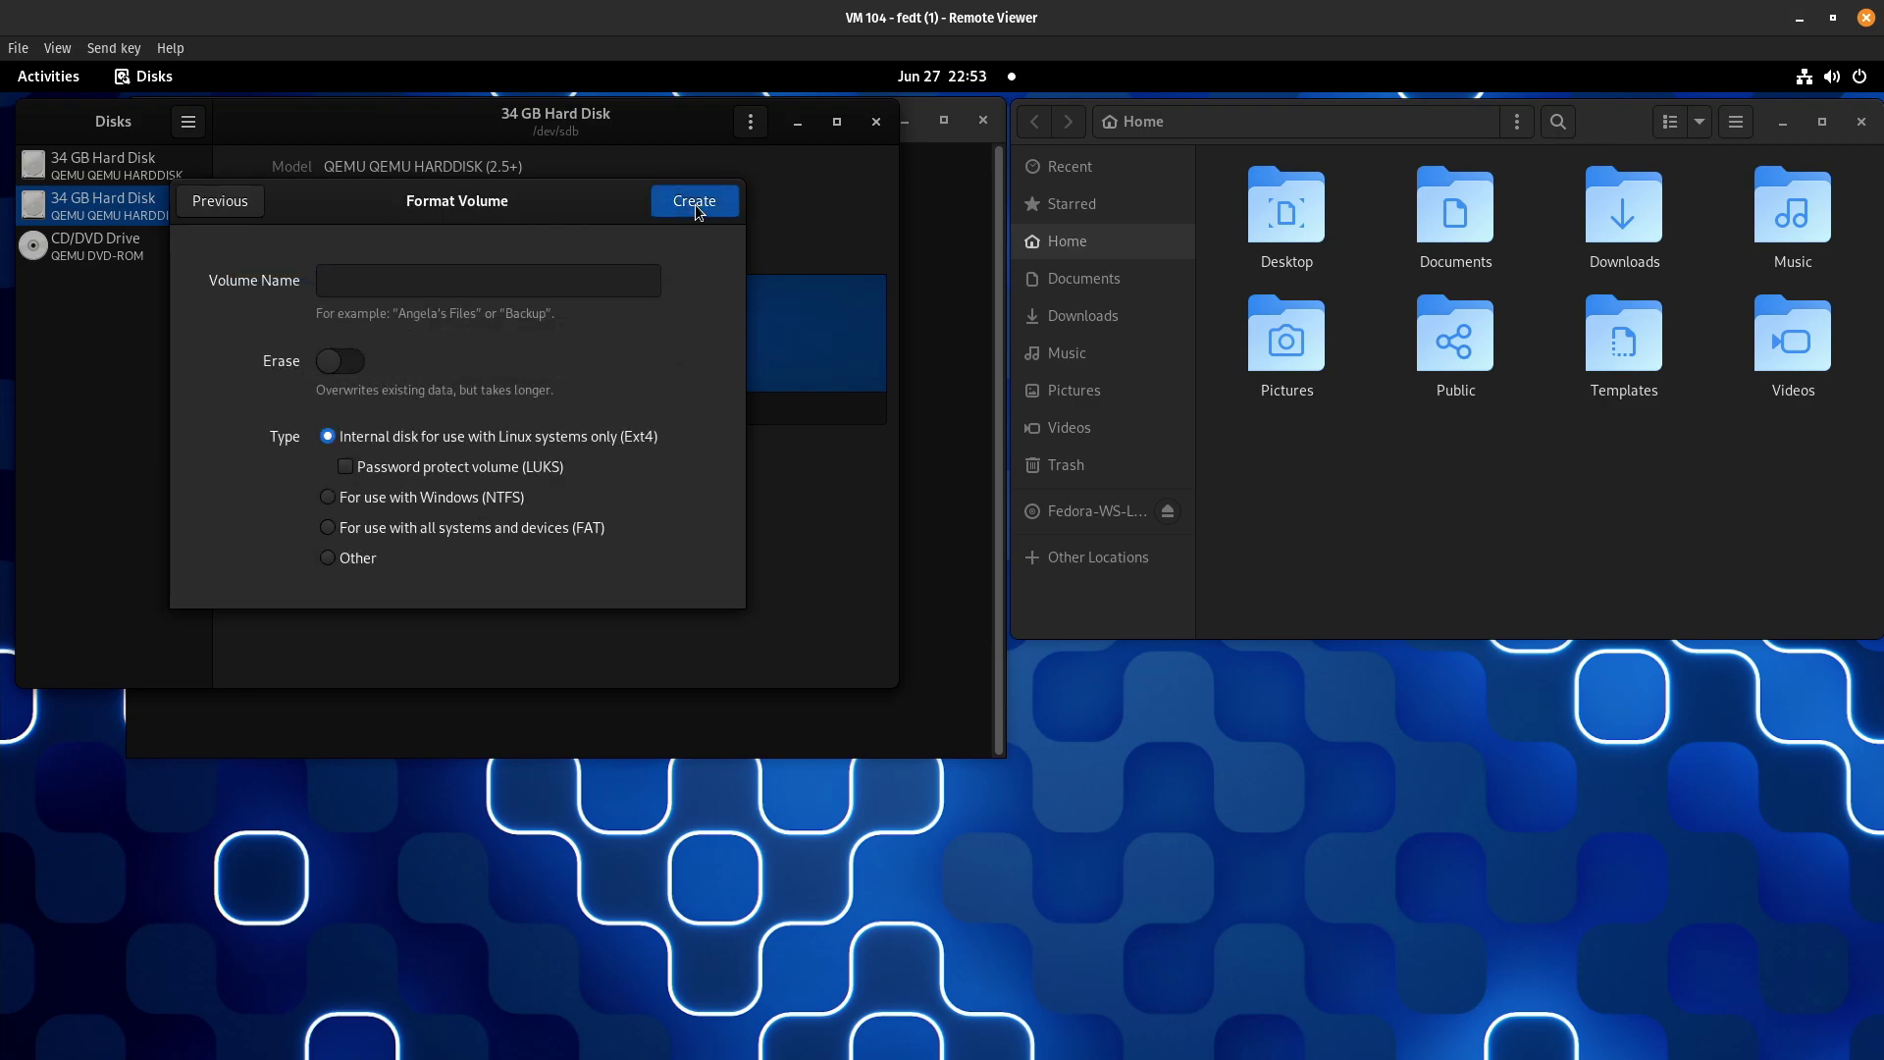
Name the volume 'dev', leave Erase off, and choose NTFS for Windows.
{"action": "left_click", "coordinate": [428, 284]}
{"action": "type", "text": "dev"}
{"action": "left_click", "coordinate": [345, 360]}
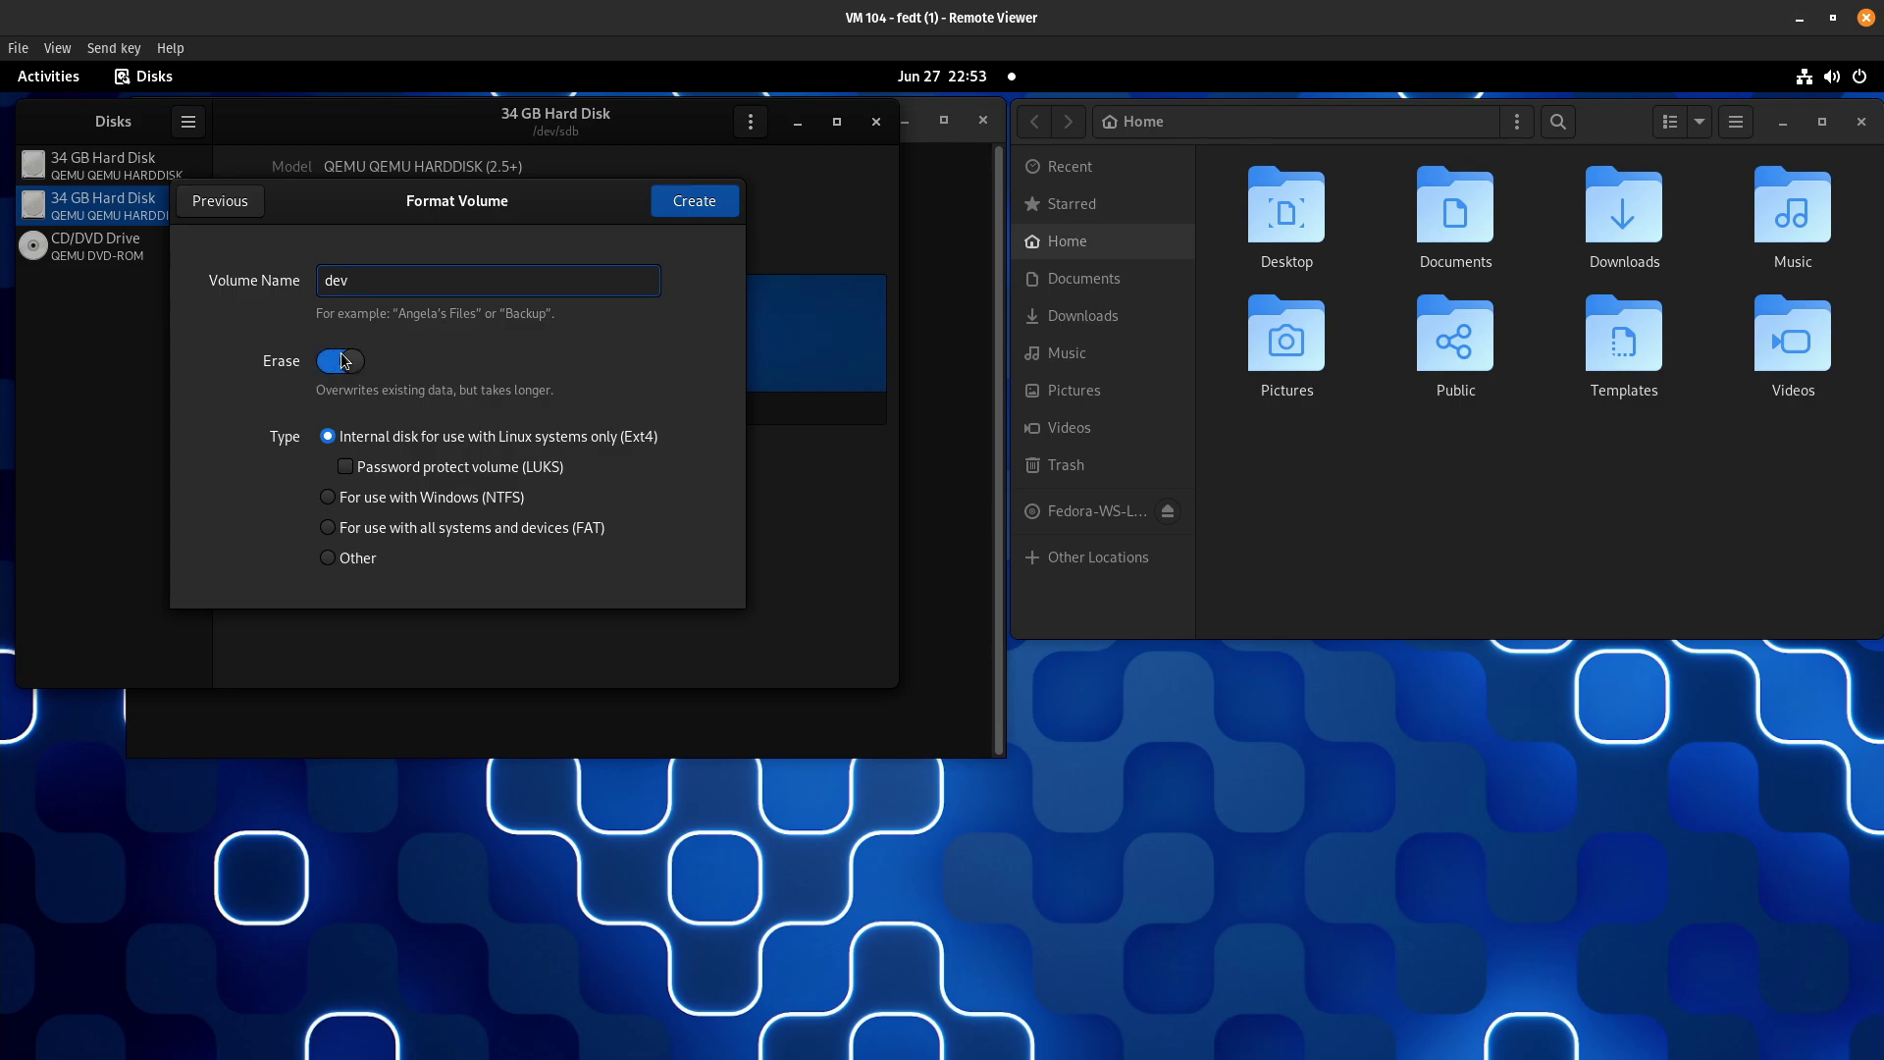
{"action": "left_click", "coordinate": [346, 360]}
{"action": "left_click", "coordinate": [381, 501]}
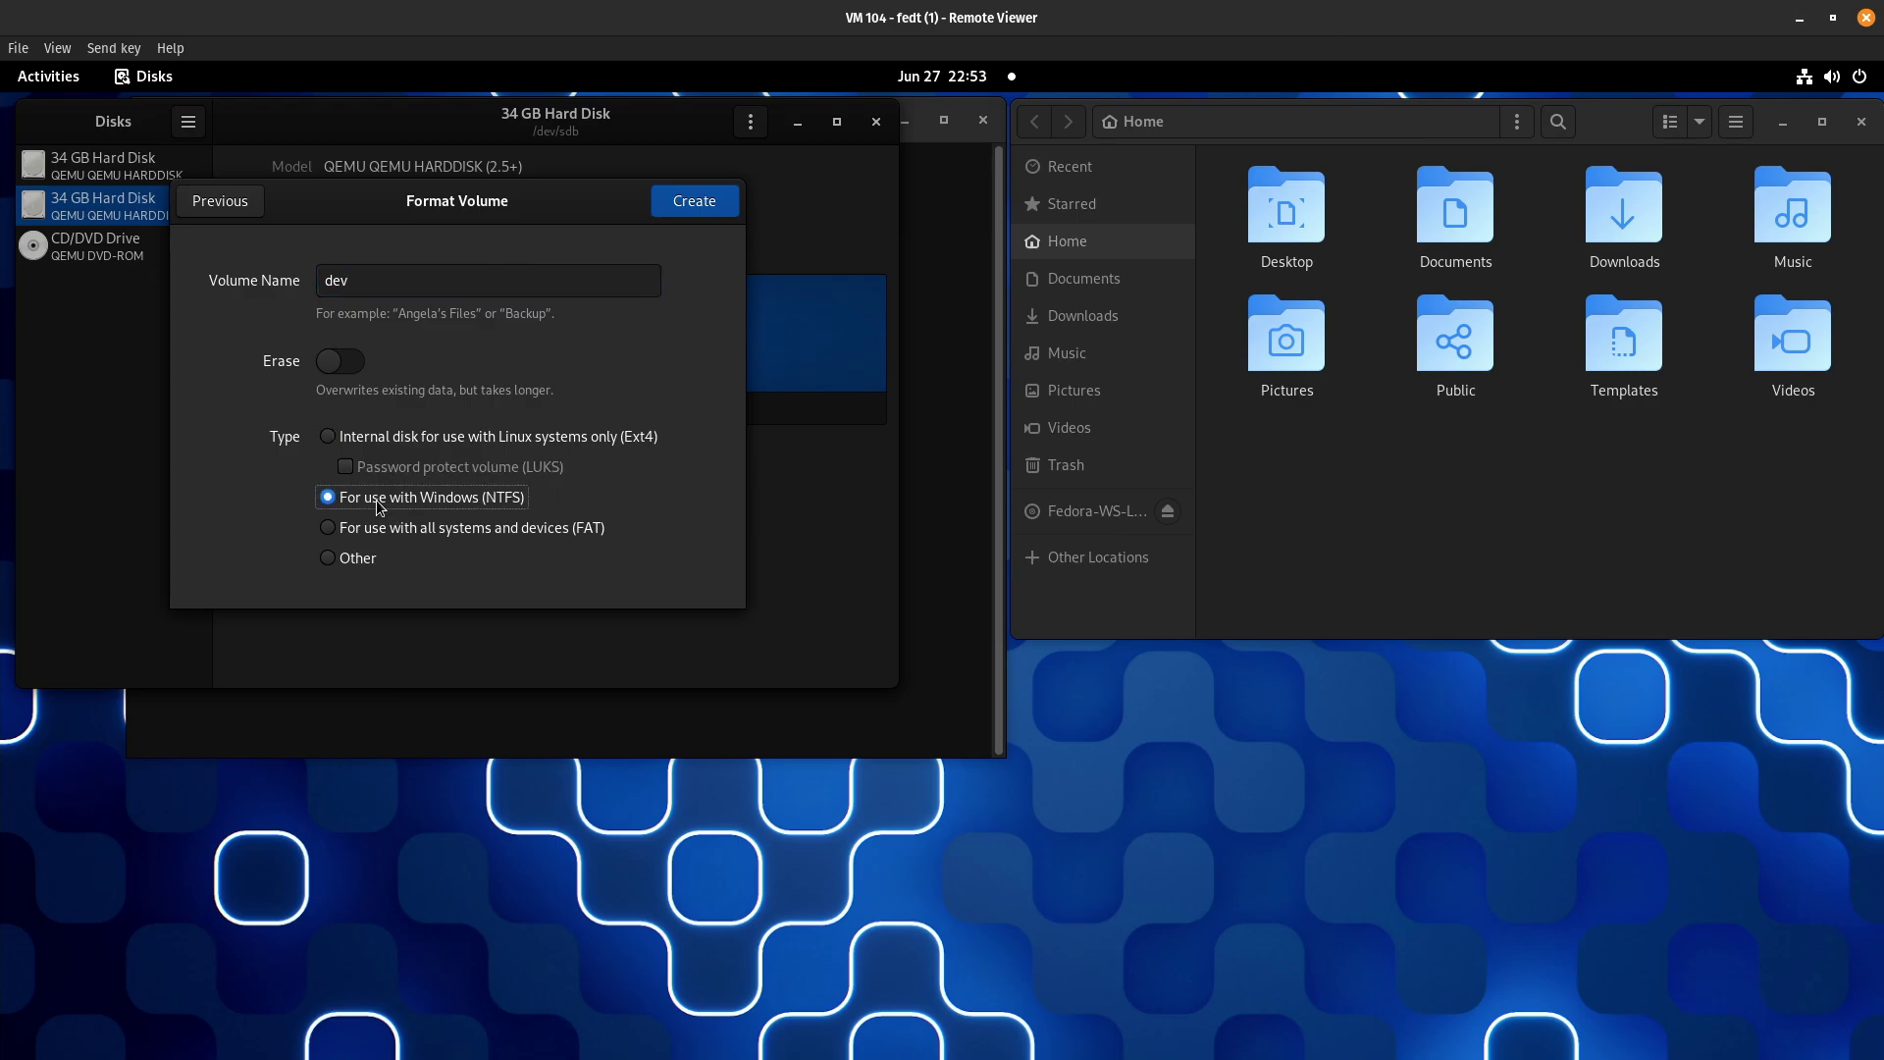
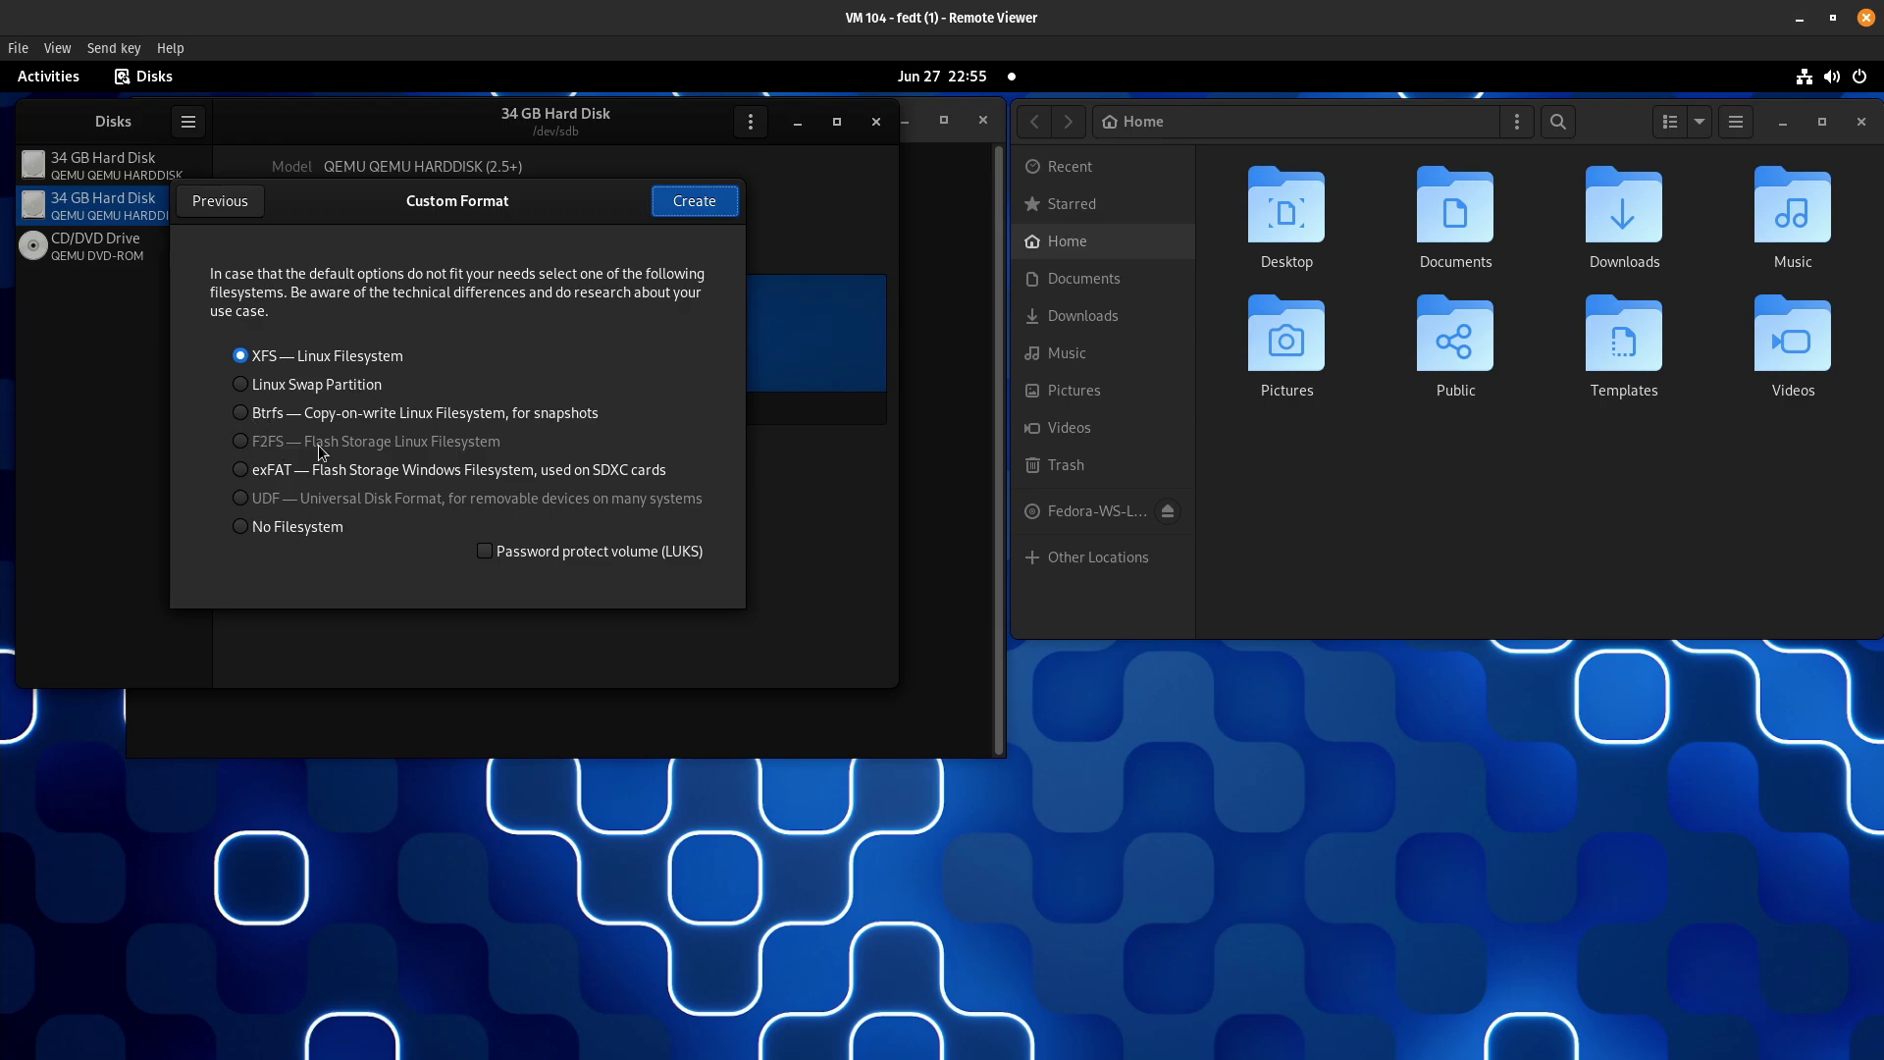
{"action": "mouse_move", "coordinate": [390, 448]}
{"action": "mouse_move", "coordinate": [243, 442]}
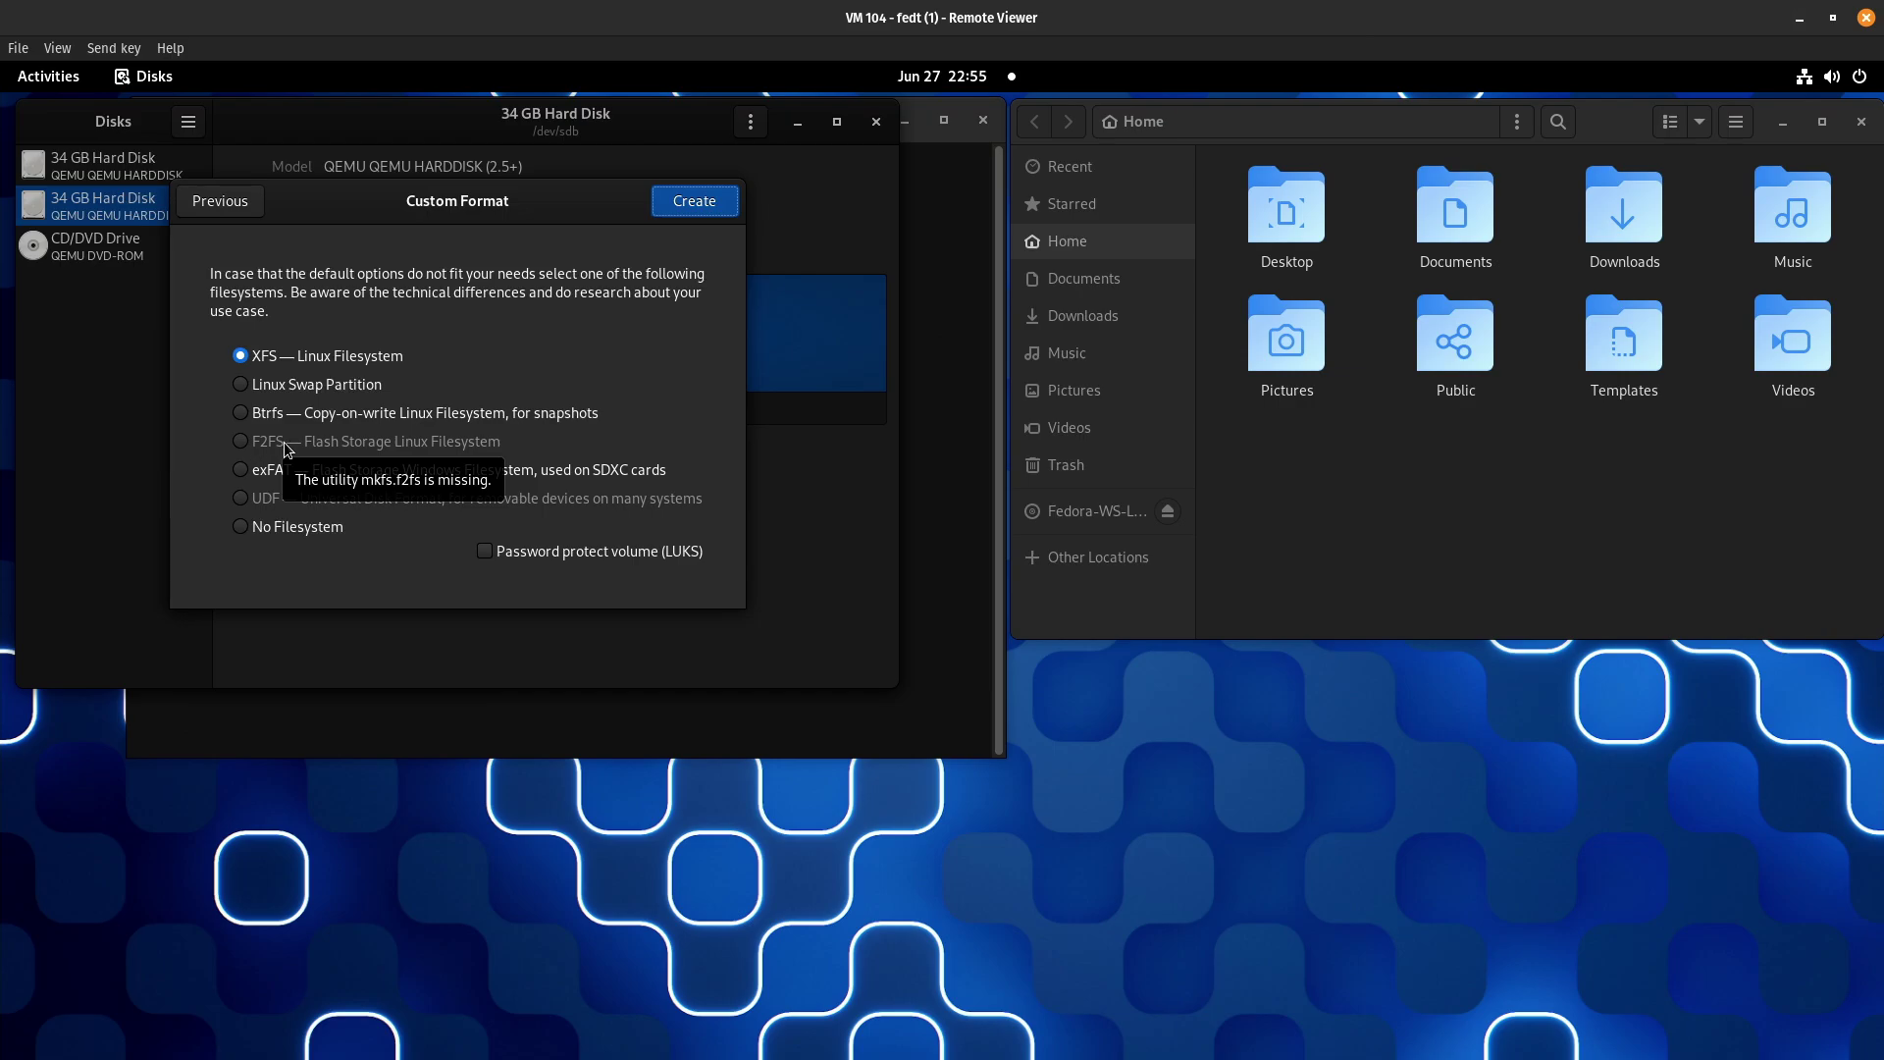
{"action": "mouse_move", "coordinate": [257, 501]}
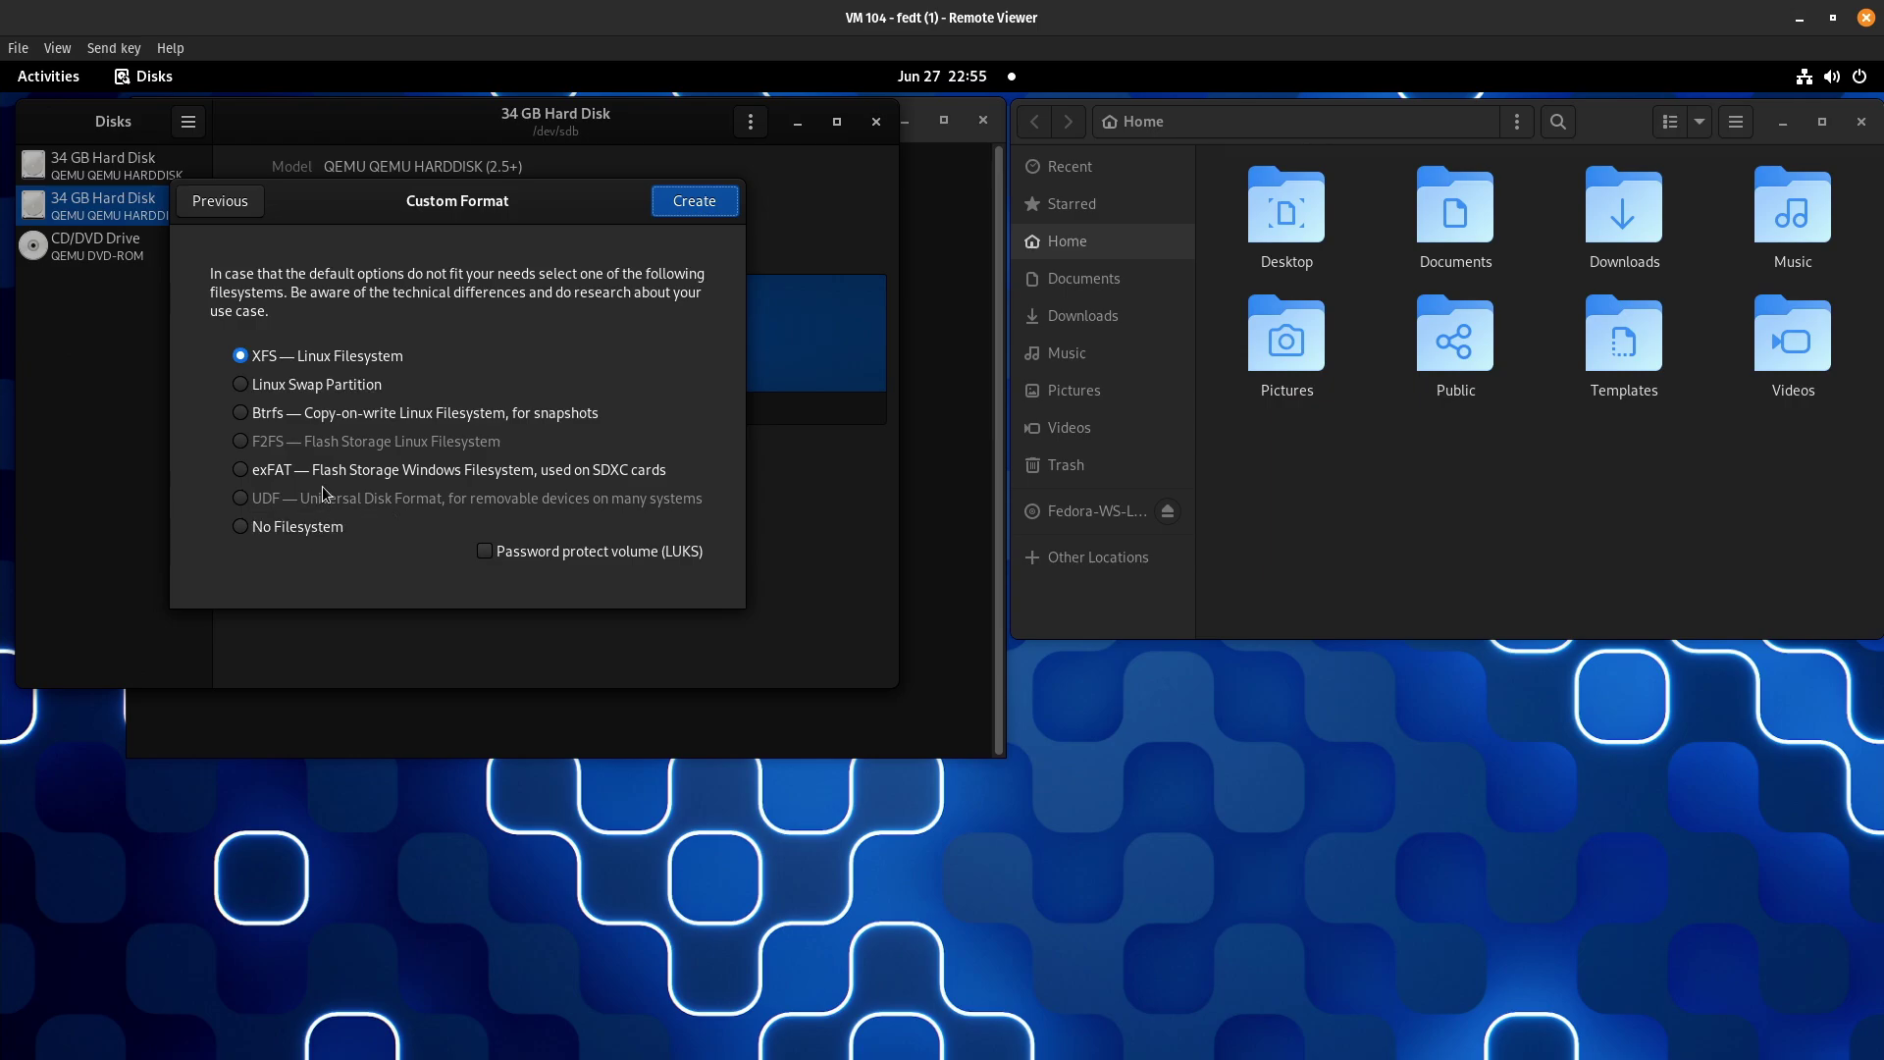
Create the 34 GB XFS partition 'dev' on /dev/sdb, authenticating with the account password.
{"action": "mouse_move", "coordinate": [324, 491]}
{"action": "left_click", "coordinate": [691, 202]}
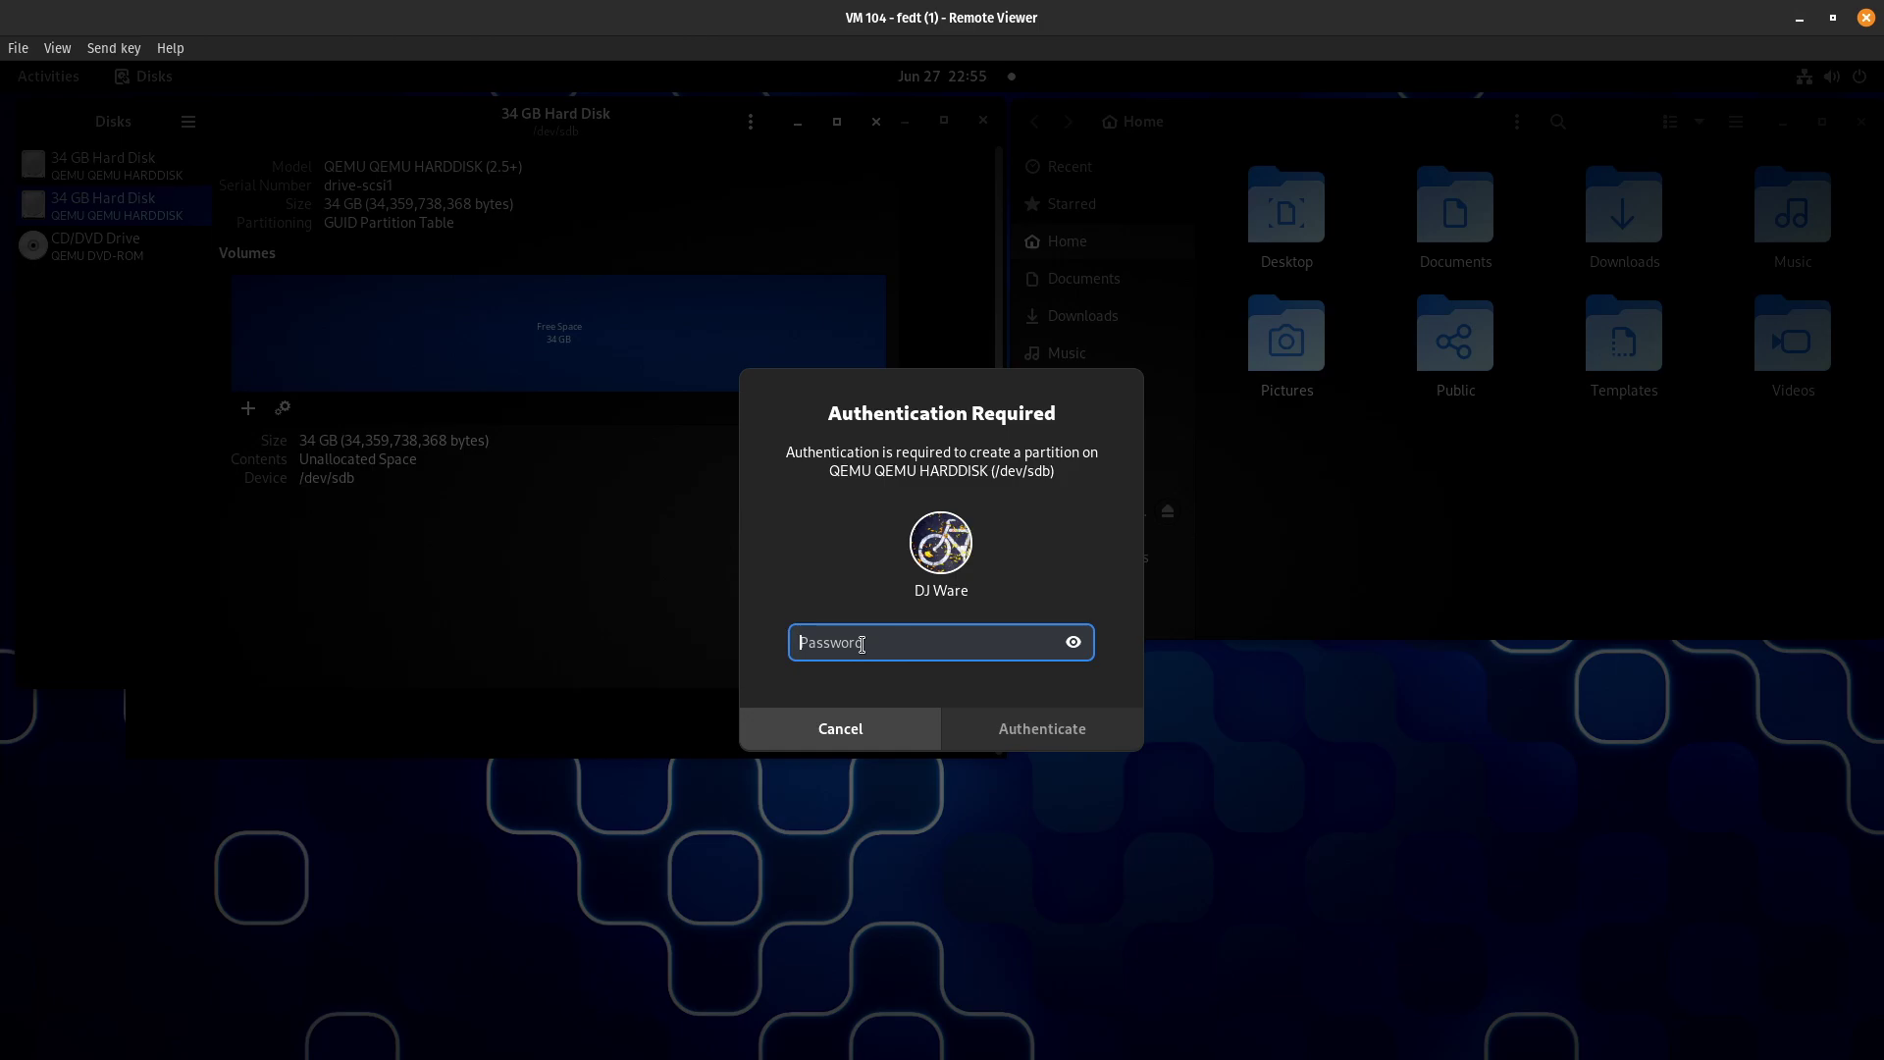
{"action": "type", "text": "*****"}
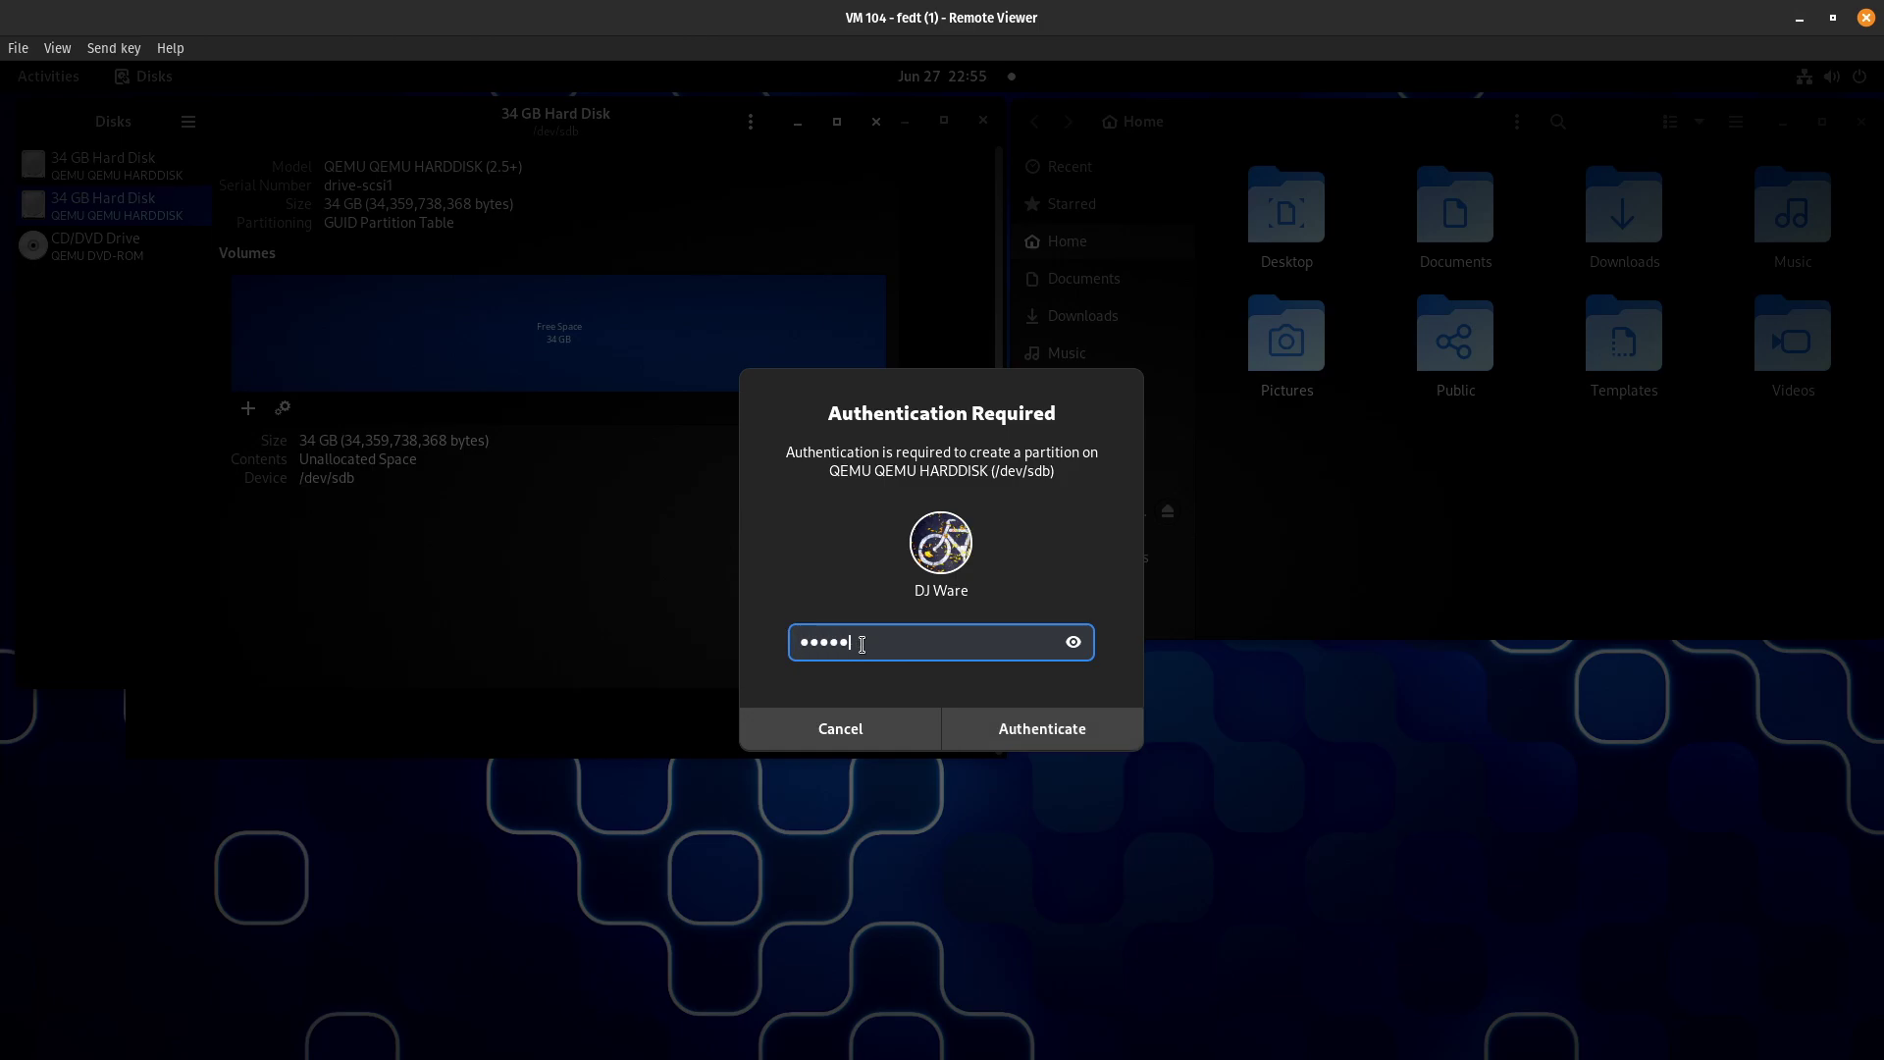
{"action": "type", "text": "******"}
{"action": "key", "text": "Return"}
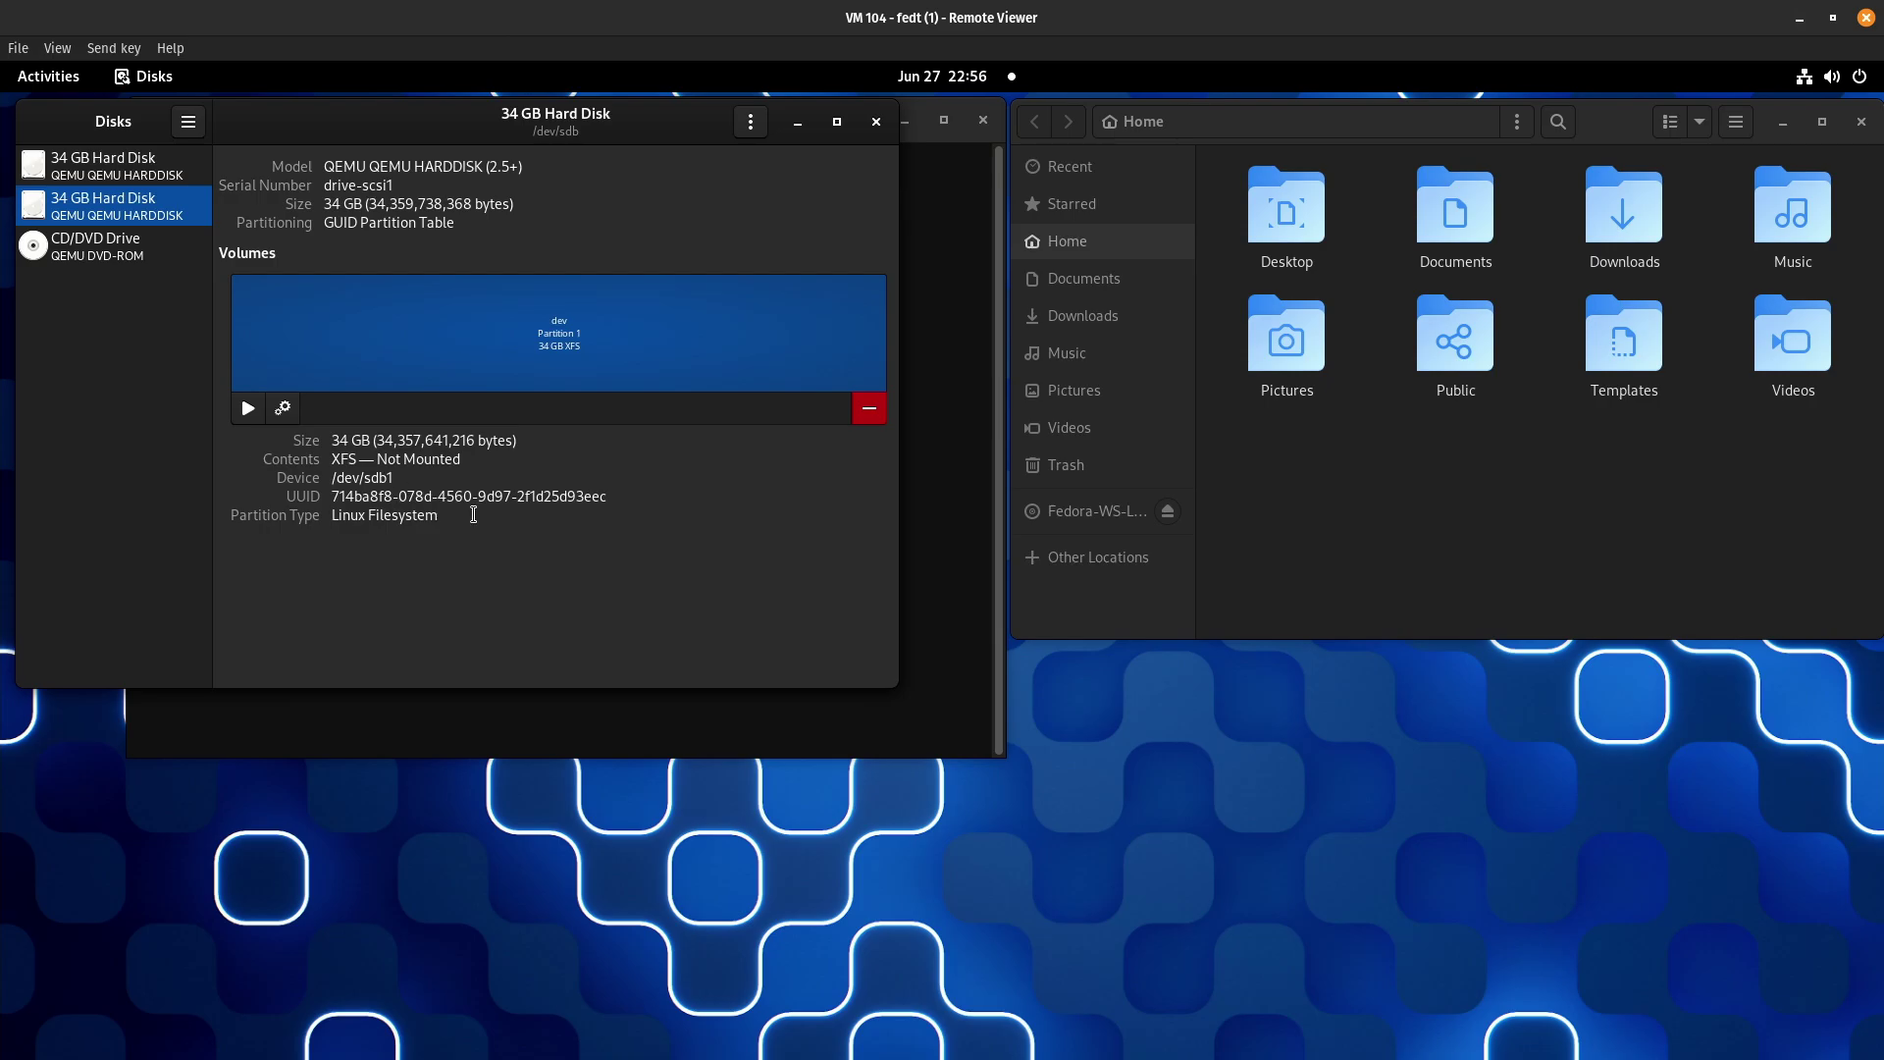
Switch /dev/sdb1 to custom mount options and set its mount point to /home/djware/Dev.
{"action": "left_click", "coordinate": [283, 411]}
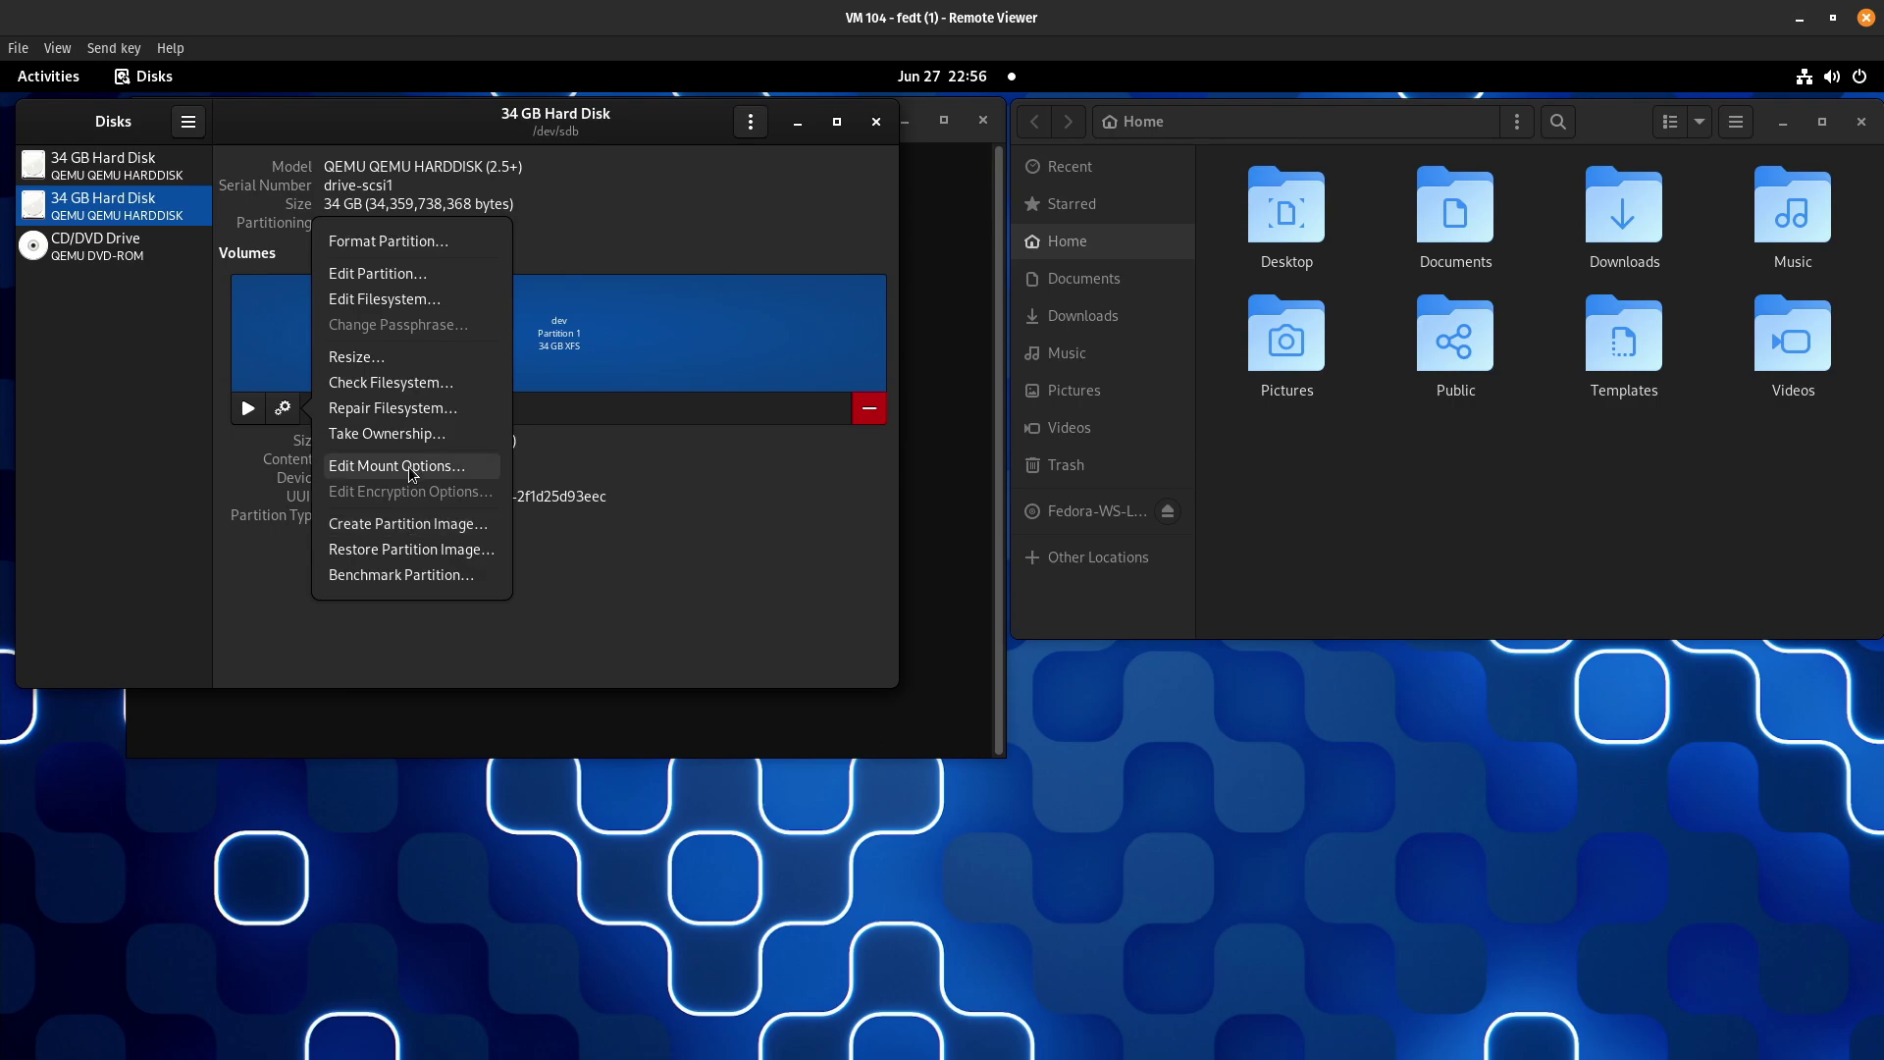
{"action": "left_click", "coordinate": [408, 465]}
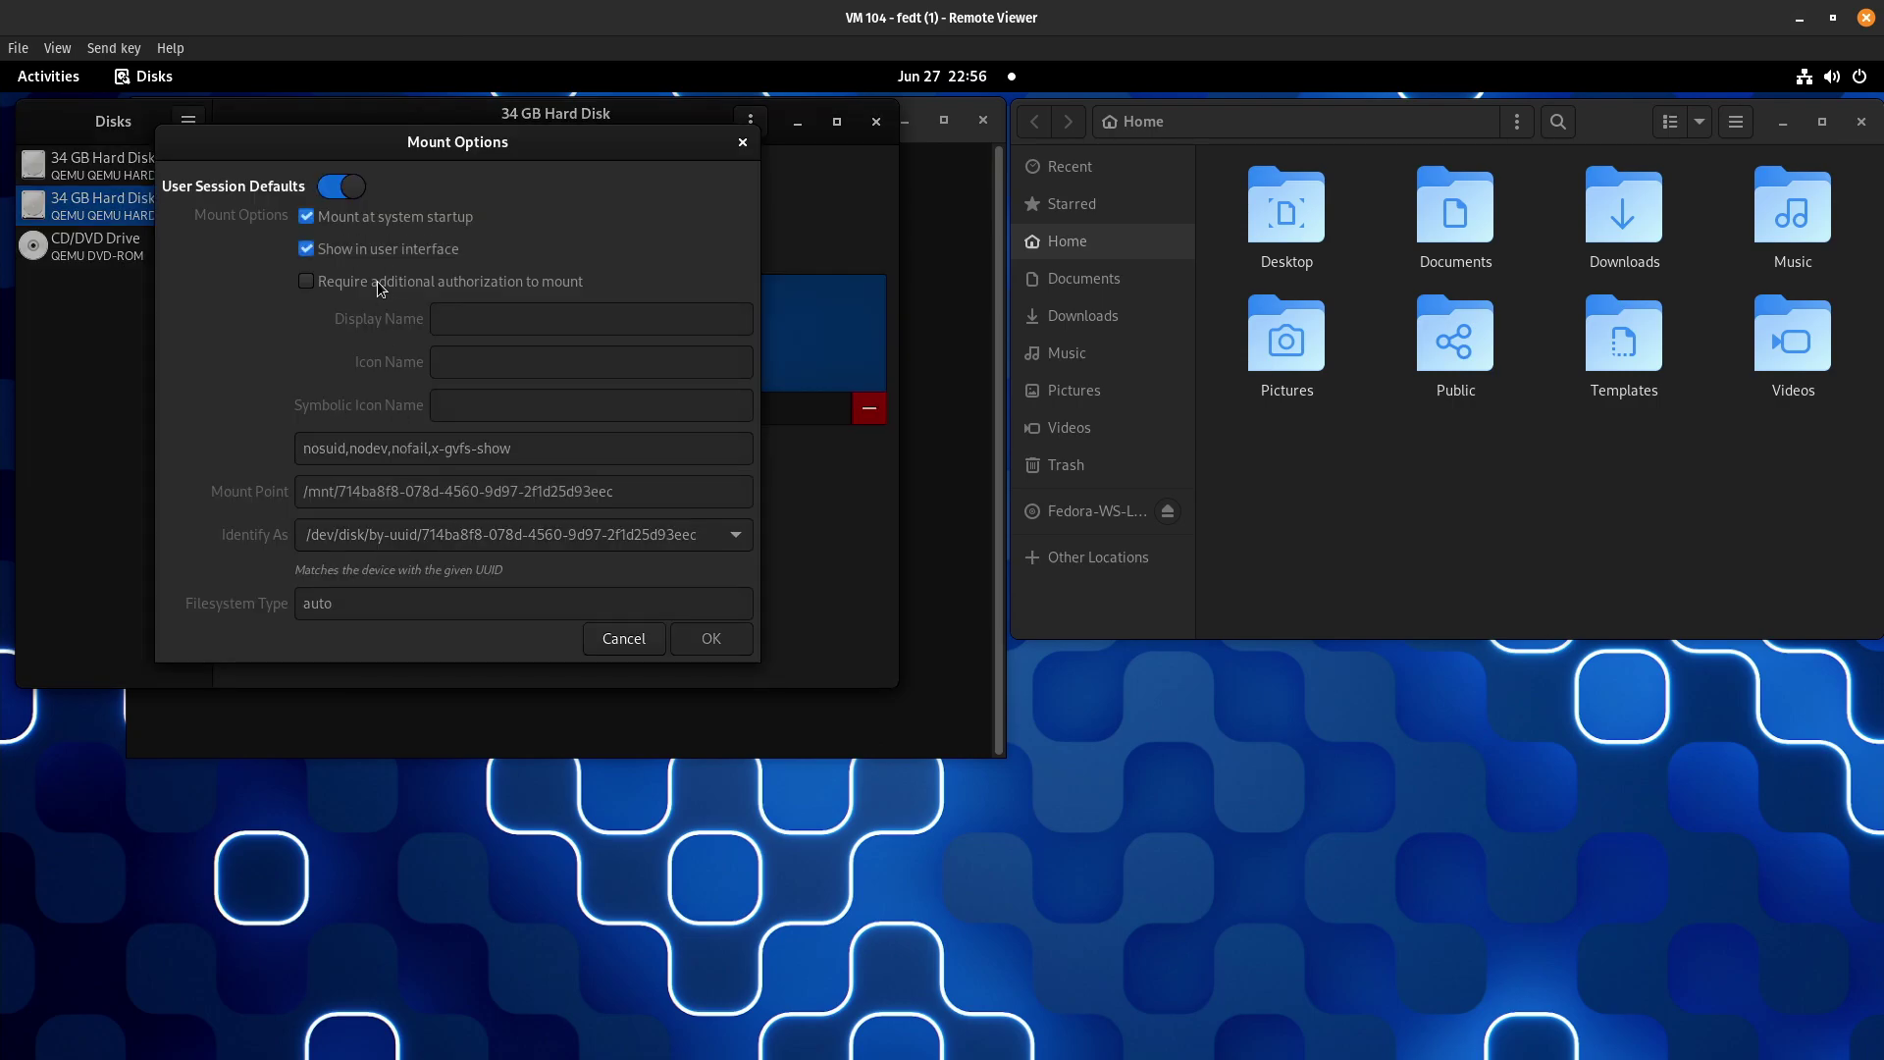
{"action": "left_click", "coordinate": [350, 188]}
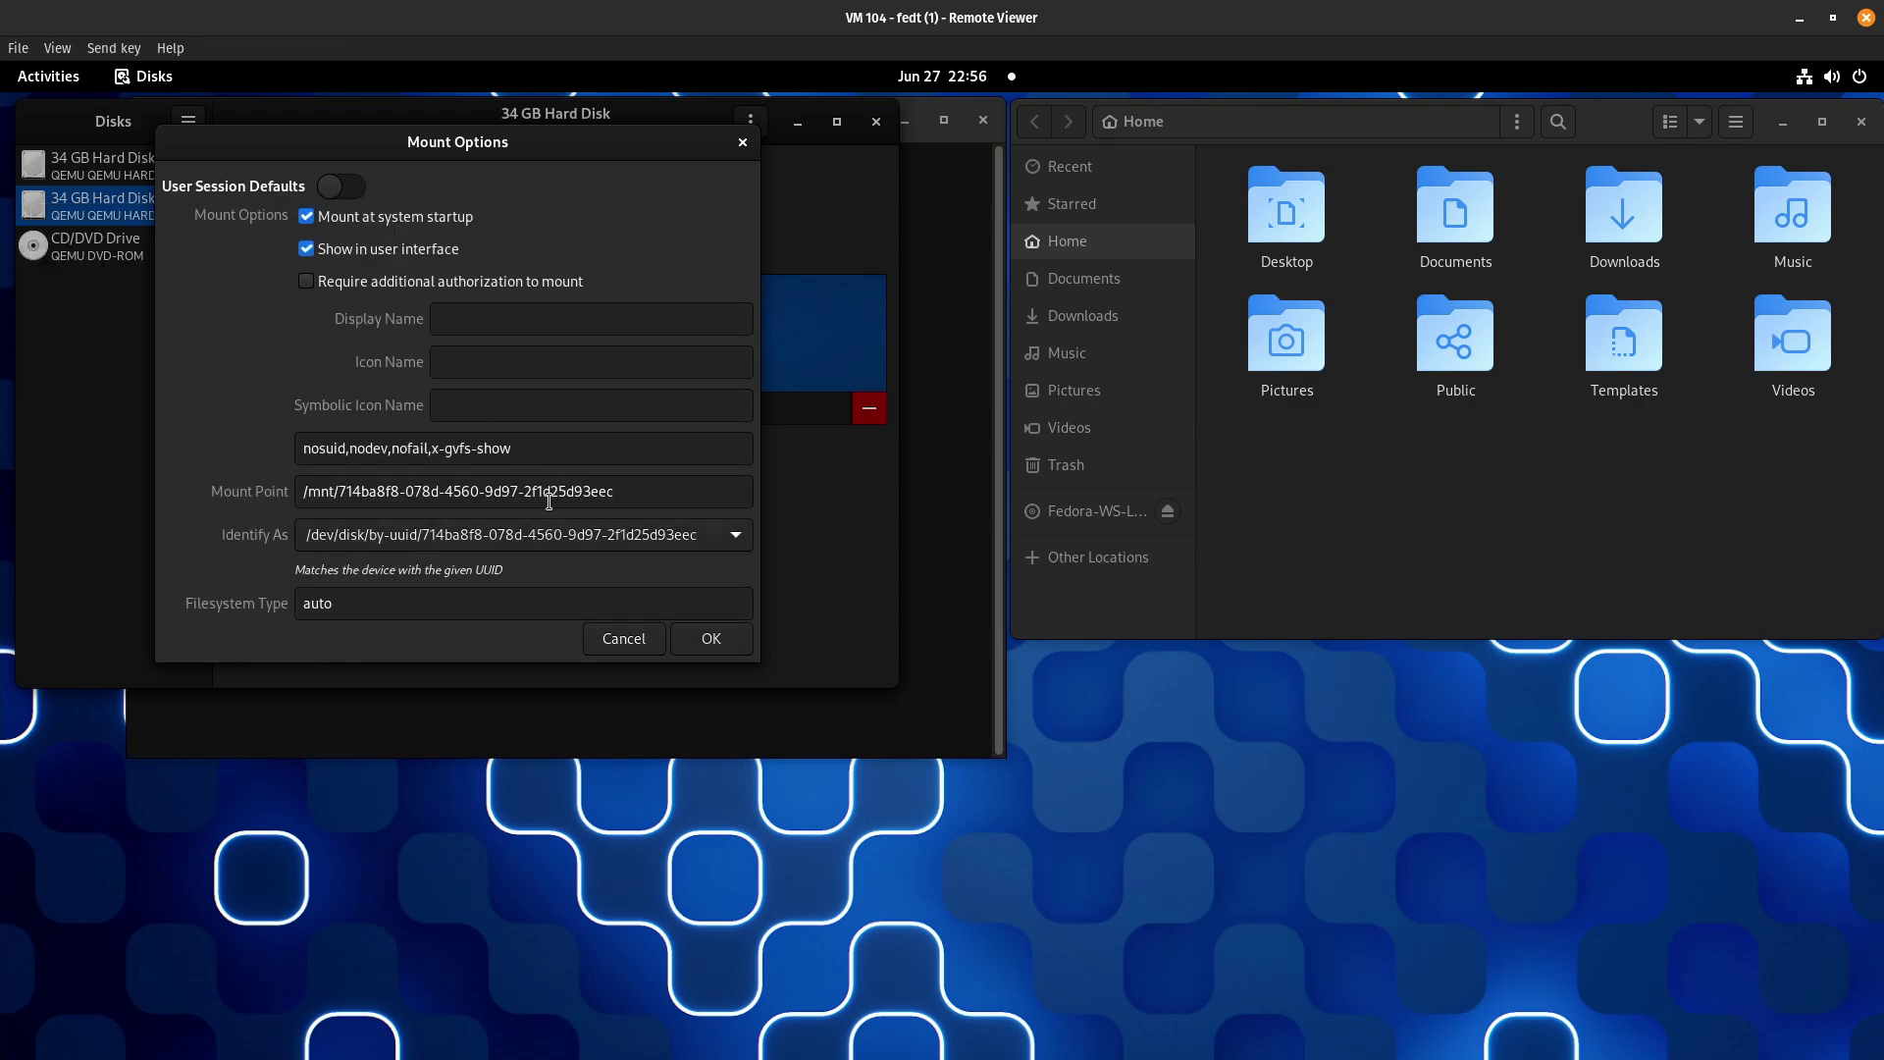
{"action": "left_click_drag", "start_coordinate": [623, 498], "coordinate": [148, 472]}
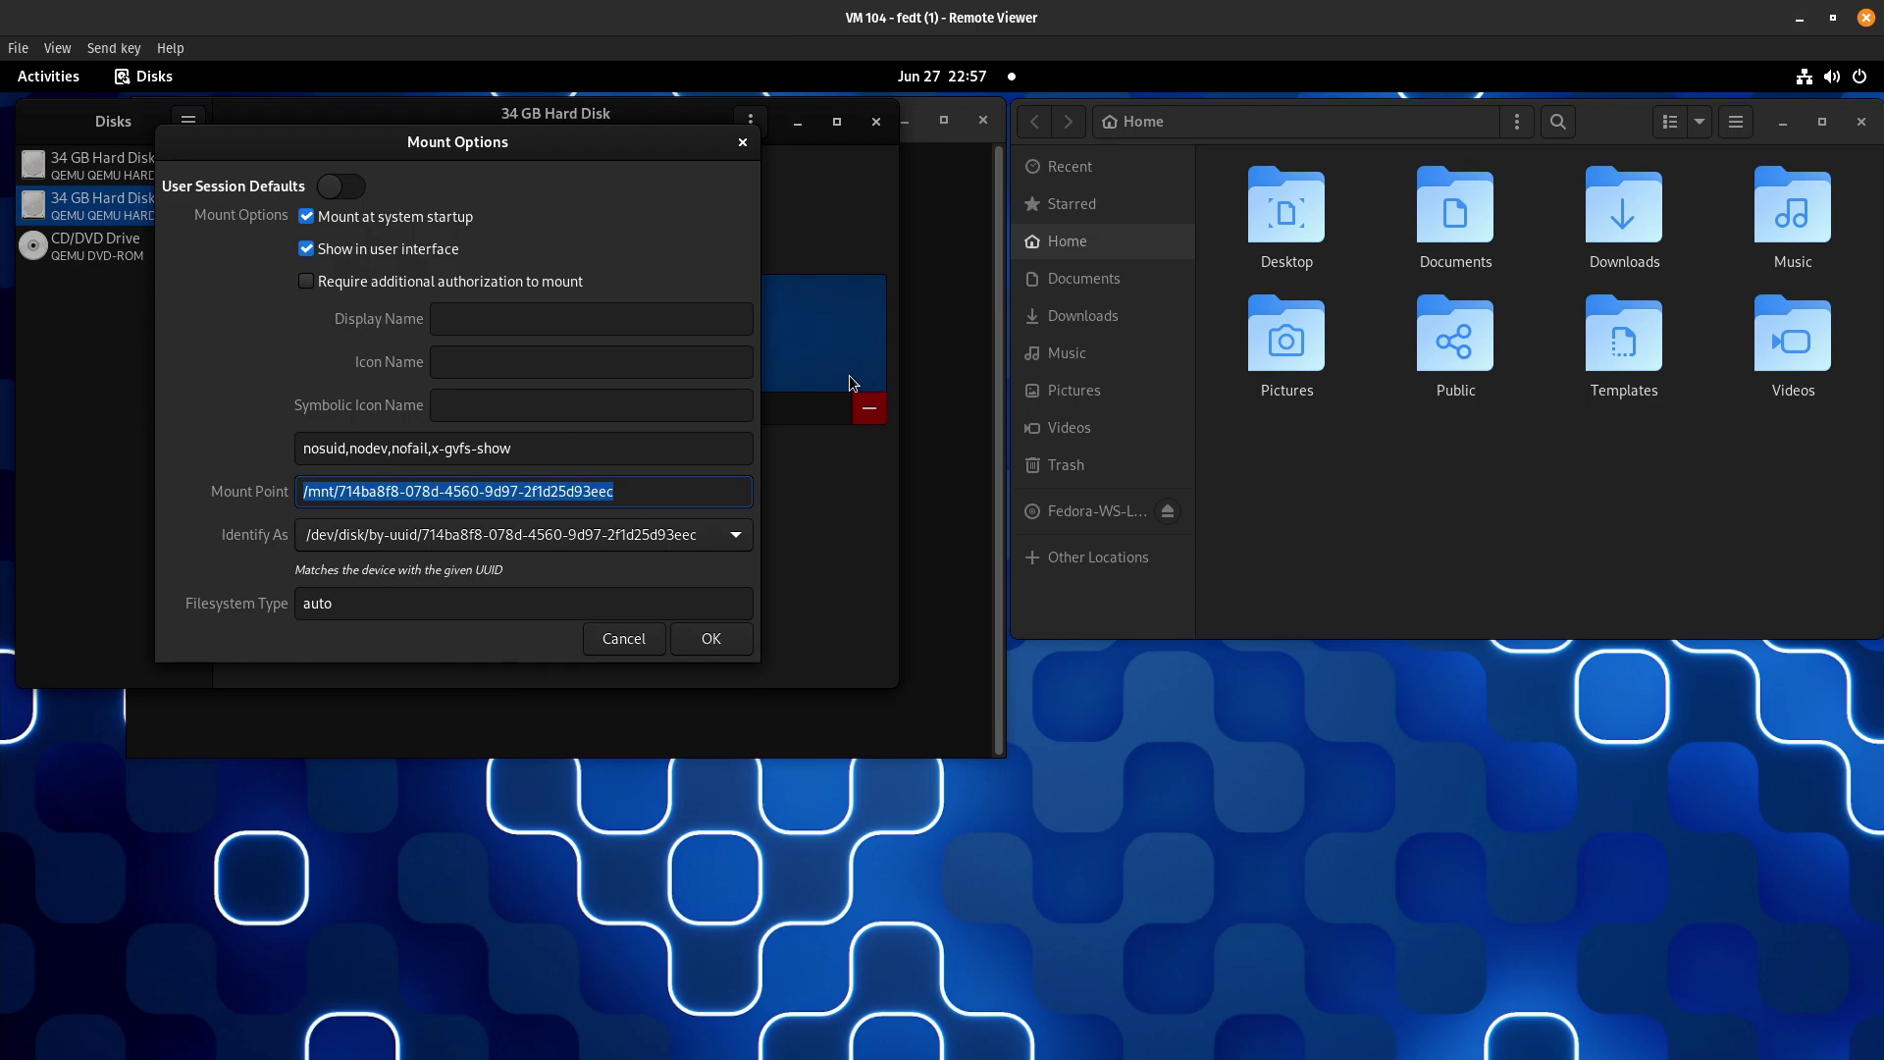
{"action": "left_click", "coordinate": [633, 488]}
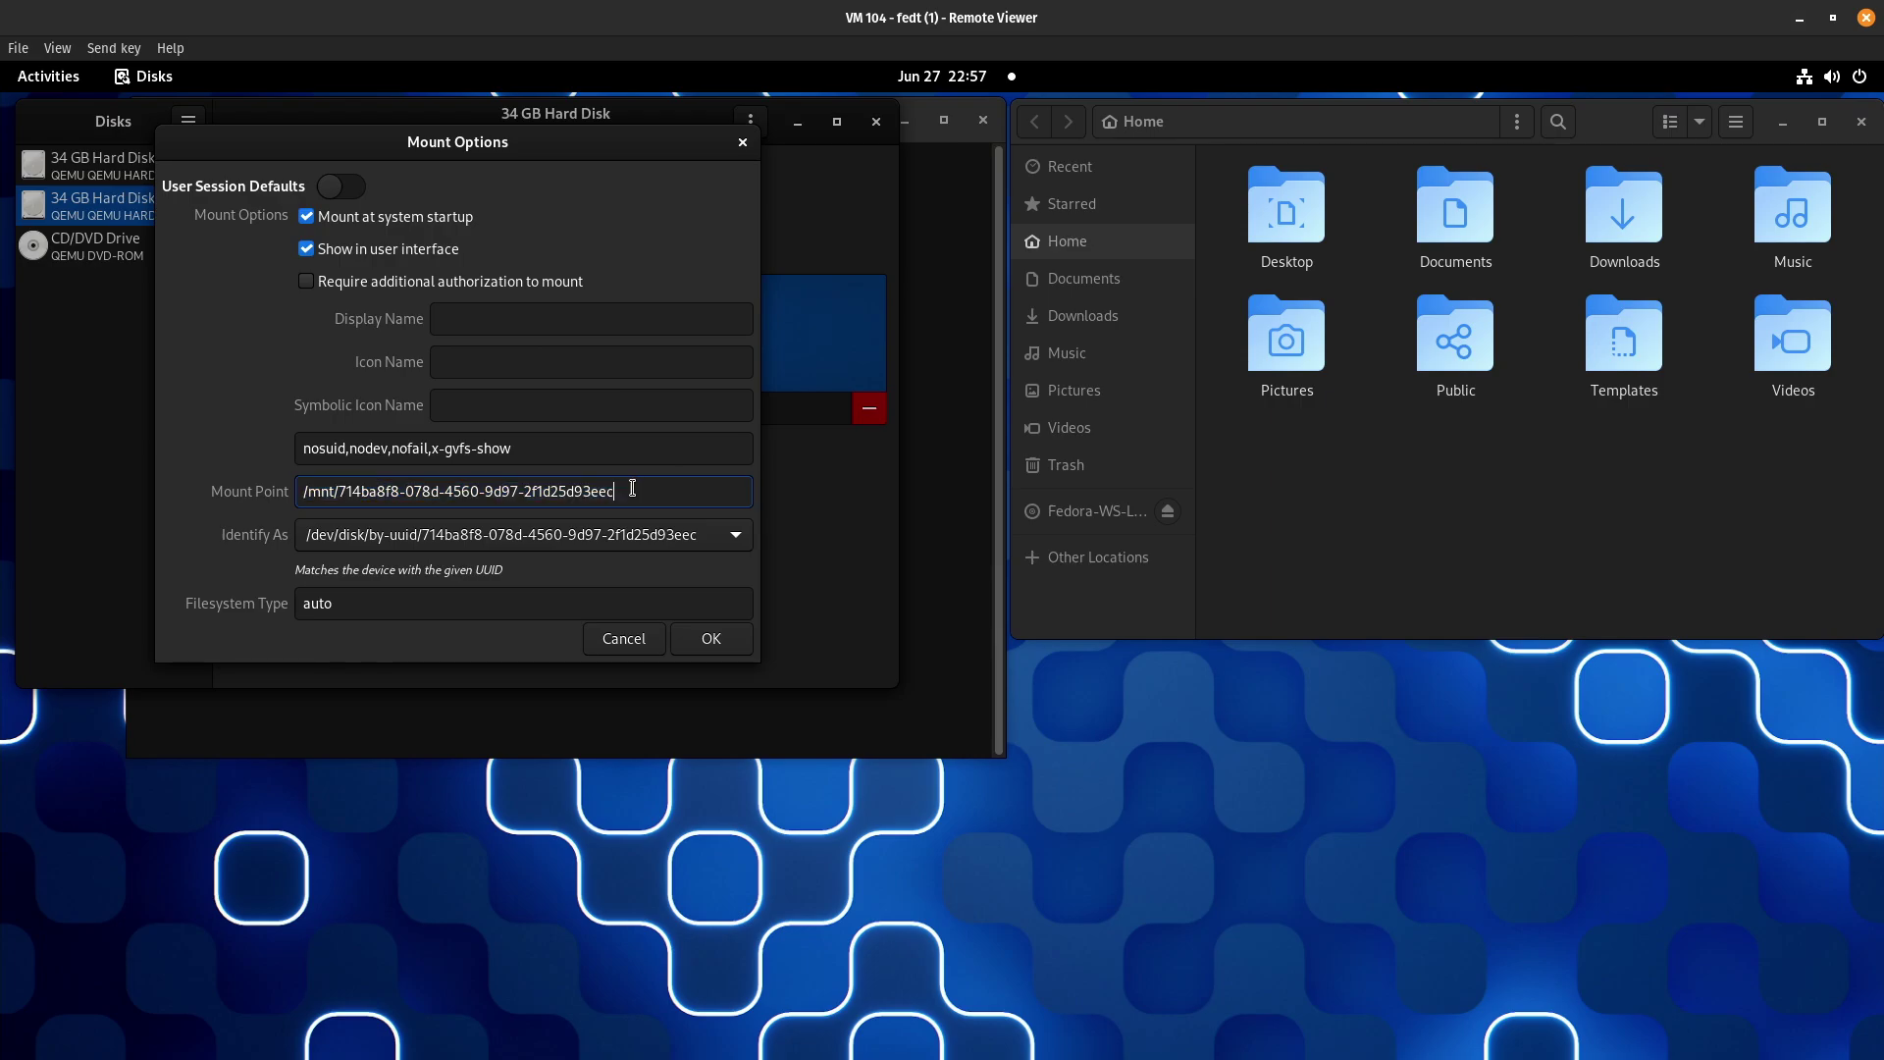
{"action": "left_click_drag", "start_coordinate": [632, 488], "coordinate": [258, 481]}
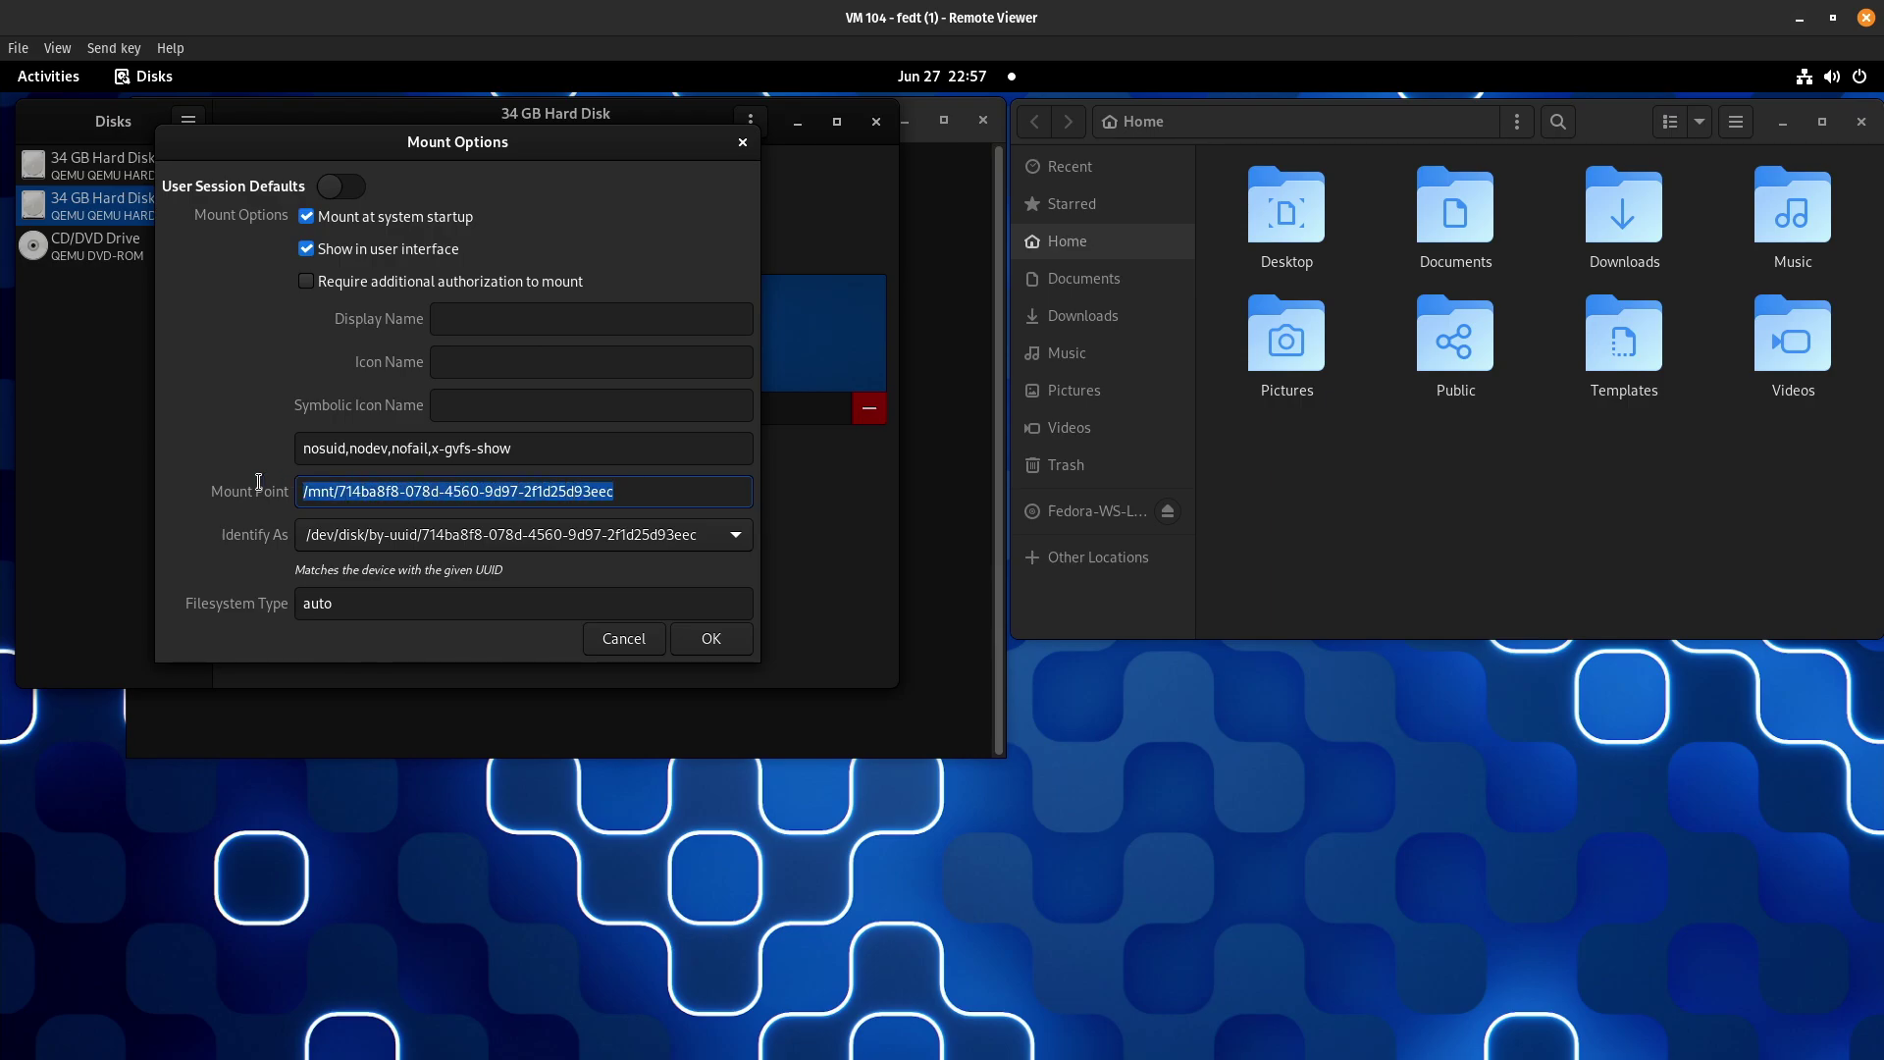
{"action": "type", "text": "/h"}
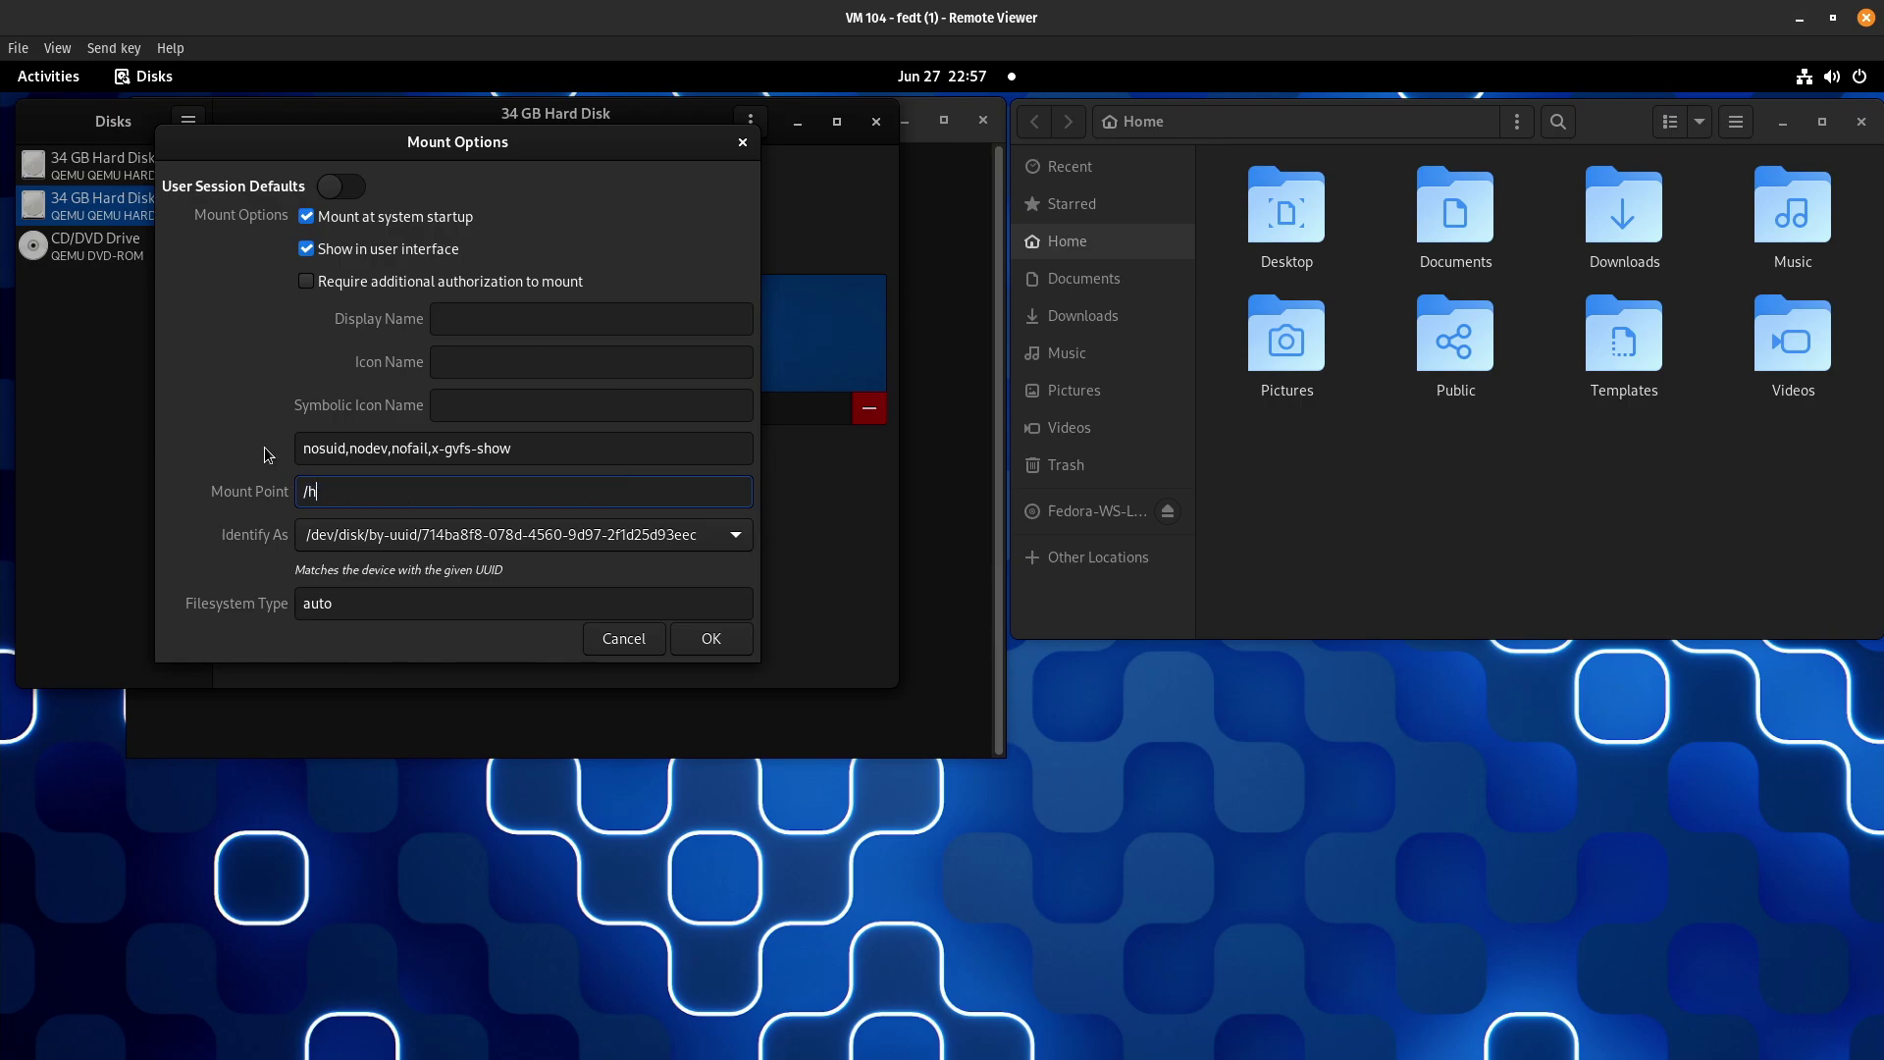
{"action": "type", "text": "ome/djware/Dev"}
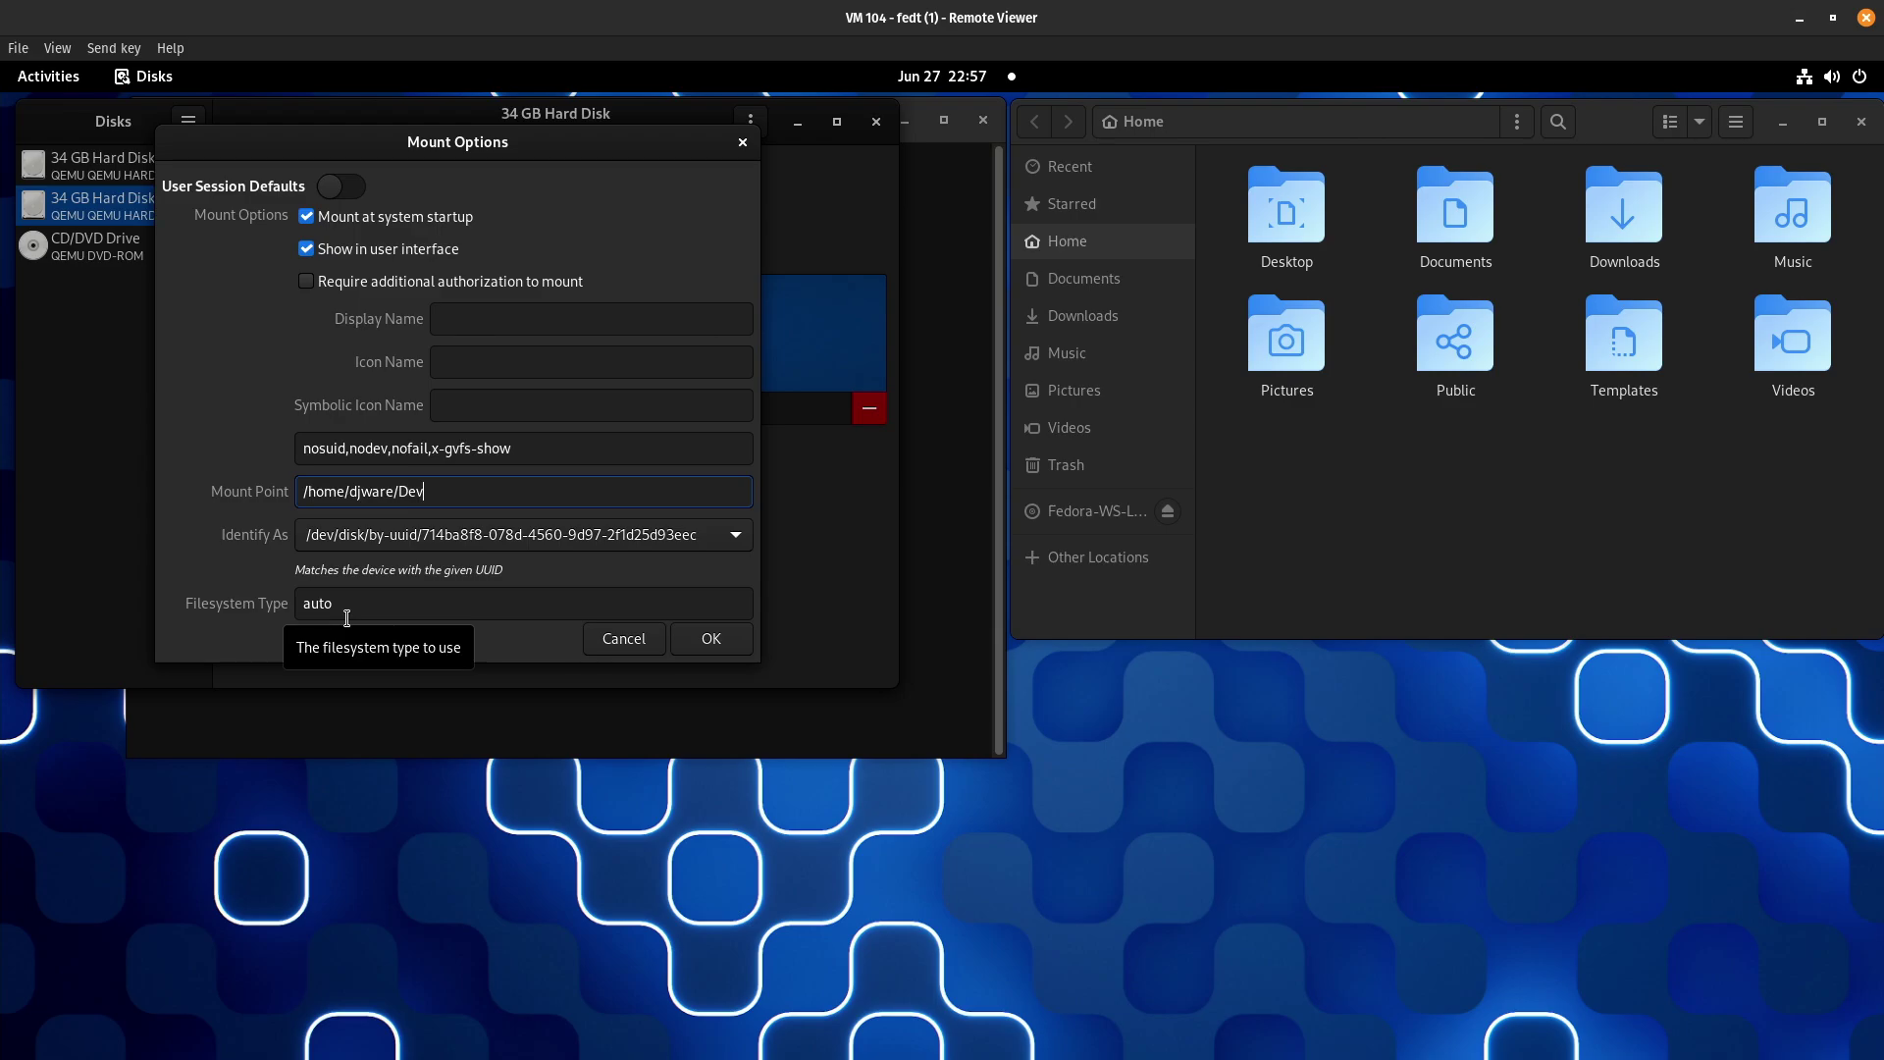
Save the /home/djware/Dev mount settings to /etc/fstab after authenticating.
{"action": "left_click", "coordinate": [709, 640]}
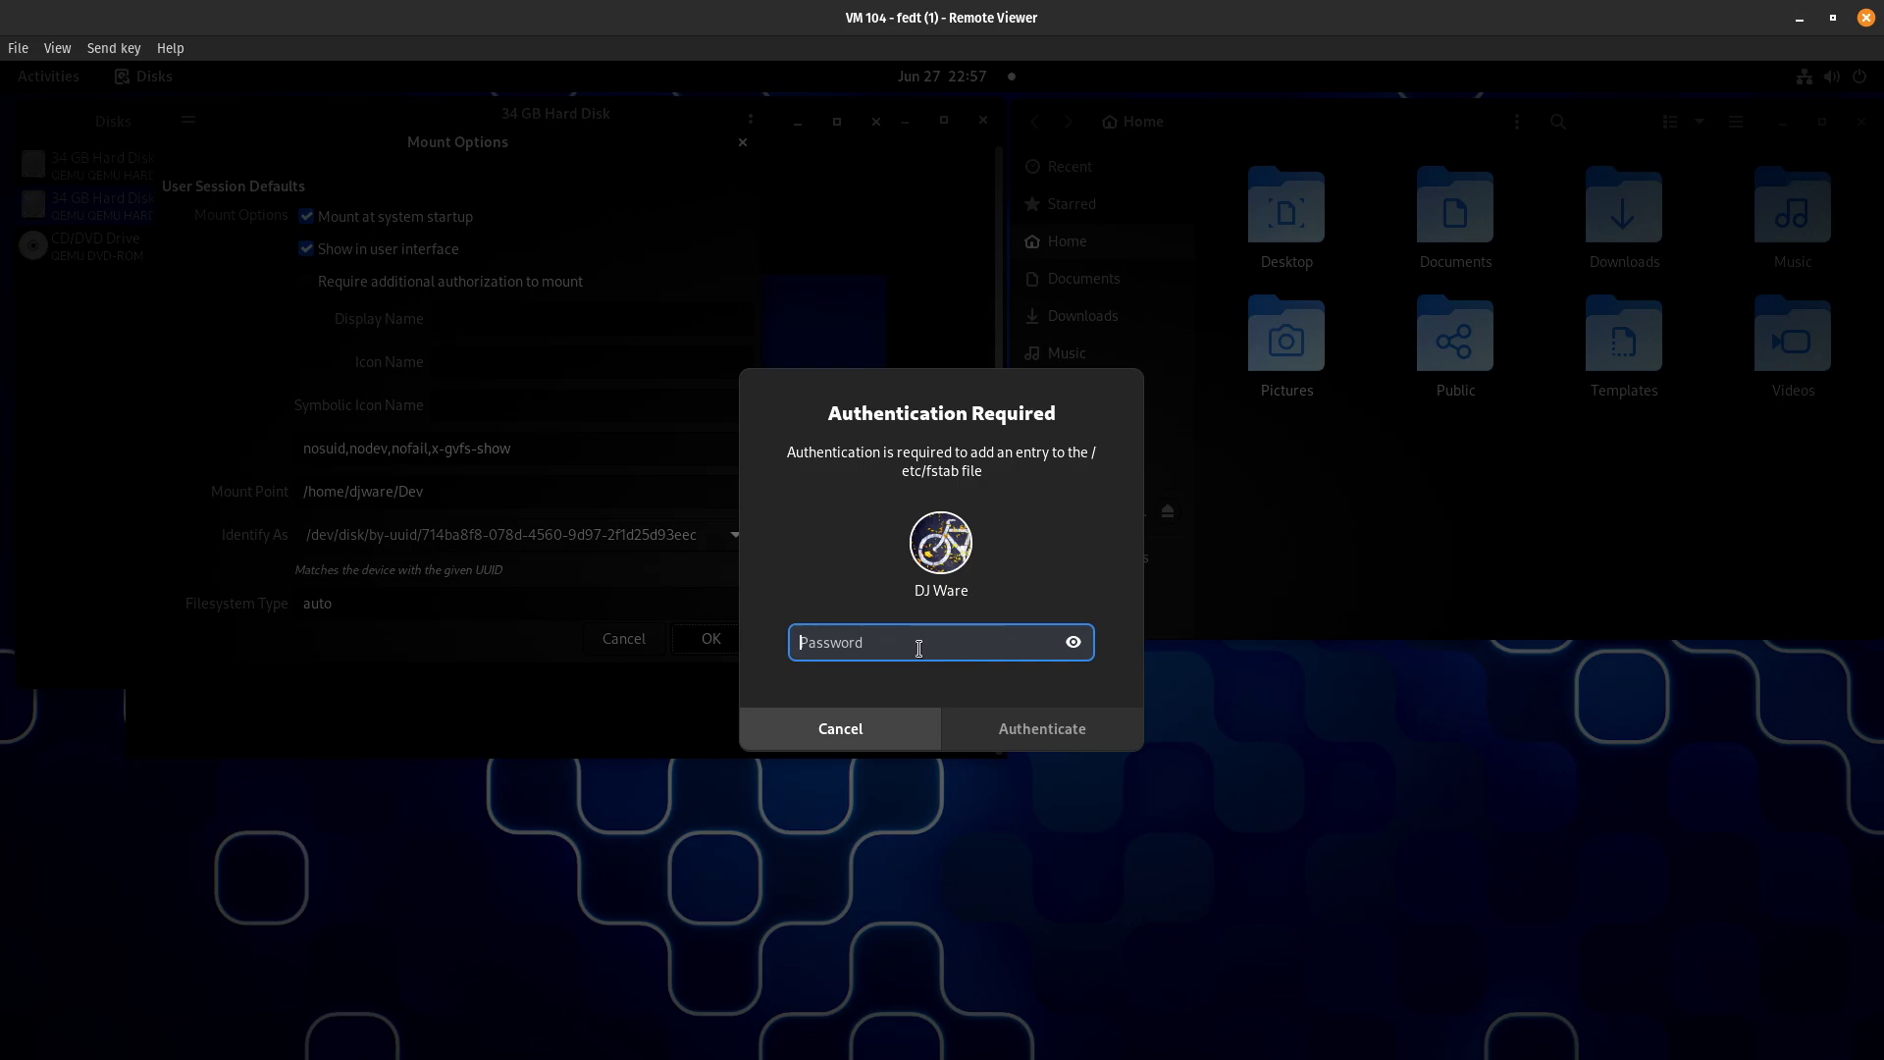
{"action": "type", "text": "*********"}
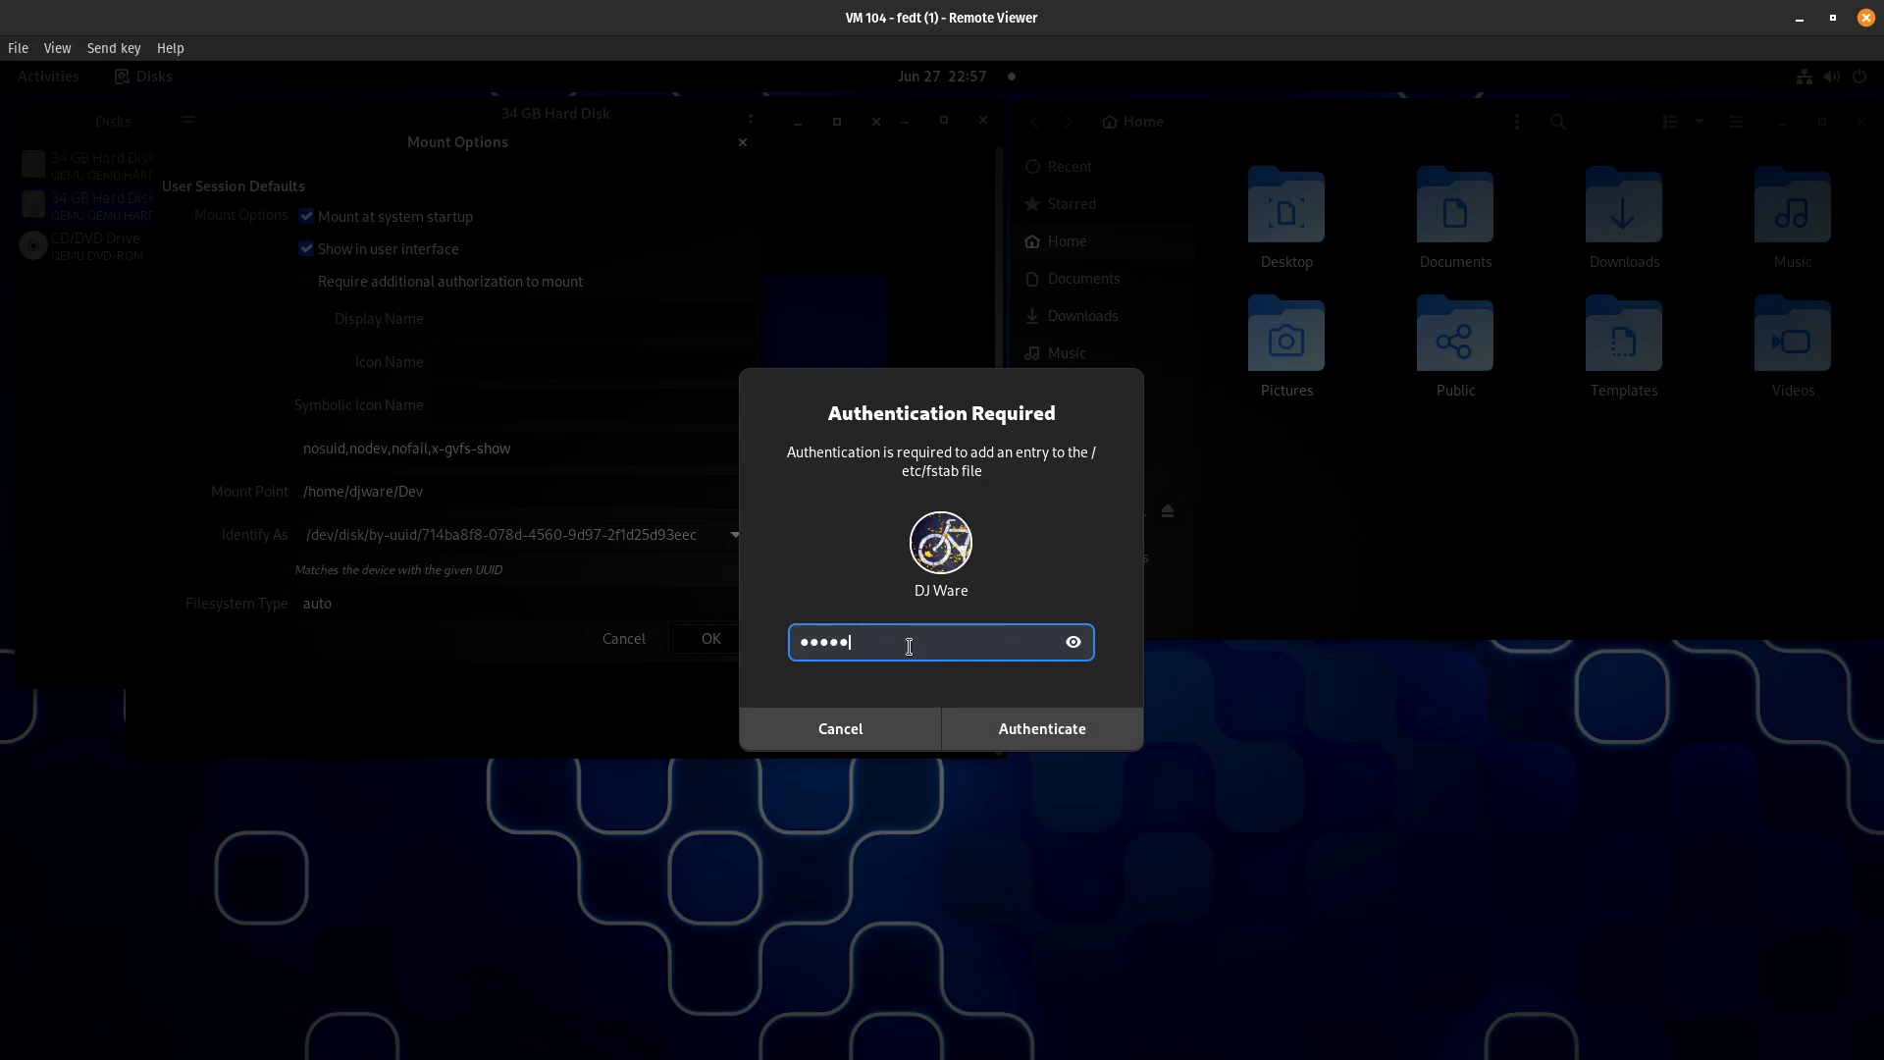
{"action": "key", "text": "Return"}
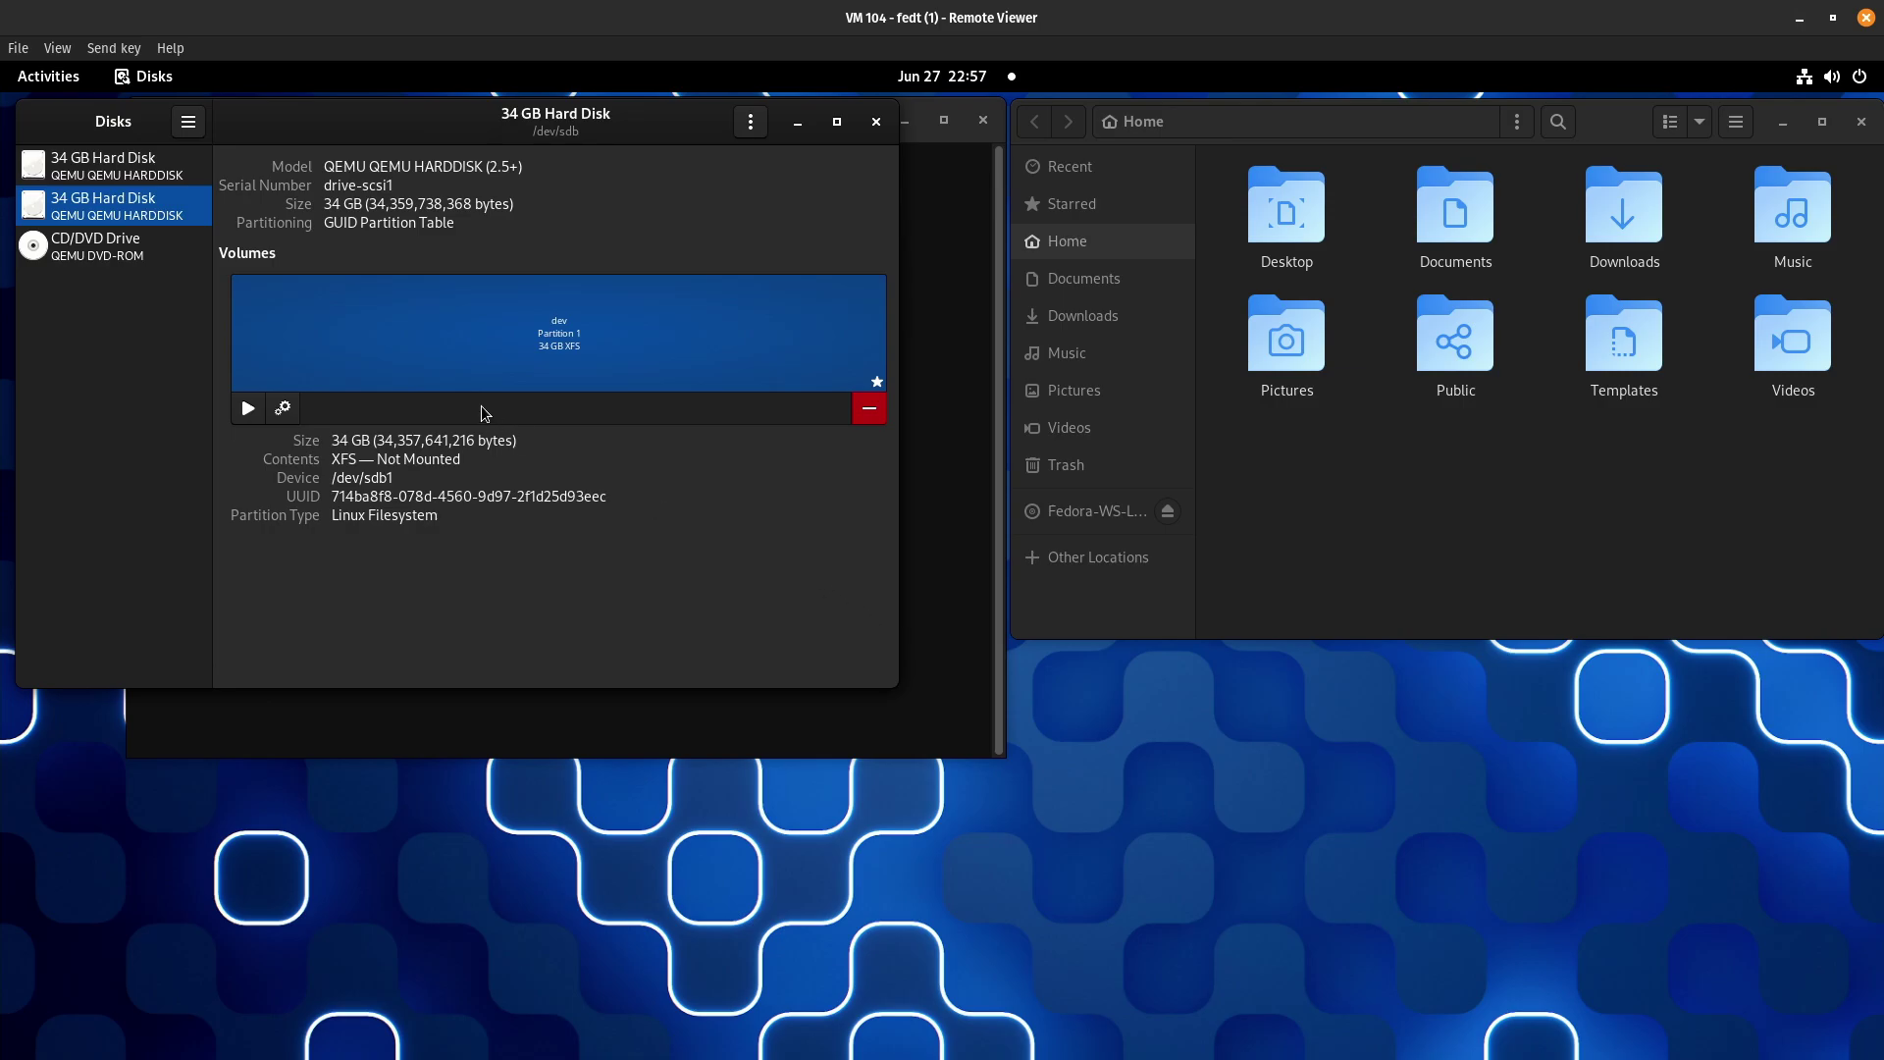
Take recursive ownership of the /dev/sdb1 filesystem, authenticating again.
{"action": "left_click", "coordinate": [291, 410]}
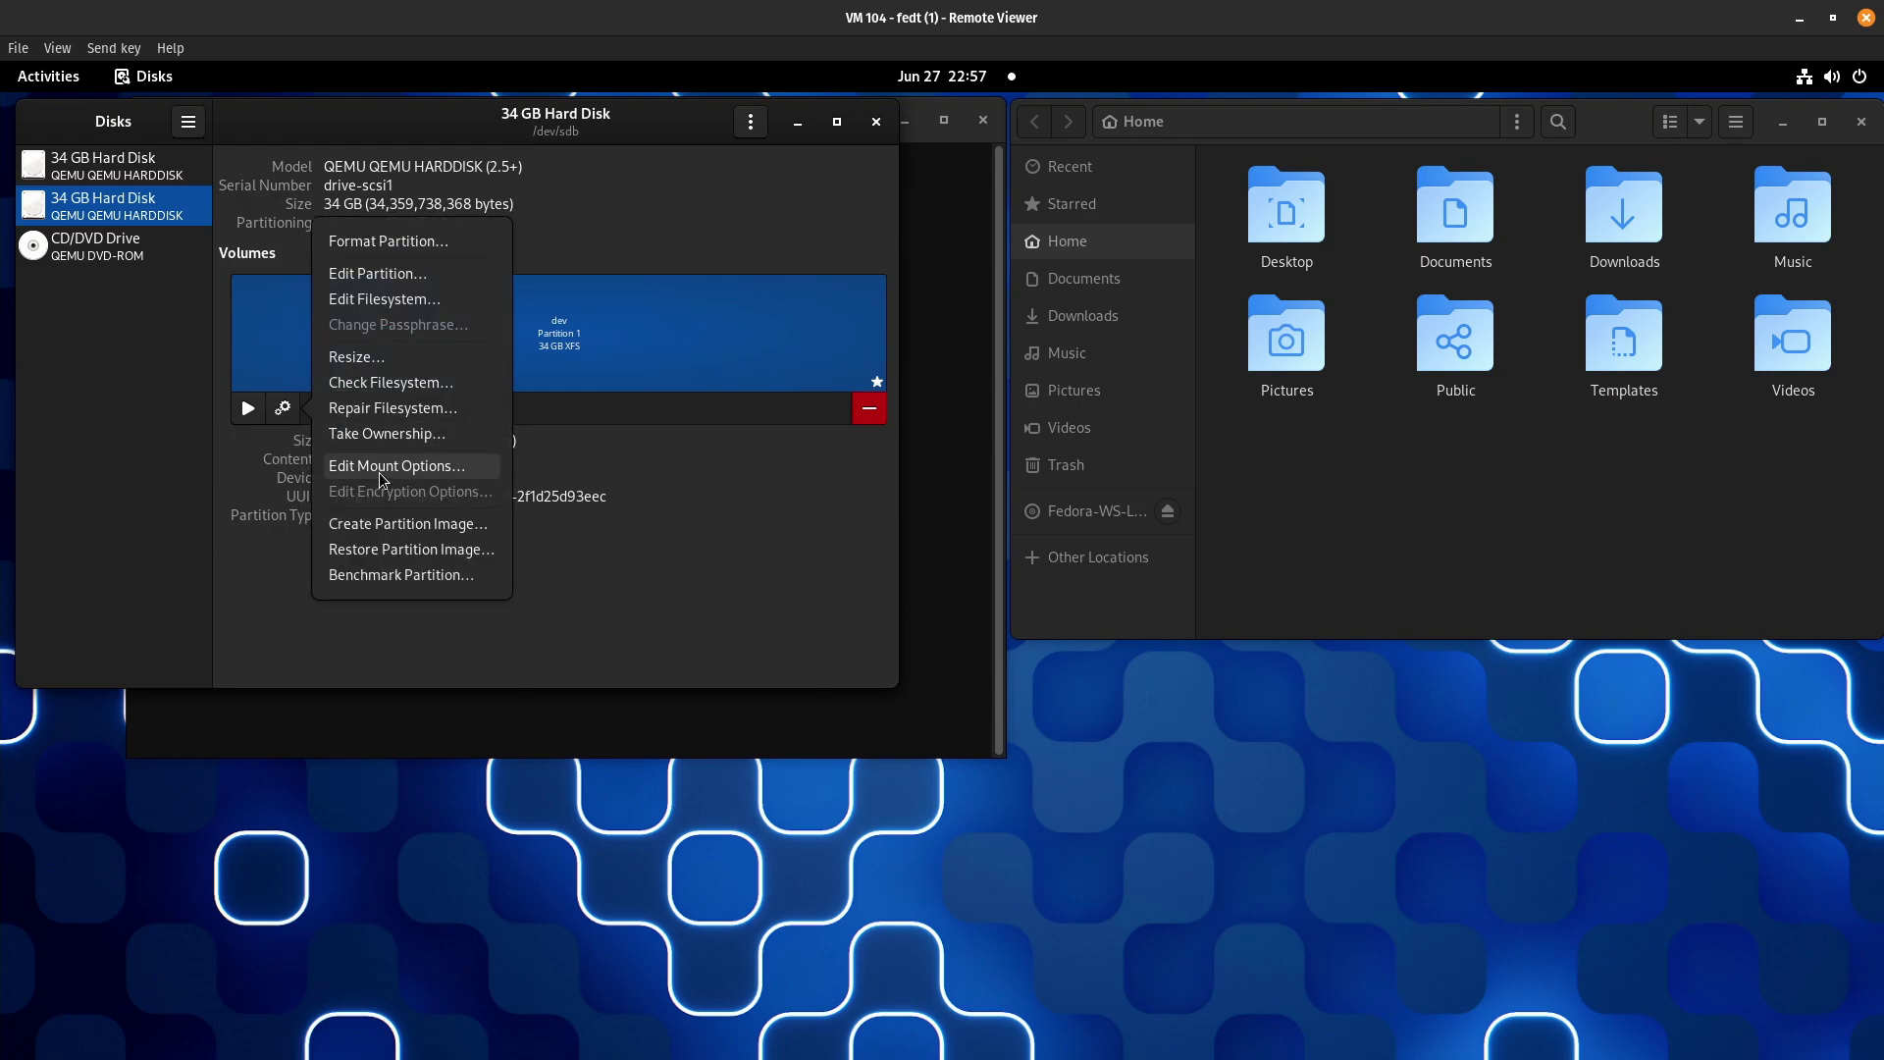
{"action": "left_click", "coordinate": [383, 435]}
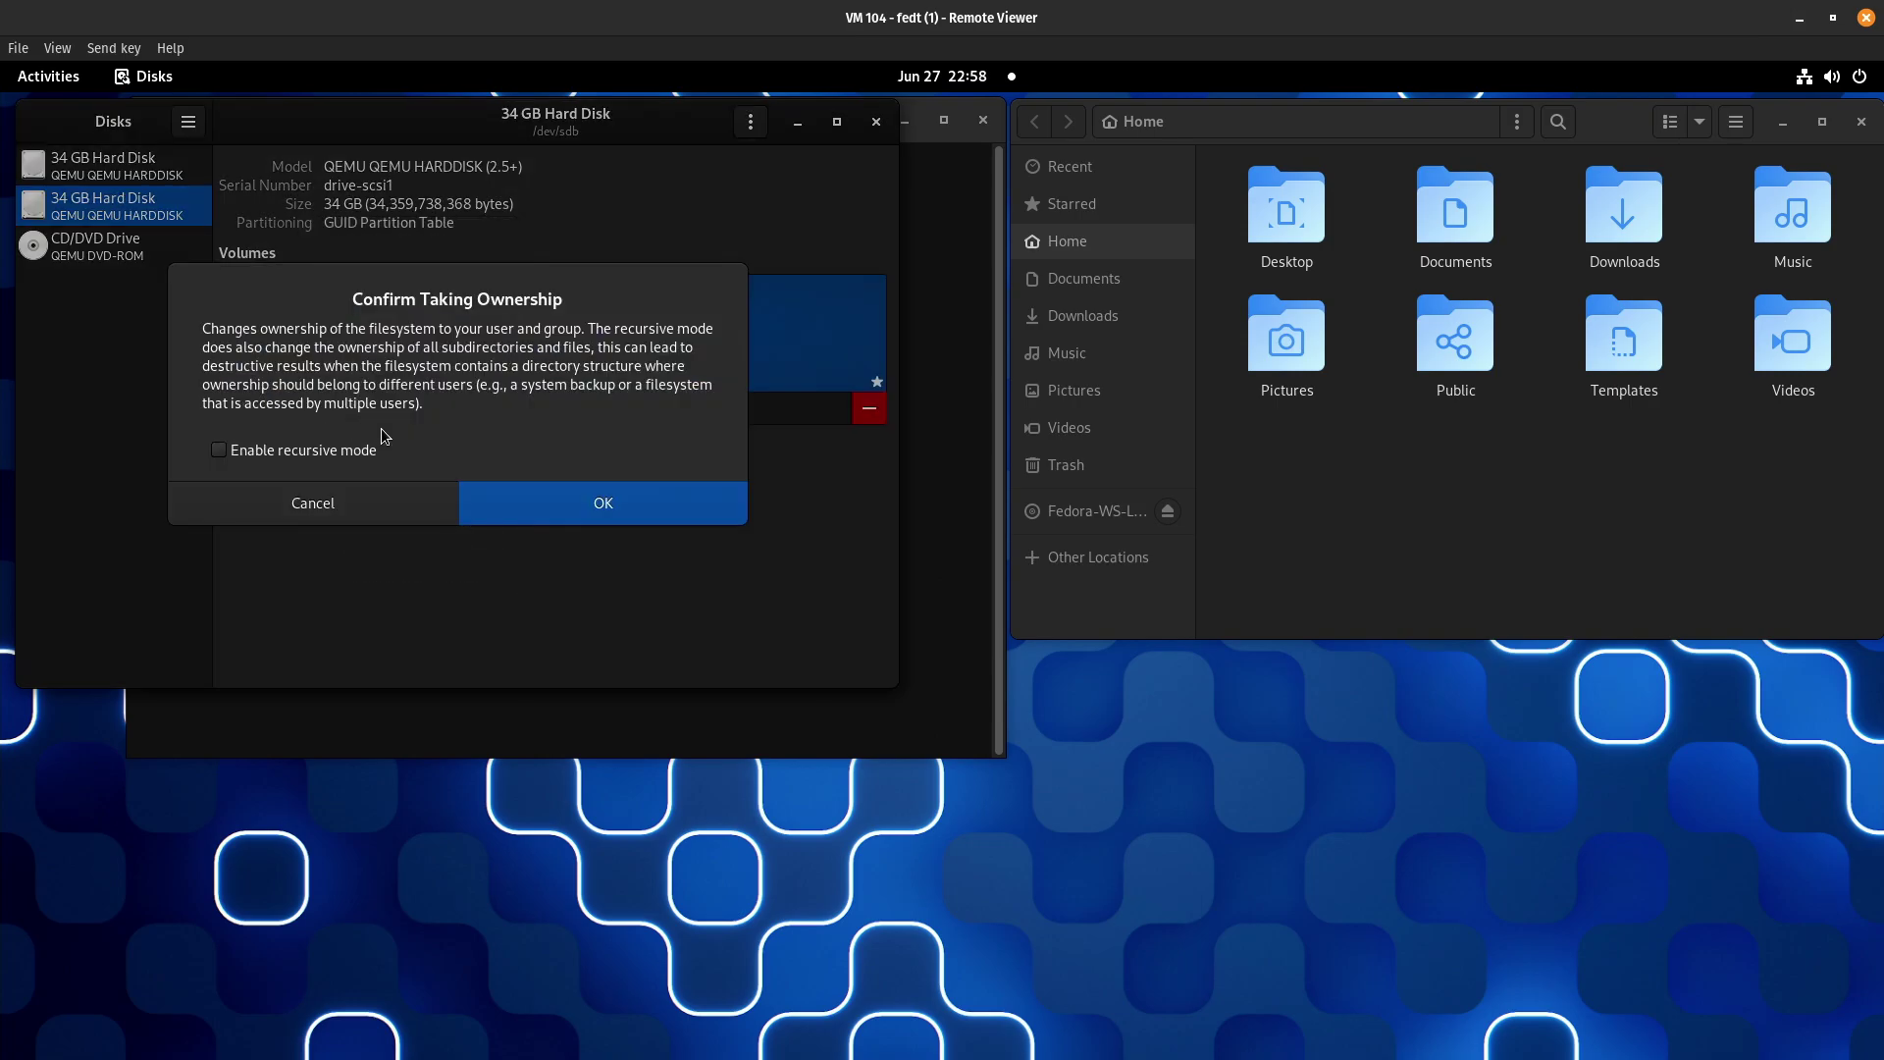
{"action": "left_click", "coordinate": [296, 455]}
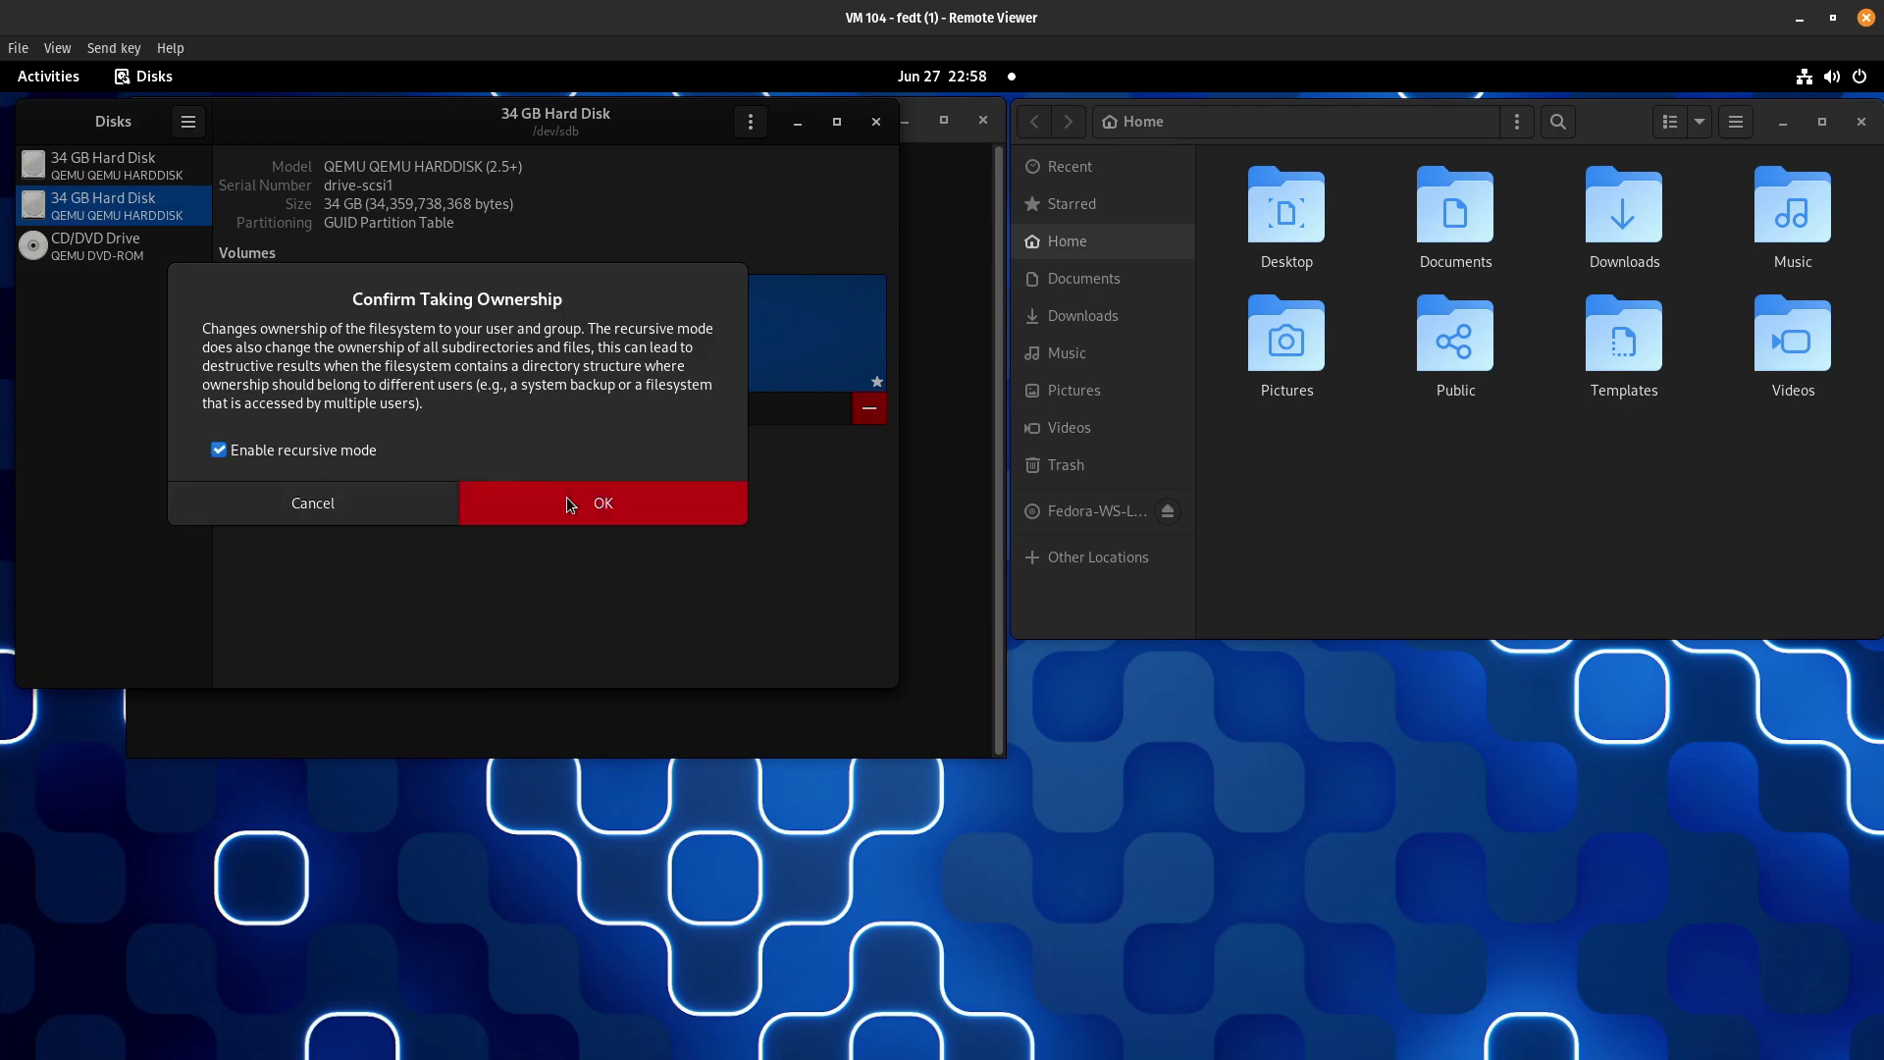
{"action": "left_click", "coordinate": [567, 497]}
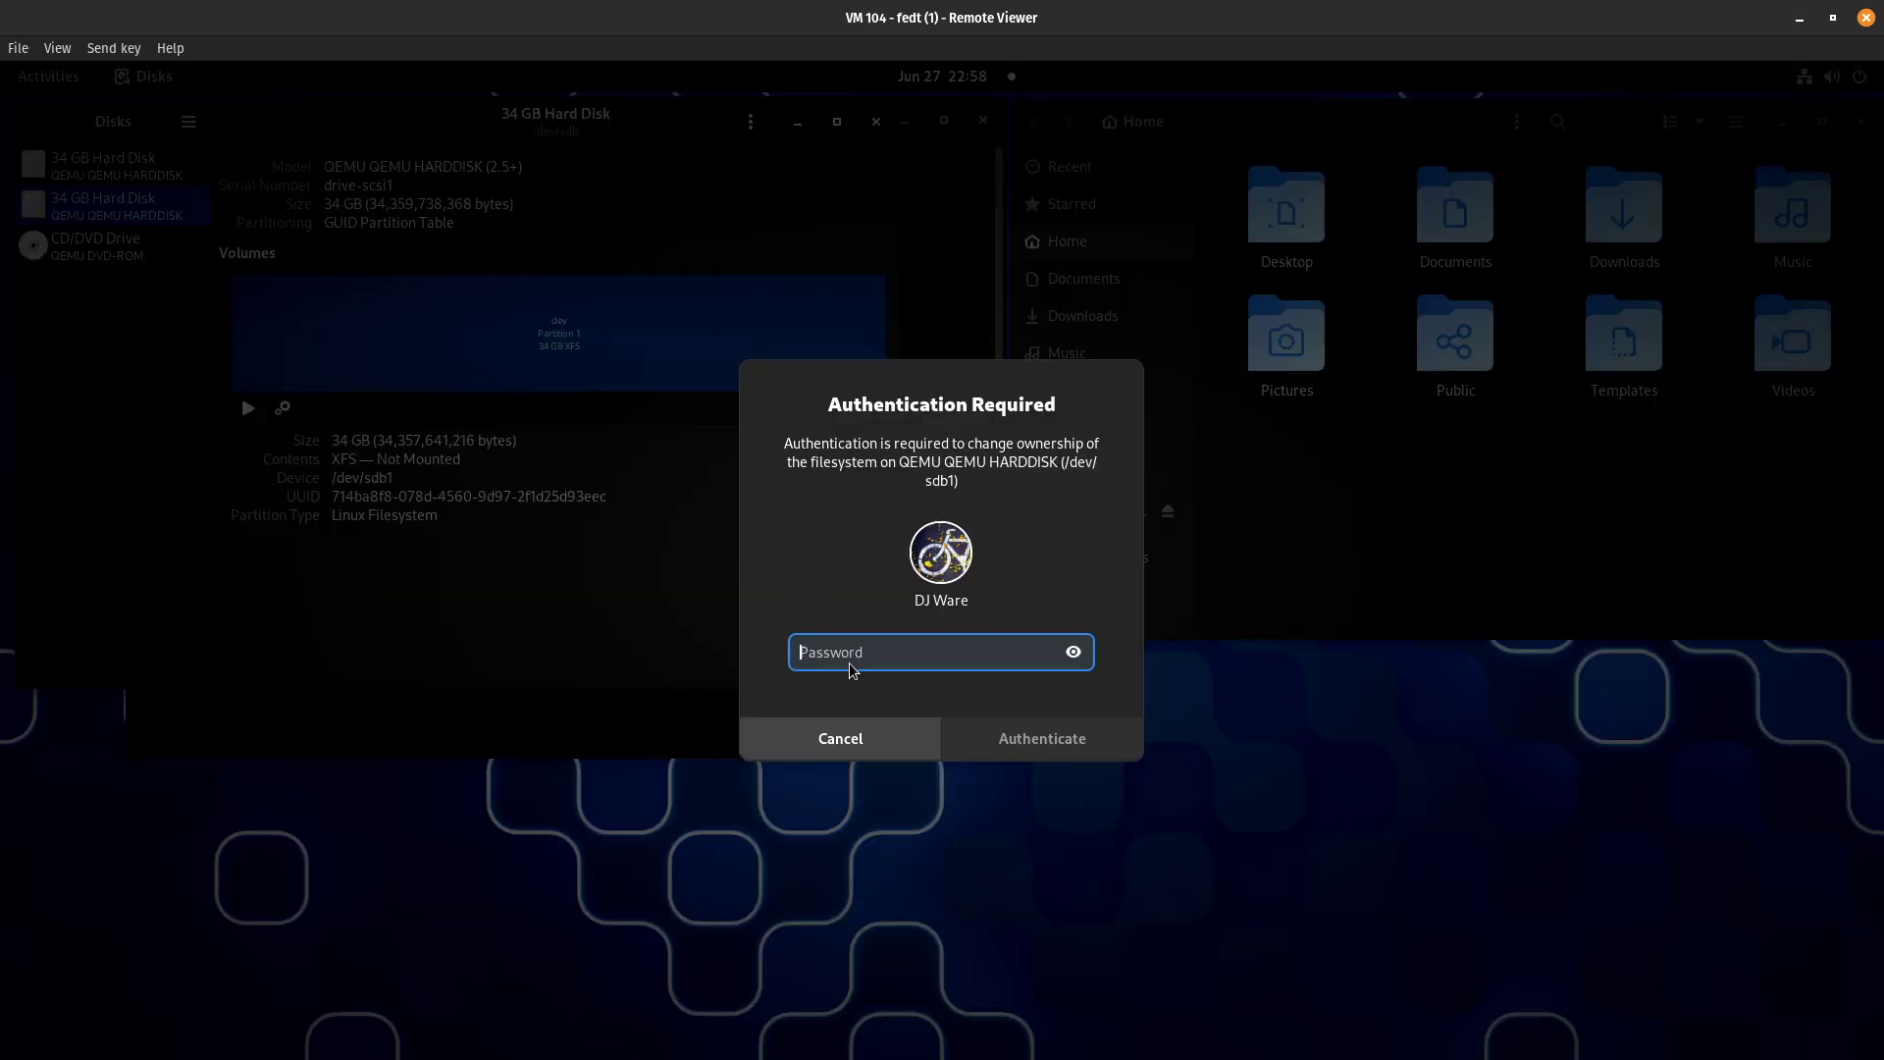
{"action": "type", "text": "p"}
{"action": "type", "text": "•••••••"}
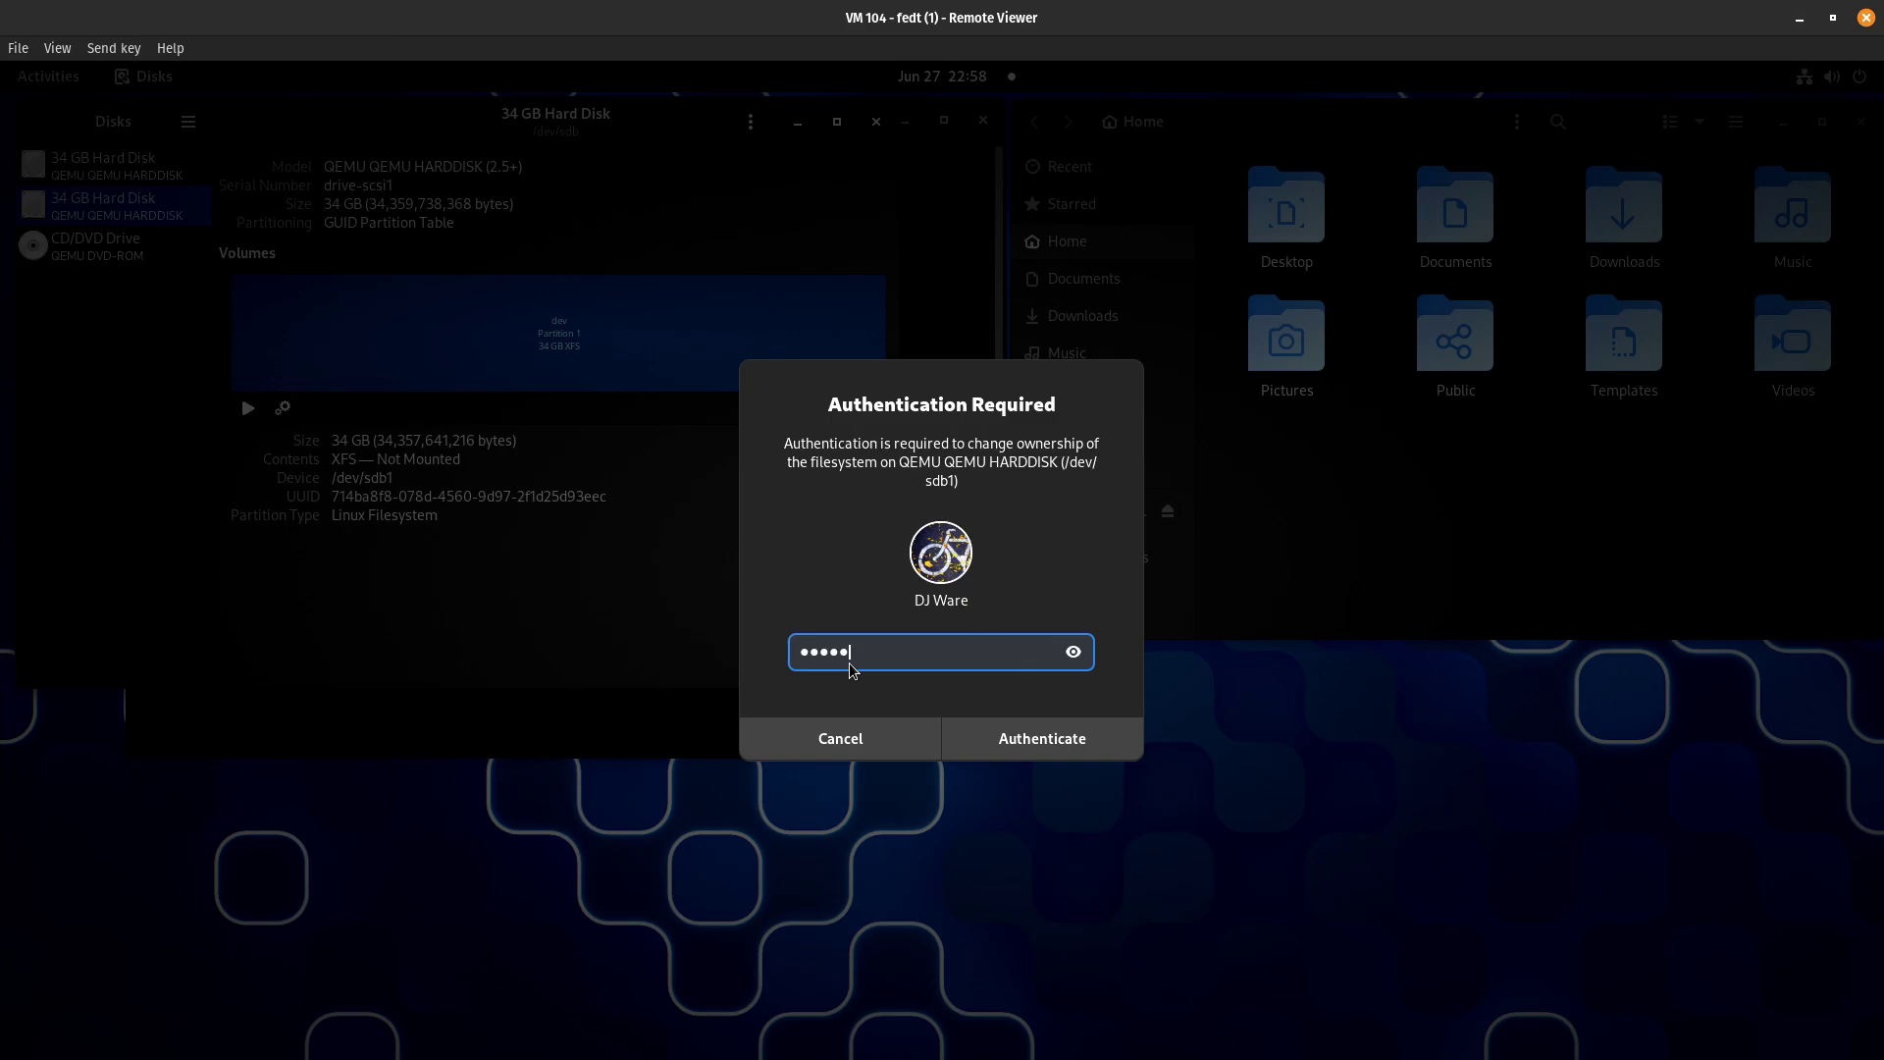
{"action": "key", "text": "Return"}
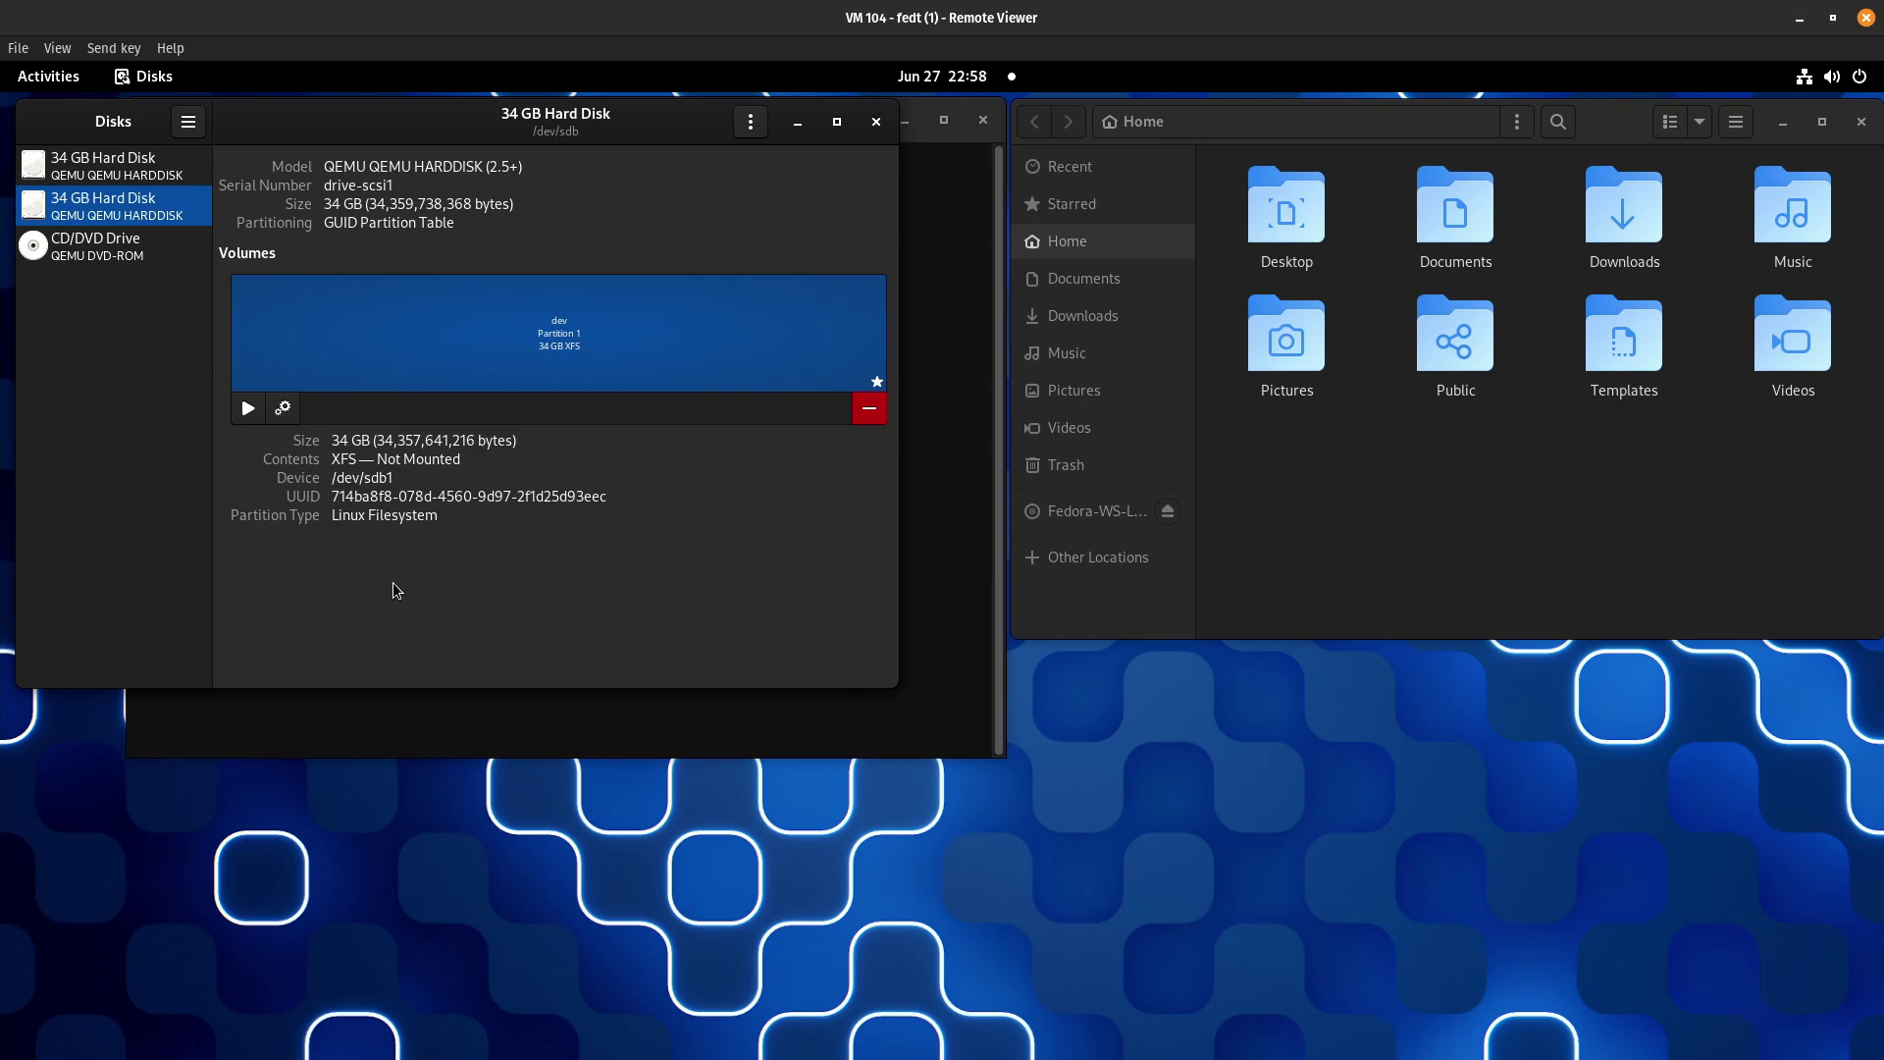
Mount /dev/sdb1 at /home/djware/Dev, authenticating when prompted.
{"action": "left_click", "coordinate": [247, 410]}
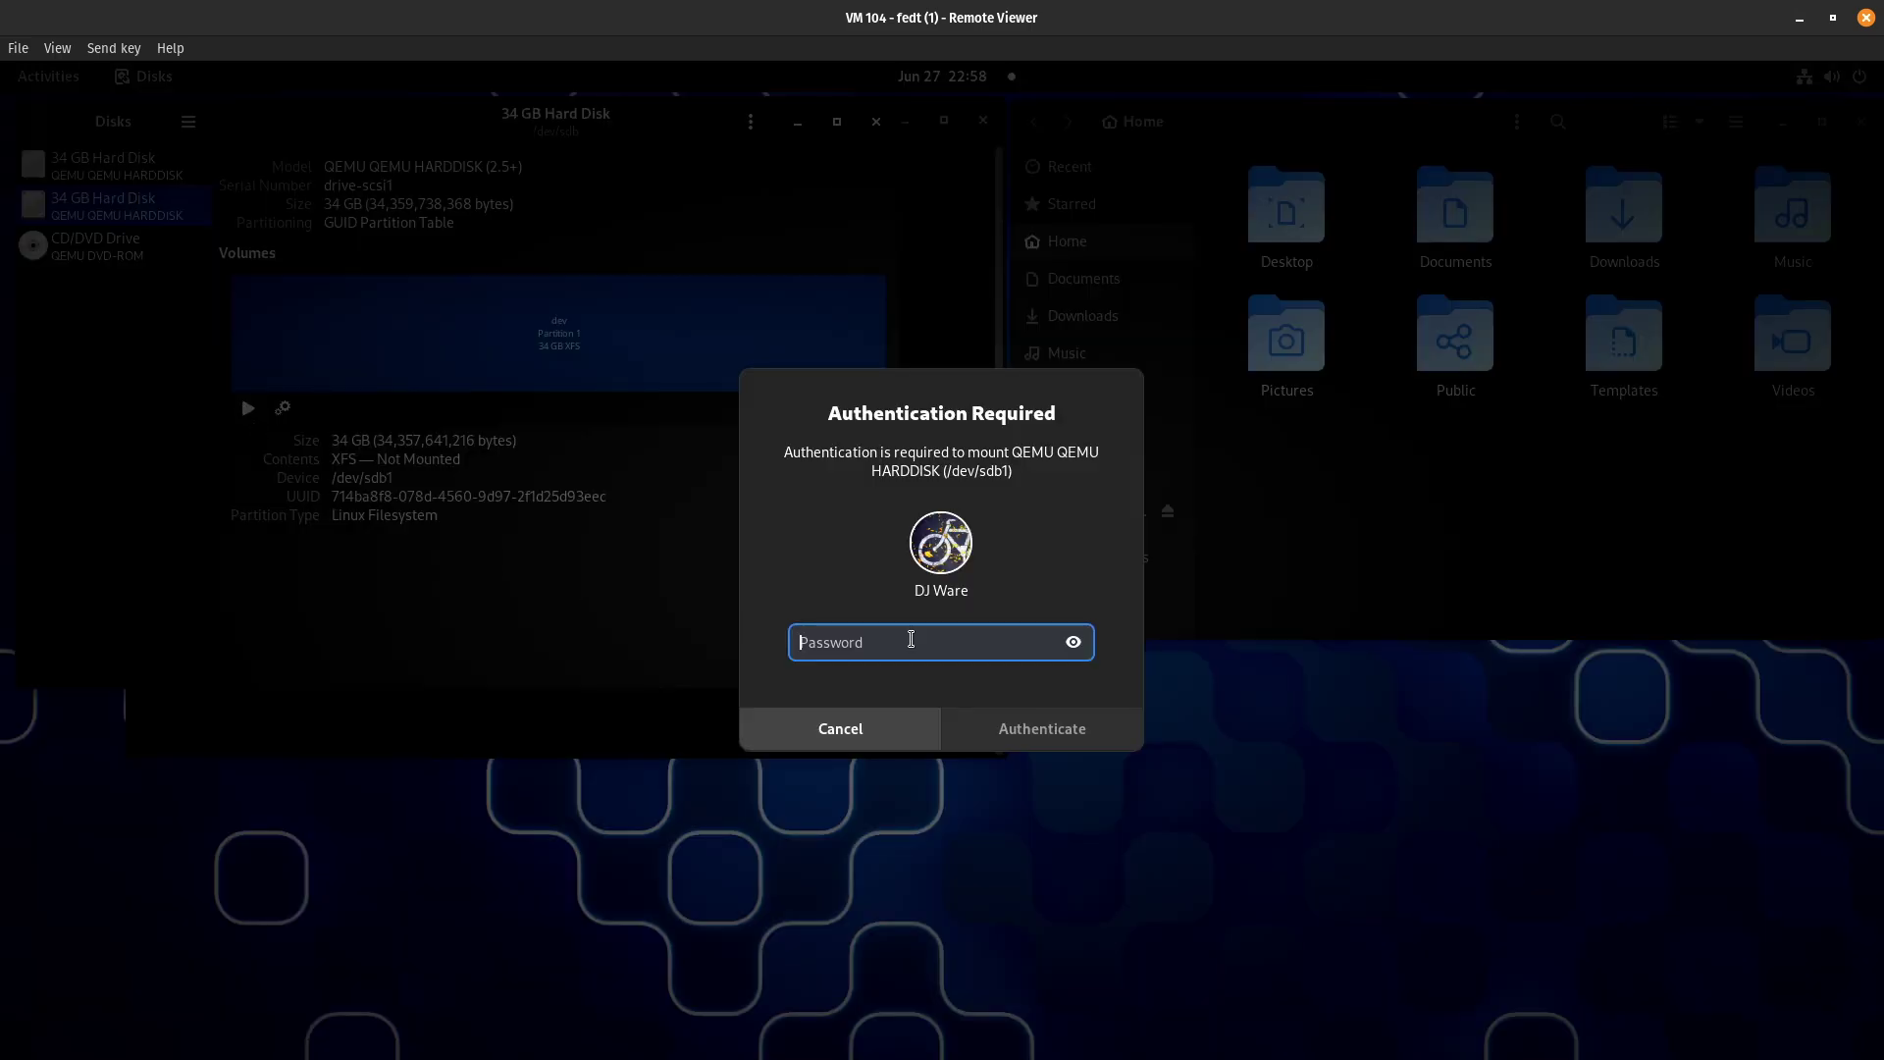
{"action": "type", "text": "•••••••••"}
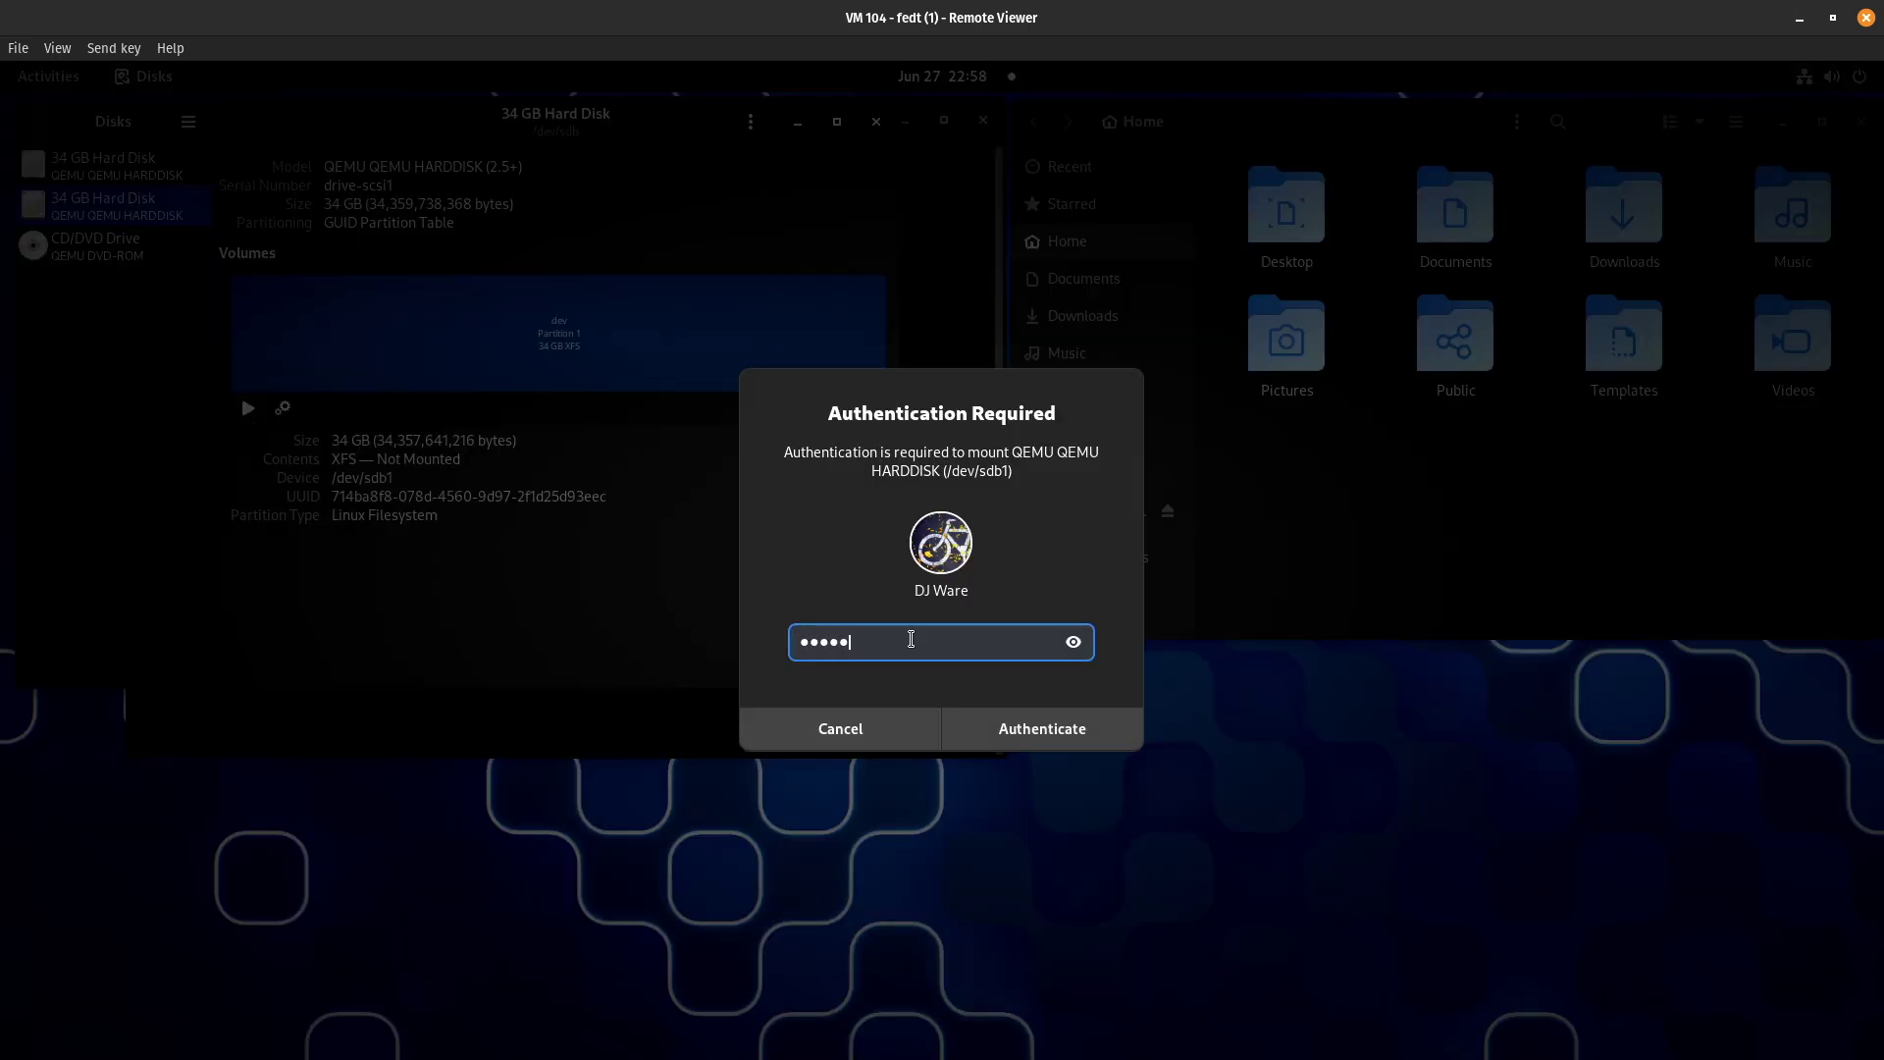
{"action": "type", "text": "•"}
{"action": "key", "text": "Return"}
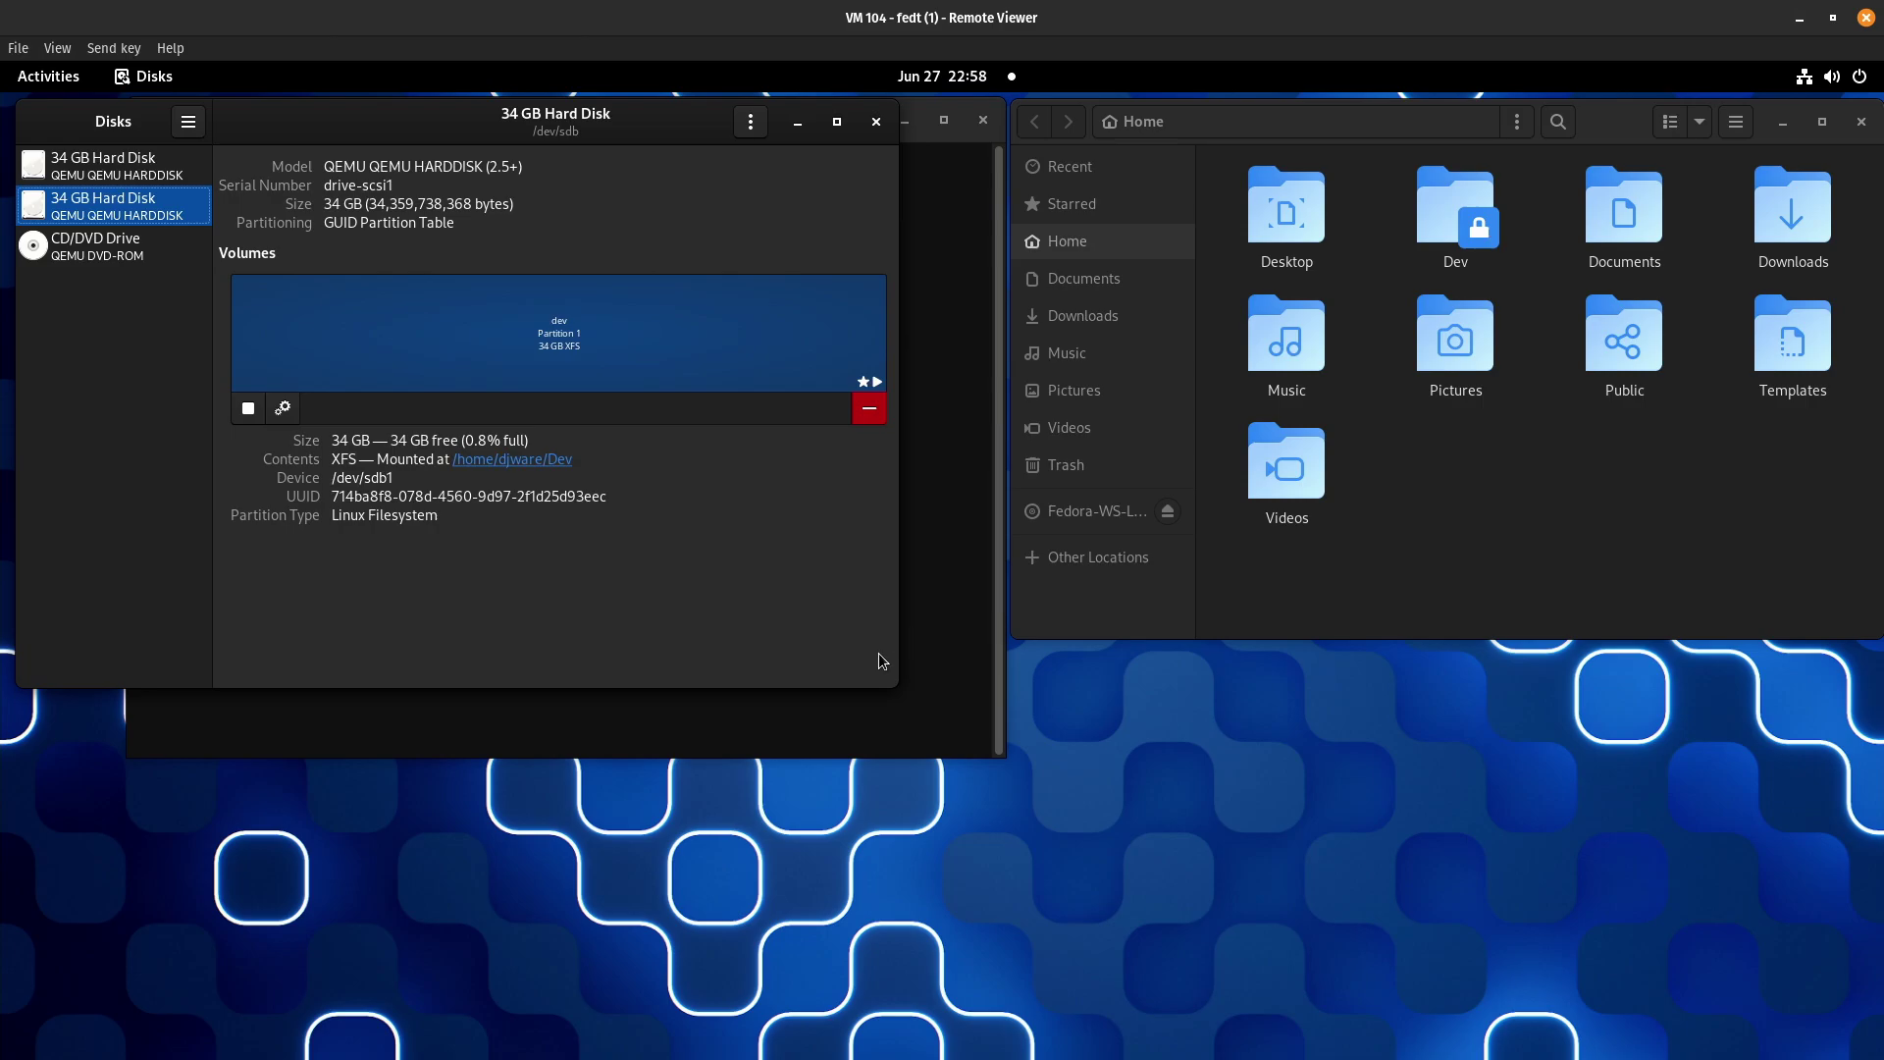
Open the mounted Dev folder in Files, confirm it is empty, and close the window.
{"action": "left_click", "coordinate": [536, 463]}
{"action": "left_click", "coordinate": [546, 461]}
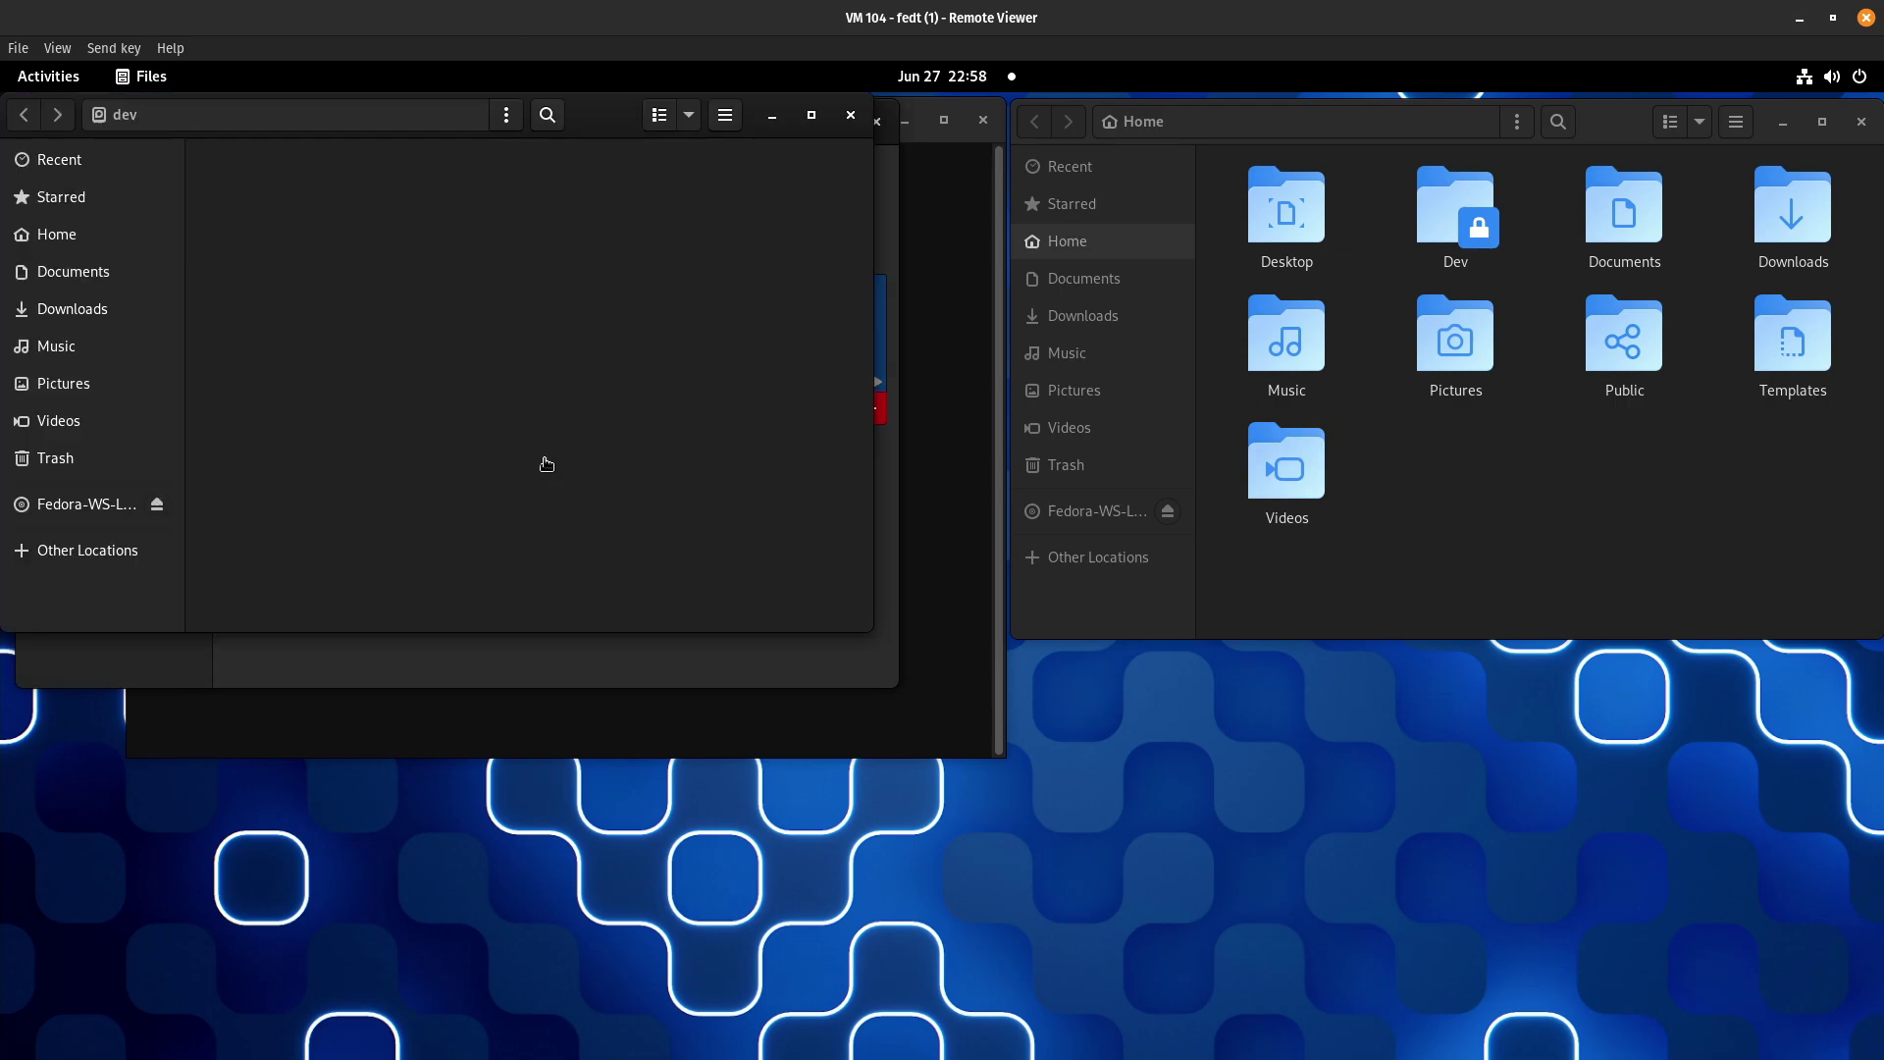
{"action": "right_click", "coordinate": [636, 230]}
{"action": "left_click", "coordinate": [459, 238]}
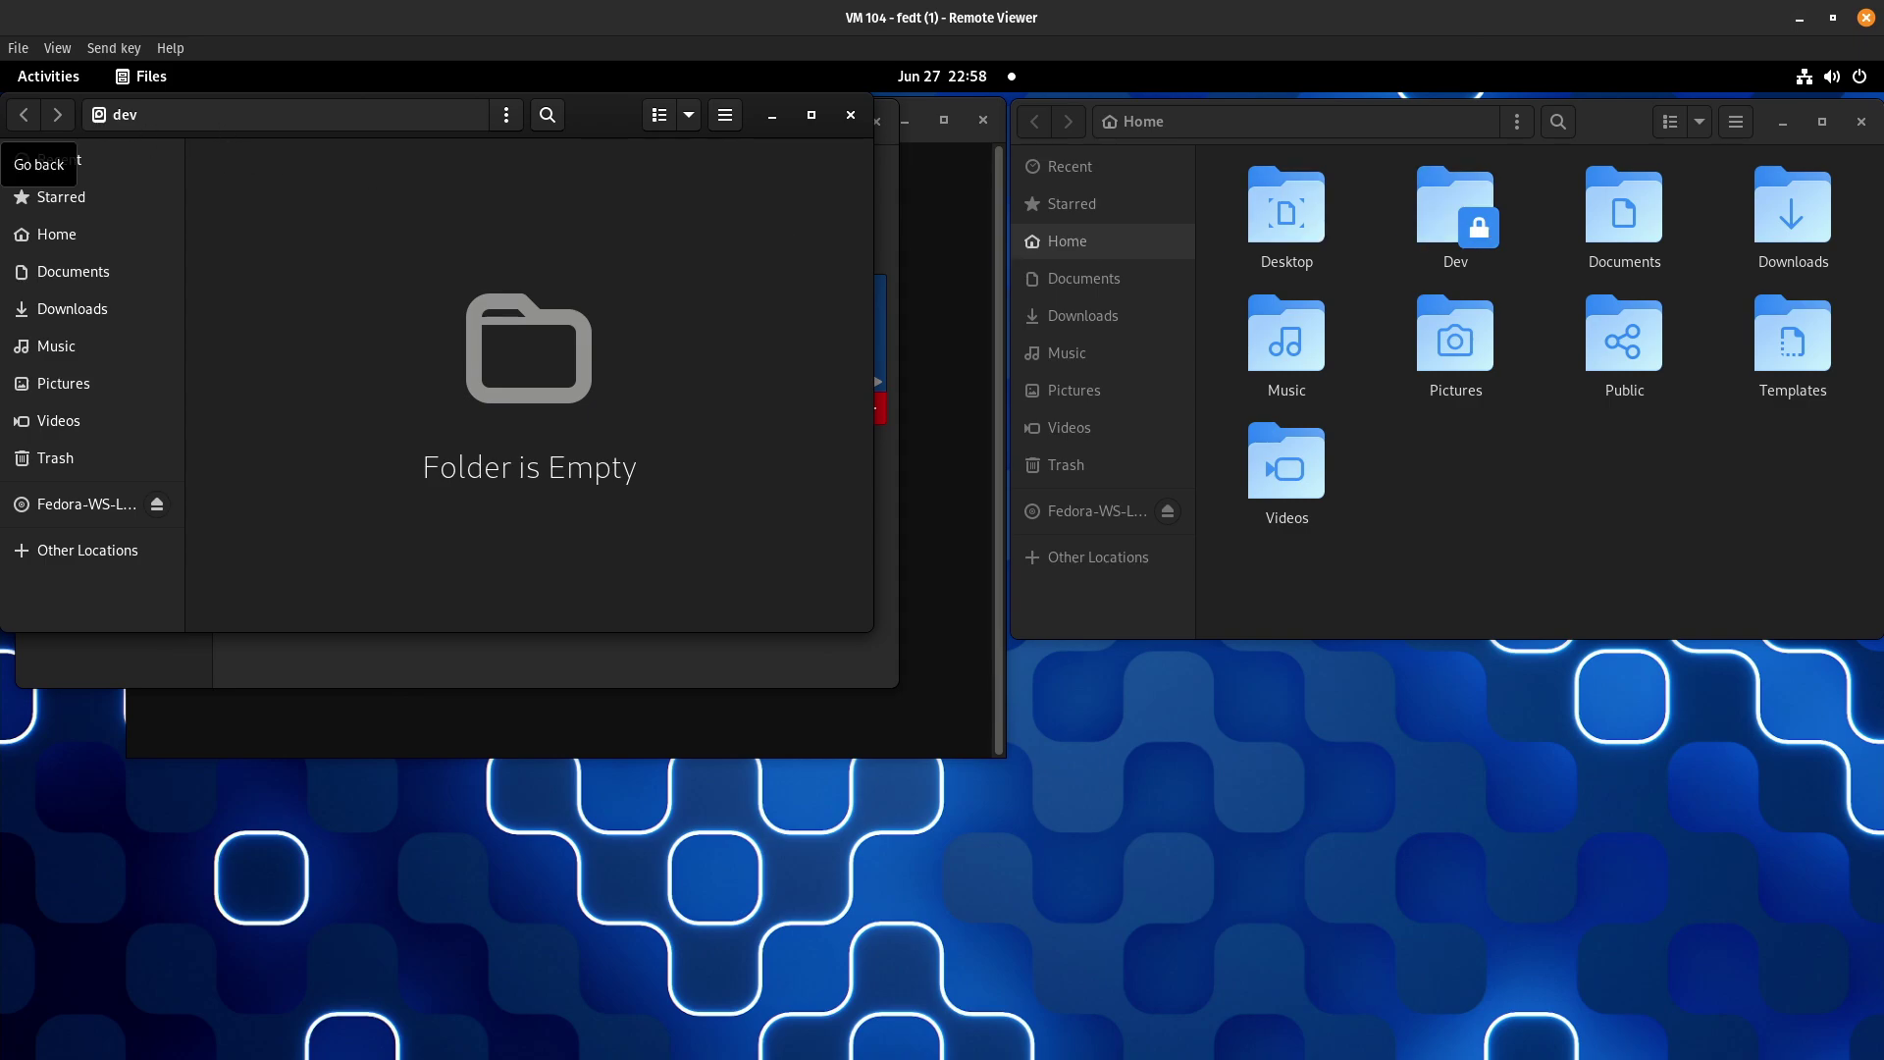
{"action": "left_click", "coordinate": [851, 116]}
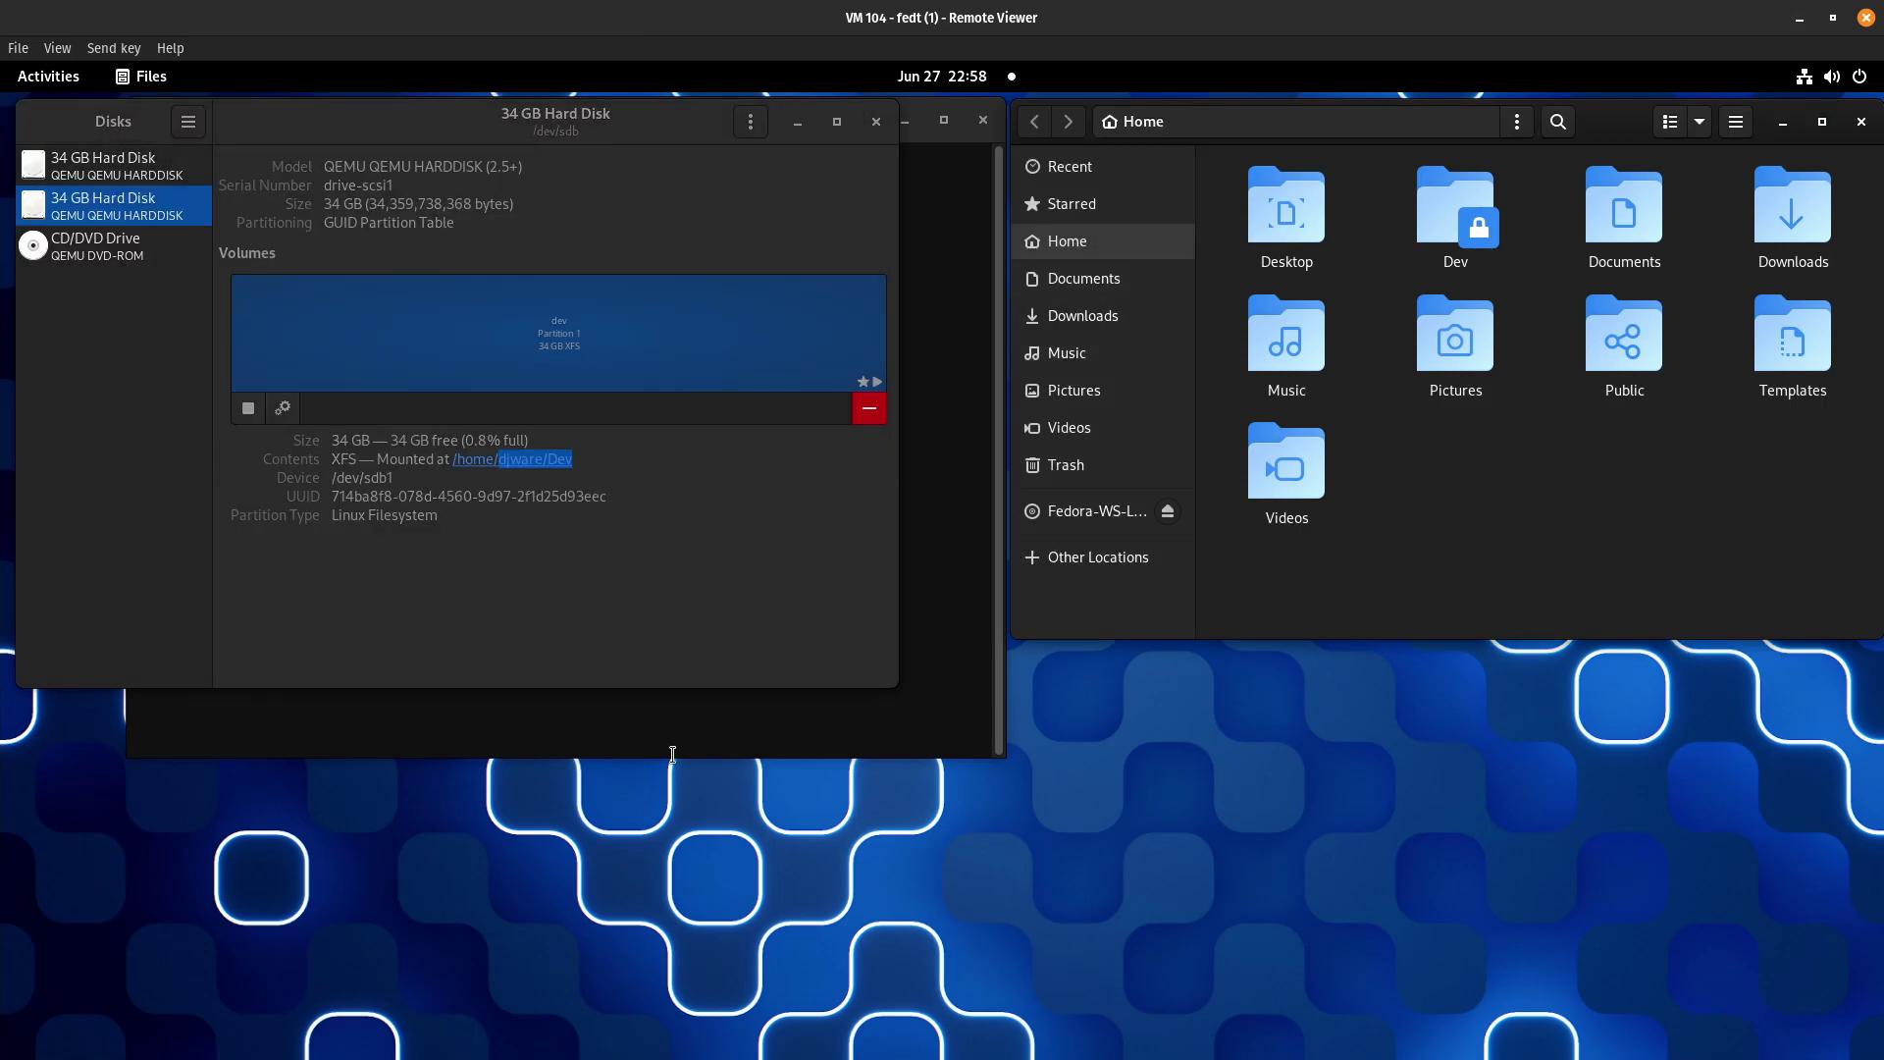
Run ls -l /home/djware to check that Dev is owned by djware with drwx------.
{"action": "left_click", "coordinate": [385, 714]}
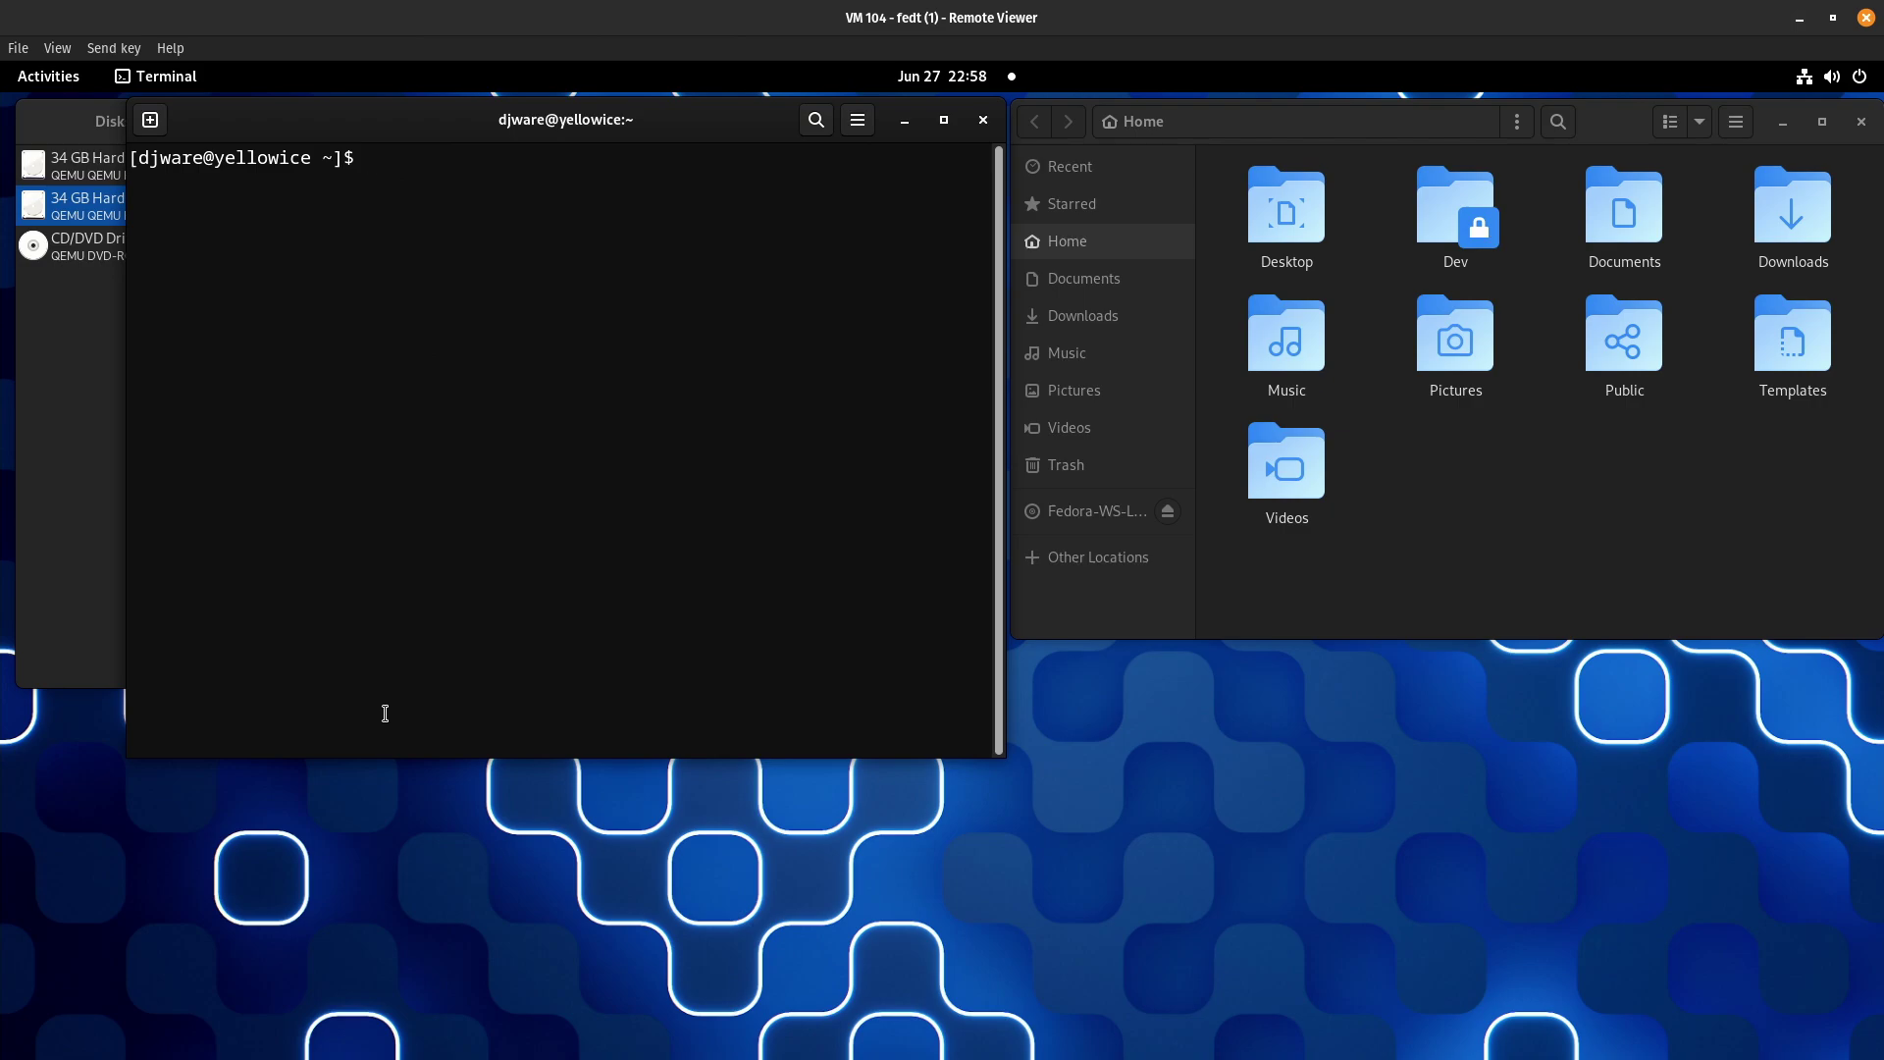
{"action": "type", "text": "ls -l /home/djware"}
{"action": "key", "text": "Return"}
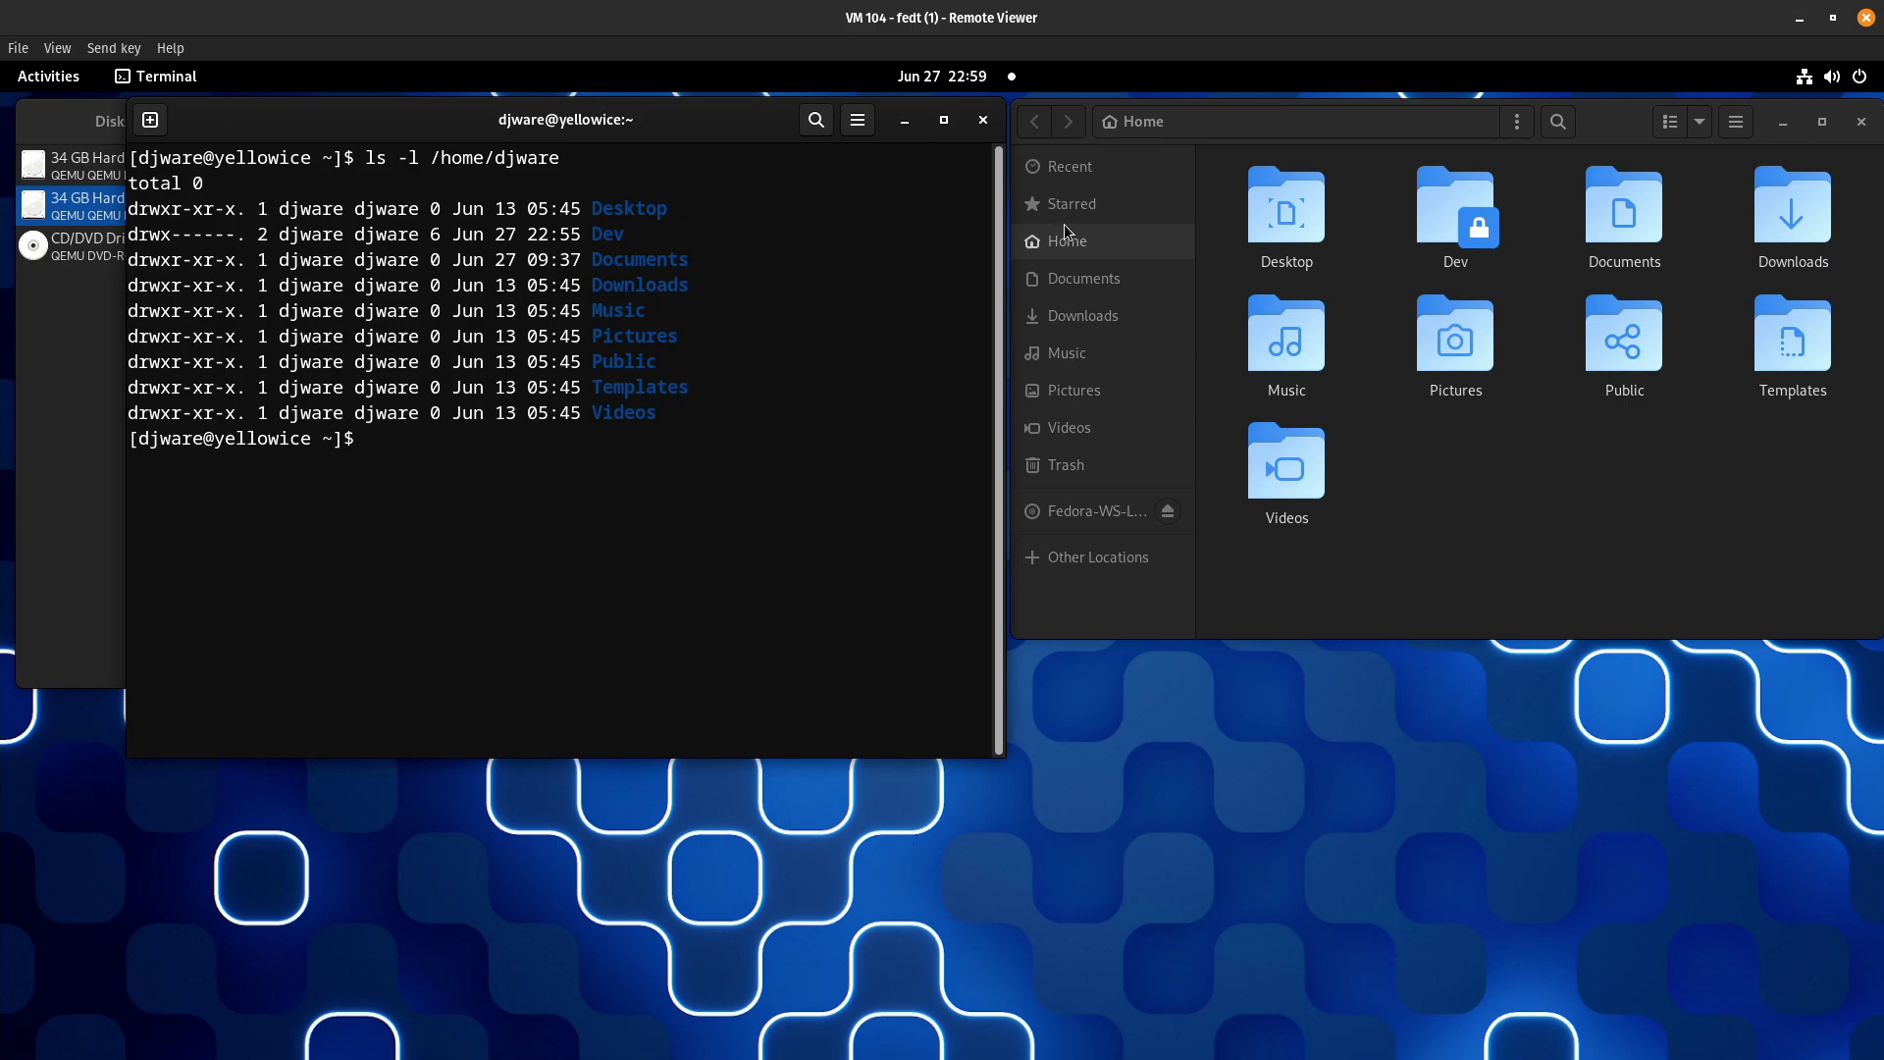
{"action": "left_click_drag", "start_coordinate": [1248, 112], "coordinate": [931, 250]}
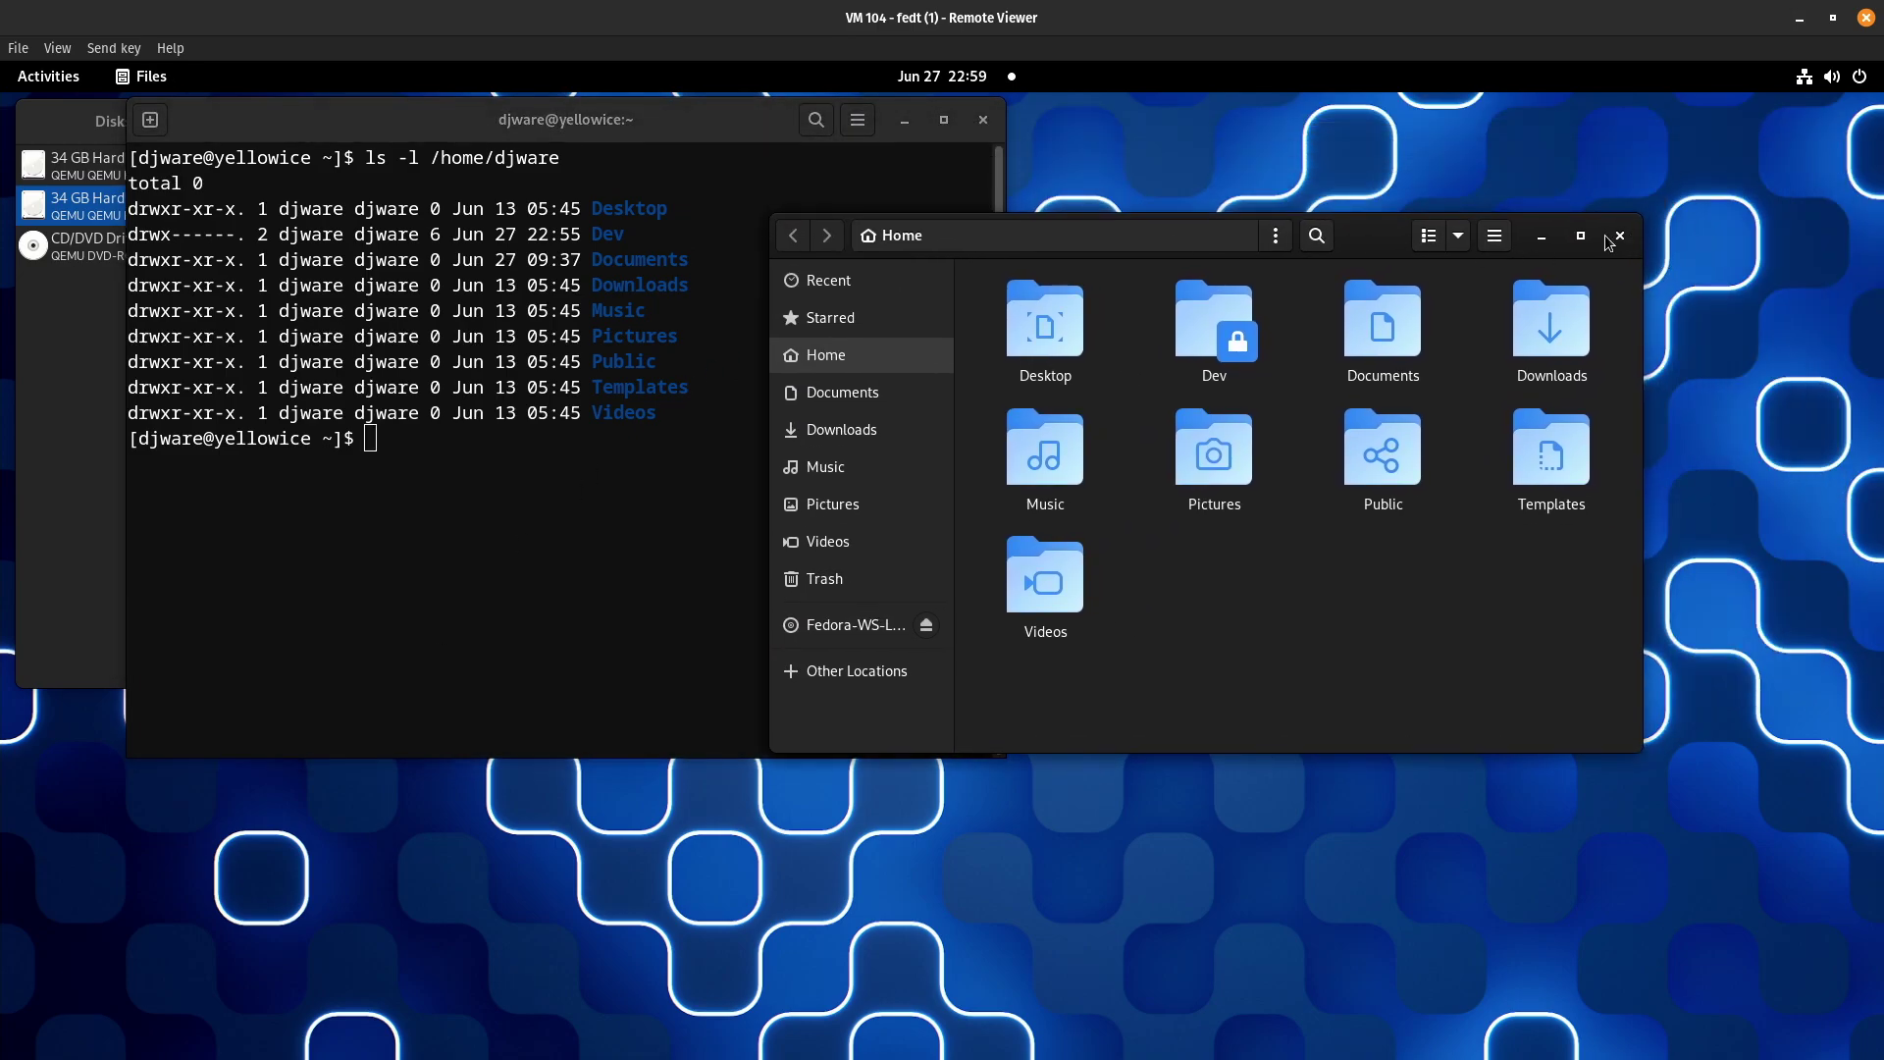
{"action": "left_click", "coordinate": [1496, 240]}
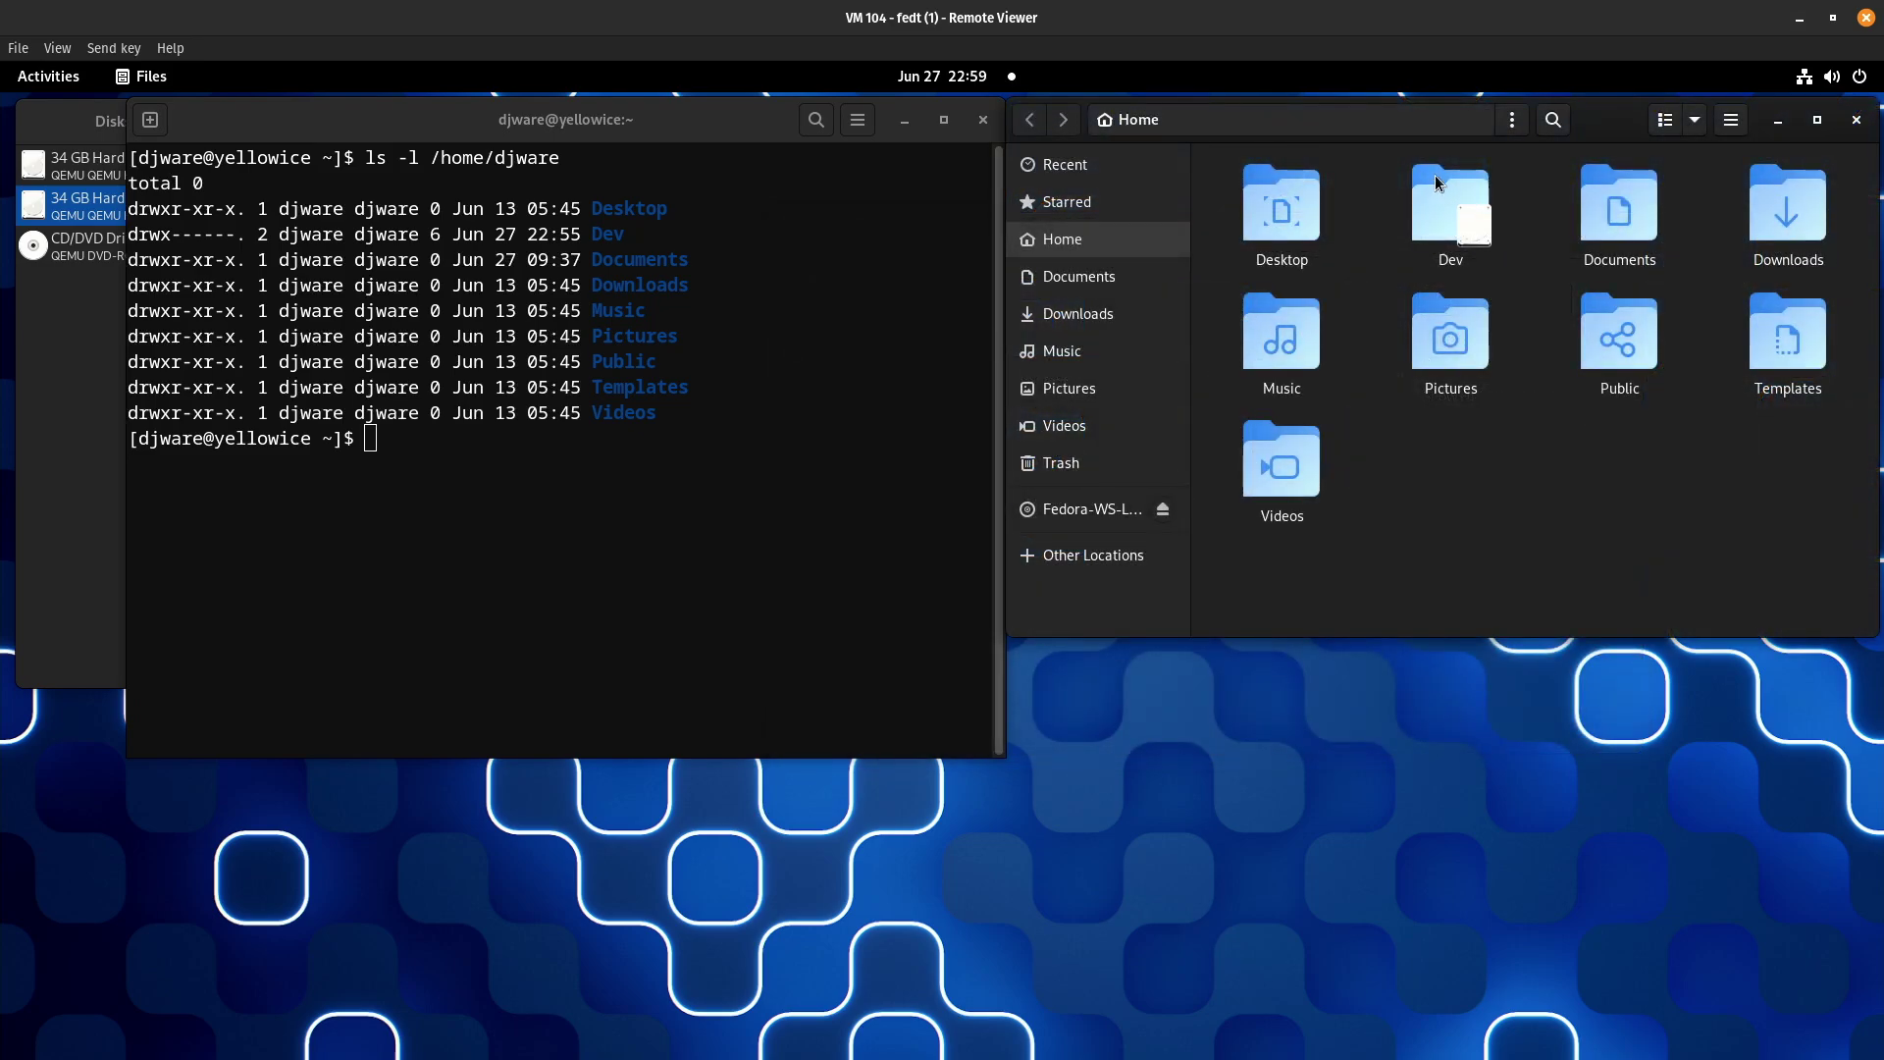
Open Dev and create the Project and Testing folders inside it.
{"action": "double_click", "coordinate": [1428, 202]}
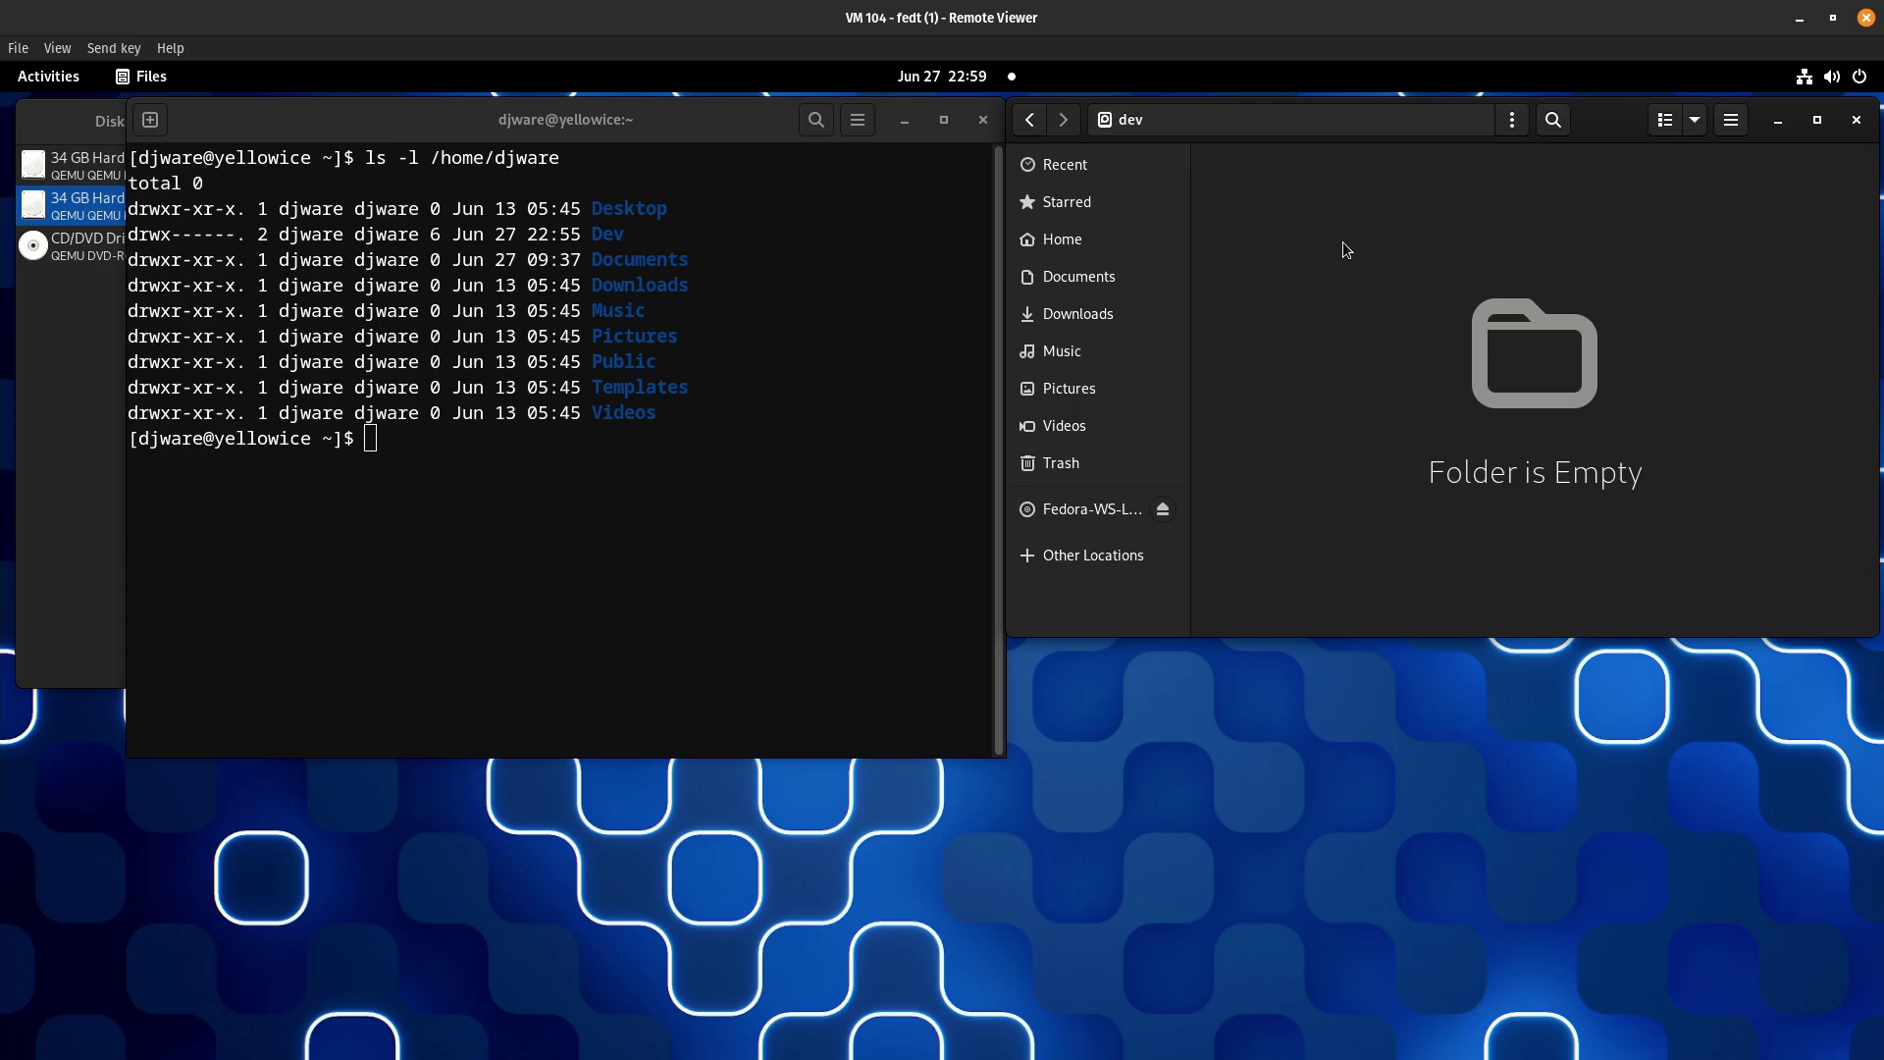
{"action": "right_click", "coordinate": [1338, 248]}
{"action": "left_click", "coordinate": [1364, 265]}
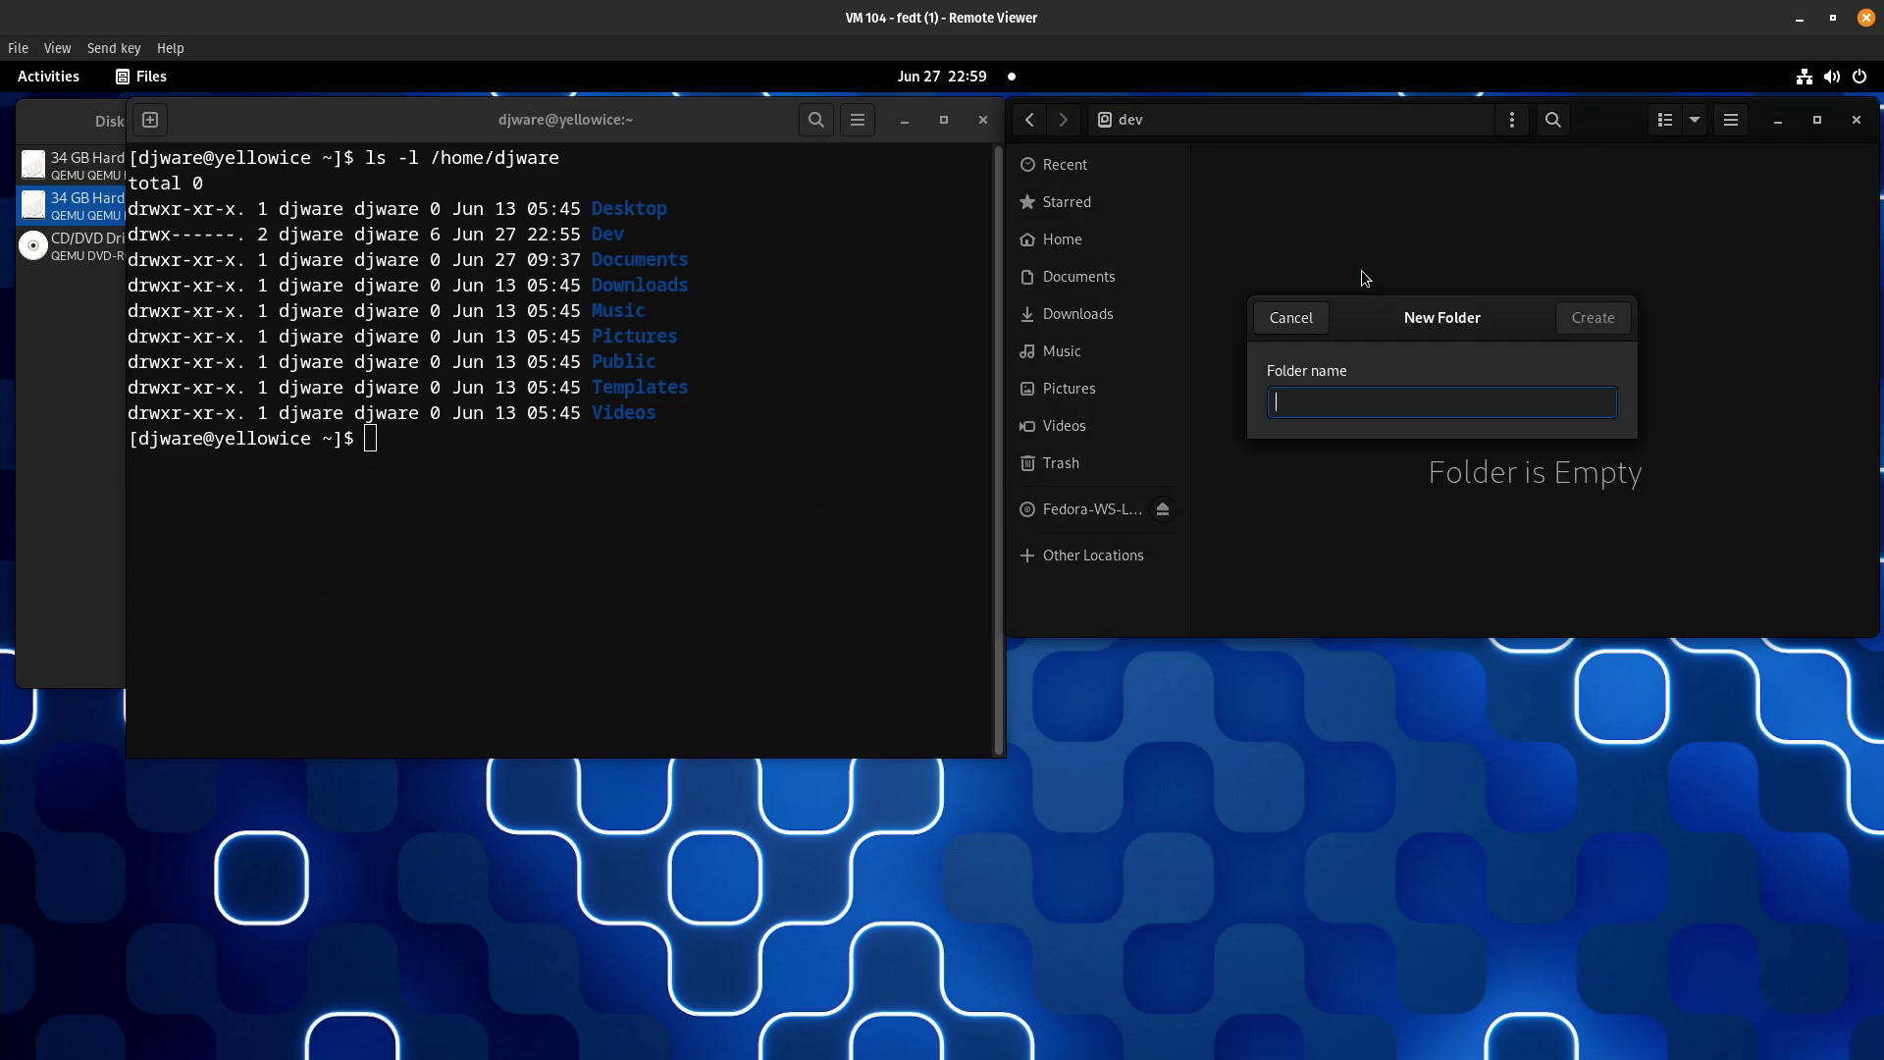
{"action": "type", "text": "Project"}
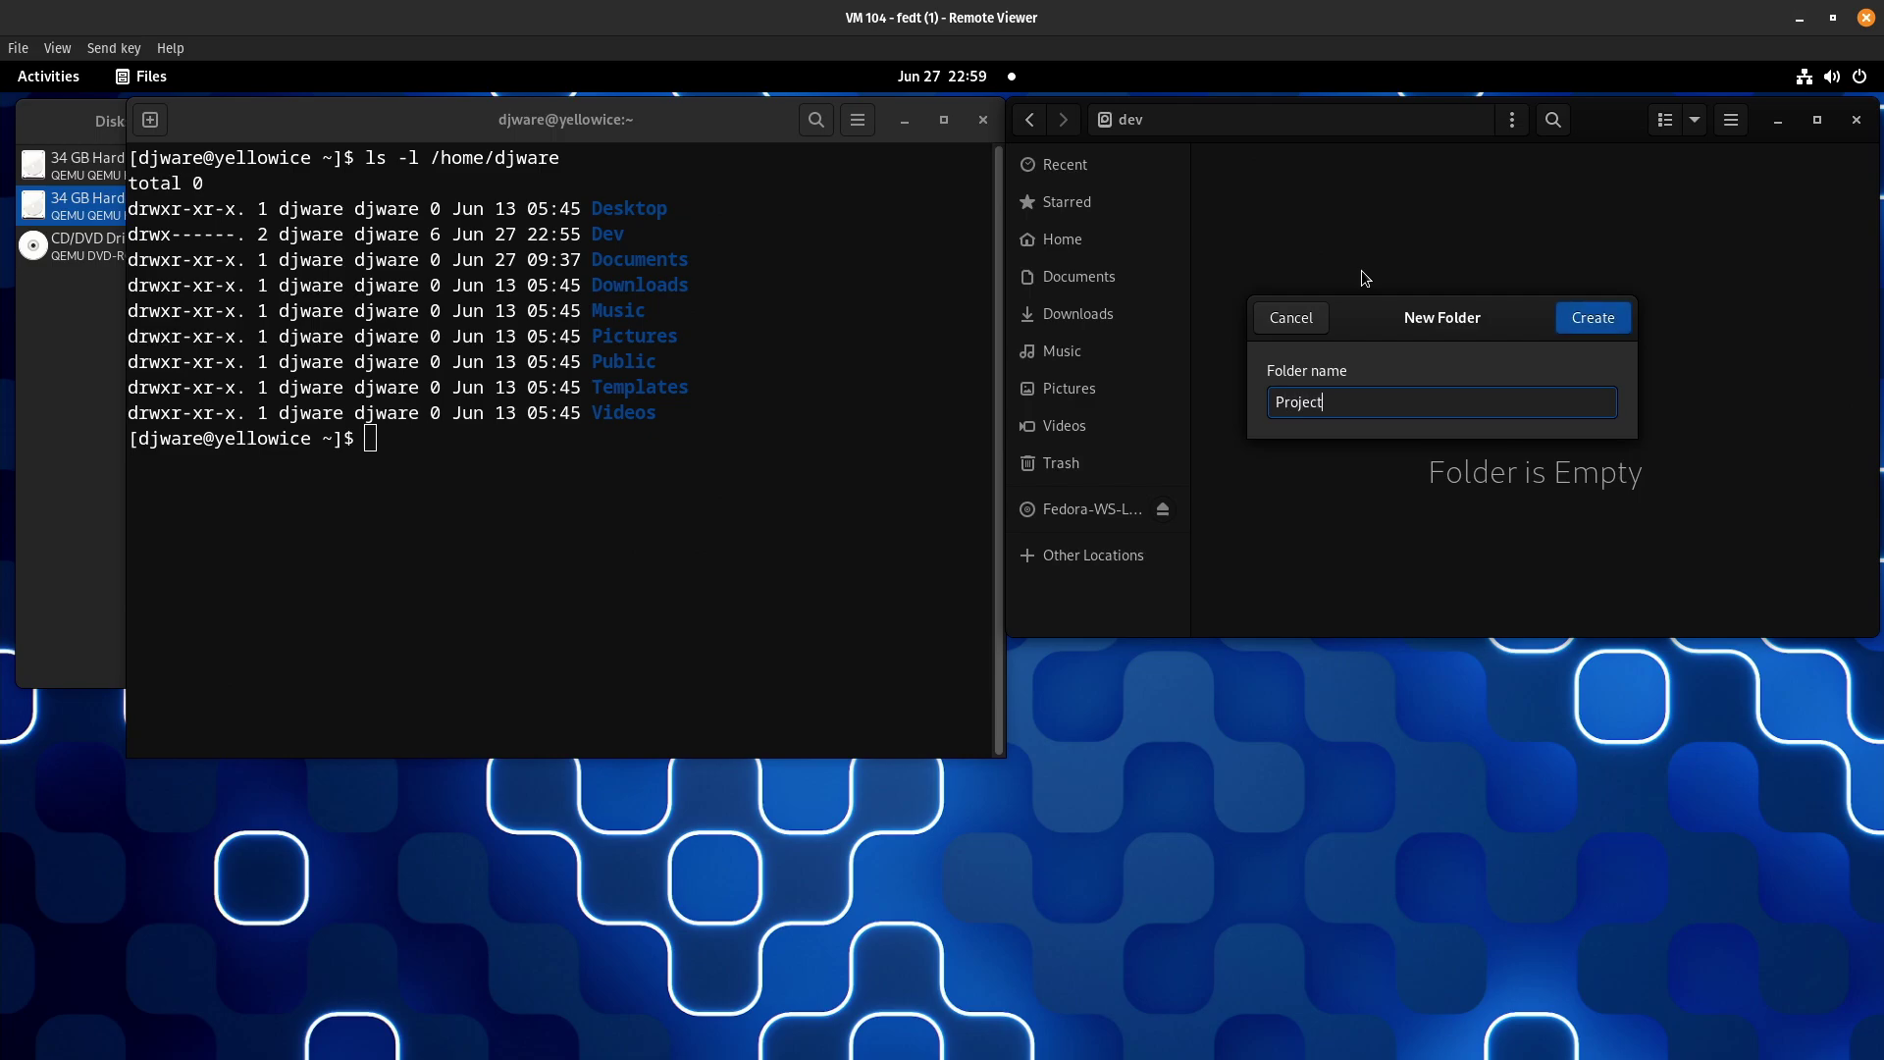
{"action": "key", "text": "Return"}
{"action": "right_click", "coordinate": [1390, 275]}
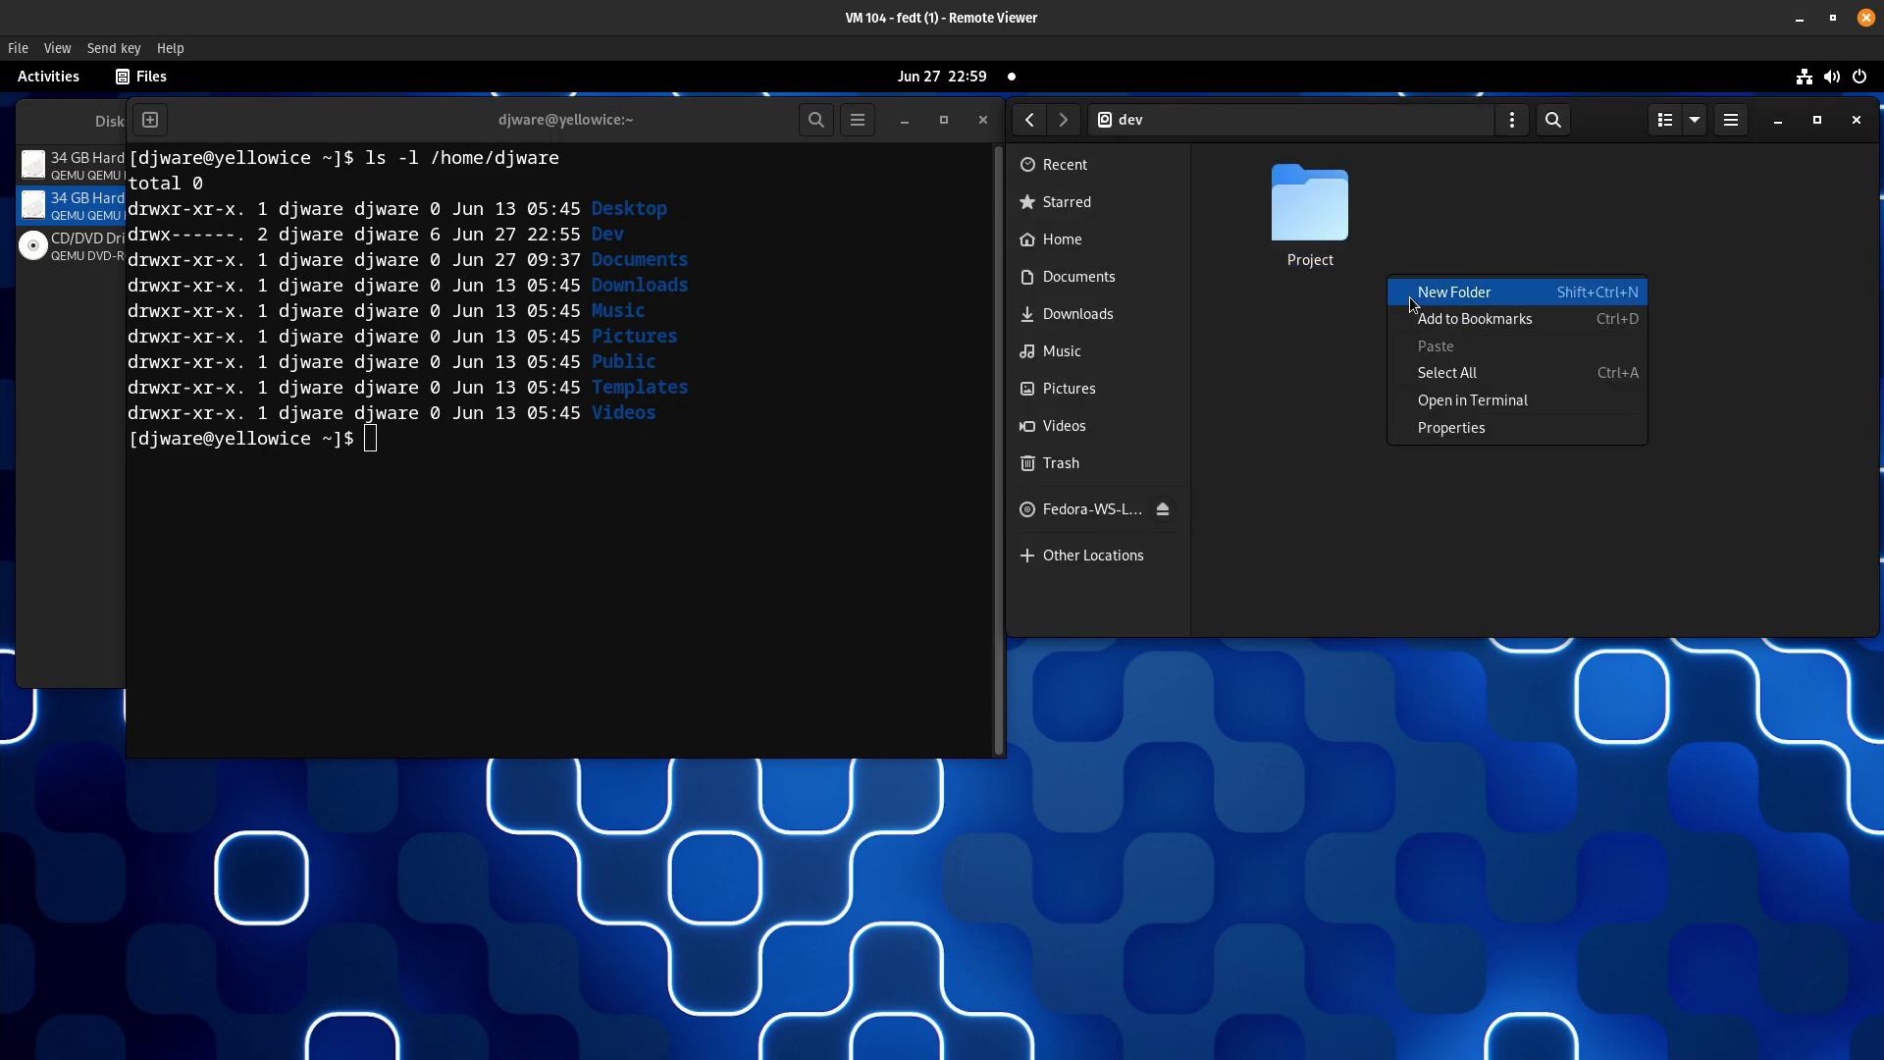
{"action": "left_click", "coordinate": [1410, 296]}
{"action": "type", "text": "Testing"}
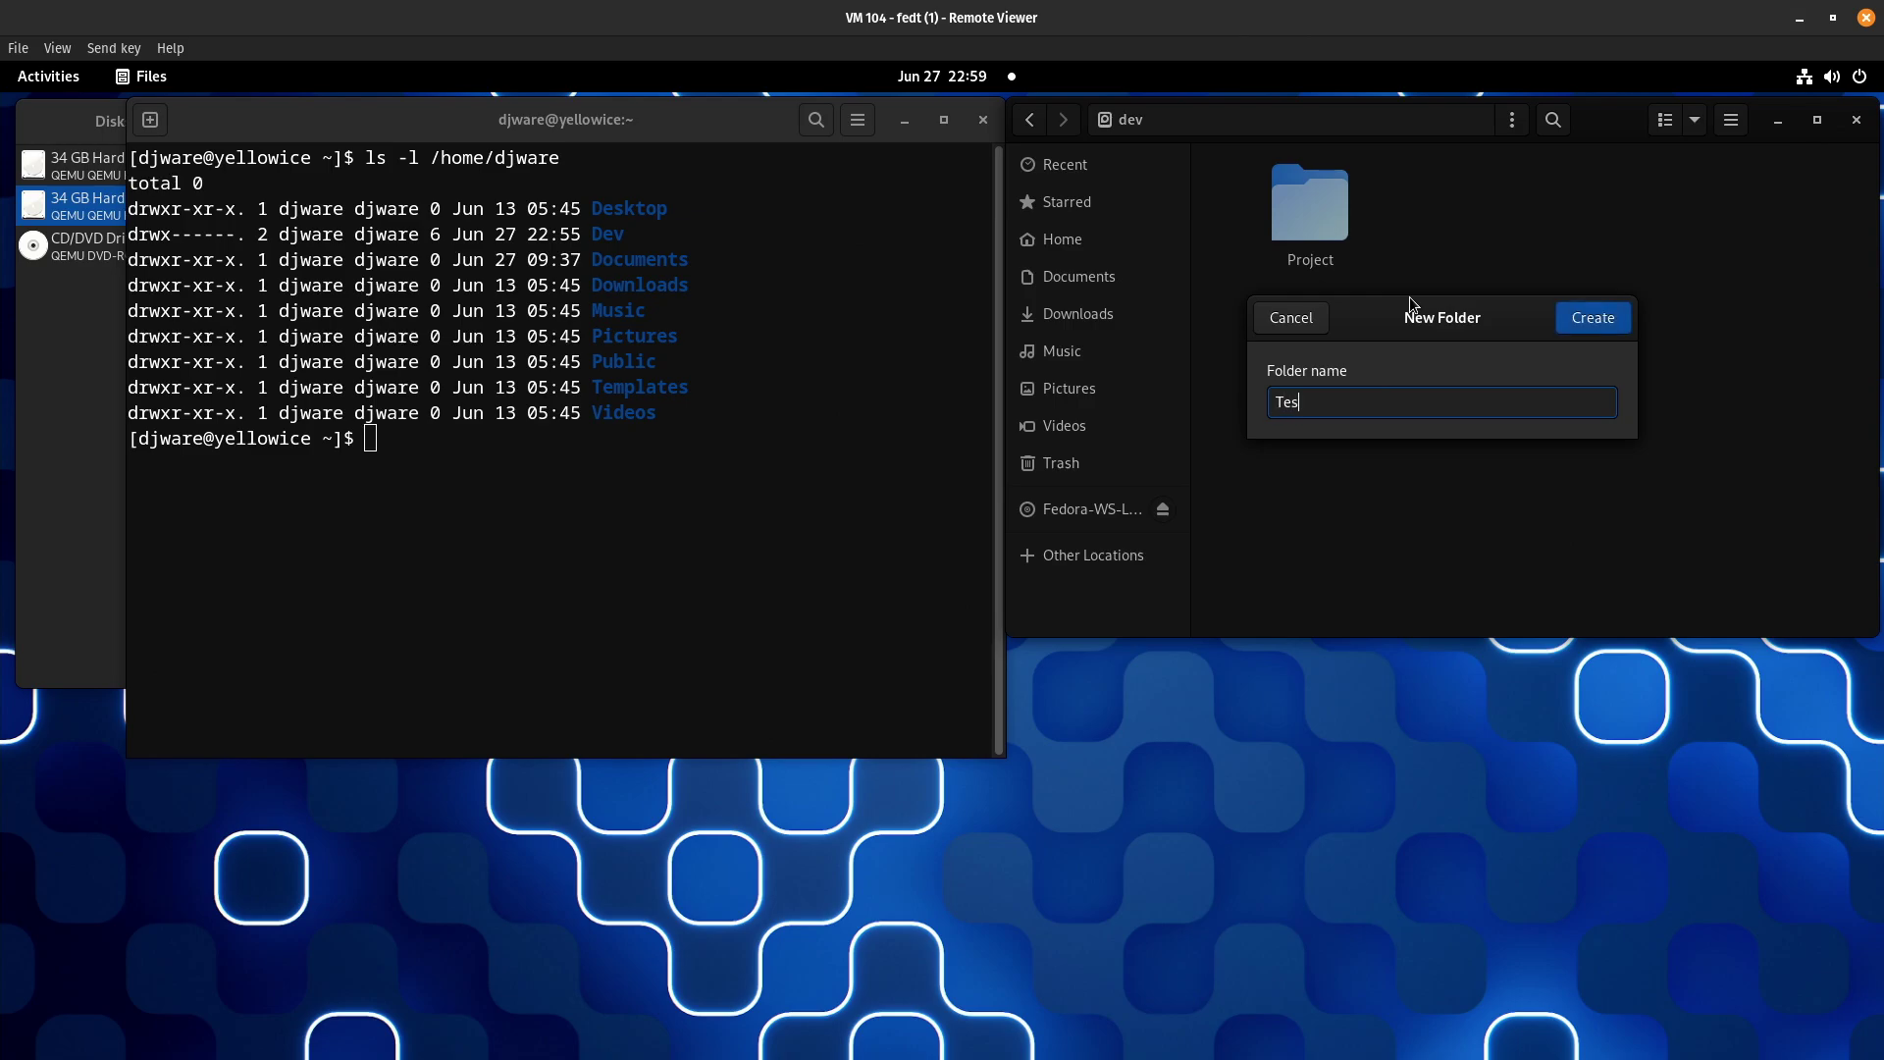
{"action": "key", "text": "Return"}
Create the Staging folder in Dev, then go back to the home folder.
{"action": "right_click", "coordinate": [1423, 409]}
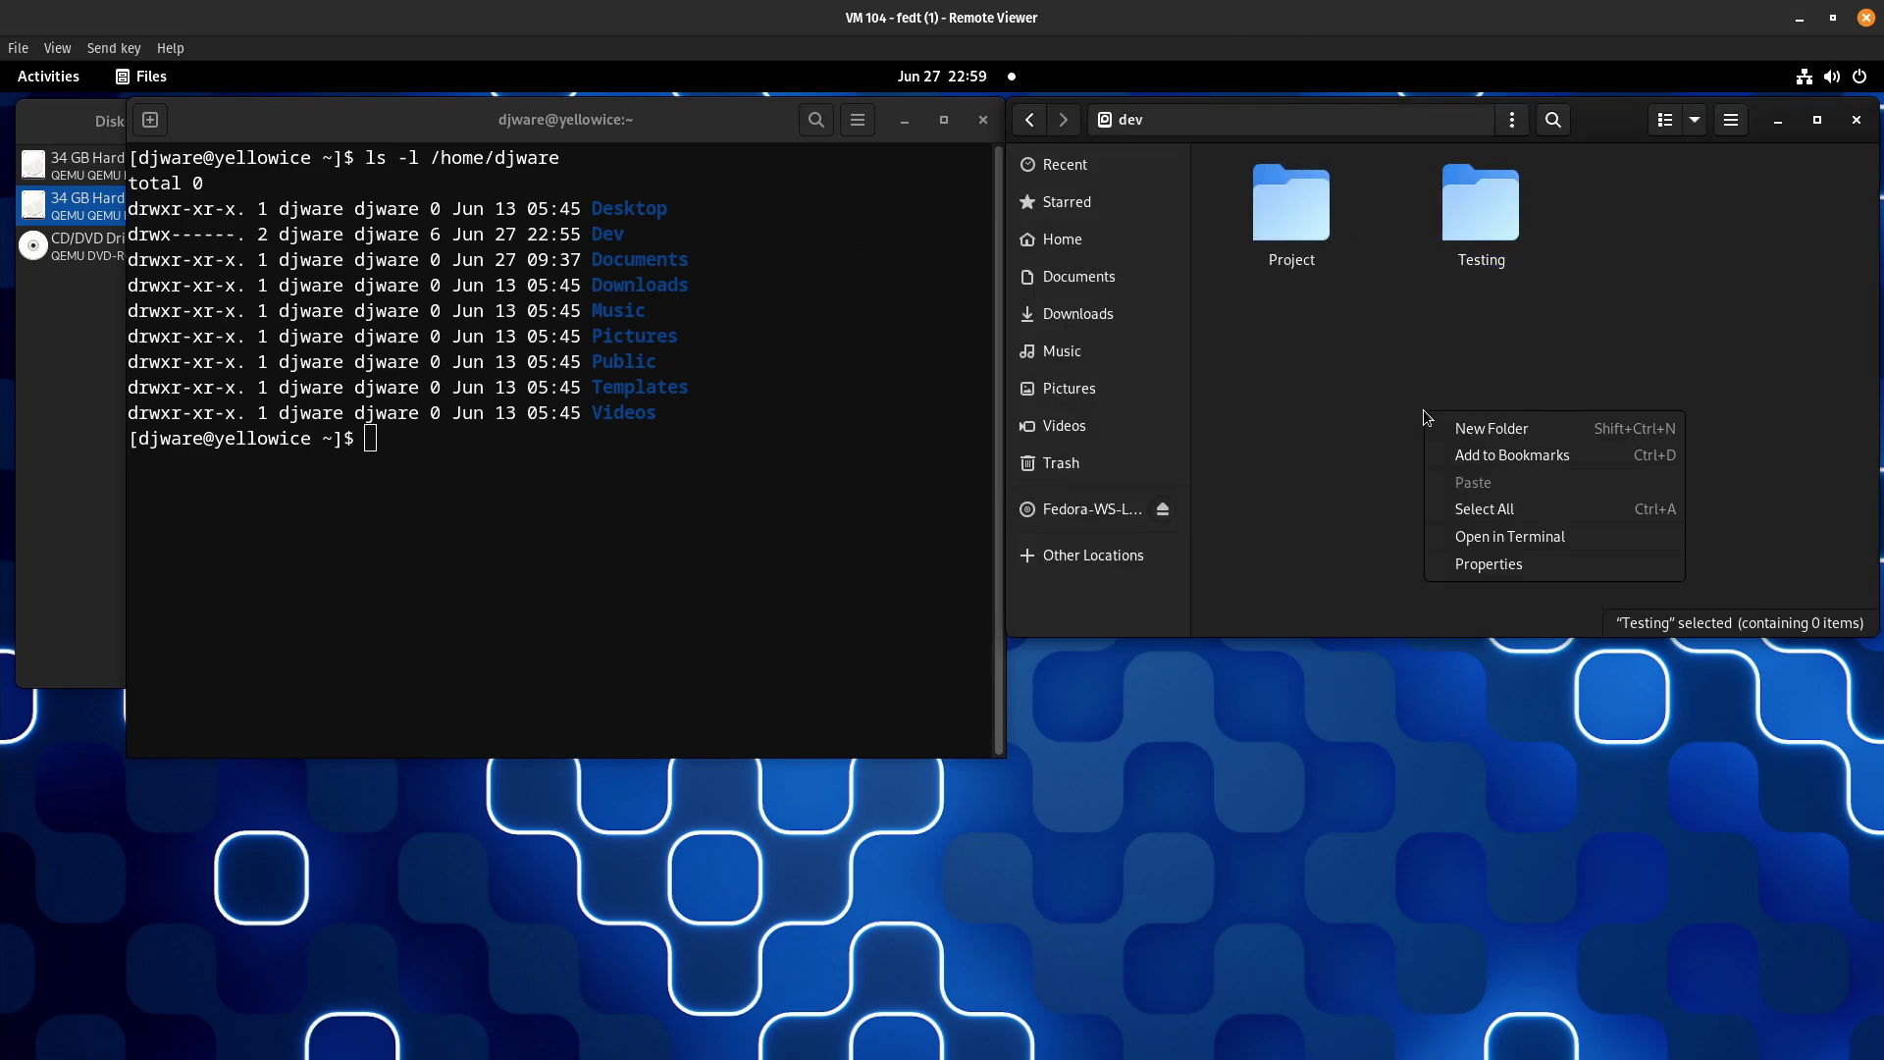
{"action": "left_click", "coordinate": [1437, 424]}
{"action": "type", "text": "S"}
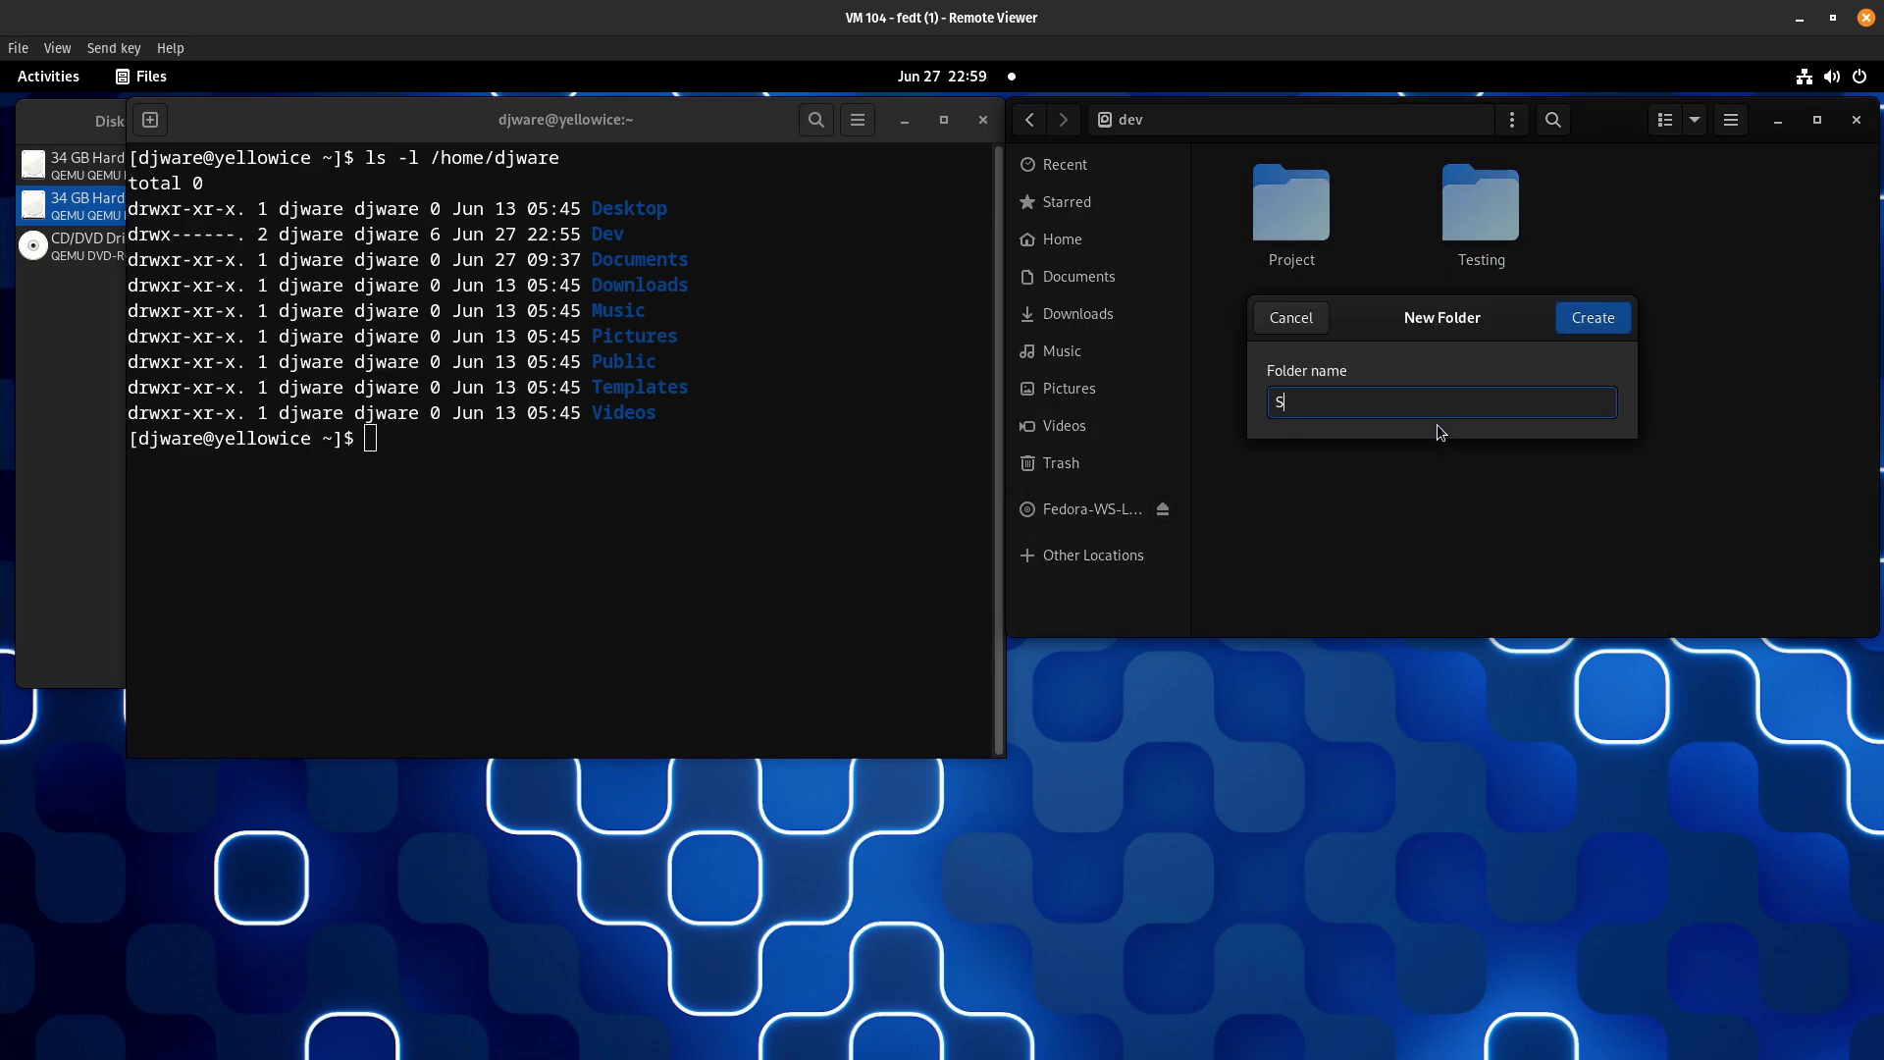
{"action": "type", "text": "taging"}
{"action": "key", "text": "Return"}
{"action": "left_click", "coordinate": [1409, 490]}
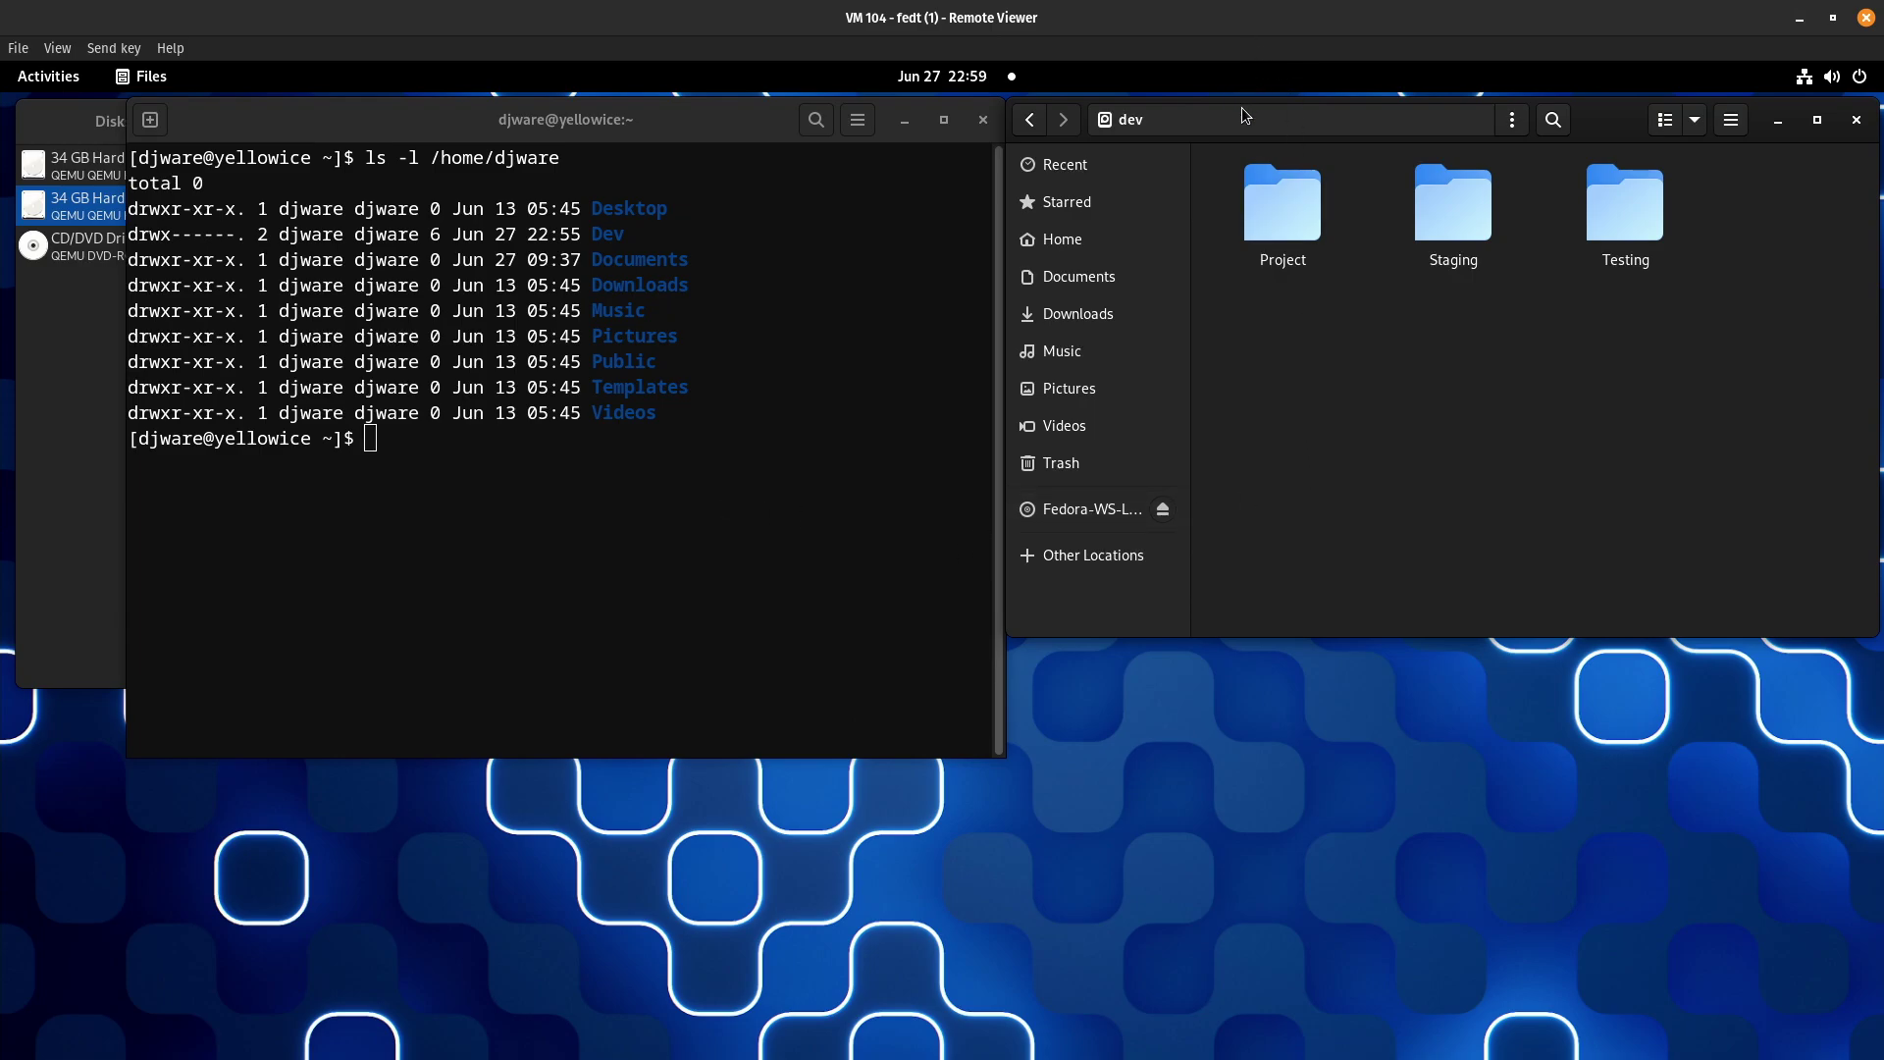
{"action": "left_click", "coordinate": [1512, 119]}
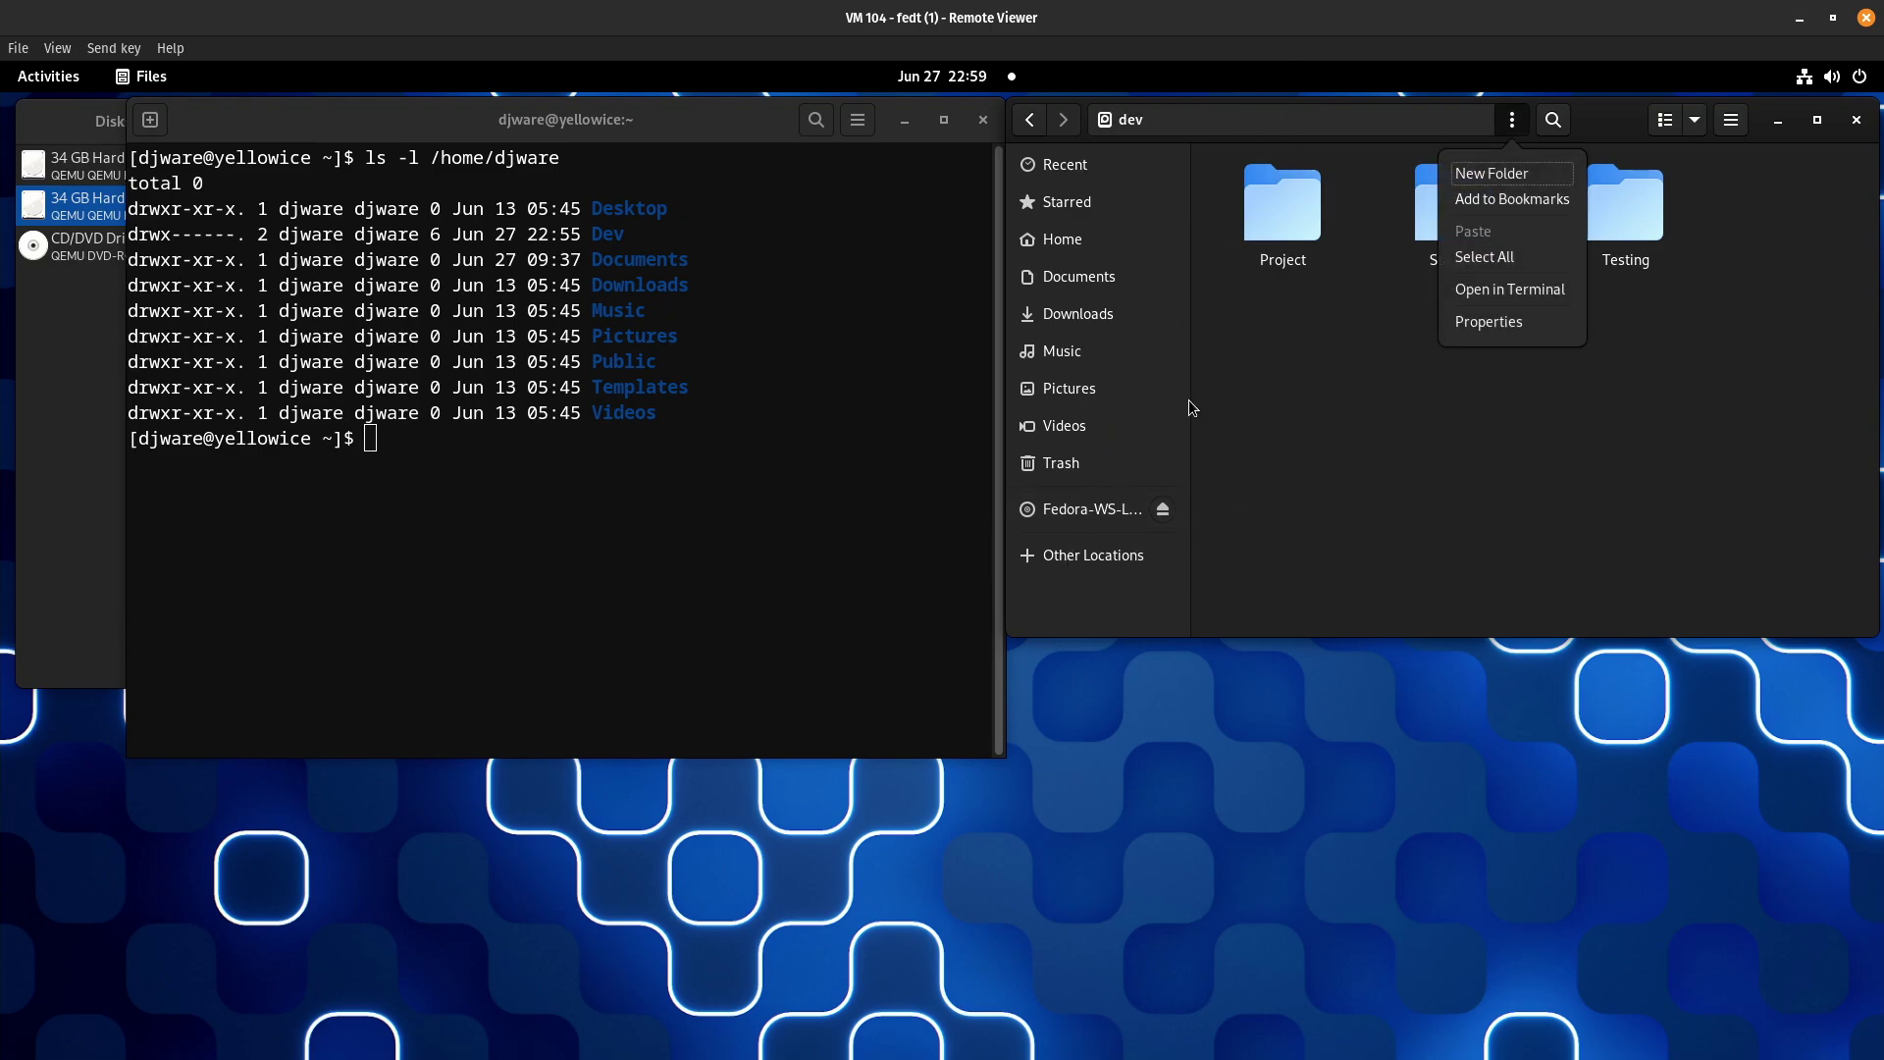
{"action": "left_click", "coordinate": [1037, 127]}
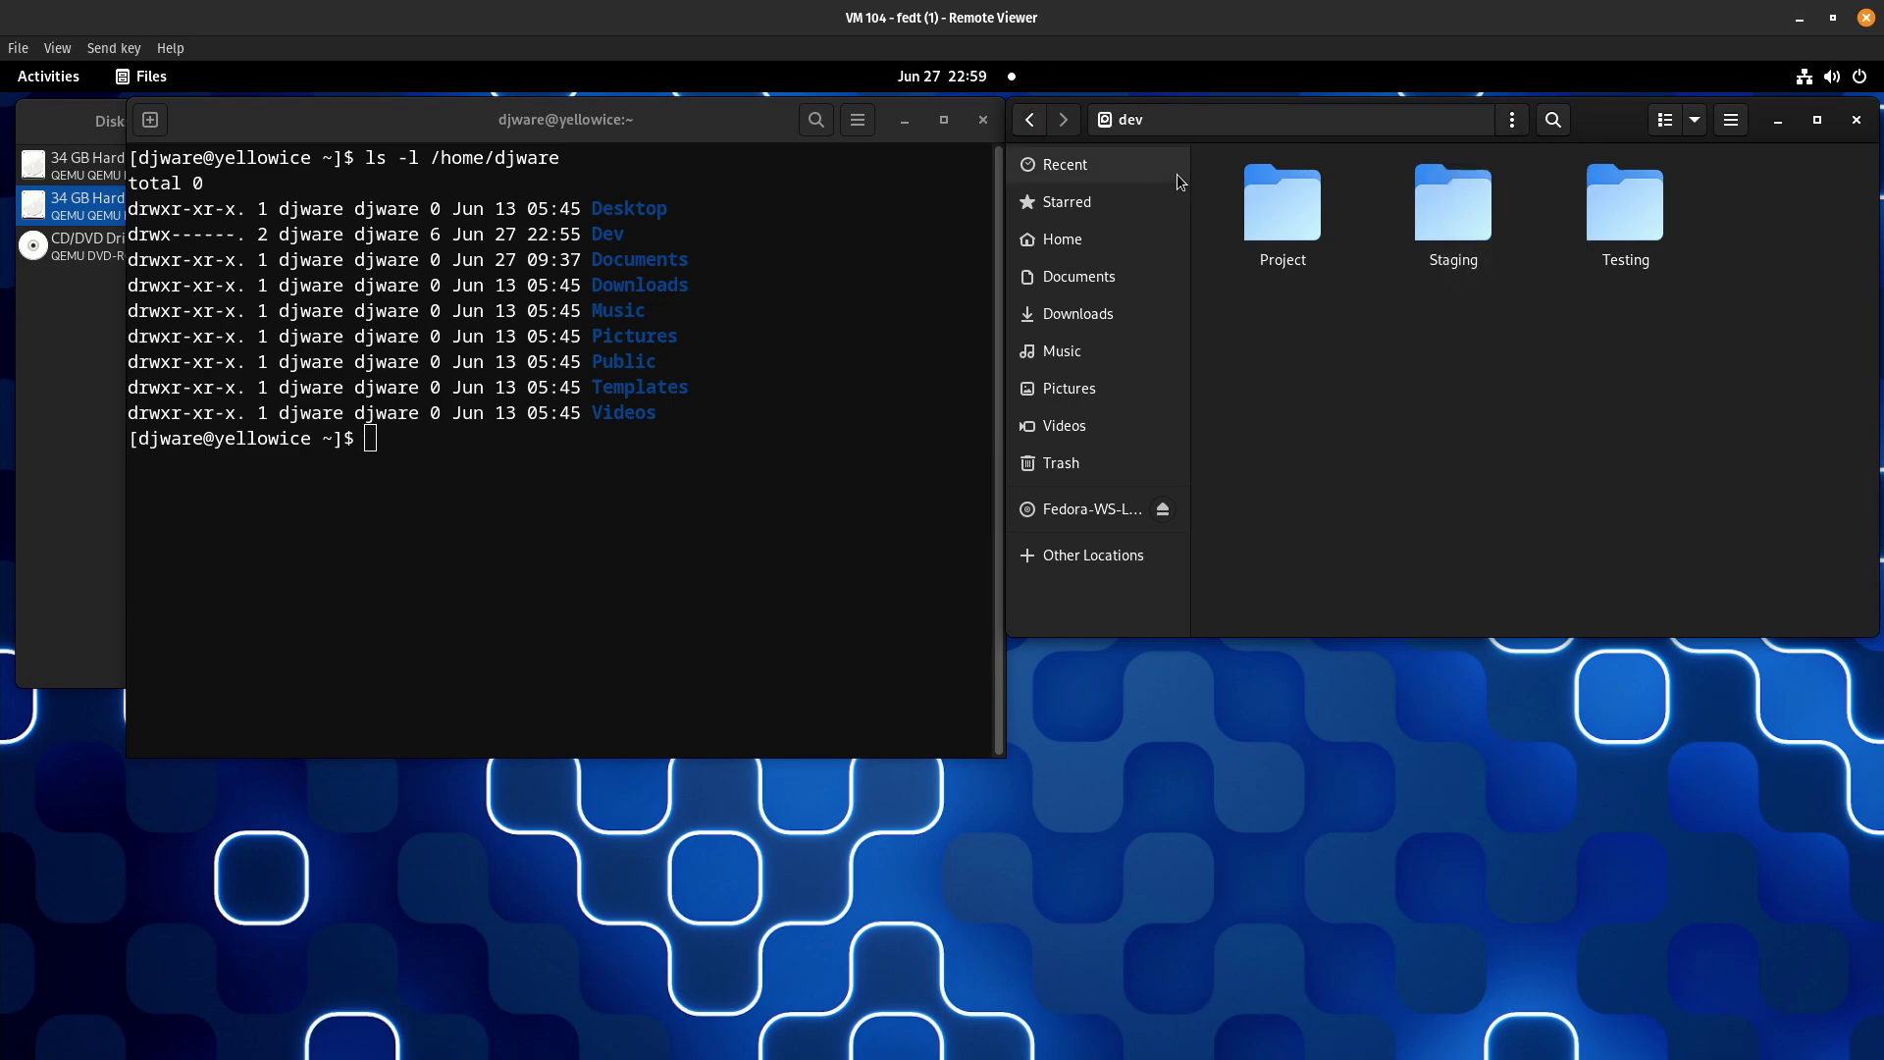
{"action": "left_click", "coordinate": [1031, 120]}
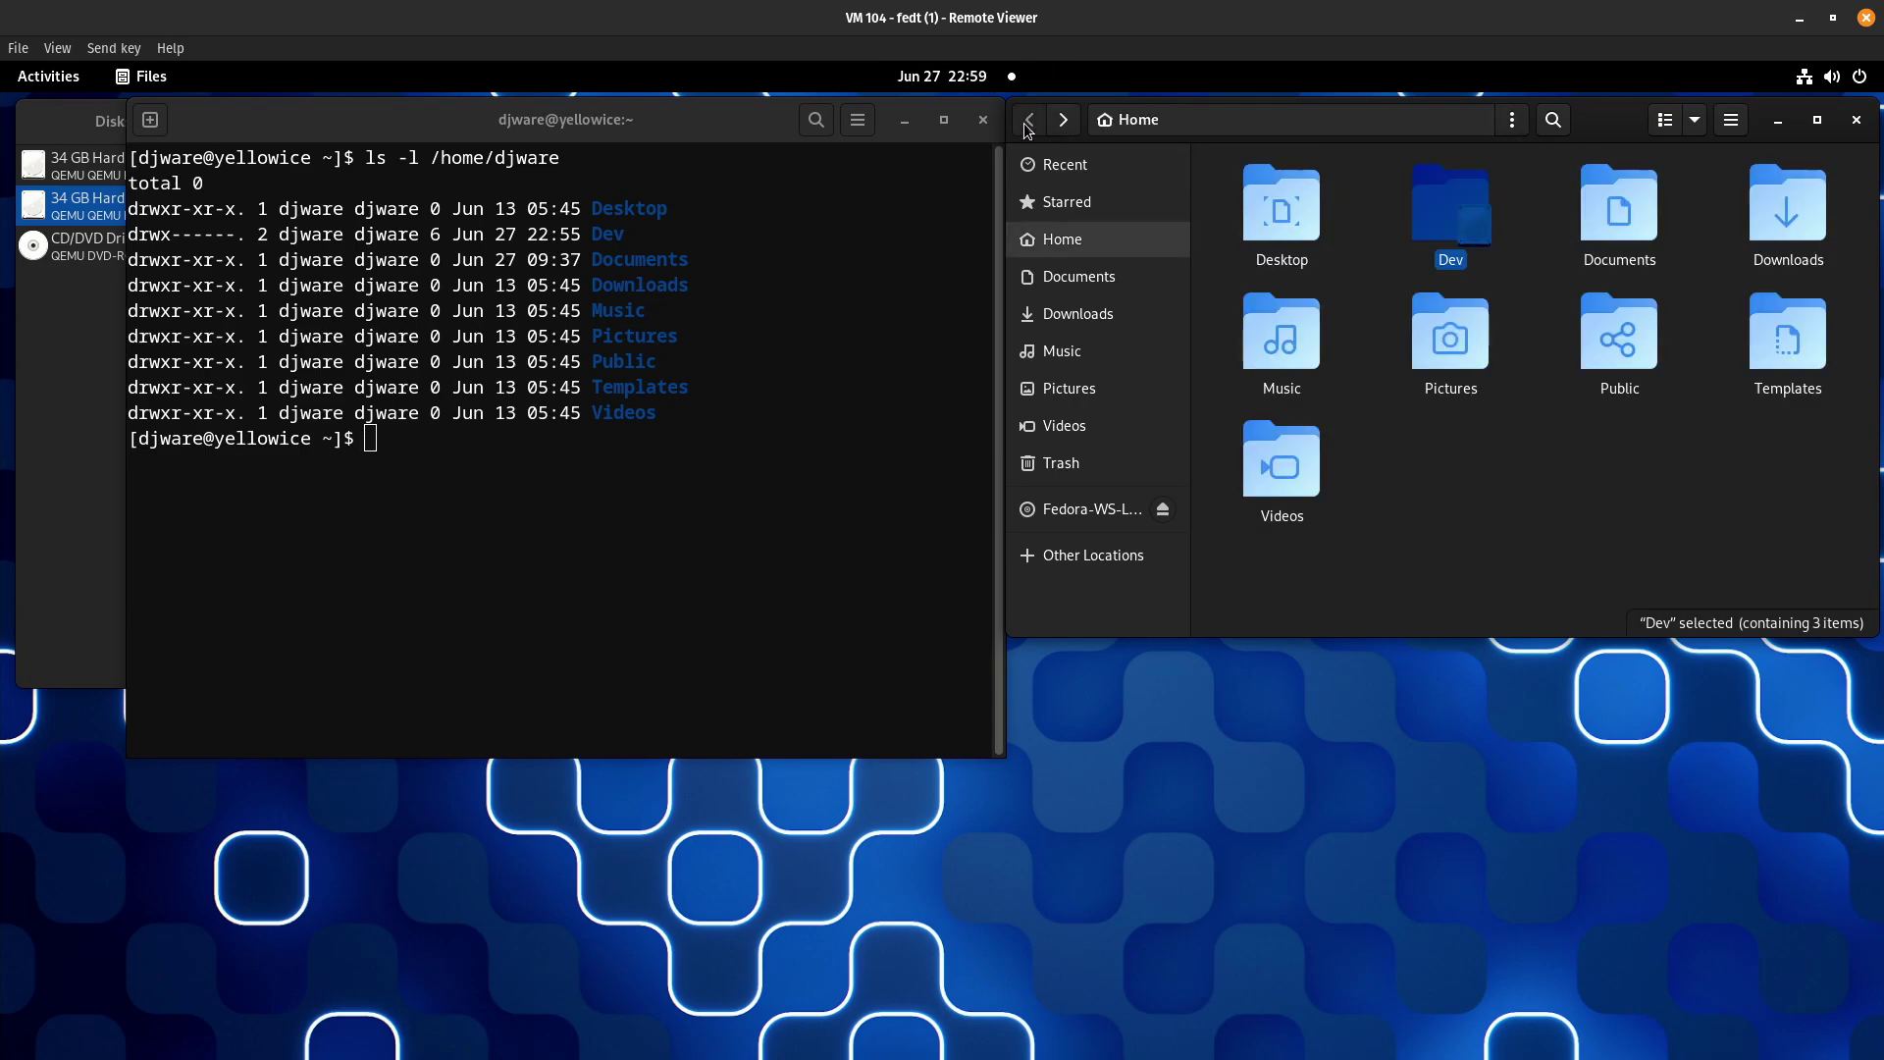
Bookmark the Dev folder in the Files sidebar.
{"action": "left_click_drag", "start_coordinate": [1445, 197], "coordinate": [1103, 379]}
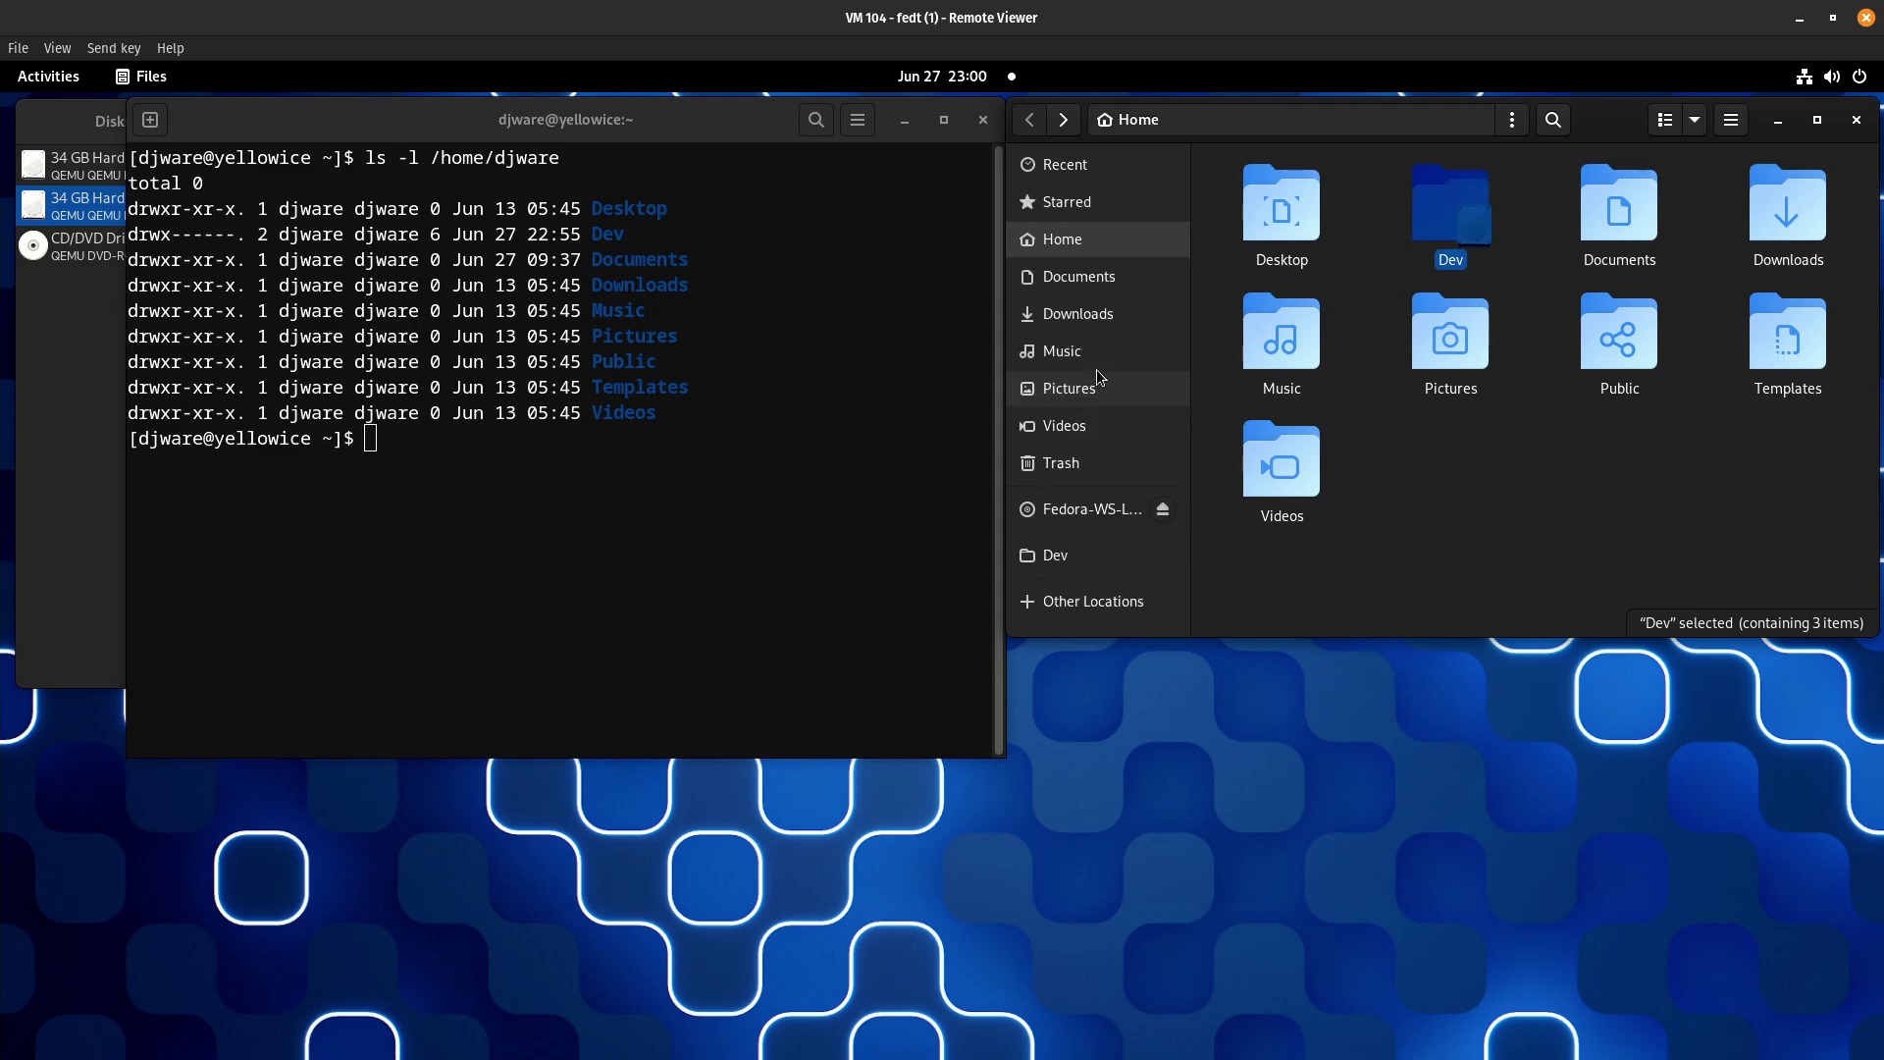
{"action": "left_click", "coordinate": [1422, 552]}
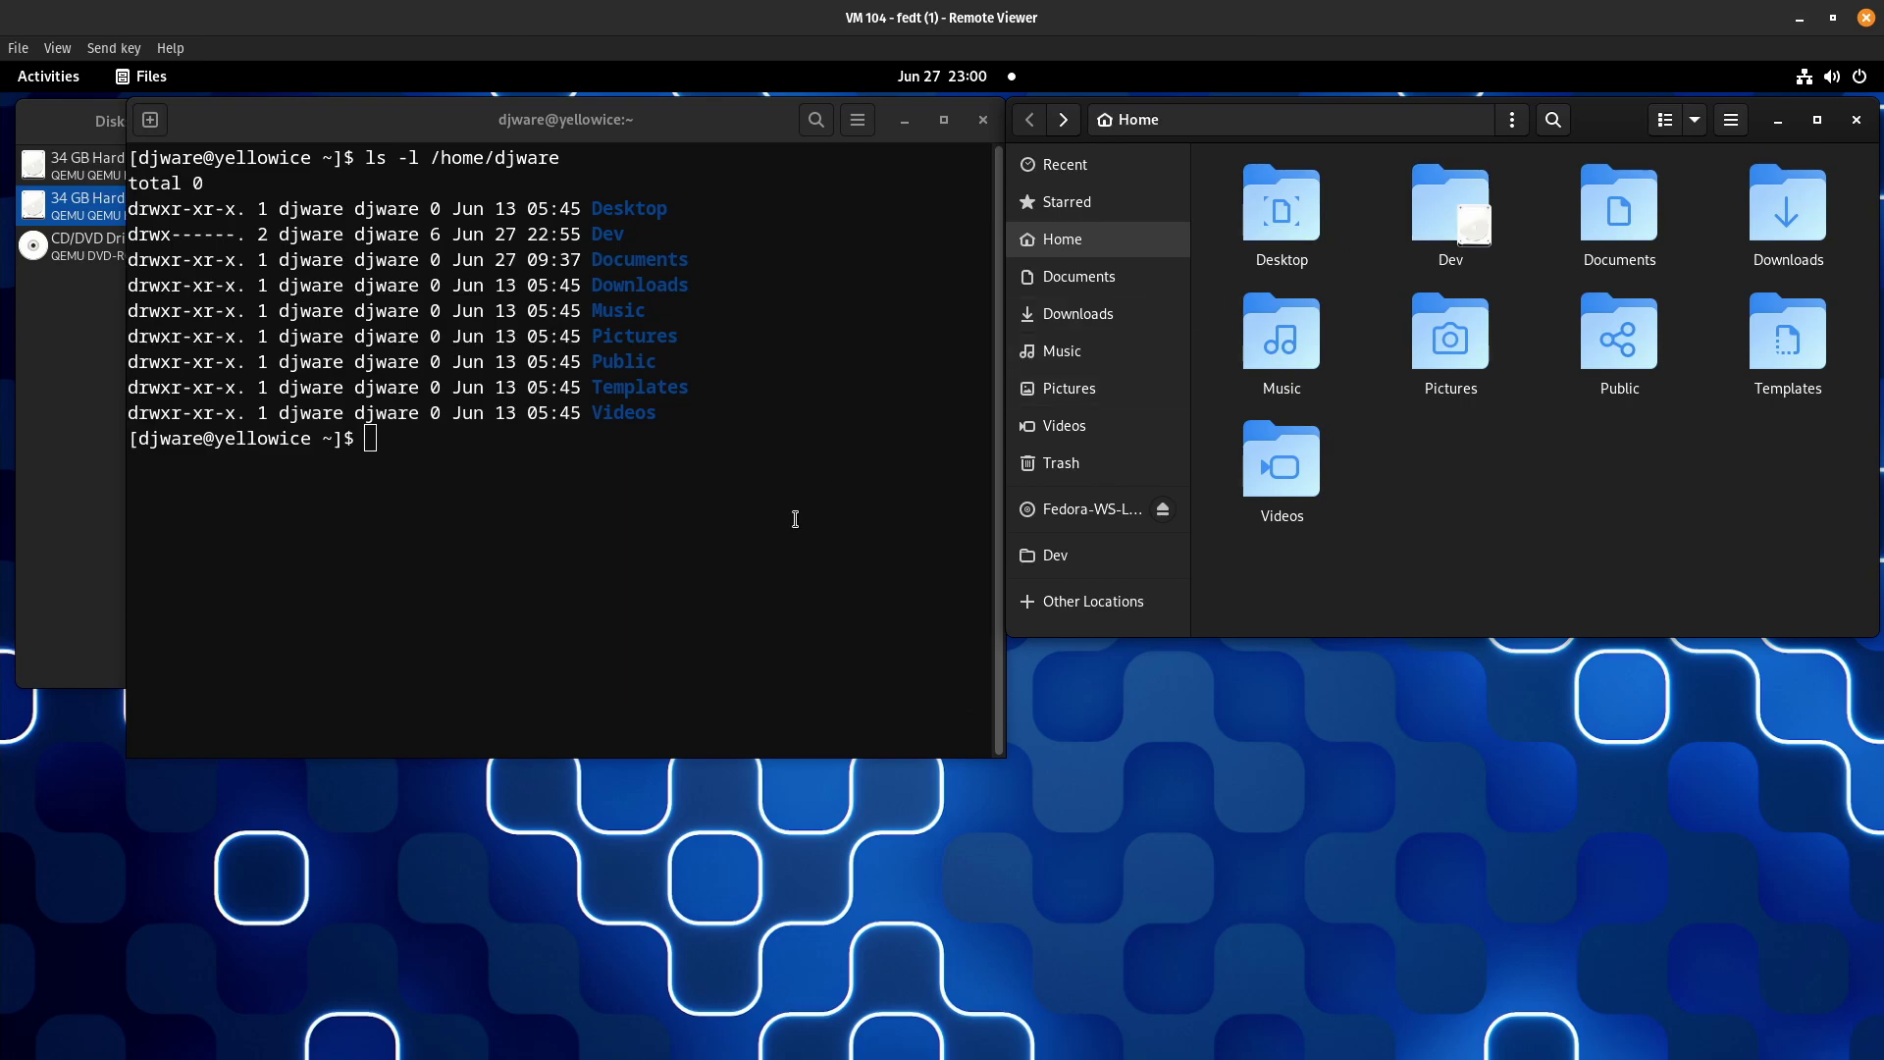
{"action": "left_click", "coordinate": [758, 535]}
{"action": "left_click_drag", "start_coordinate": [726, 122], "coordinate": [705, 162]}
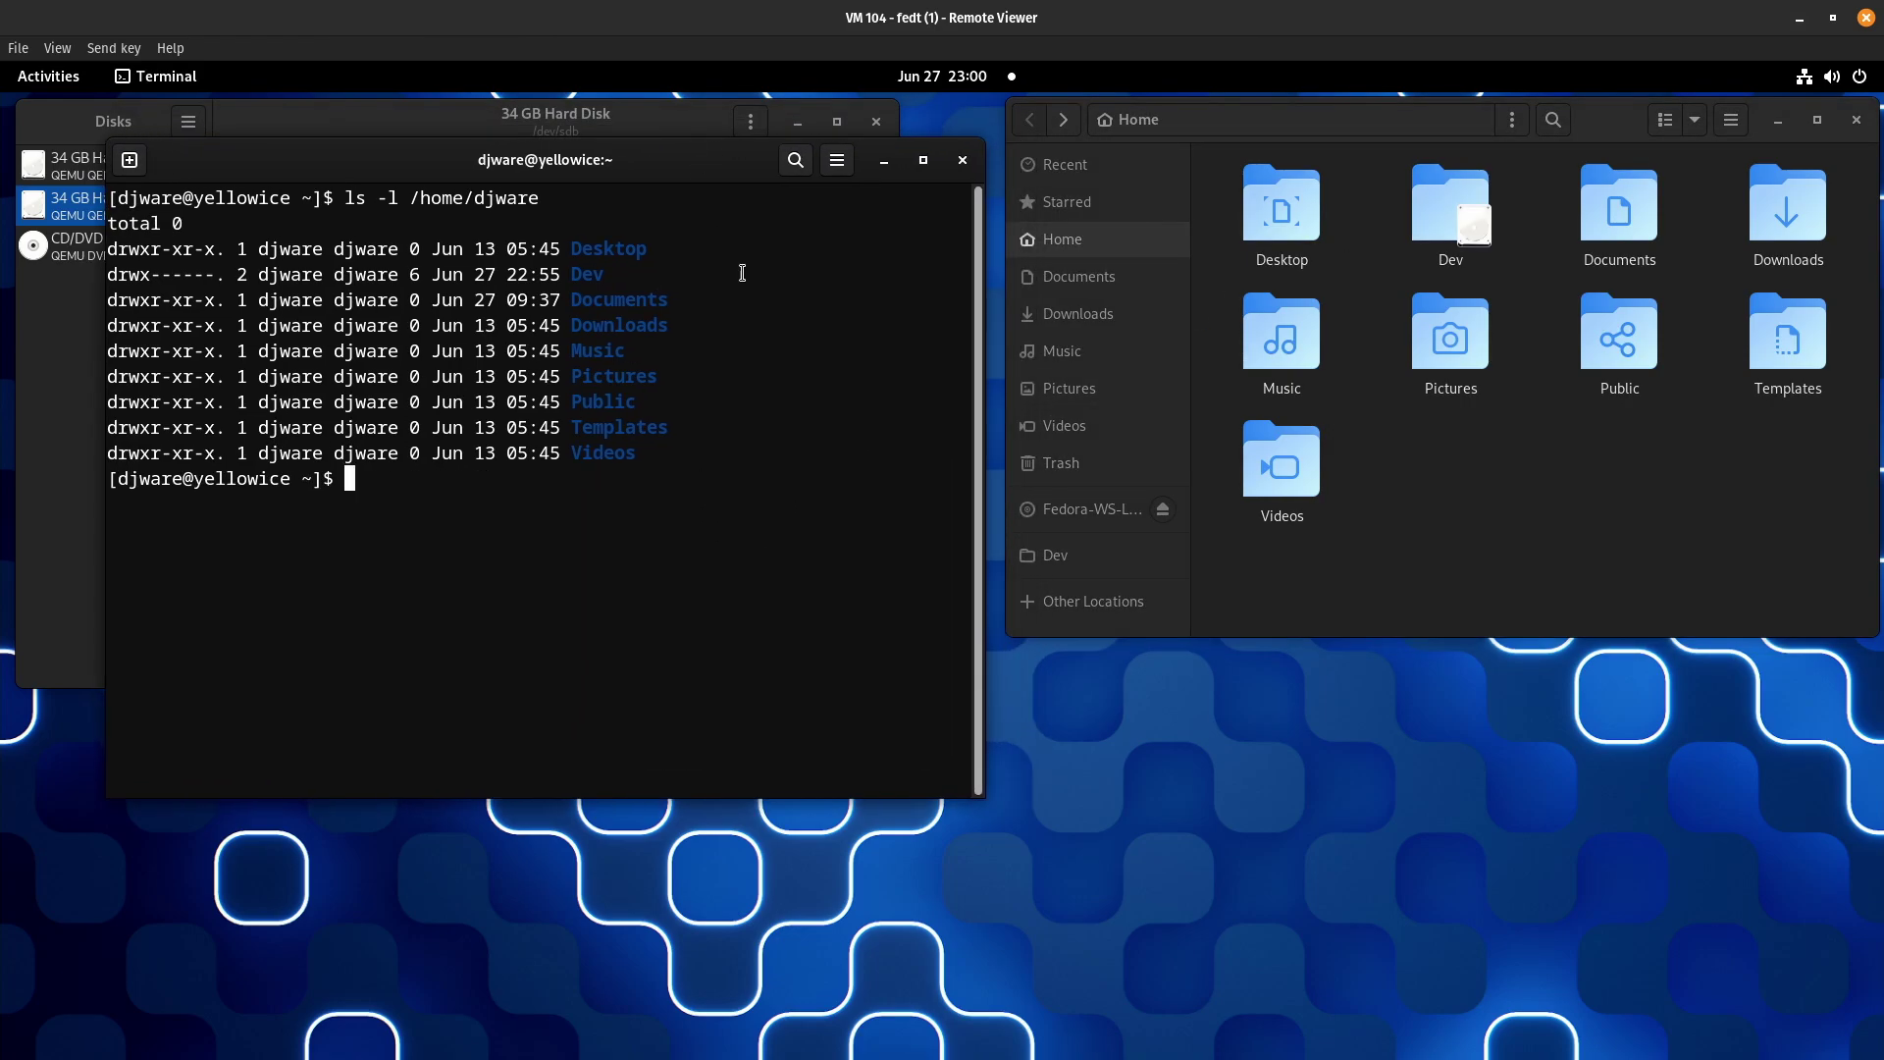
{"action": "left_click", "coordinate": [1289, 580]}
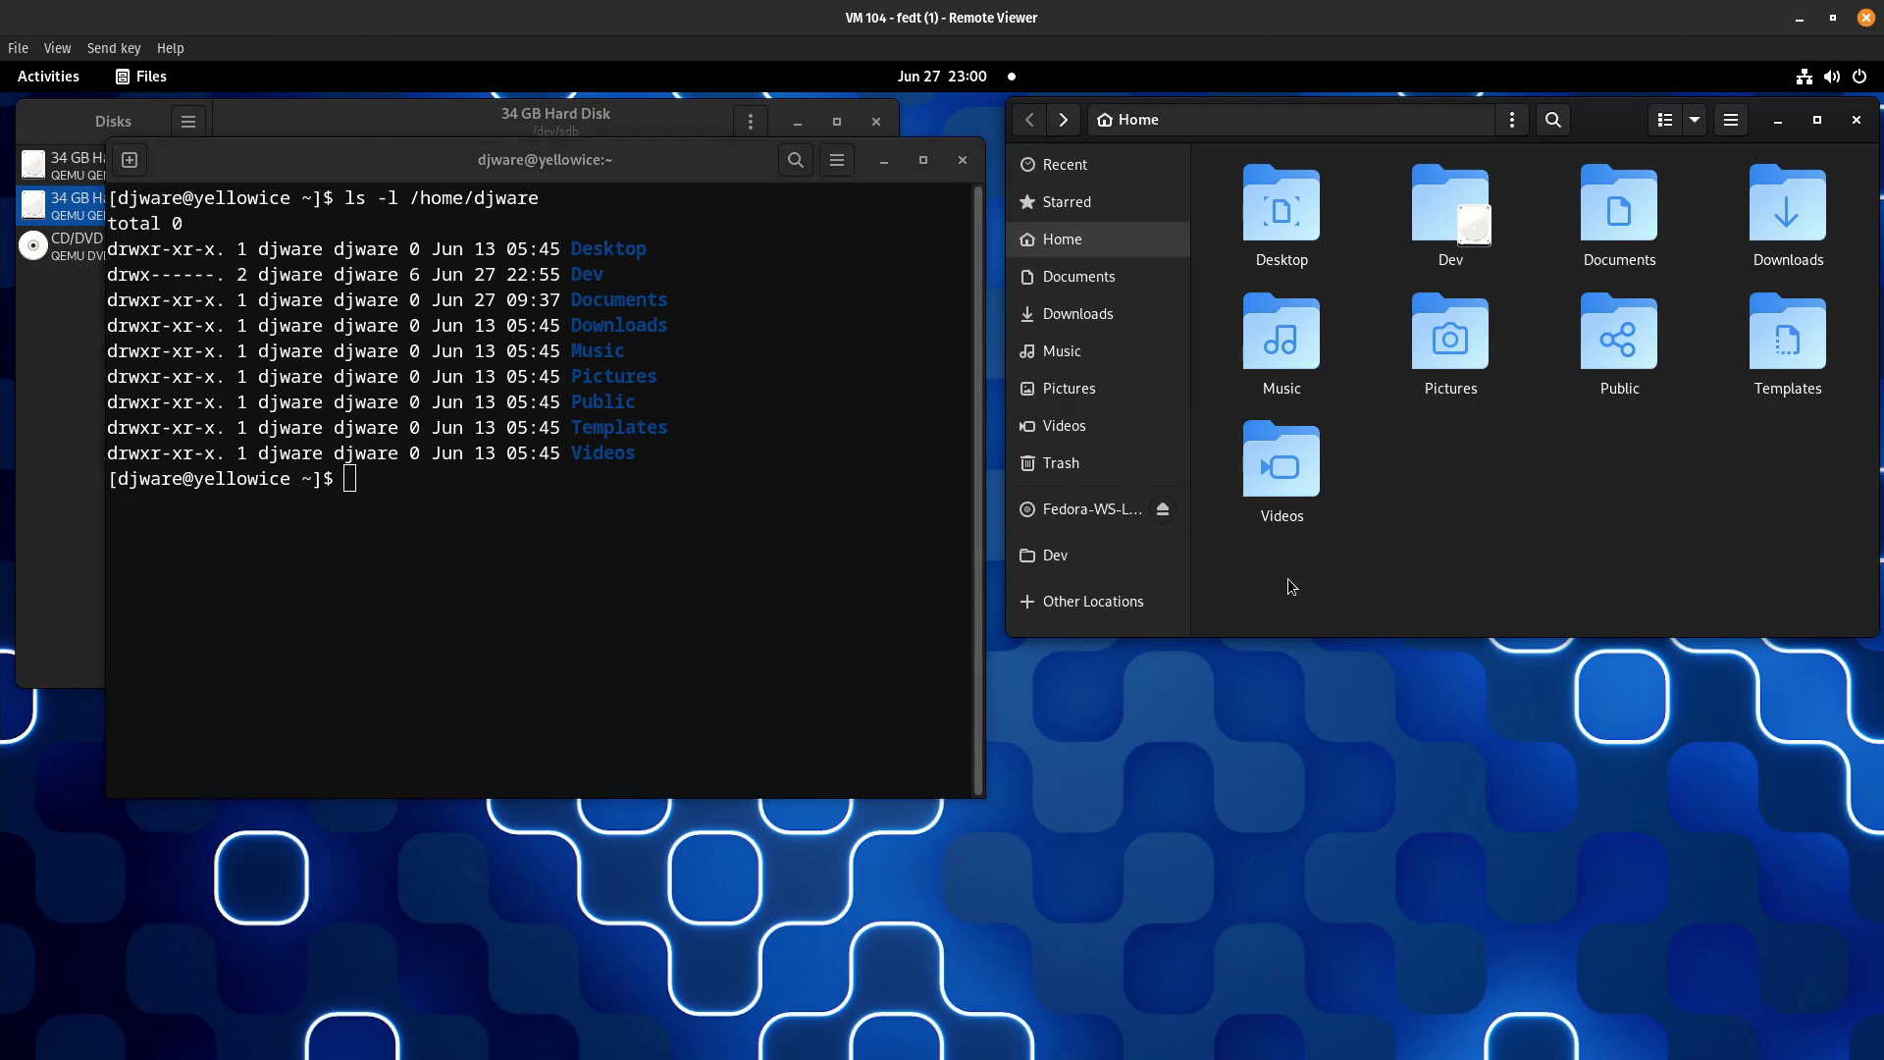
View Other Locations showing the dev volume, and check the server address format help.
{"action": "left_click", "coordinate": [1089, 603]}
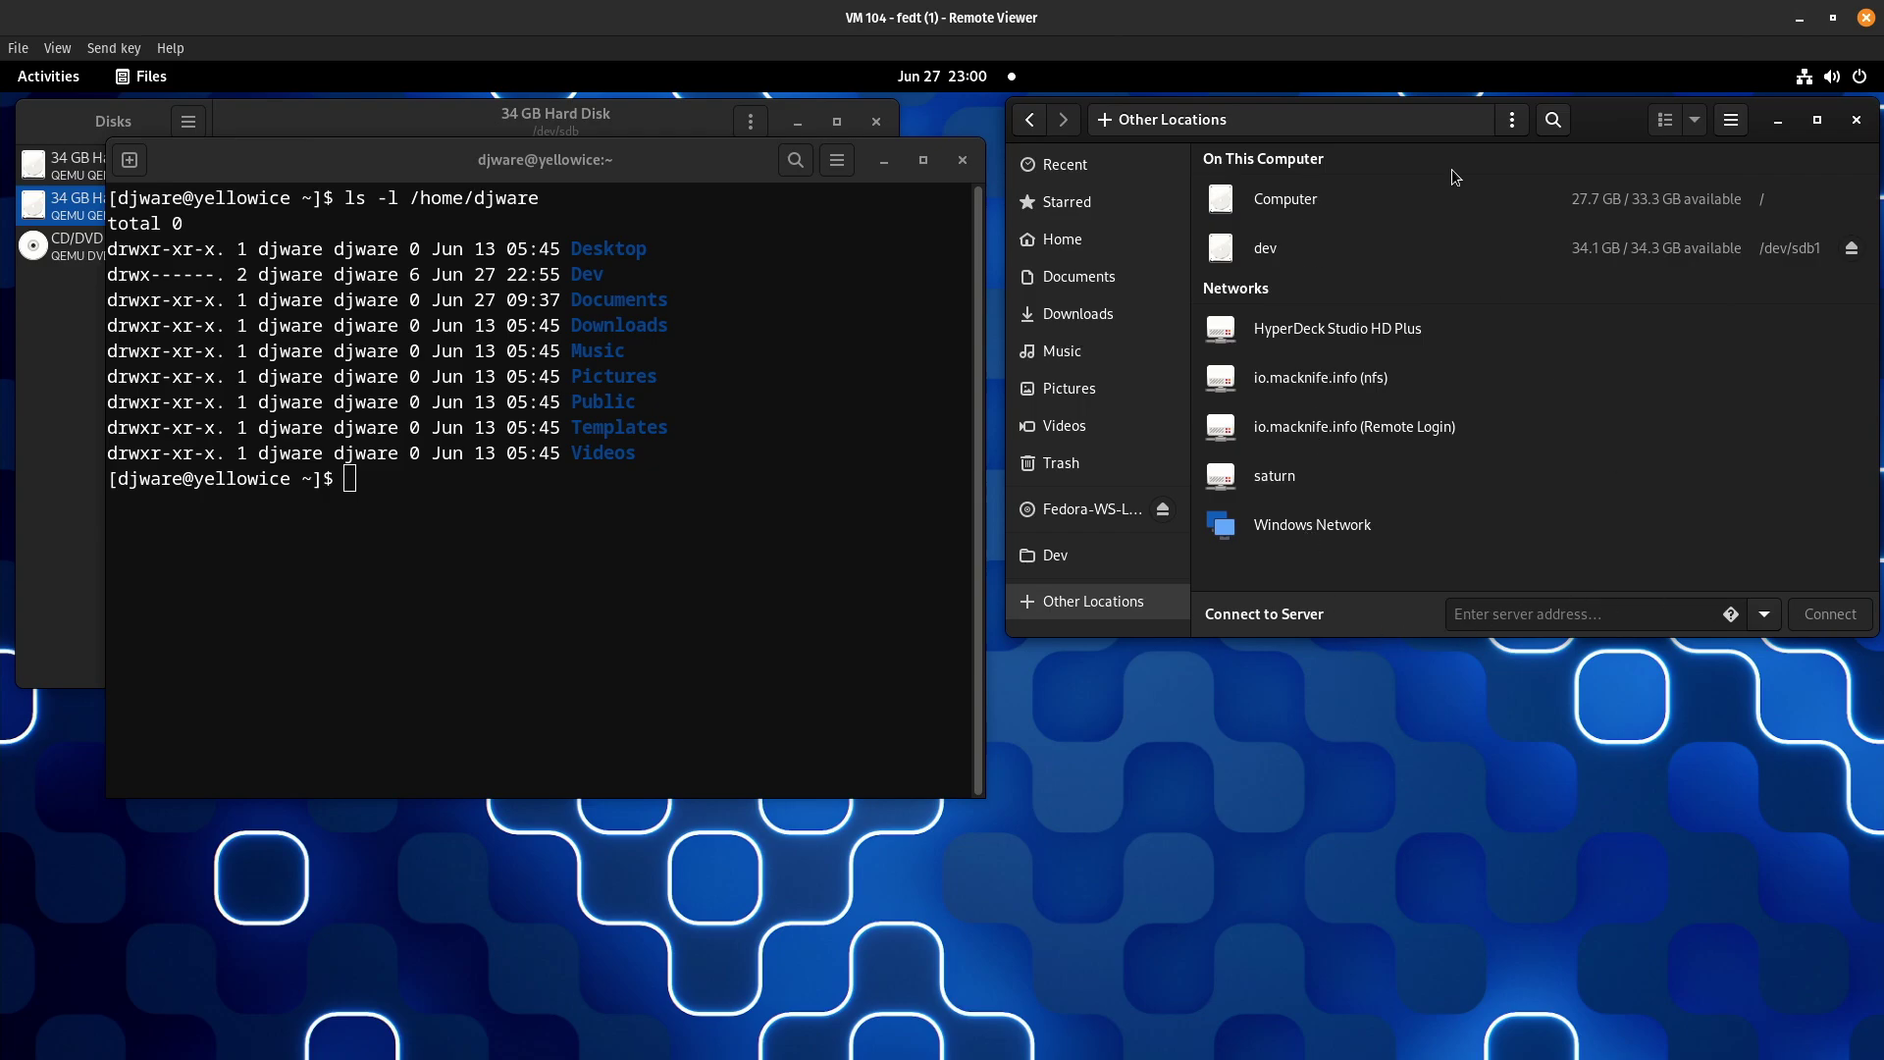
{"action": "left_click_drag", "start_coordinate": [1583, 112], "coordinate": [1232, 108]}
{"action": "left_click", "coordinate": [1186, 601]}
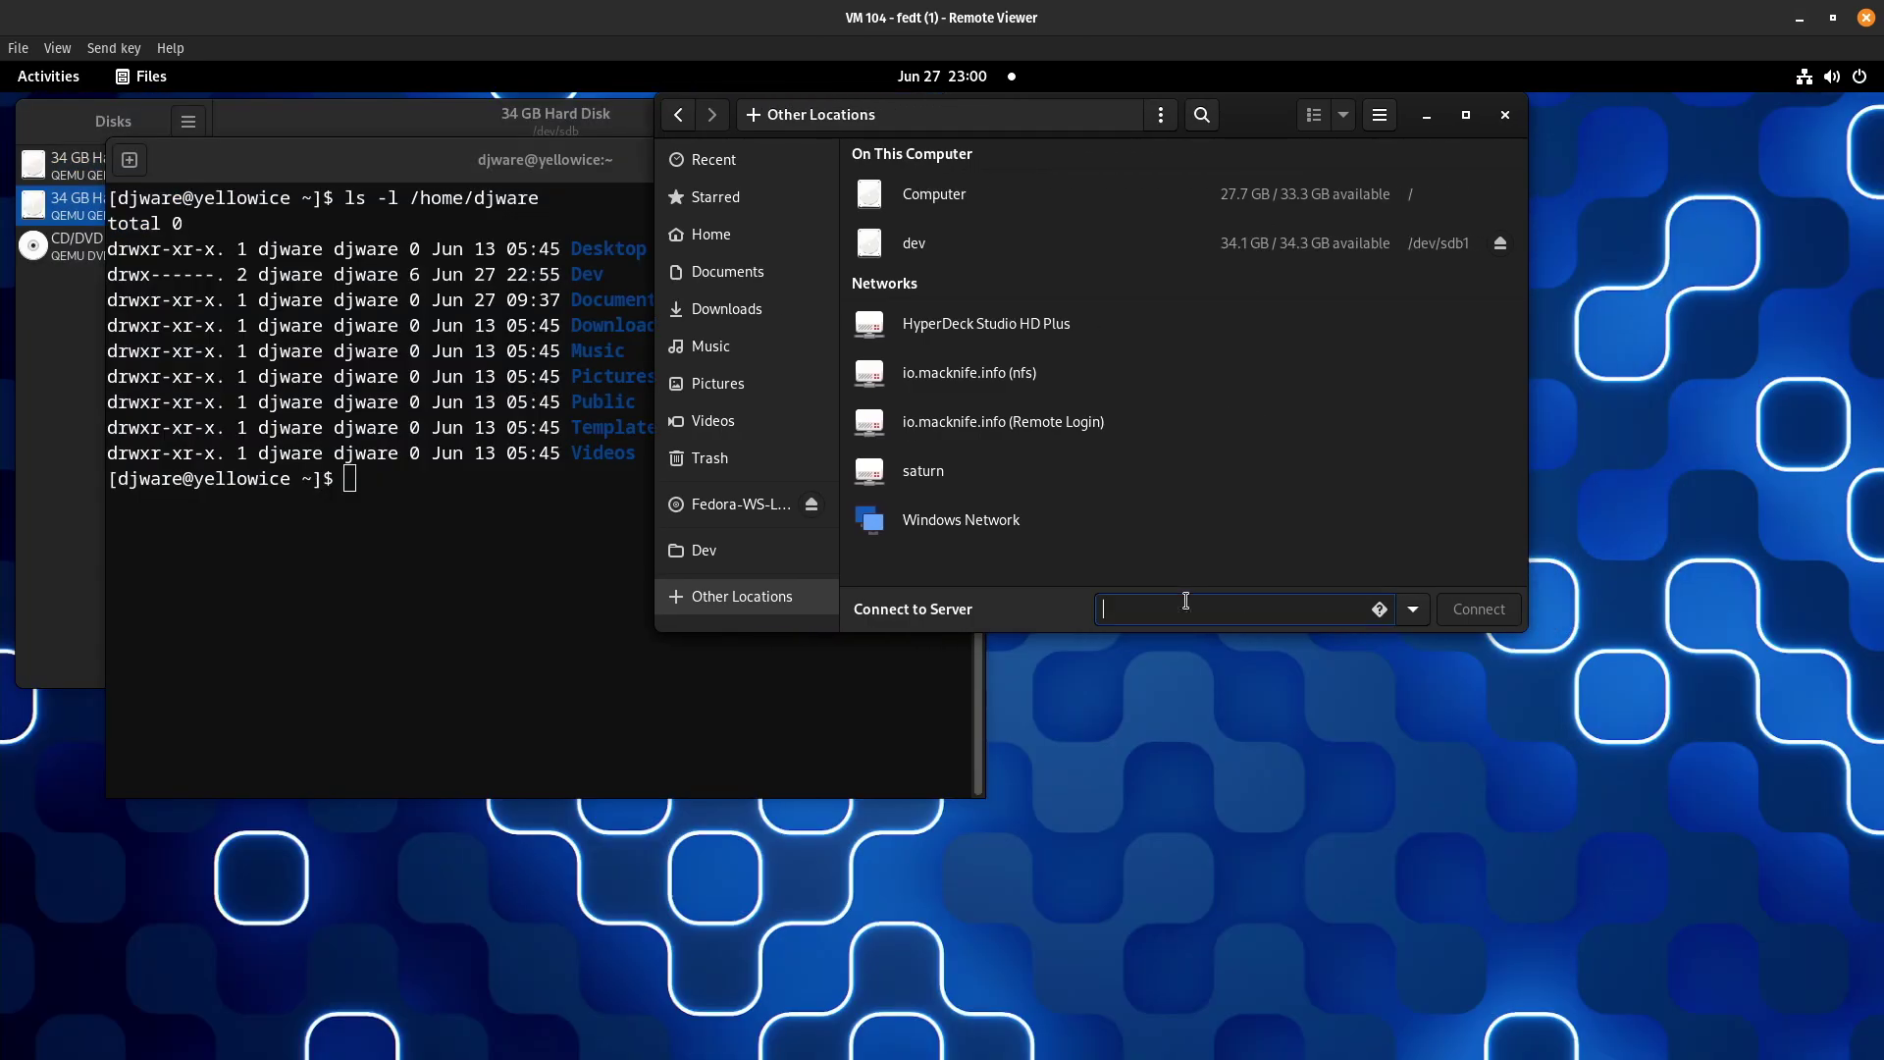
{"action": "left_click", "coordinate": [1380, 609]}
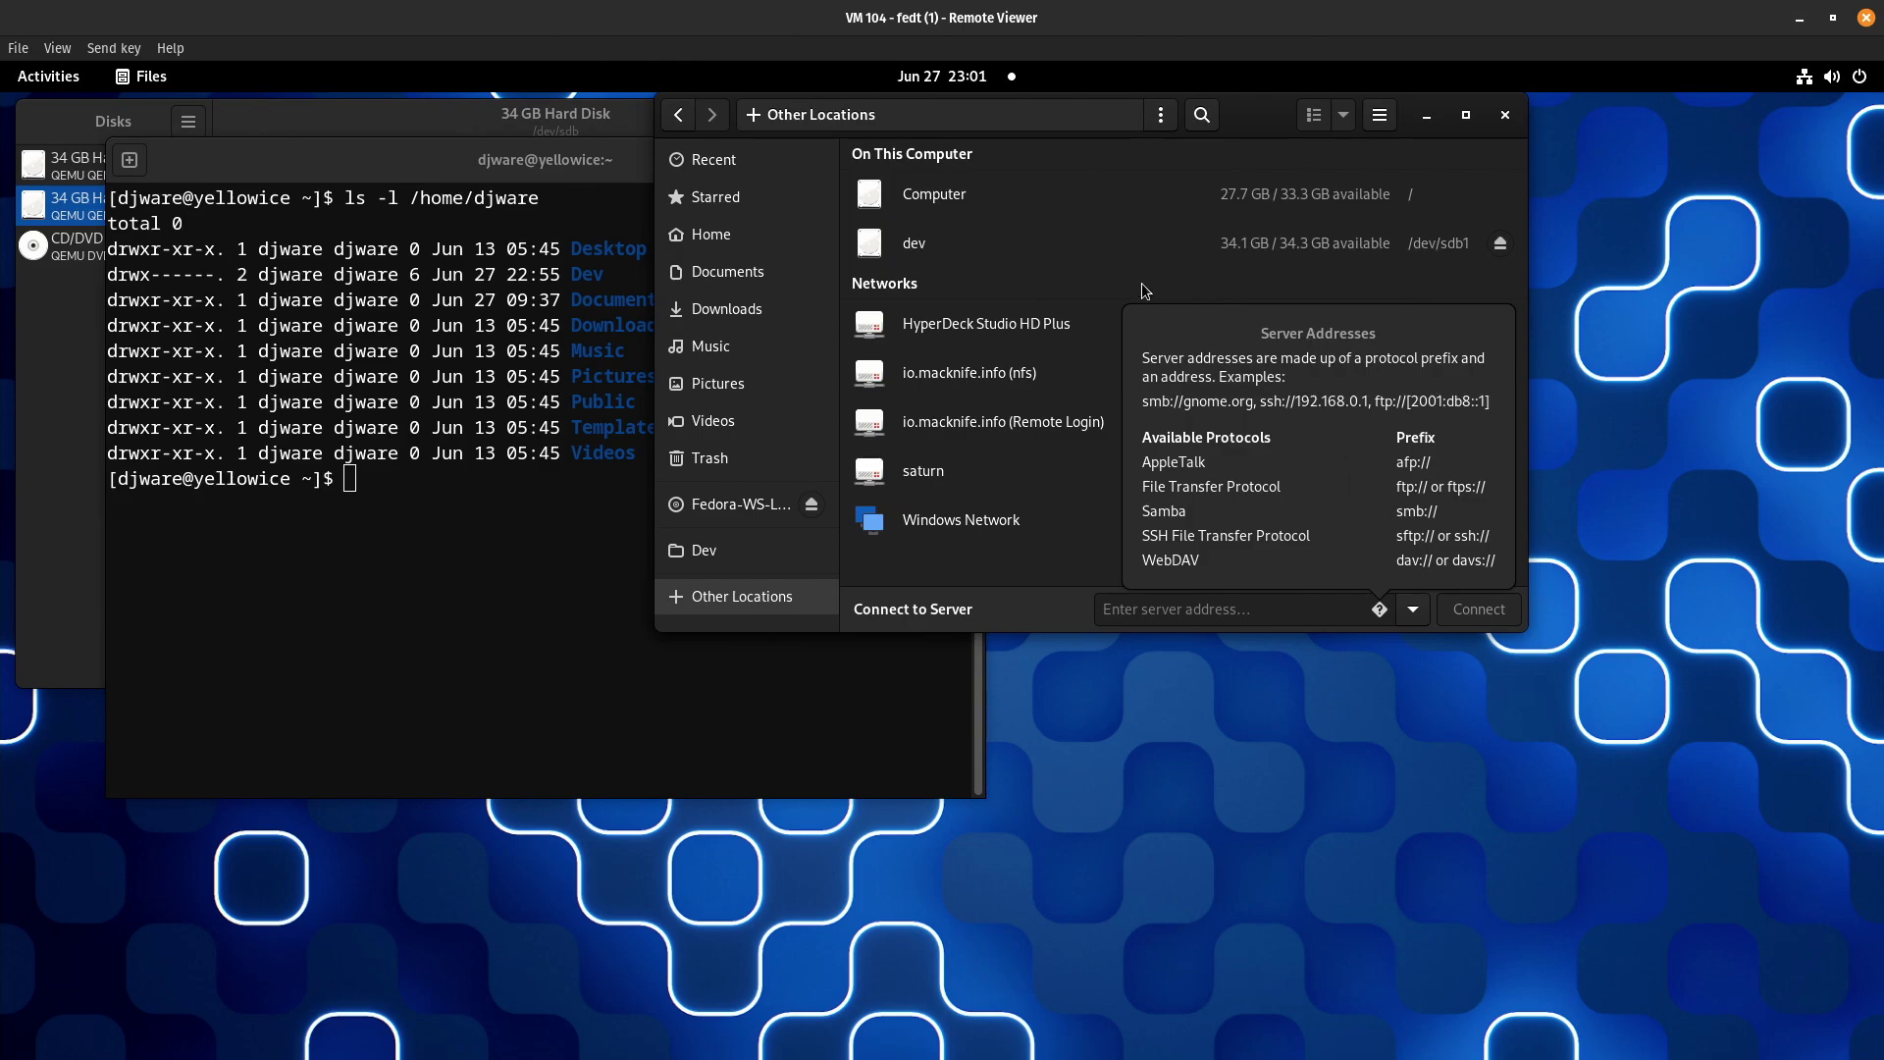
{"action": "left_click", "coordinate": [1140, 243]}
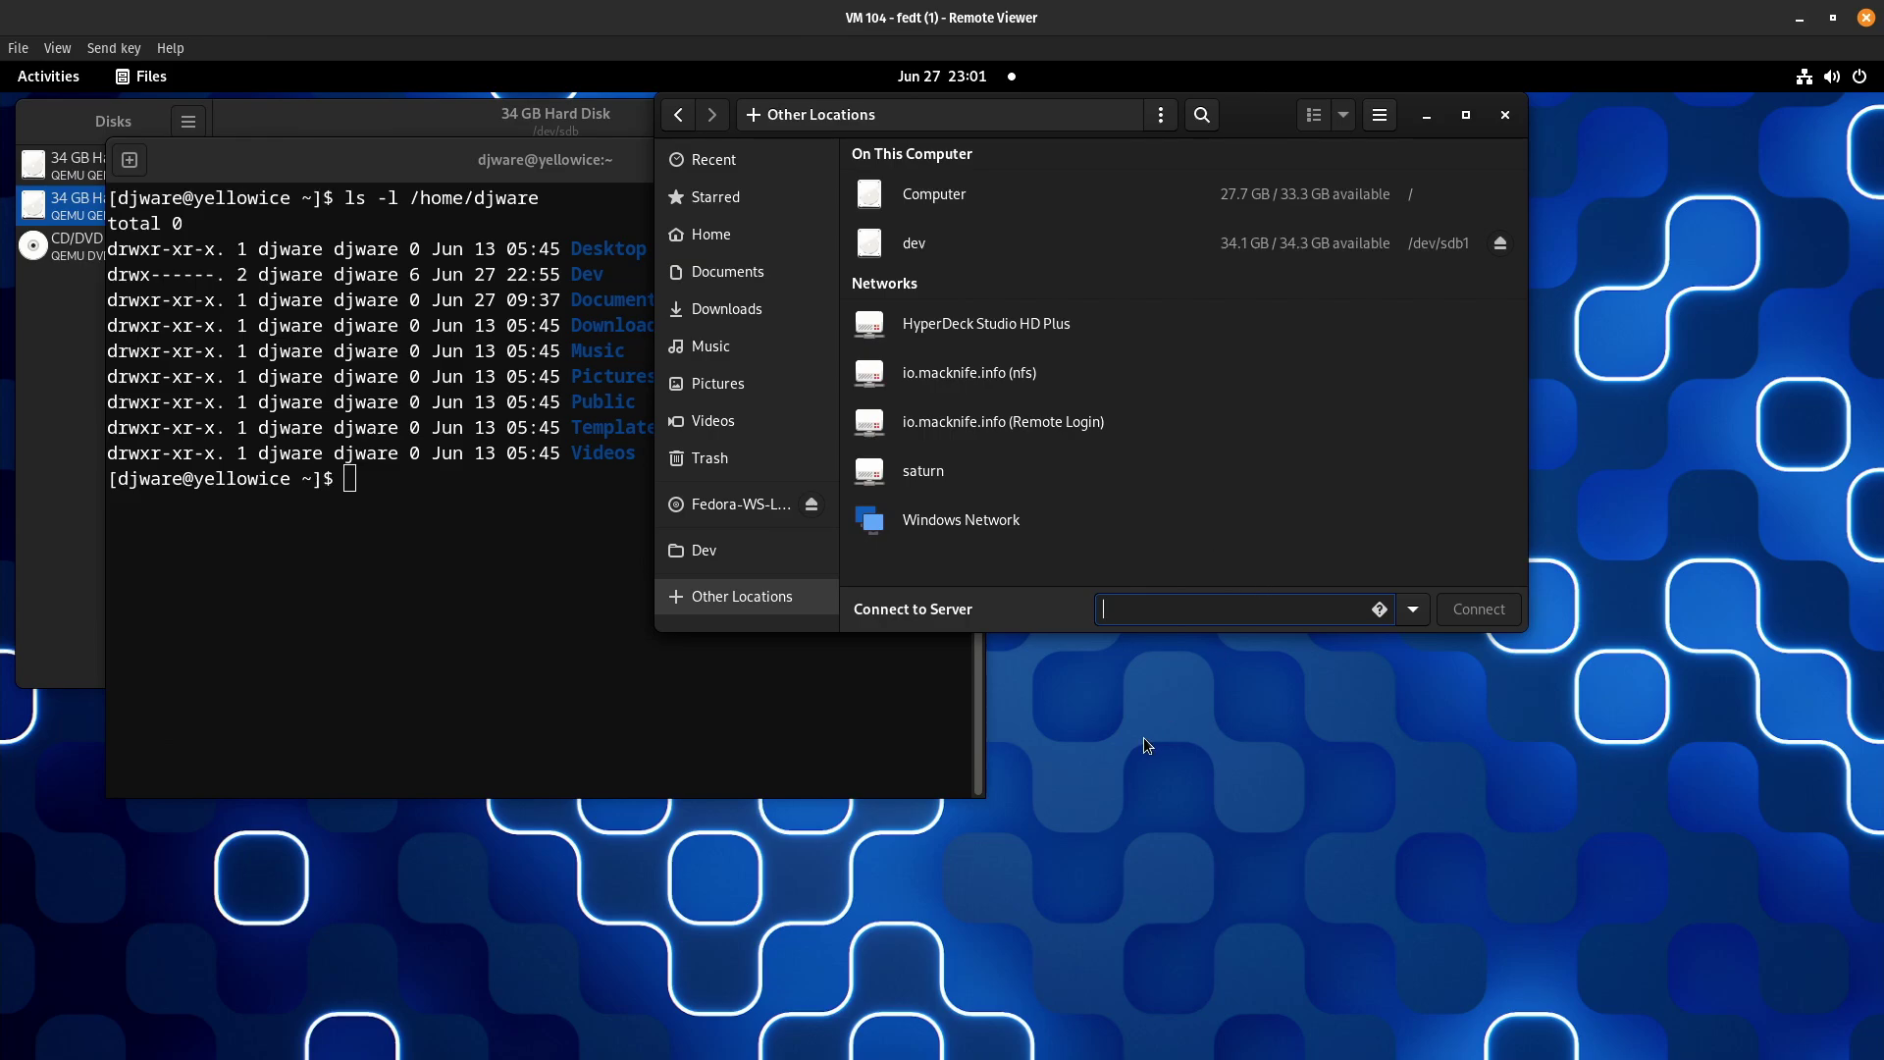
{"action": "left_click_drag", "start_coordinate": [1274, 115], "coordinate": [1354, 162]}
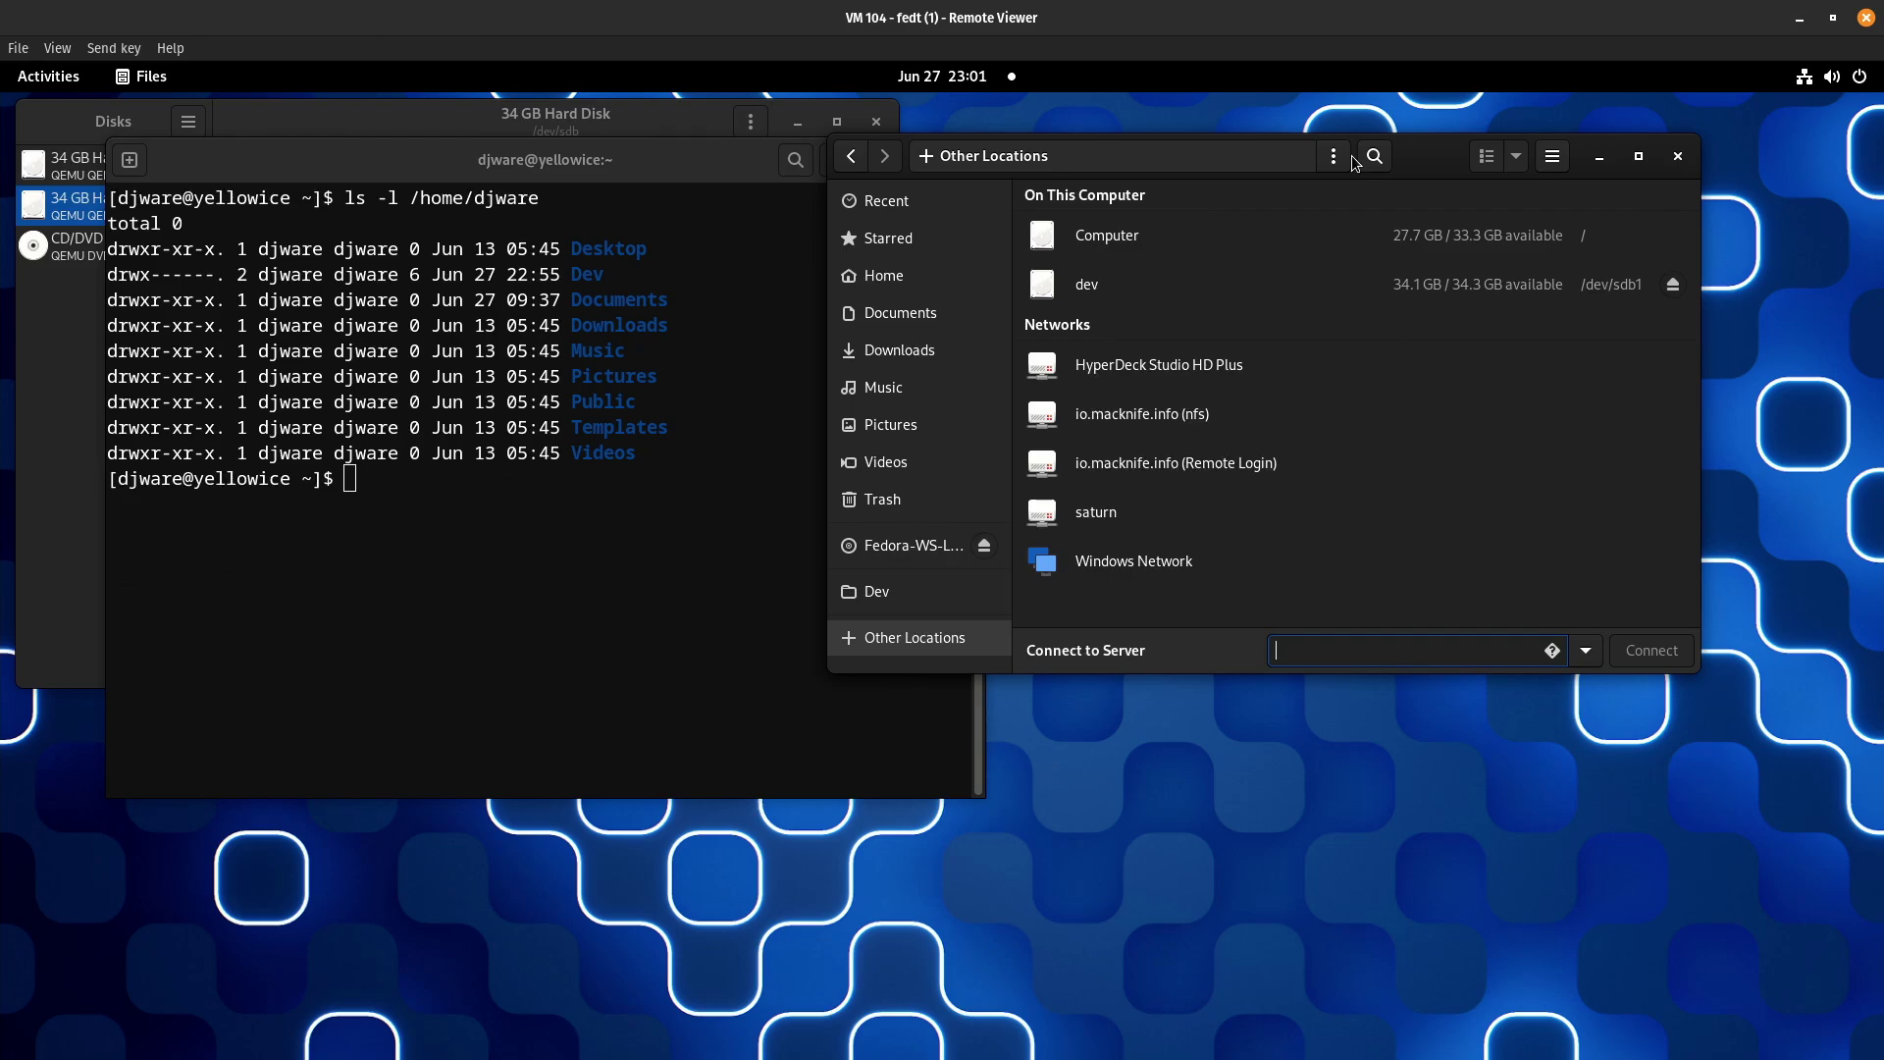
Become root with sudo su -, try mkdir /nas, and list / to confirm /nas exists.
{"action": "left_click", "coordinate": [571, 480]}
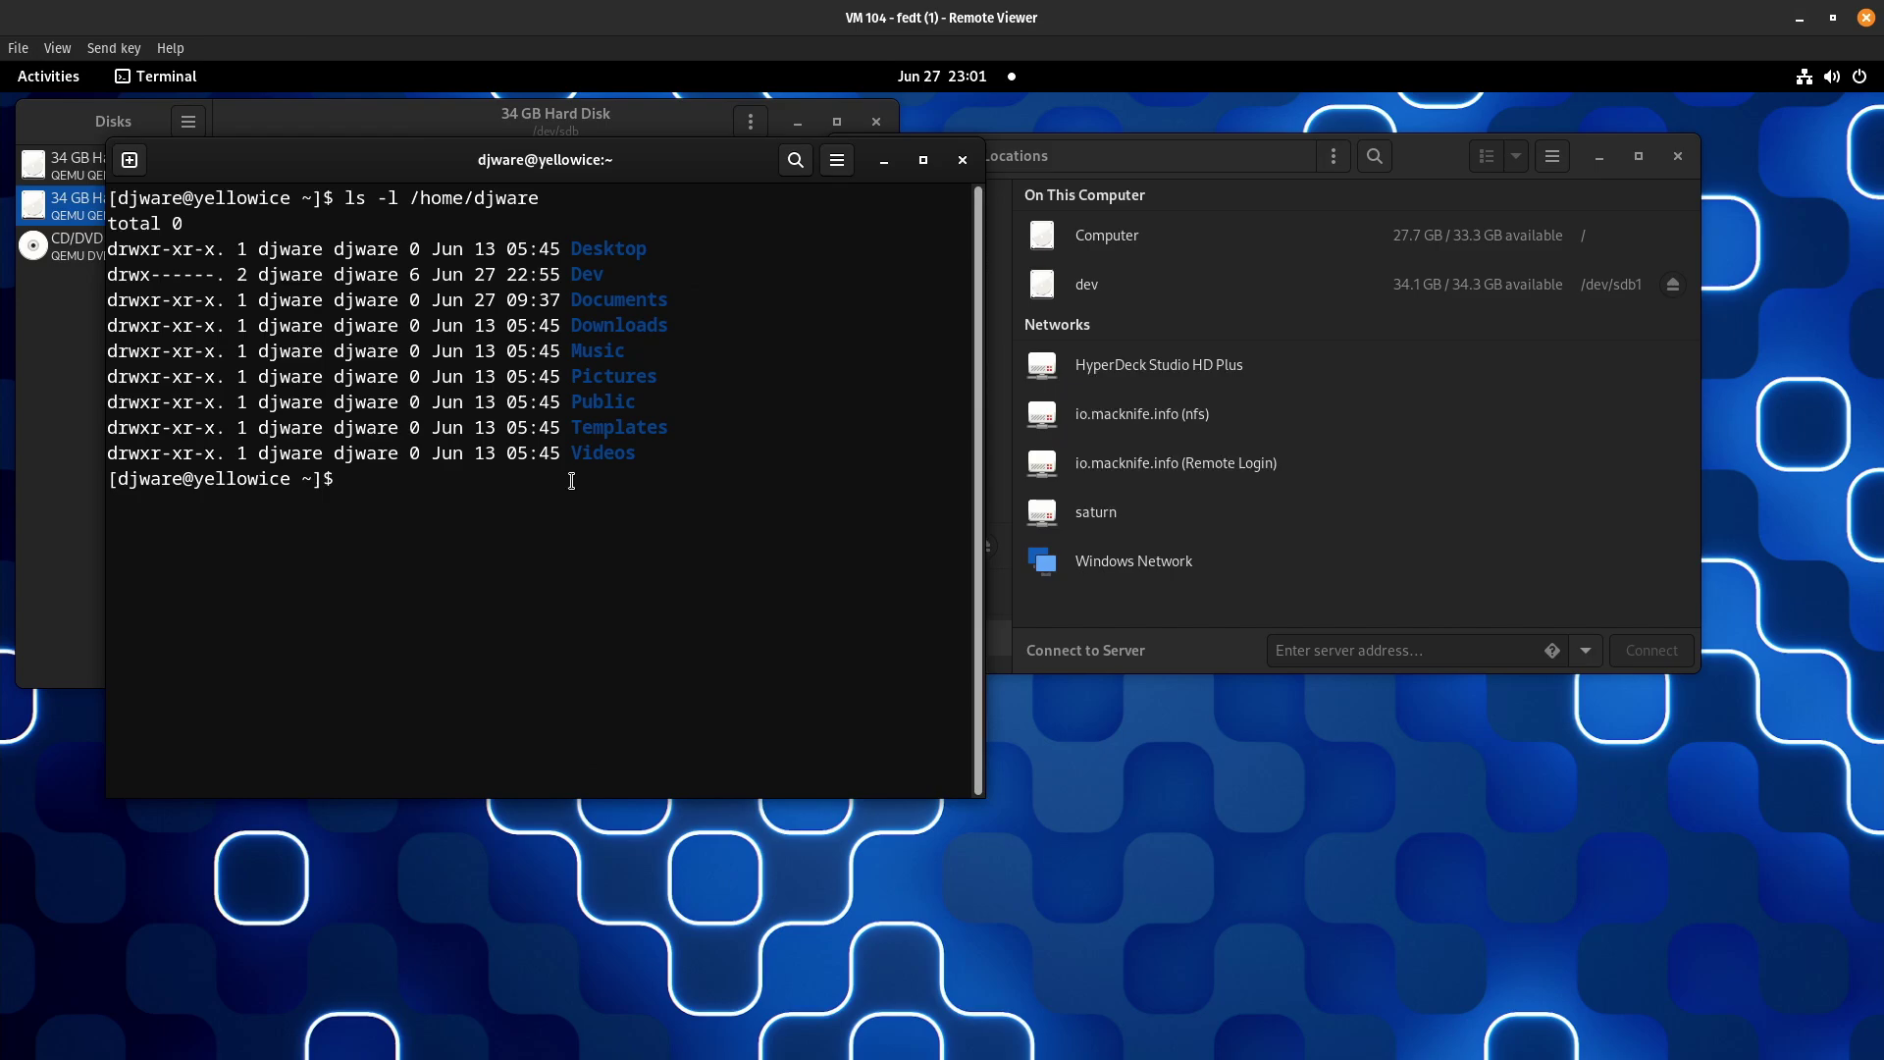
{"action": "type", "text": "sudo su -"}
{"action": "key", "text": "Return"}
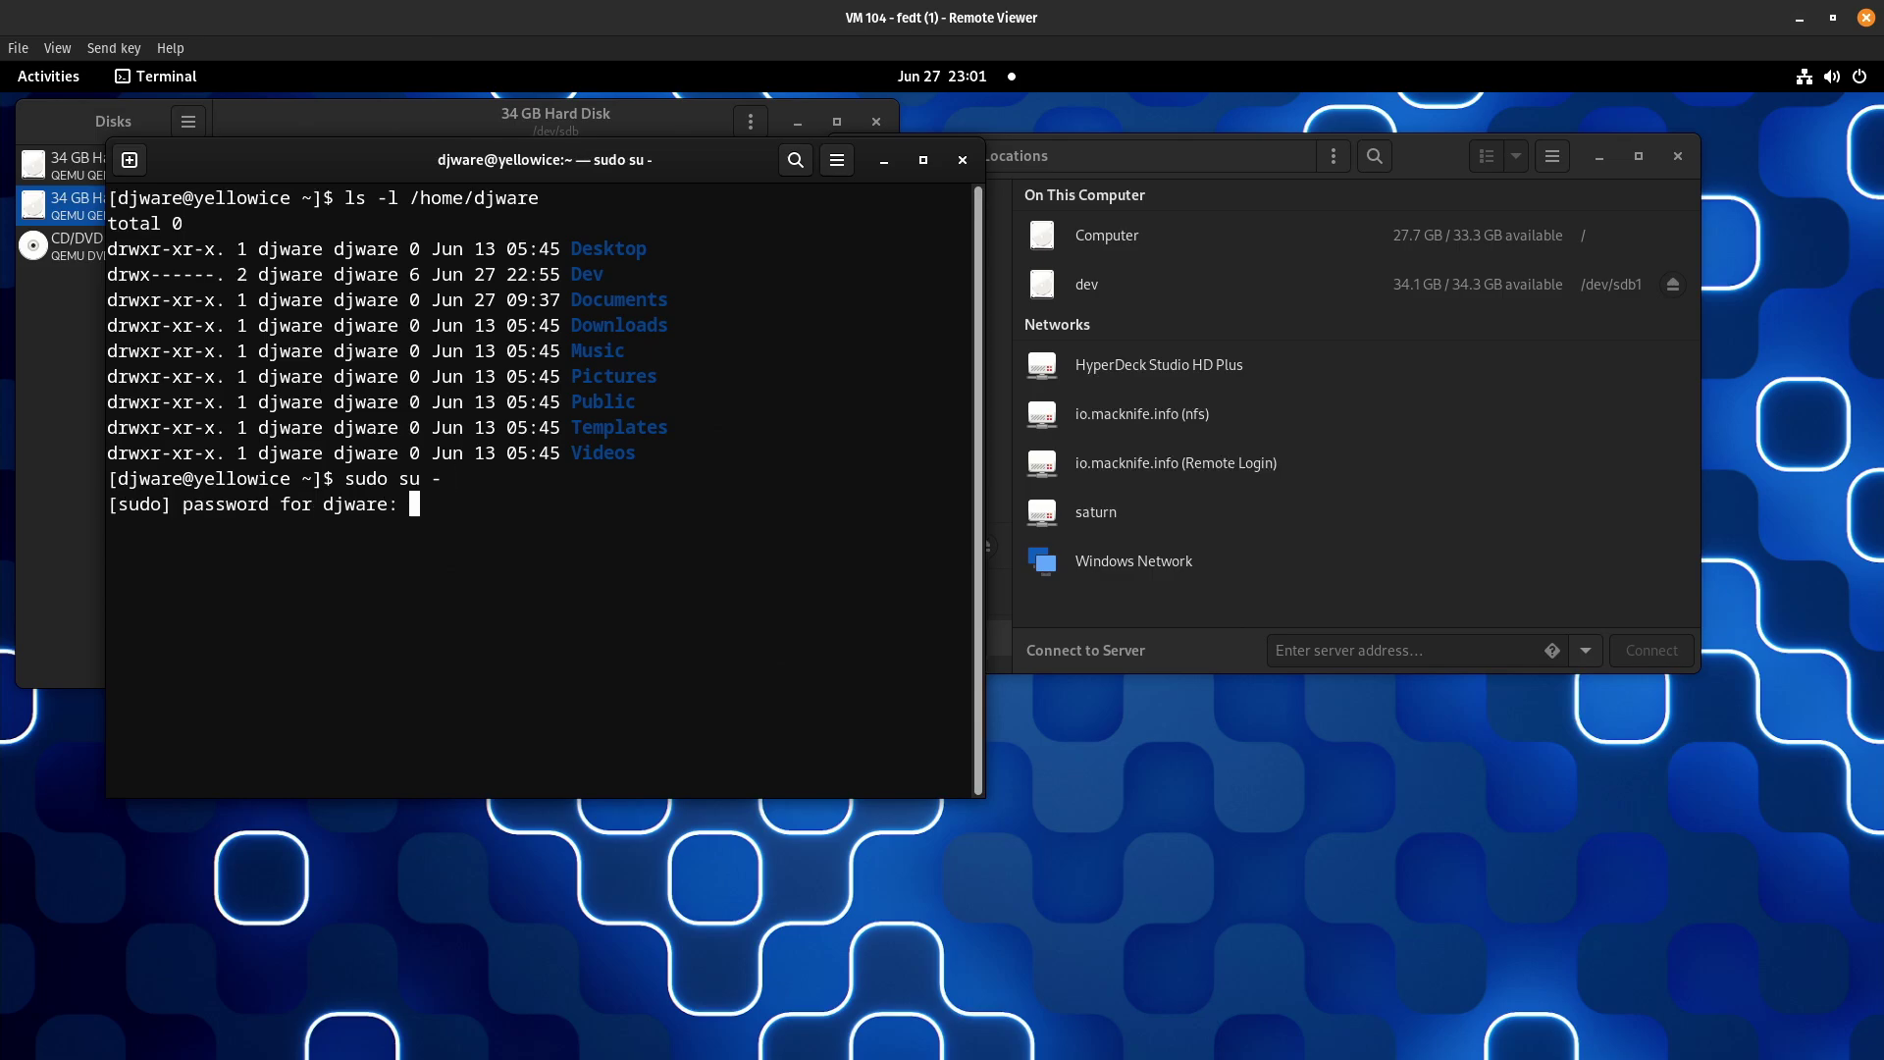
{"action": "key", "text": "Return"}
{"action": "type", "text": "sudo"}
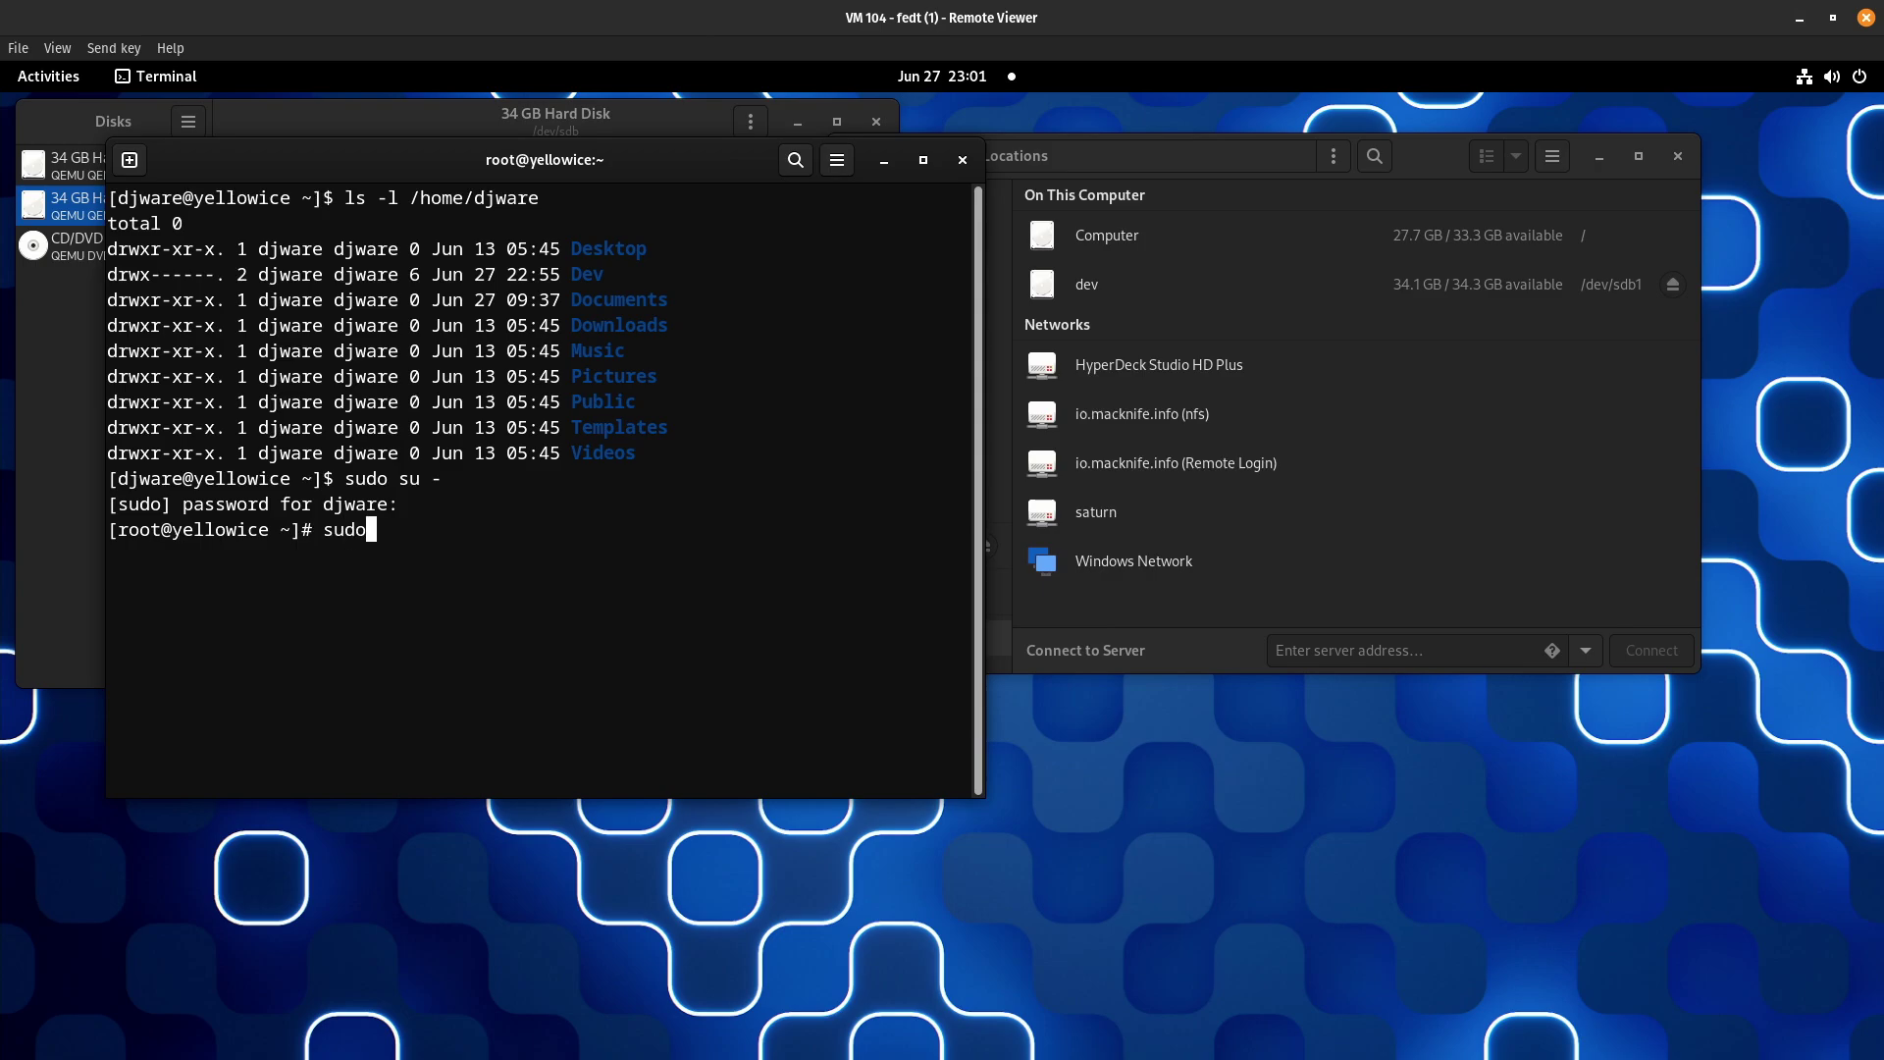
{"action": "type", "text": " s"}
{"action": "key", "text": "BackSpace"}
{"action": "key", "text": "BackSpace"}
{"action": "key", "text": "BackSpace"}
{"action": "key", "text": "BackSpace"}
{"action": "key", "text": "BackSpace"}
{"action": "key", "text": "BackSpace"}
{"action": "type", "text": "mkdr /n"}
{"action": "key", "text": "BackSpace"}
{"action": "key", "text": "BackSpace"}
{"action": "key", "text": "BackSpace"}
{"action": "key", "text": "BackSpace"}
{"action": "type", "text": "ir /nas"}
{"action": "key", "text": "Return"}
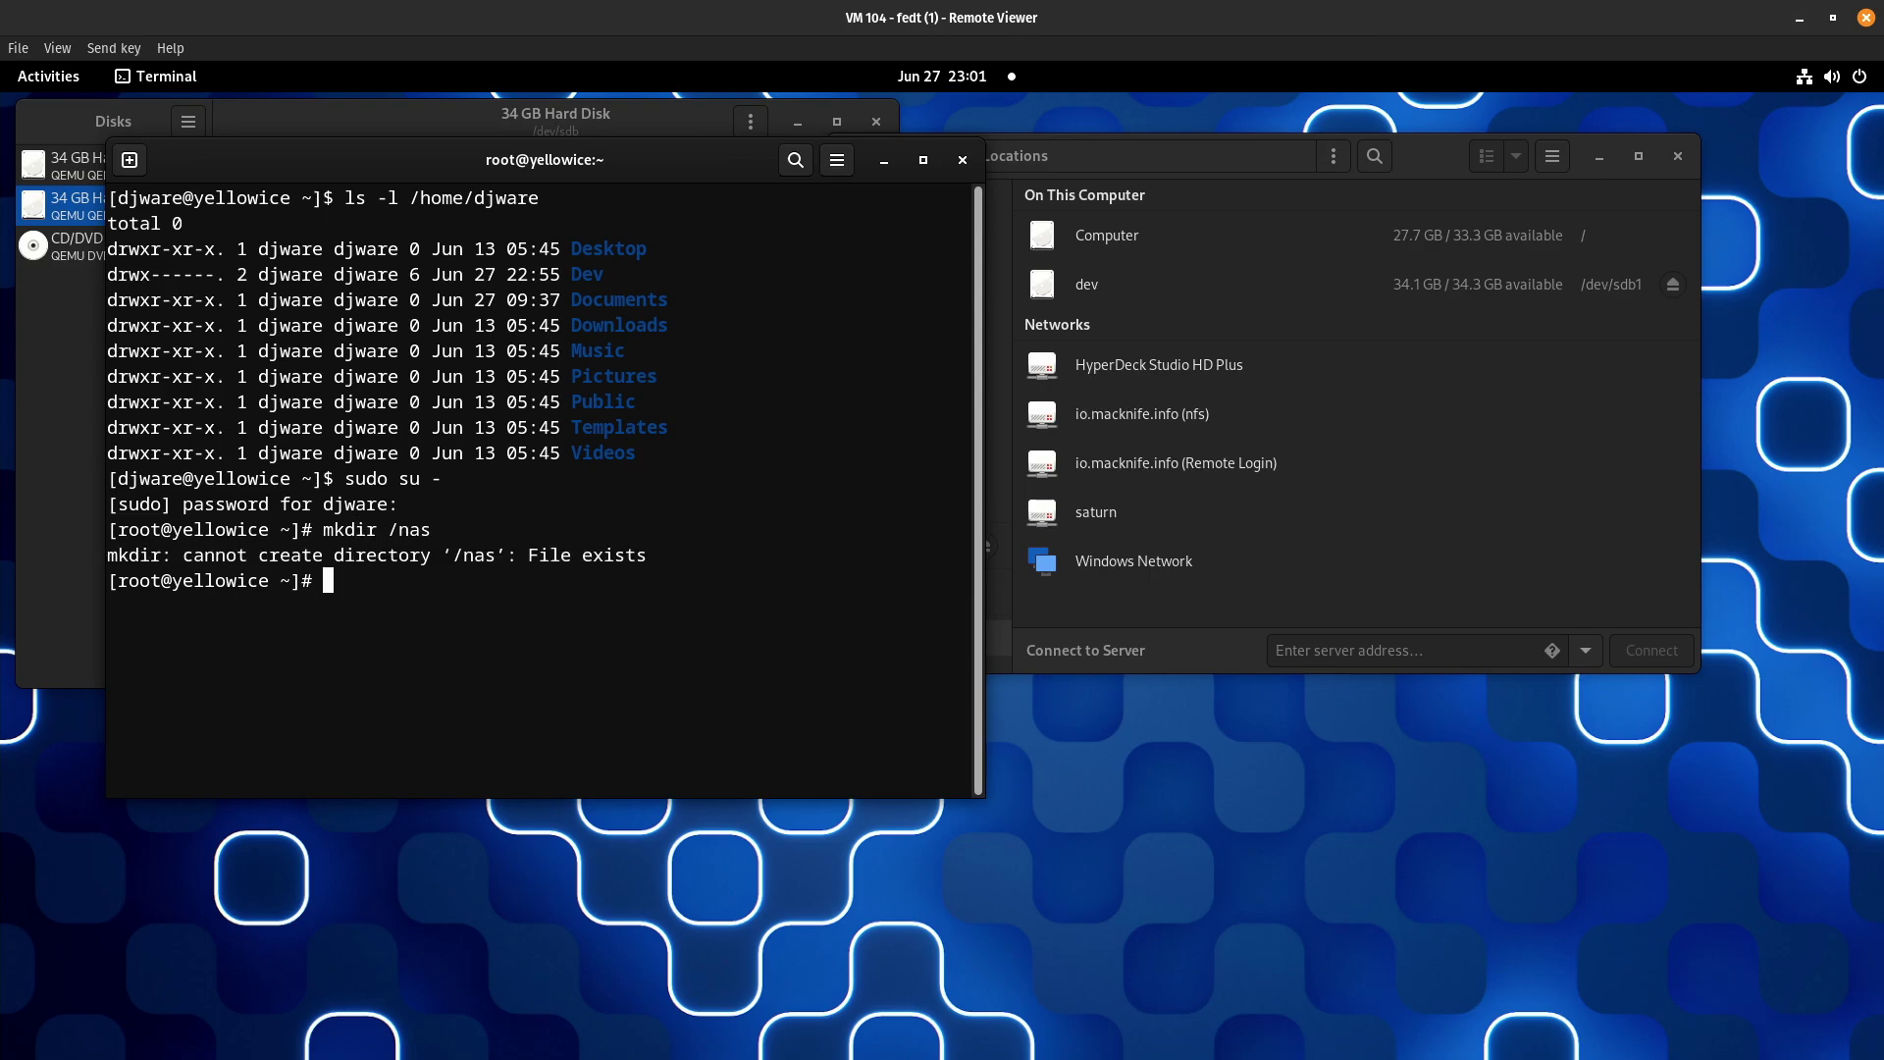
{"action": "type", "text": "-l /nas"}
{"action": "key", "text": "BackSpace"}
{"action": "key", "text": "BackSpace"}
{"action": "key", "text": "BackSpace"}
{"action": "key", "text": "Return"}
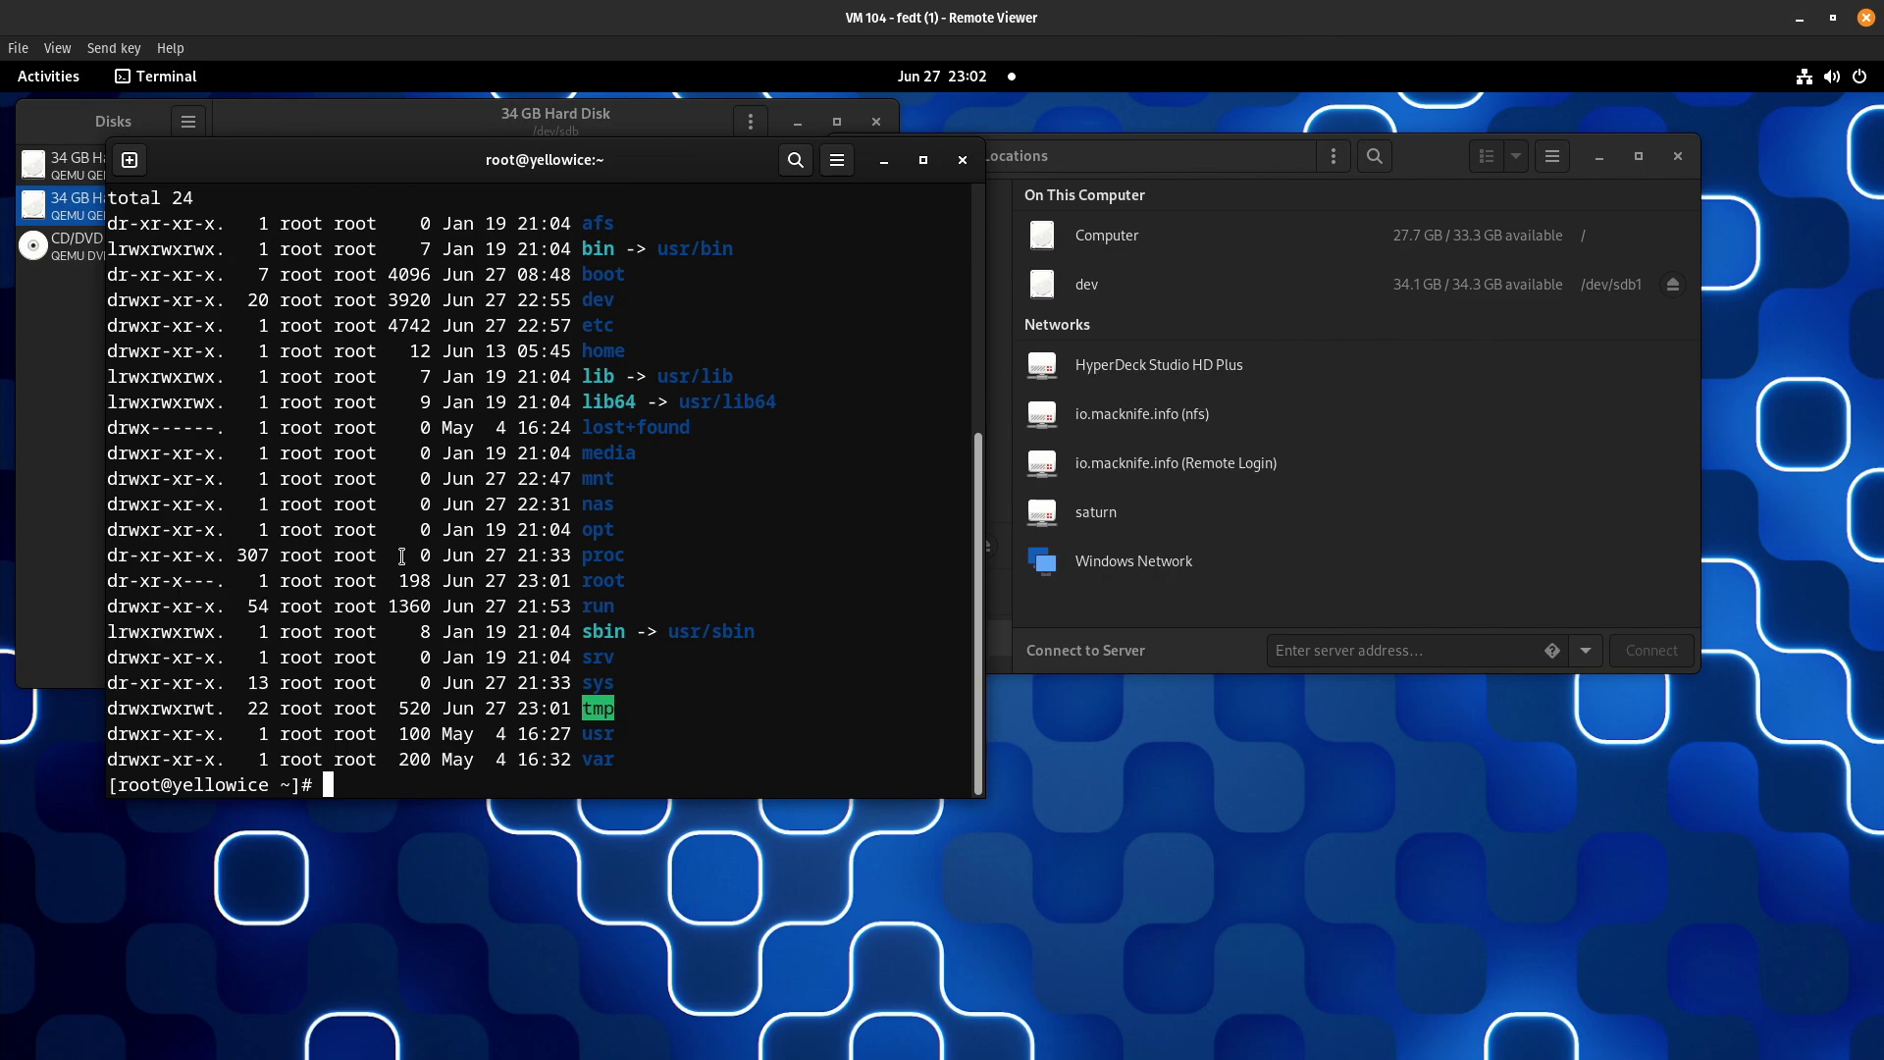
List root's home, run dnf search nfs-utils, and enter vi /etc/fstab.
{"action": "type", "text": "ls -l"}
{"action": "key", "text": "Return"}
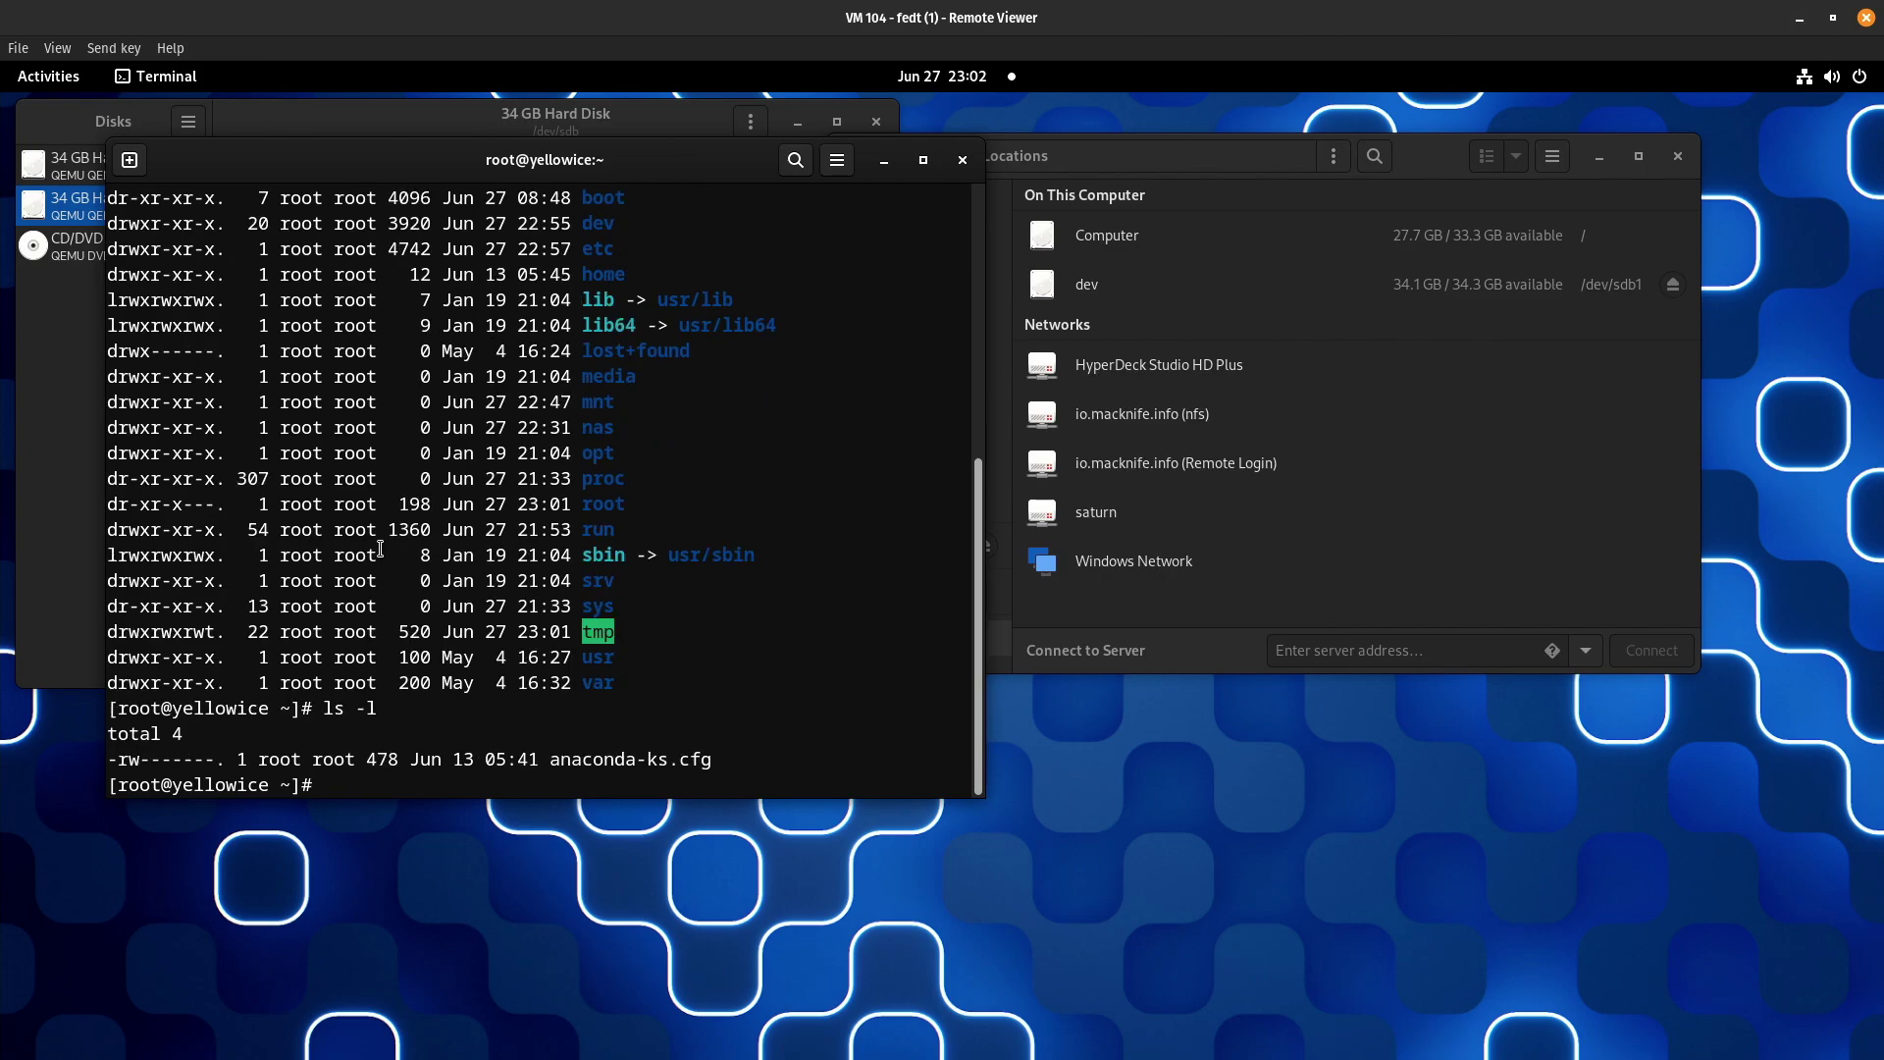
{"action": "type", "text": "dnf search nfs-utils"}
{"action": "key", "text": "Return"}
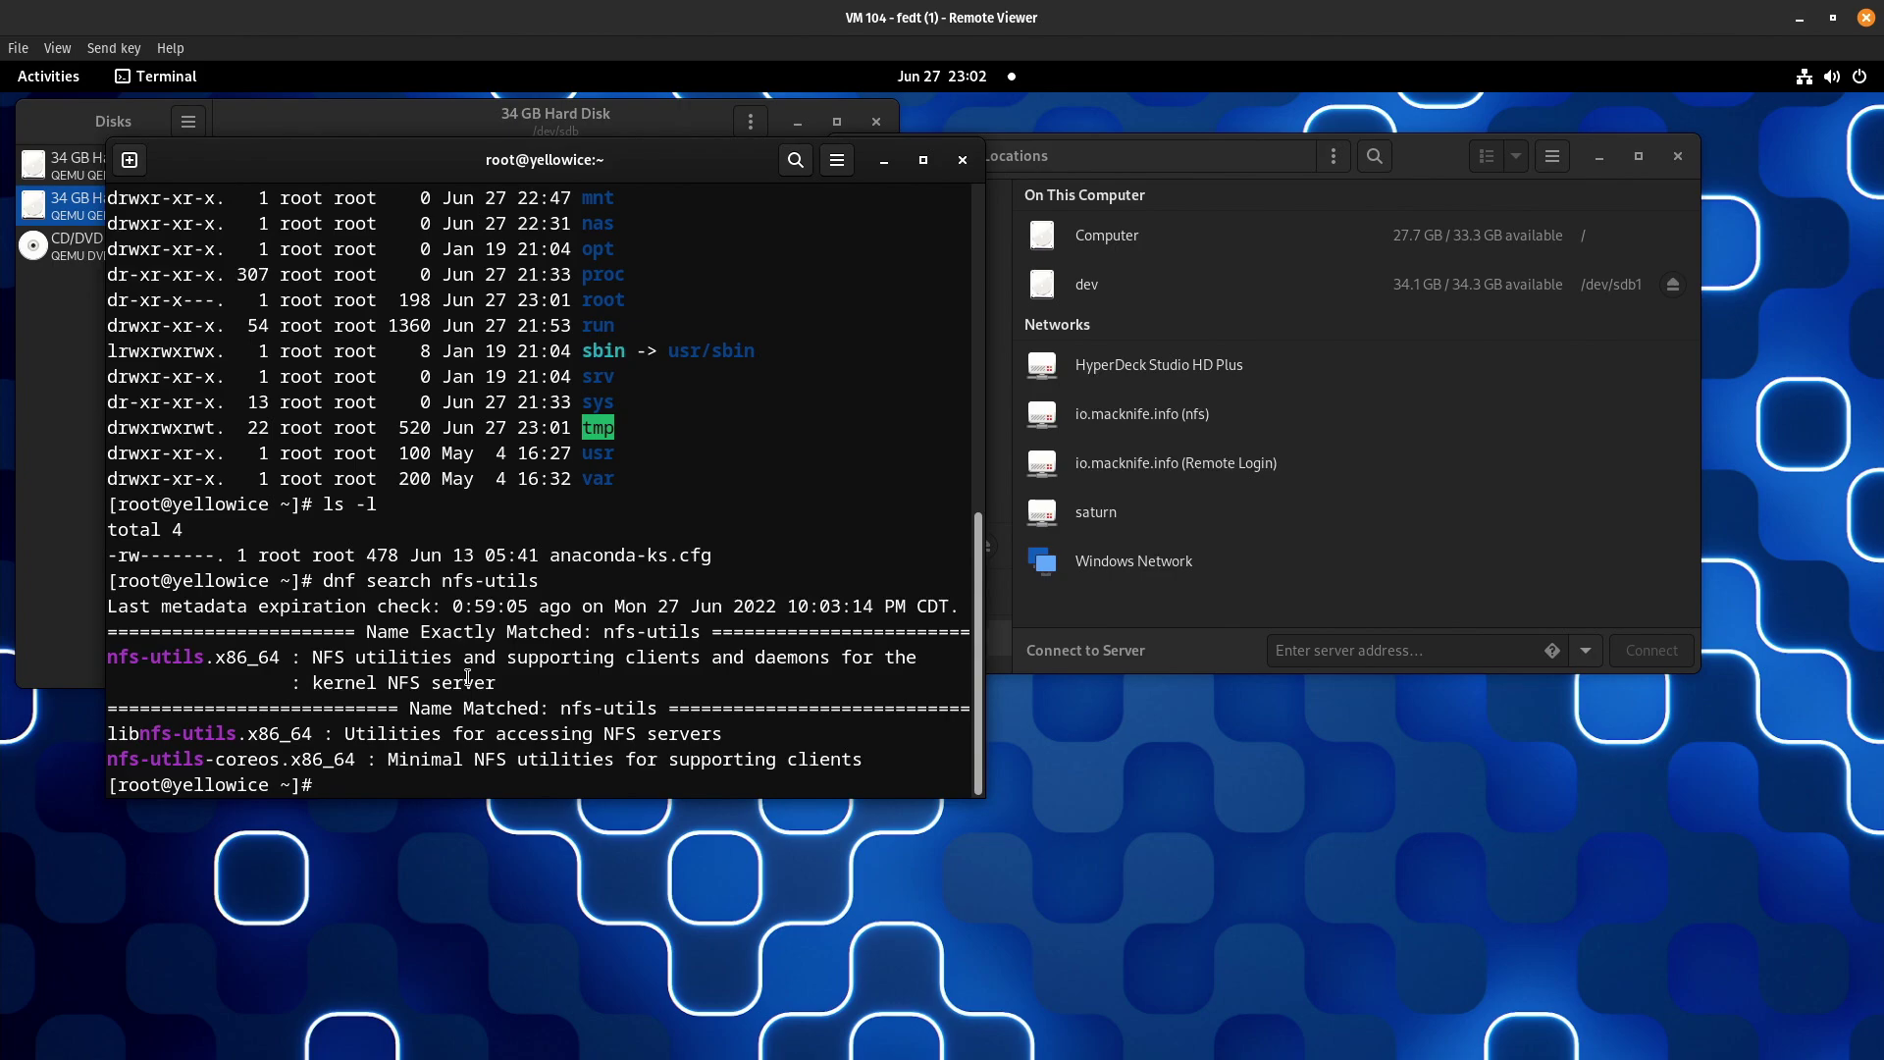
{"action": "type", "text": "sudo"}
{"action": "key", "text": "BackSpace"}
{"action": "key", "text": "BackSpace"}
{"action": "key", "text": "BackSpace"}
{"action": "key", "text": "BackSpace"}
{"action": "key", "text": "BackSpace"}
{"action": "type", "text": "vi /etc/fstab"}
Open /etc/fstab in vi and add a line mounting blueice.macknife.info://zme/nas at /nas as nfs4.
{"action": "key", "text": "Return"}
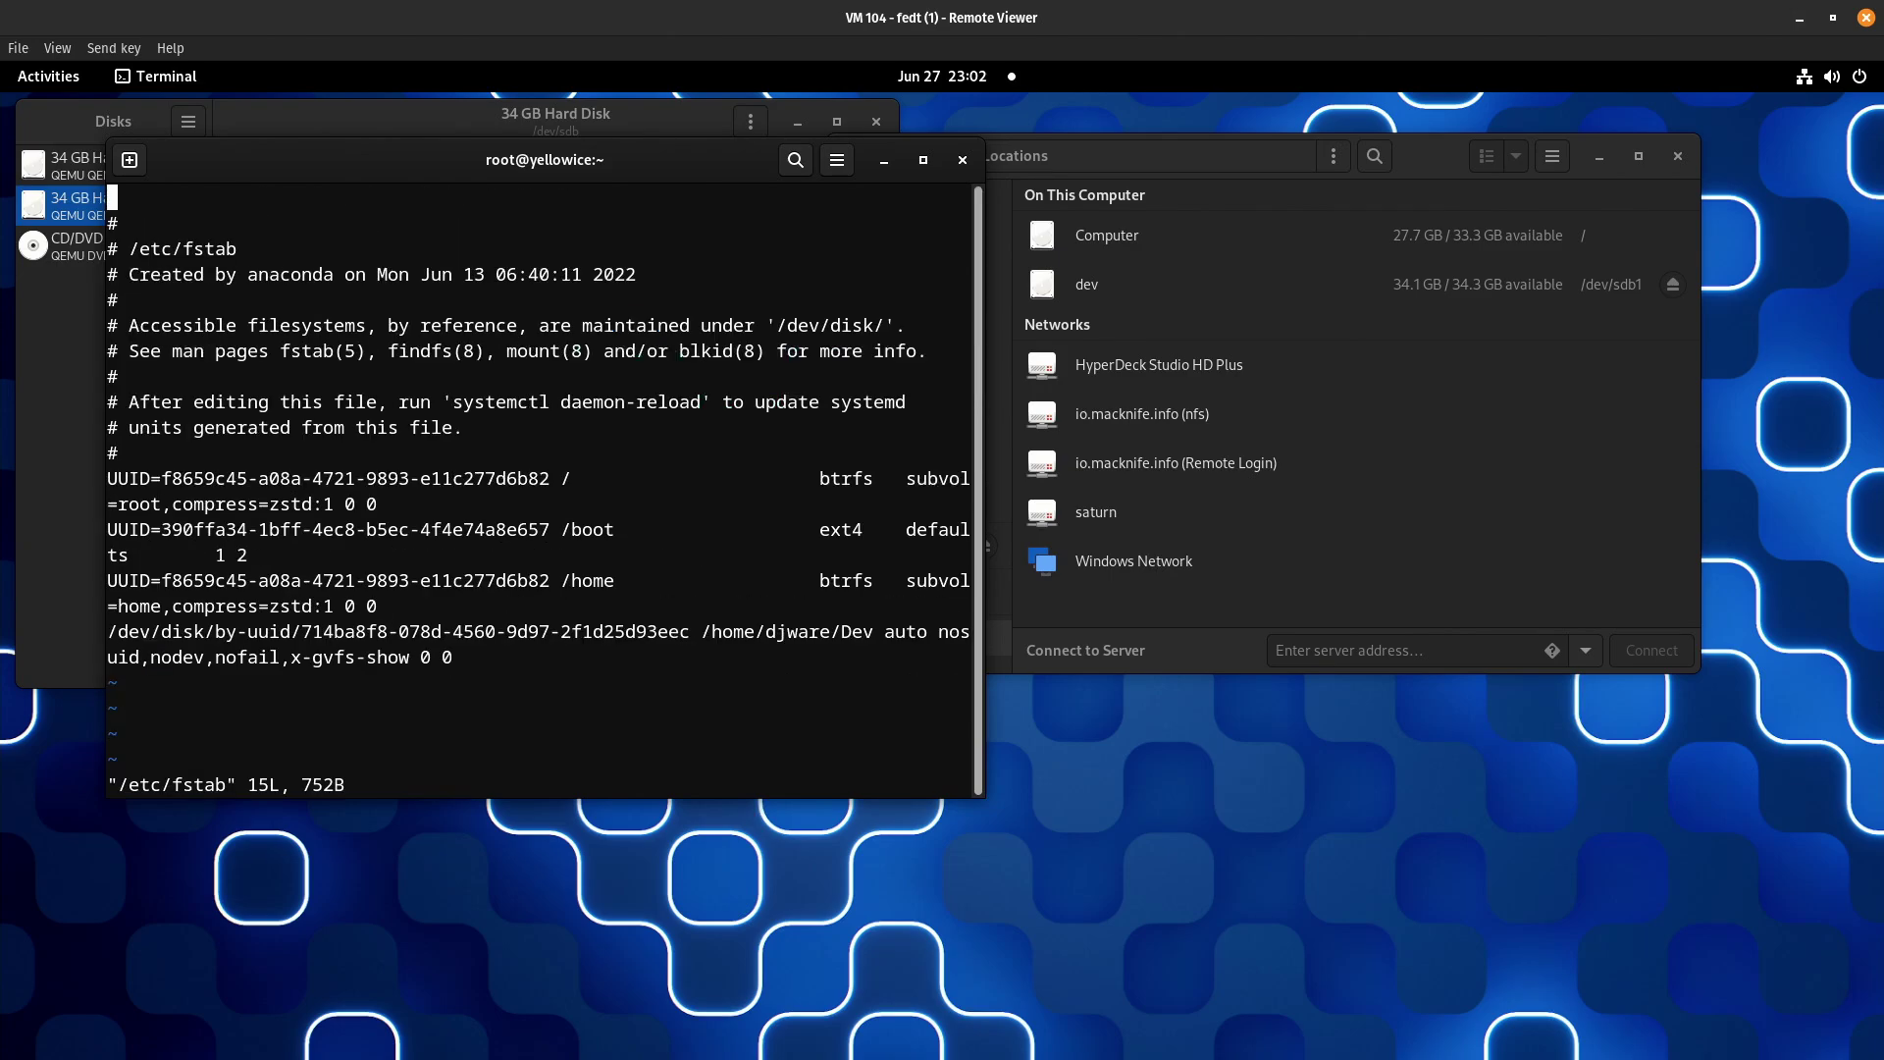
{"action": "key", "text": "Down"}
{"action": "key", "text": "Down"}
{"action": "key", "text": "Down"}
{"action": "key", "text": "Down"}
{"action": "key", "text": "Down"}
{"action": "key", "text": "Down"}
{"action": "key", "text": "Down"}
{"action": "key", "text": "Down"}
{"action": "key", "text": "Down"}
{"action": "key", "text": "Down"}
{"action": "key", "text": "Down"}
{"action": "key", "text": "Down"}
{"action": "key", "text": "Down"}
{"action": "key", "text": "o"}
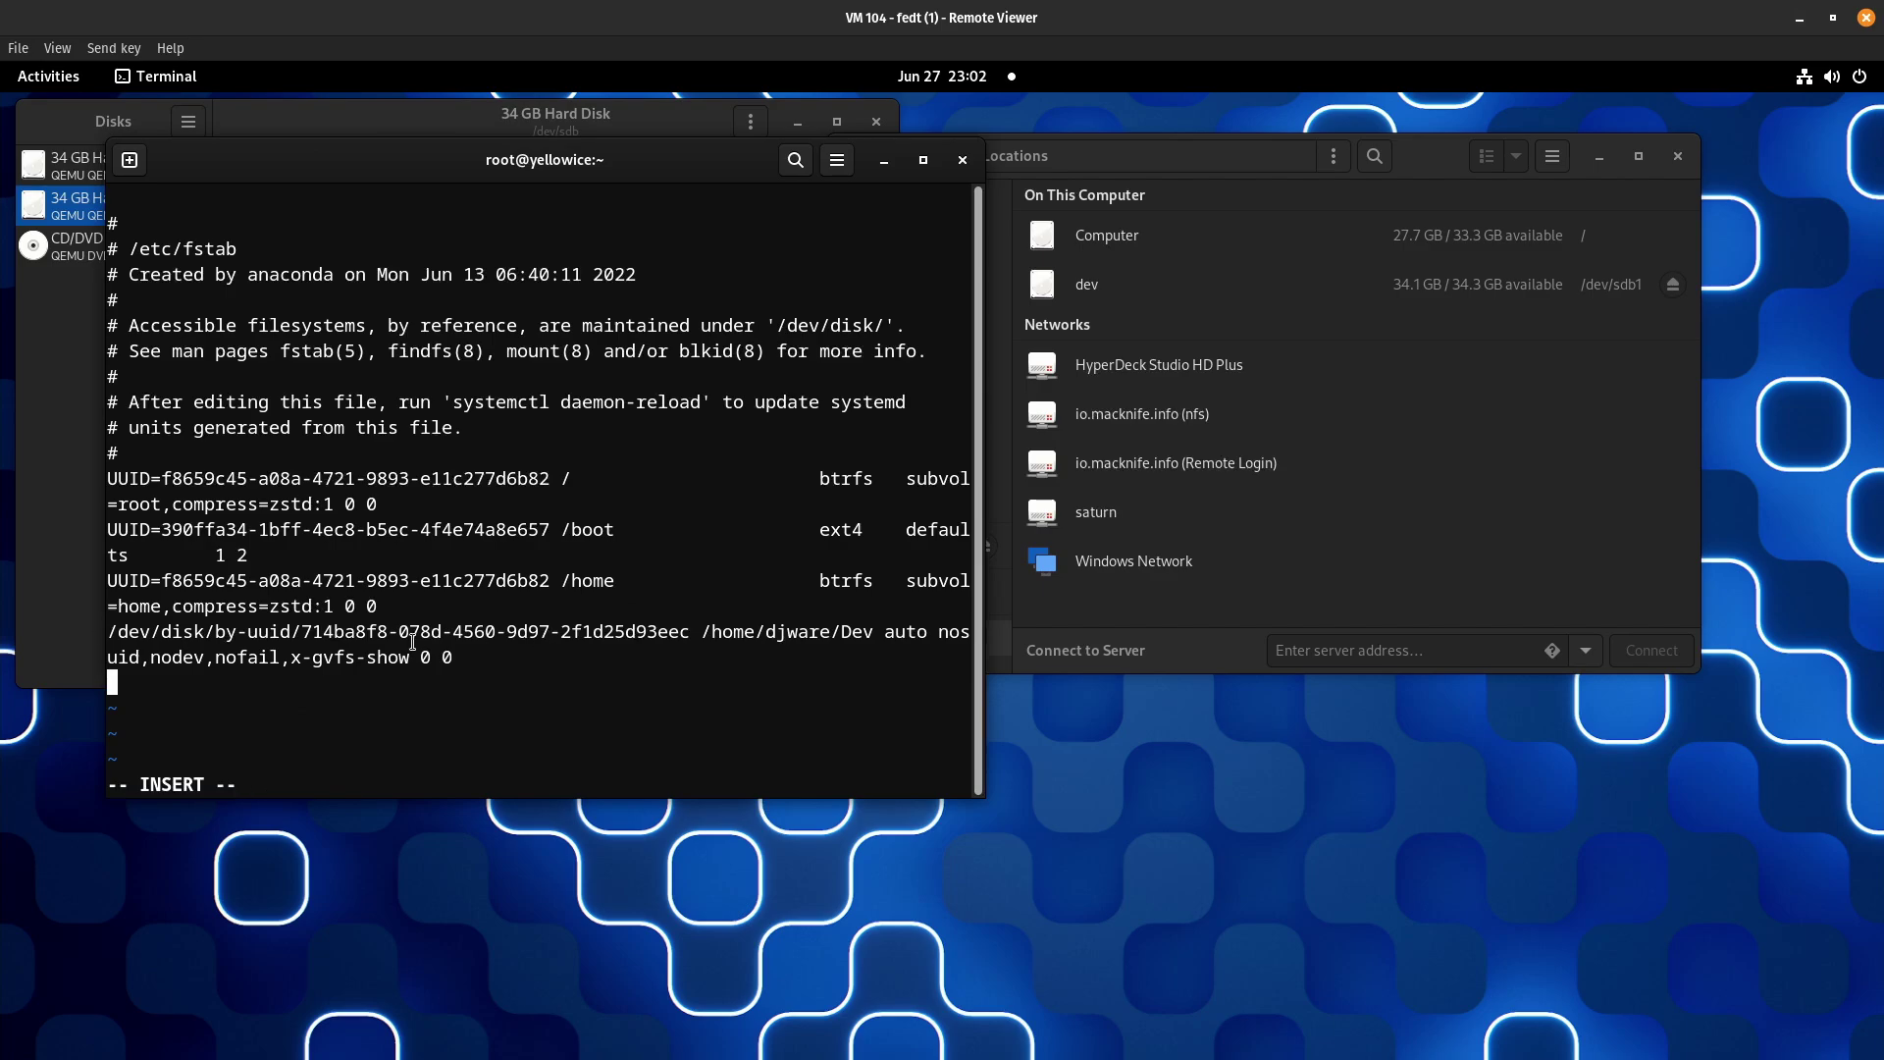
{"action": "type", "text": "blueice.macknife.info://"}
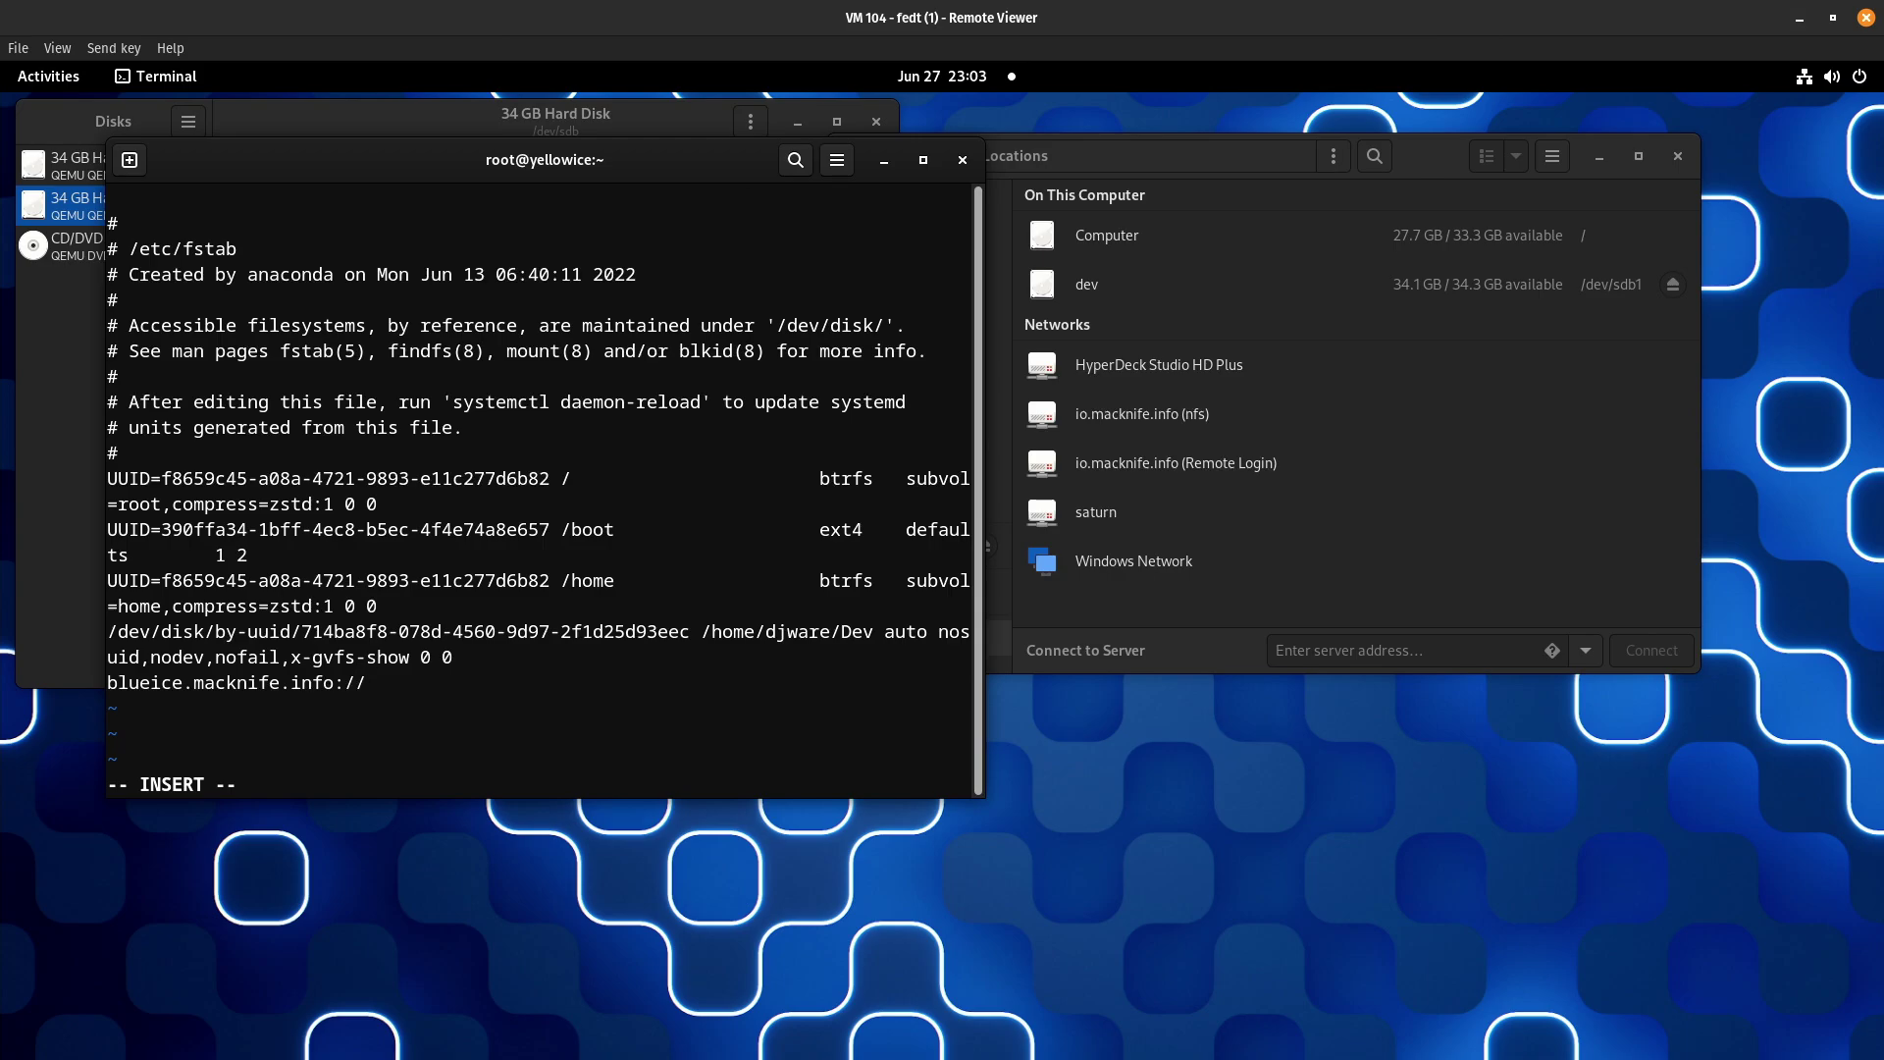
{"action": "type", "text": "zme/nas"}
{"action": "key", "text": "Tab"}
{"action": "key", "text": "Tab"}
{"action": "type", "text": "/nas"}
Finish the NFS entry with 'defaults 0 1' and save the file with :wq.
{"action": "key", "text": "Tab"}
{"action": "type", "text": "nfs3"}
{"action": "key", "text": "BackSpace"}
{"action": "type", "text": "4"}
{"action": "key", "text": "Tab"}
{"action": "type", "text": "default"}
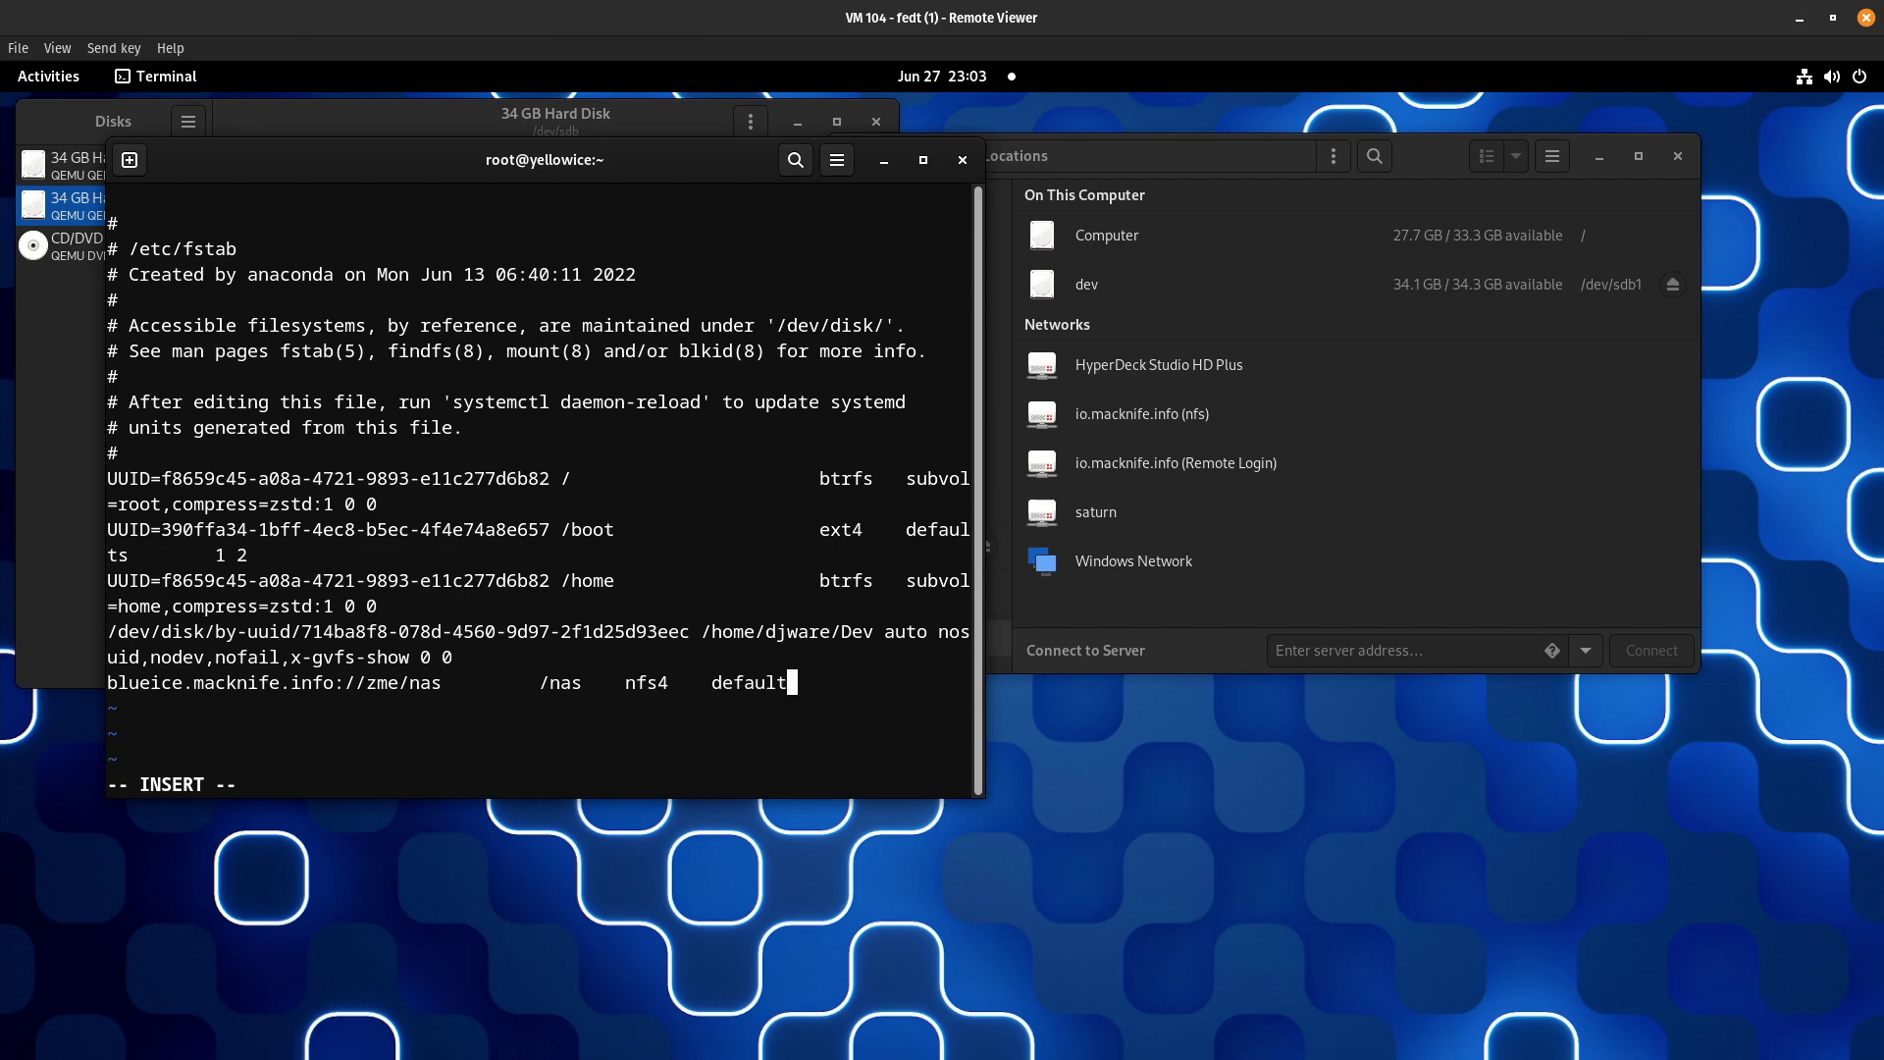
{"action": "type", "text": "s        0 1"}
{"action": "key", "text": "Escape"}
{"action": "type", "text": ":wq"}
{"action": "key", "text": "Return"}
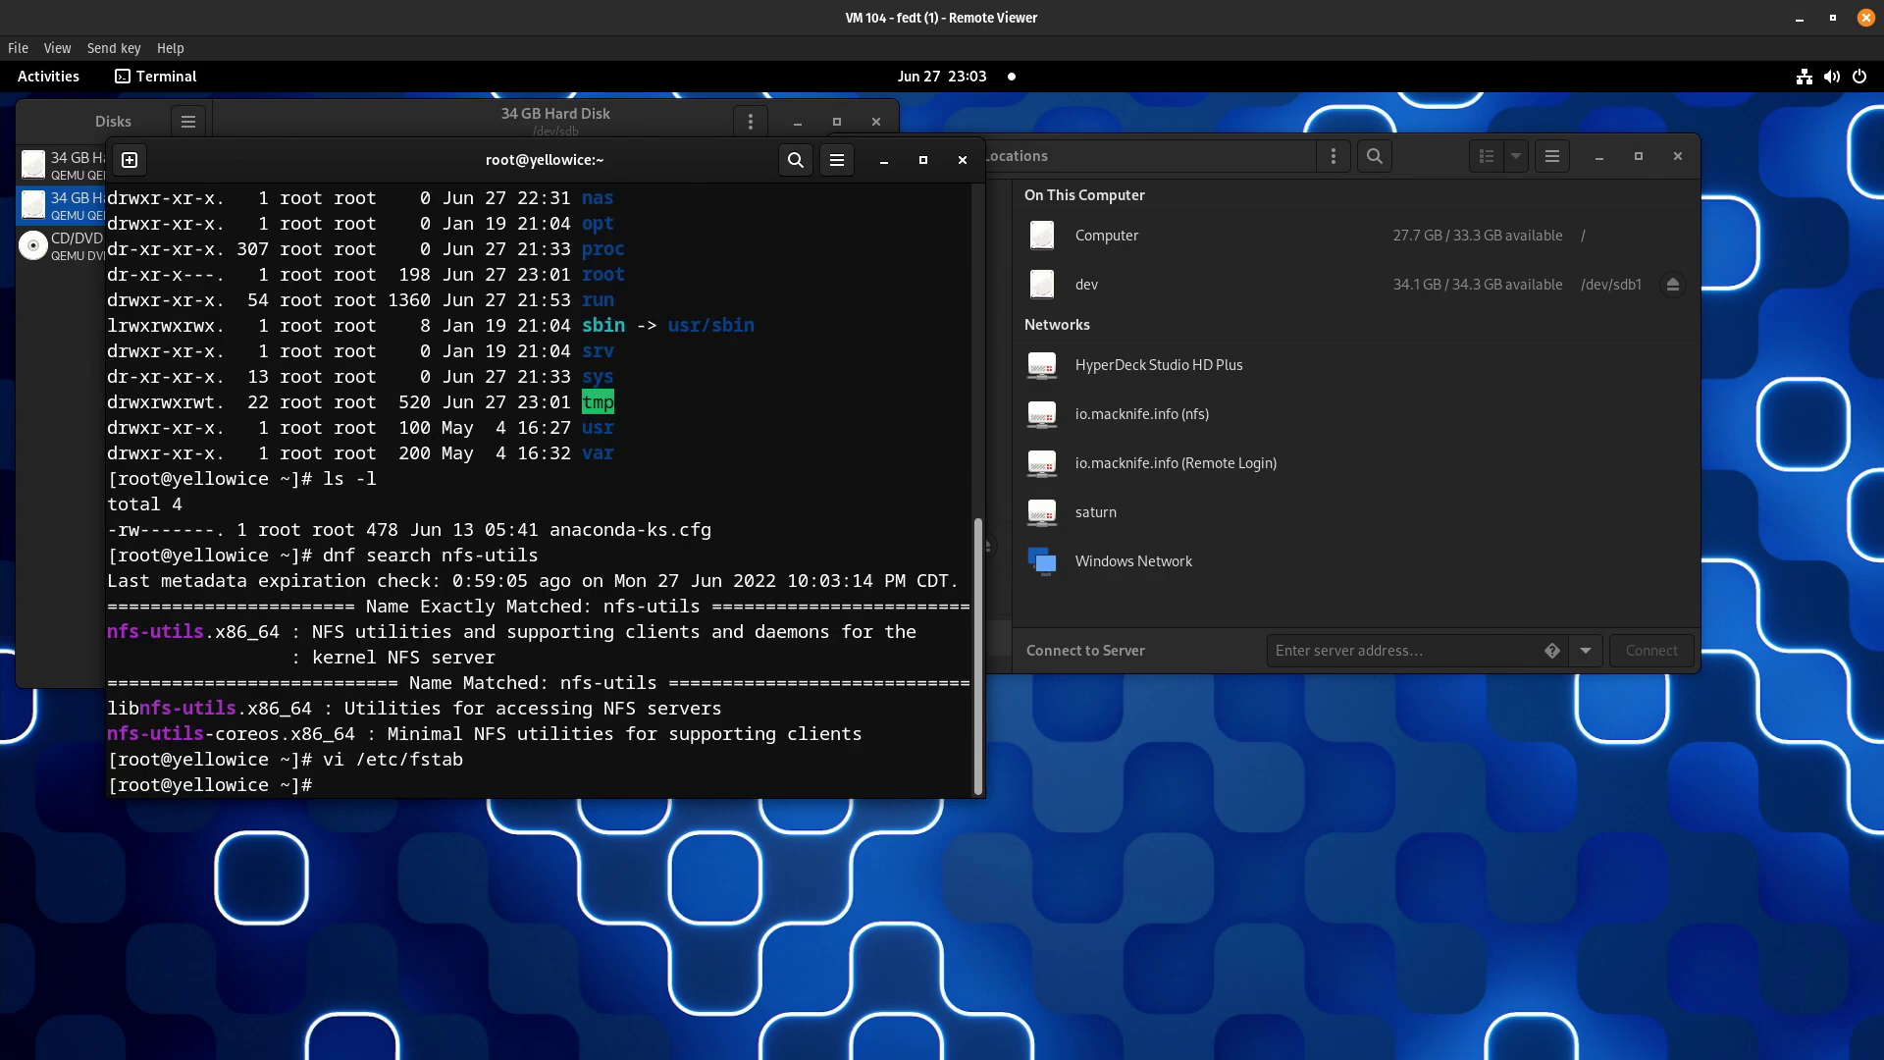
Run mount -a, reload systemd with systemctl daemon-reload, then run mount -a again.
{"action": "type", "text": "sudo"}
{"action": "key", "text": "BackSpace"}
{"action": "key", "text": "BackSpace"}
{"action": "key", "text": "BackSpace"}
{"action": "key", "text": "BackSpace"}
{"action": "key", "text": "BackSpace"}
{"action": "type", "text": "mount -a"}
{"action": "key", "text": "Return"}
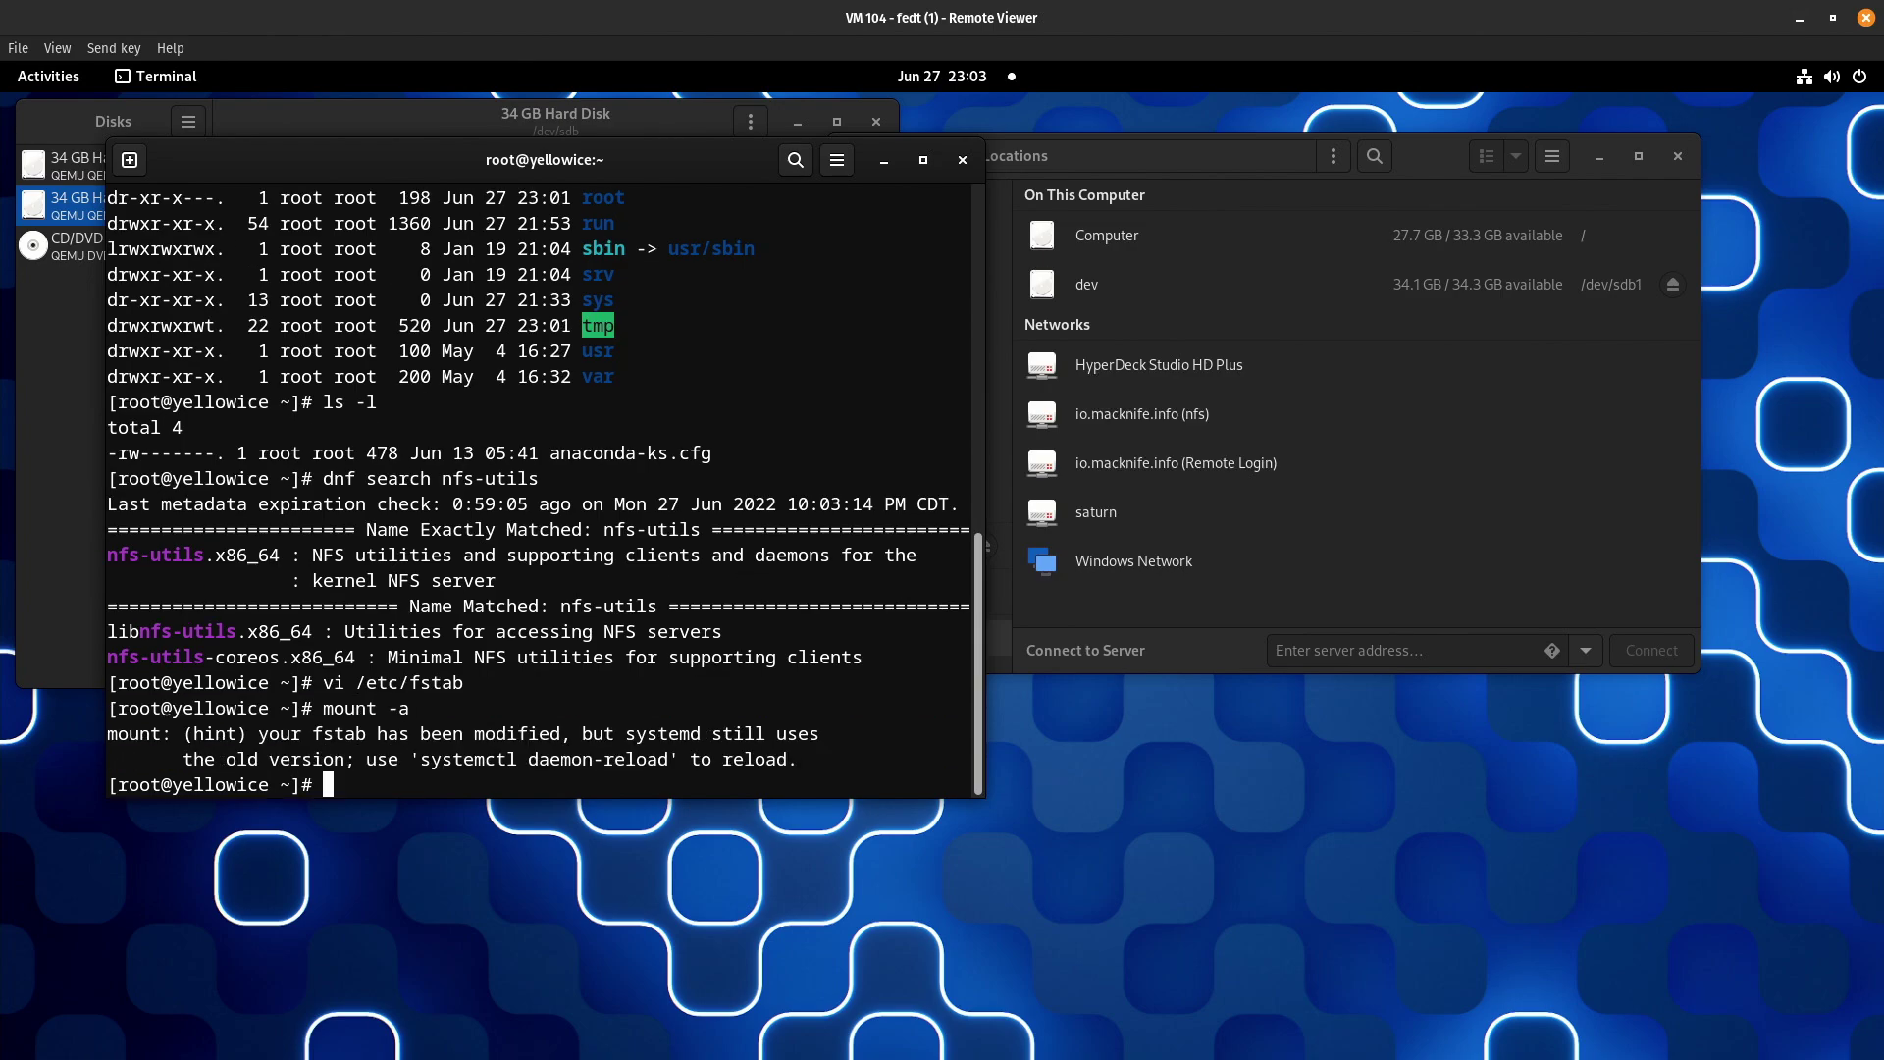
{"action": "type", "text": "systemctl daemon-reload"}
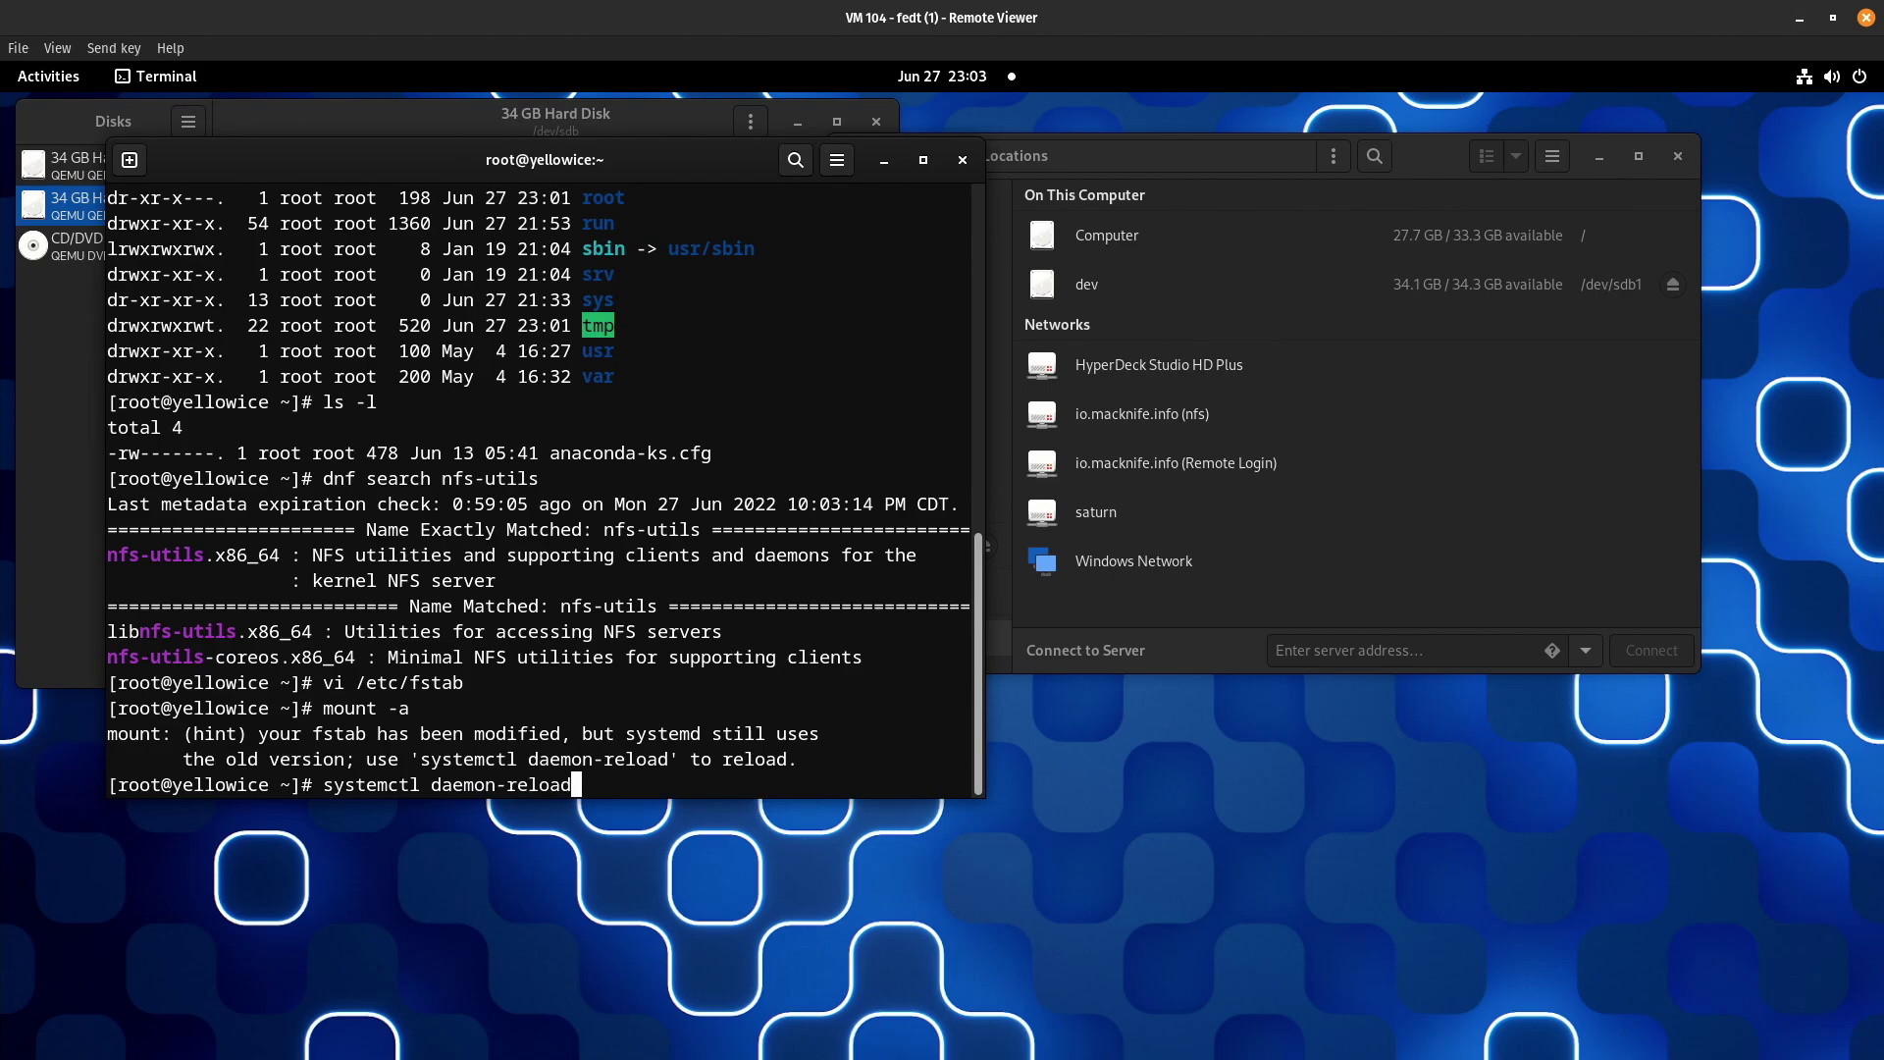
{"action": "key", "text": "Return"}
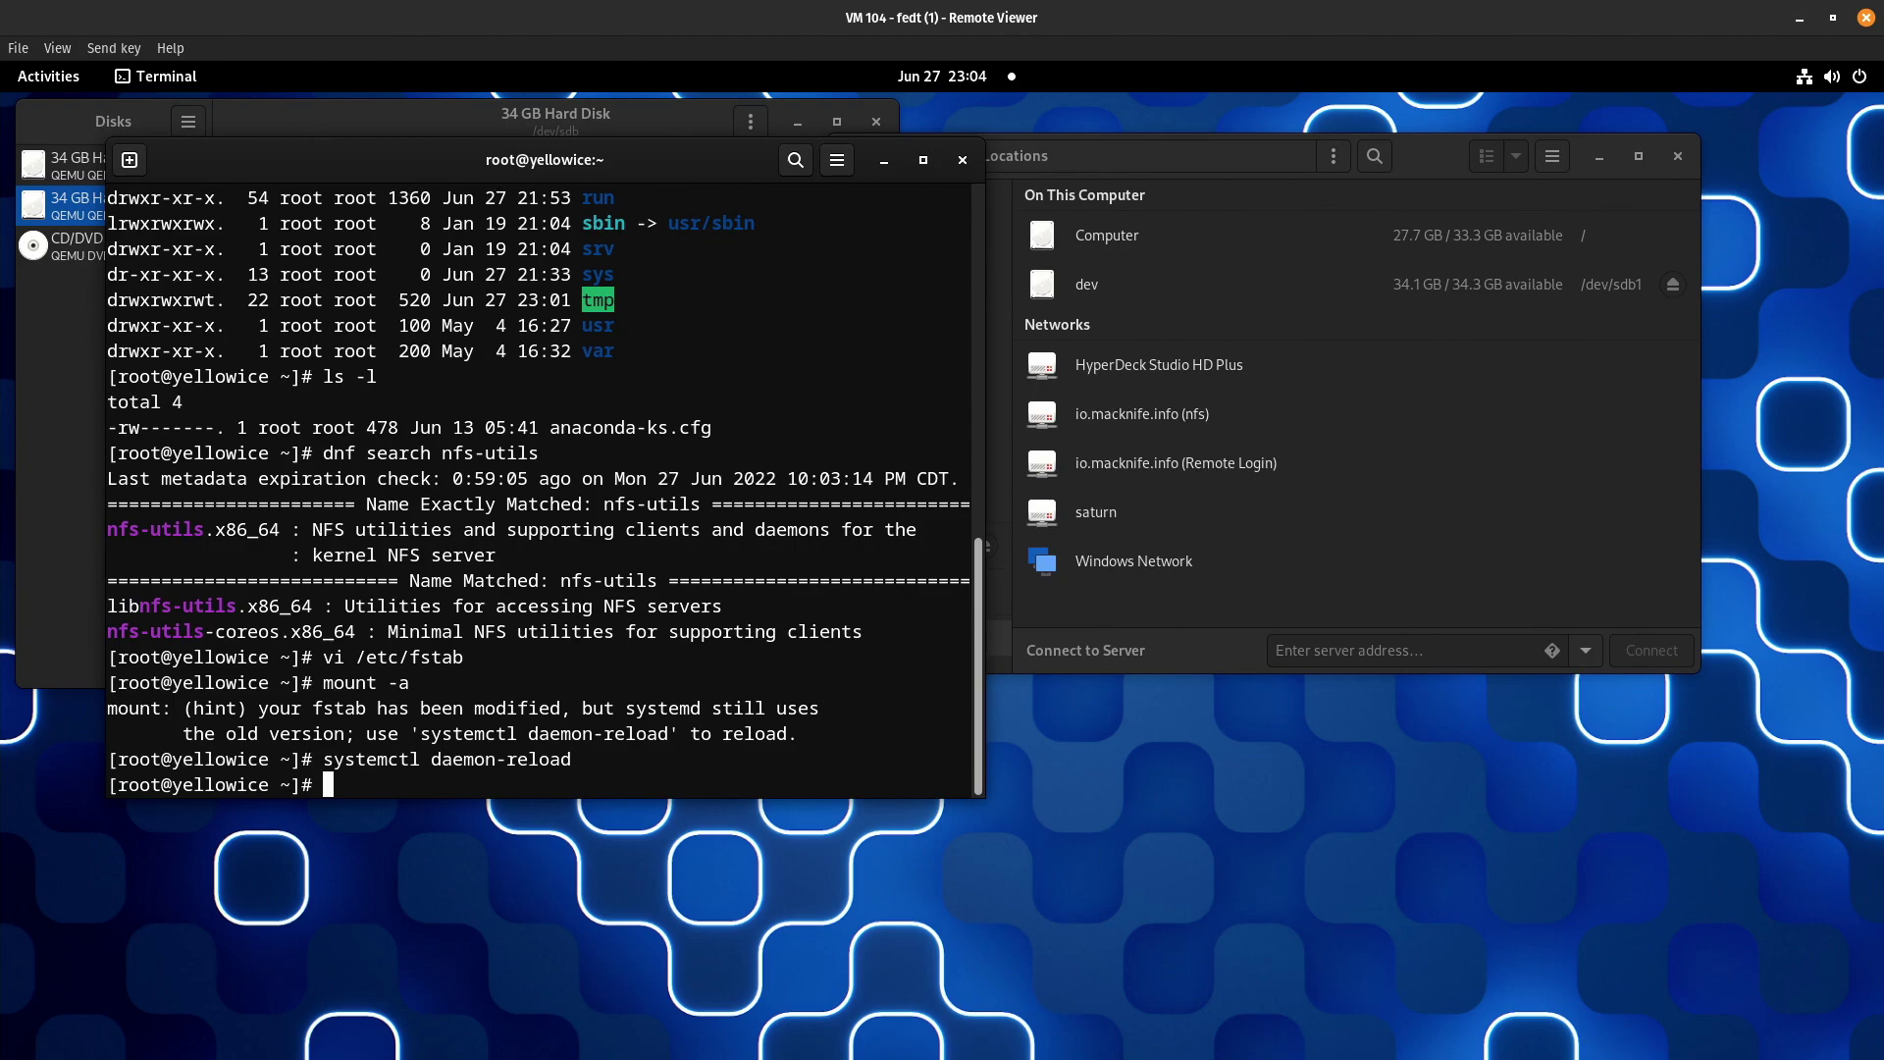
{"action": "type", "text": "sudo mo"}
{"action": "type", "text": "unt"}
{"action": "key", "text": "ctrl+w"}
{"action": "key", "text": "ctrl+w"}
{"action": "type", "text": "mount -a"}
{"action": "key", "text": "Return"}
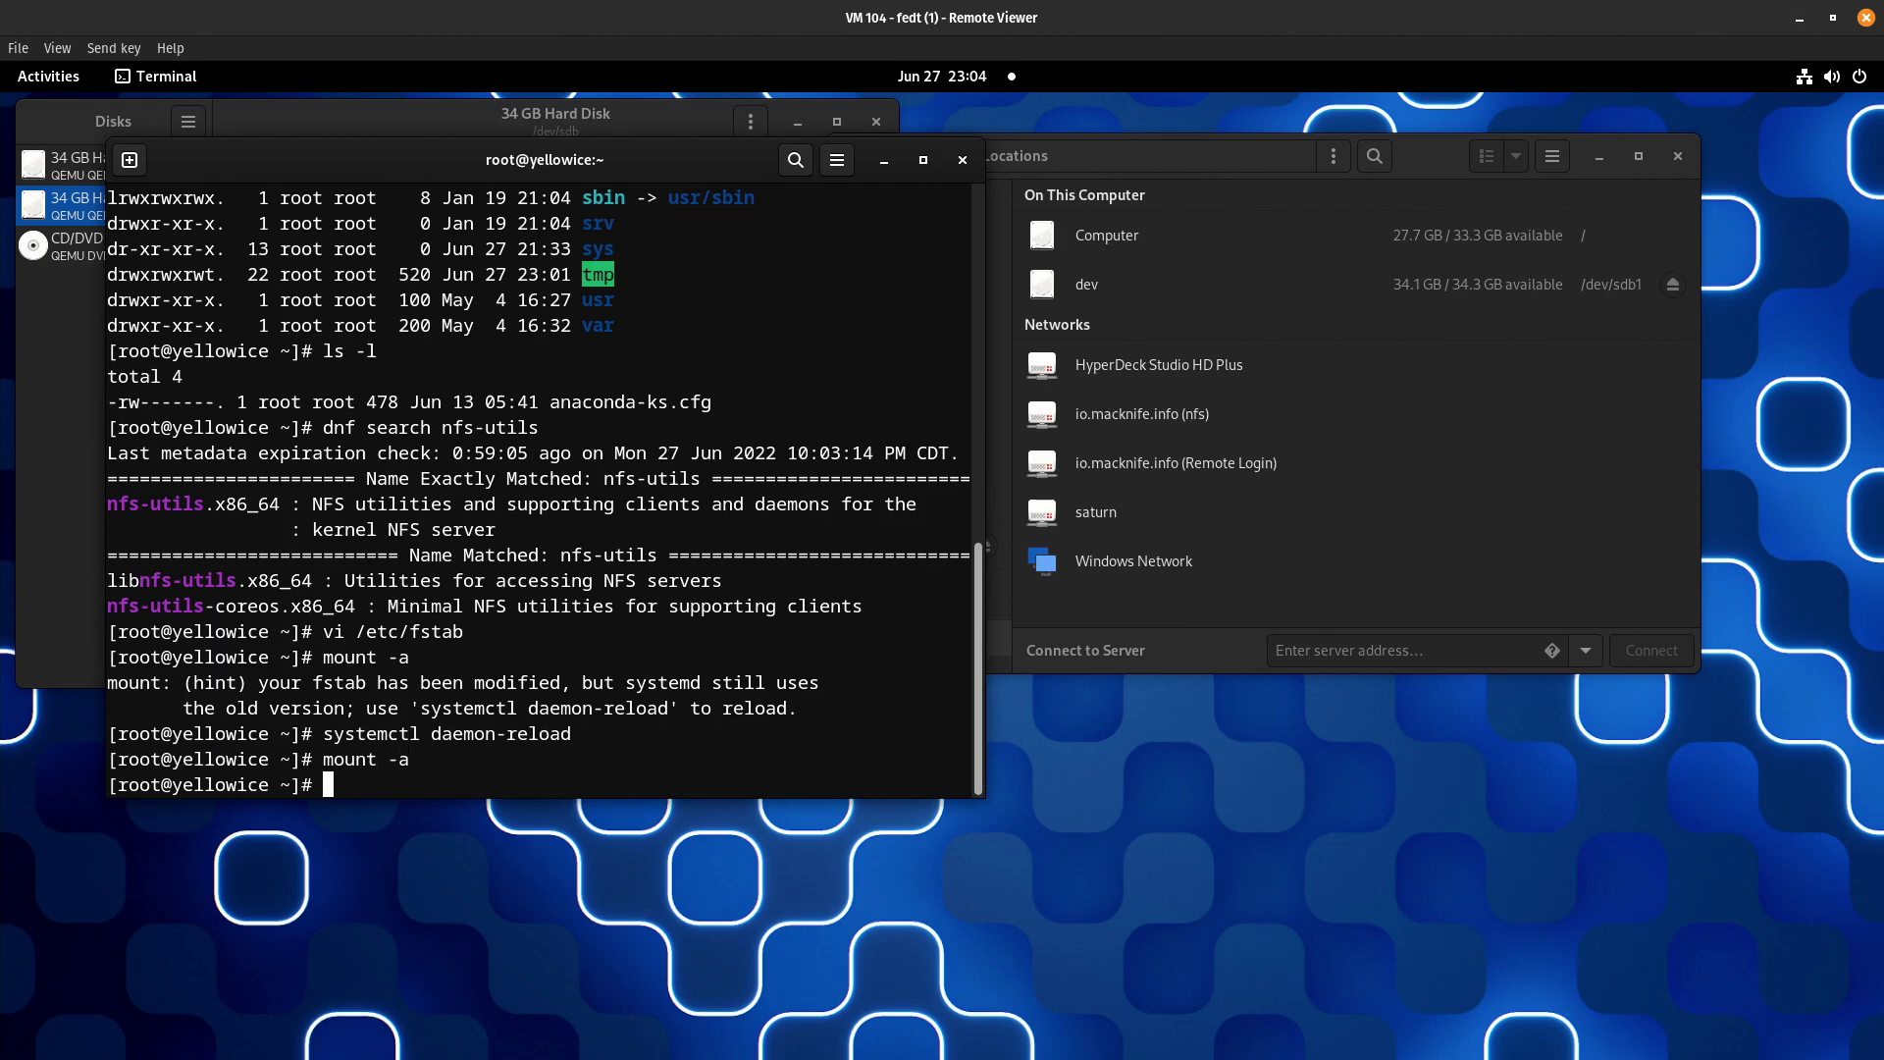
Verify the 16T NFS share at /nas with df -kh, ls /nas and ls -l /.
{"action": "type", "text": "df -kh"}
{"action": "key", "text": "Return"}
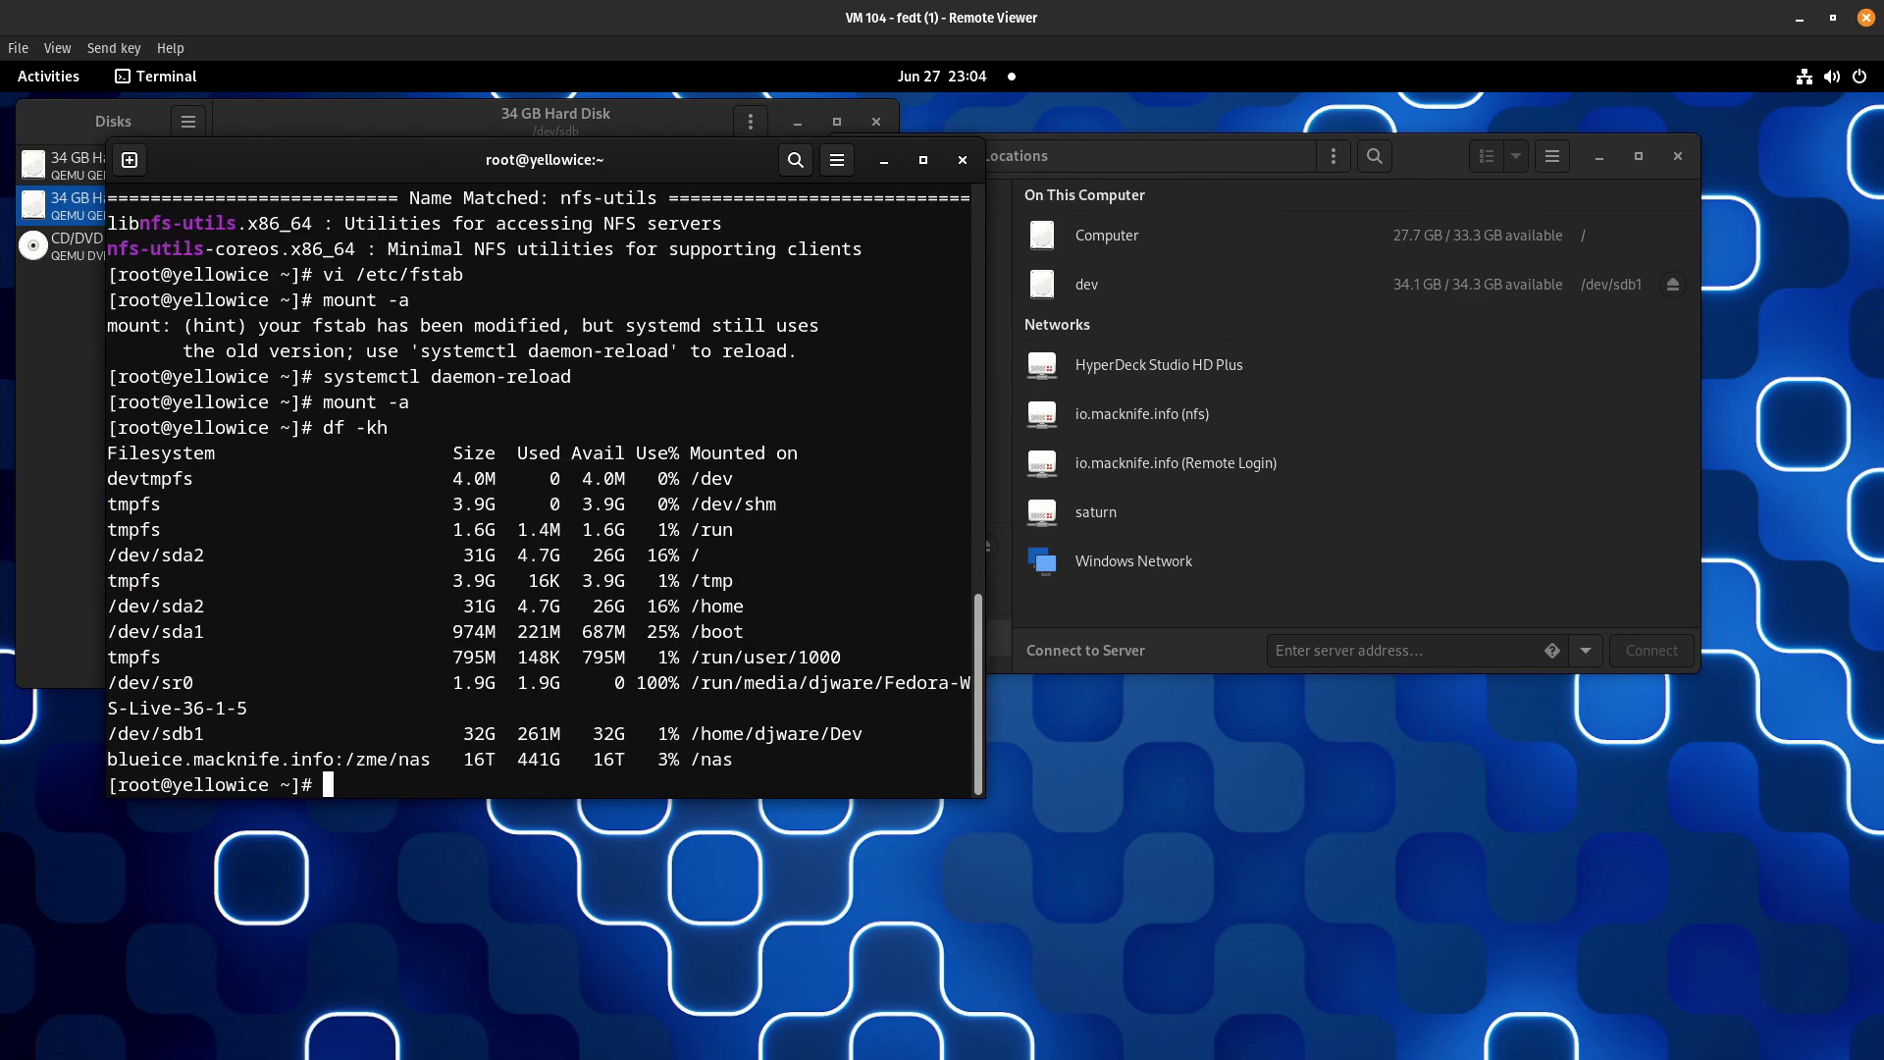
{"action": "type", "text": "ls /nas"}
{"action": "key", "text": "Return"}
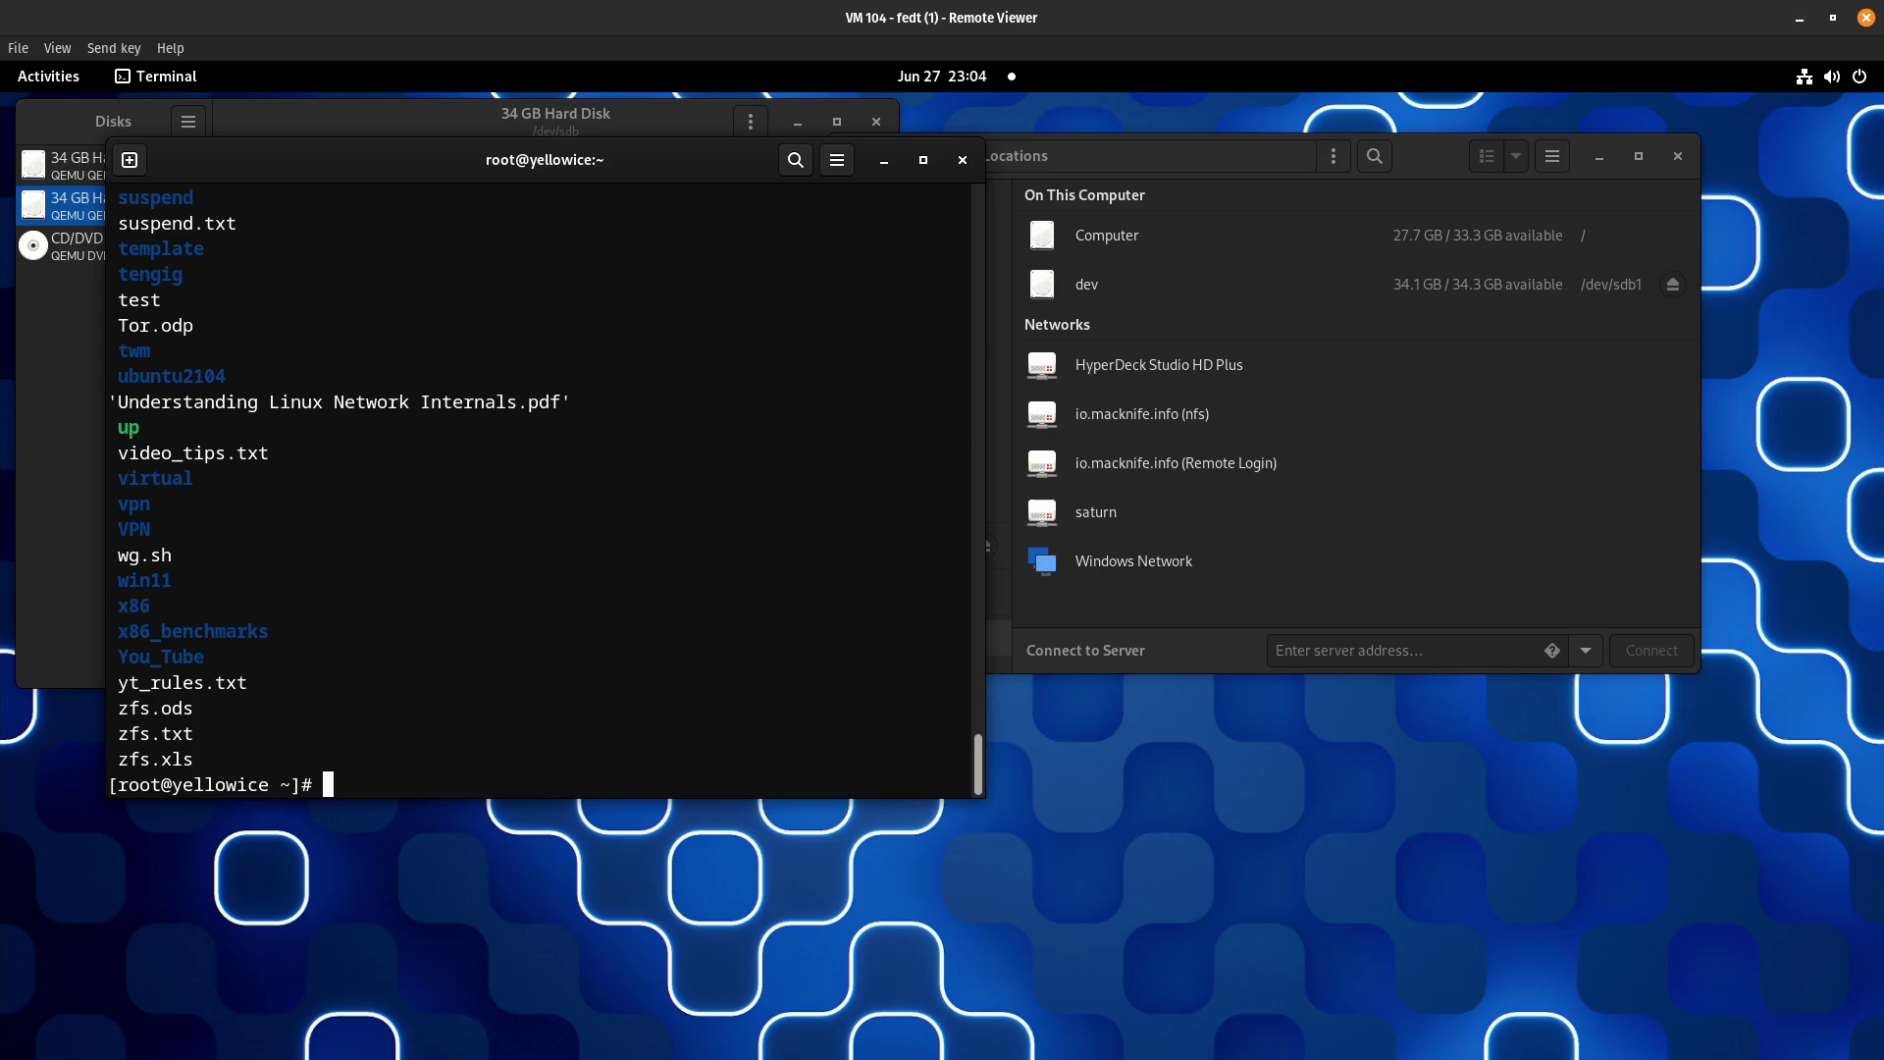
{"action": "type", "text": "ls -l /"}
{"action": "key", "text": "Return"}
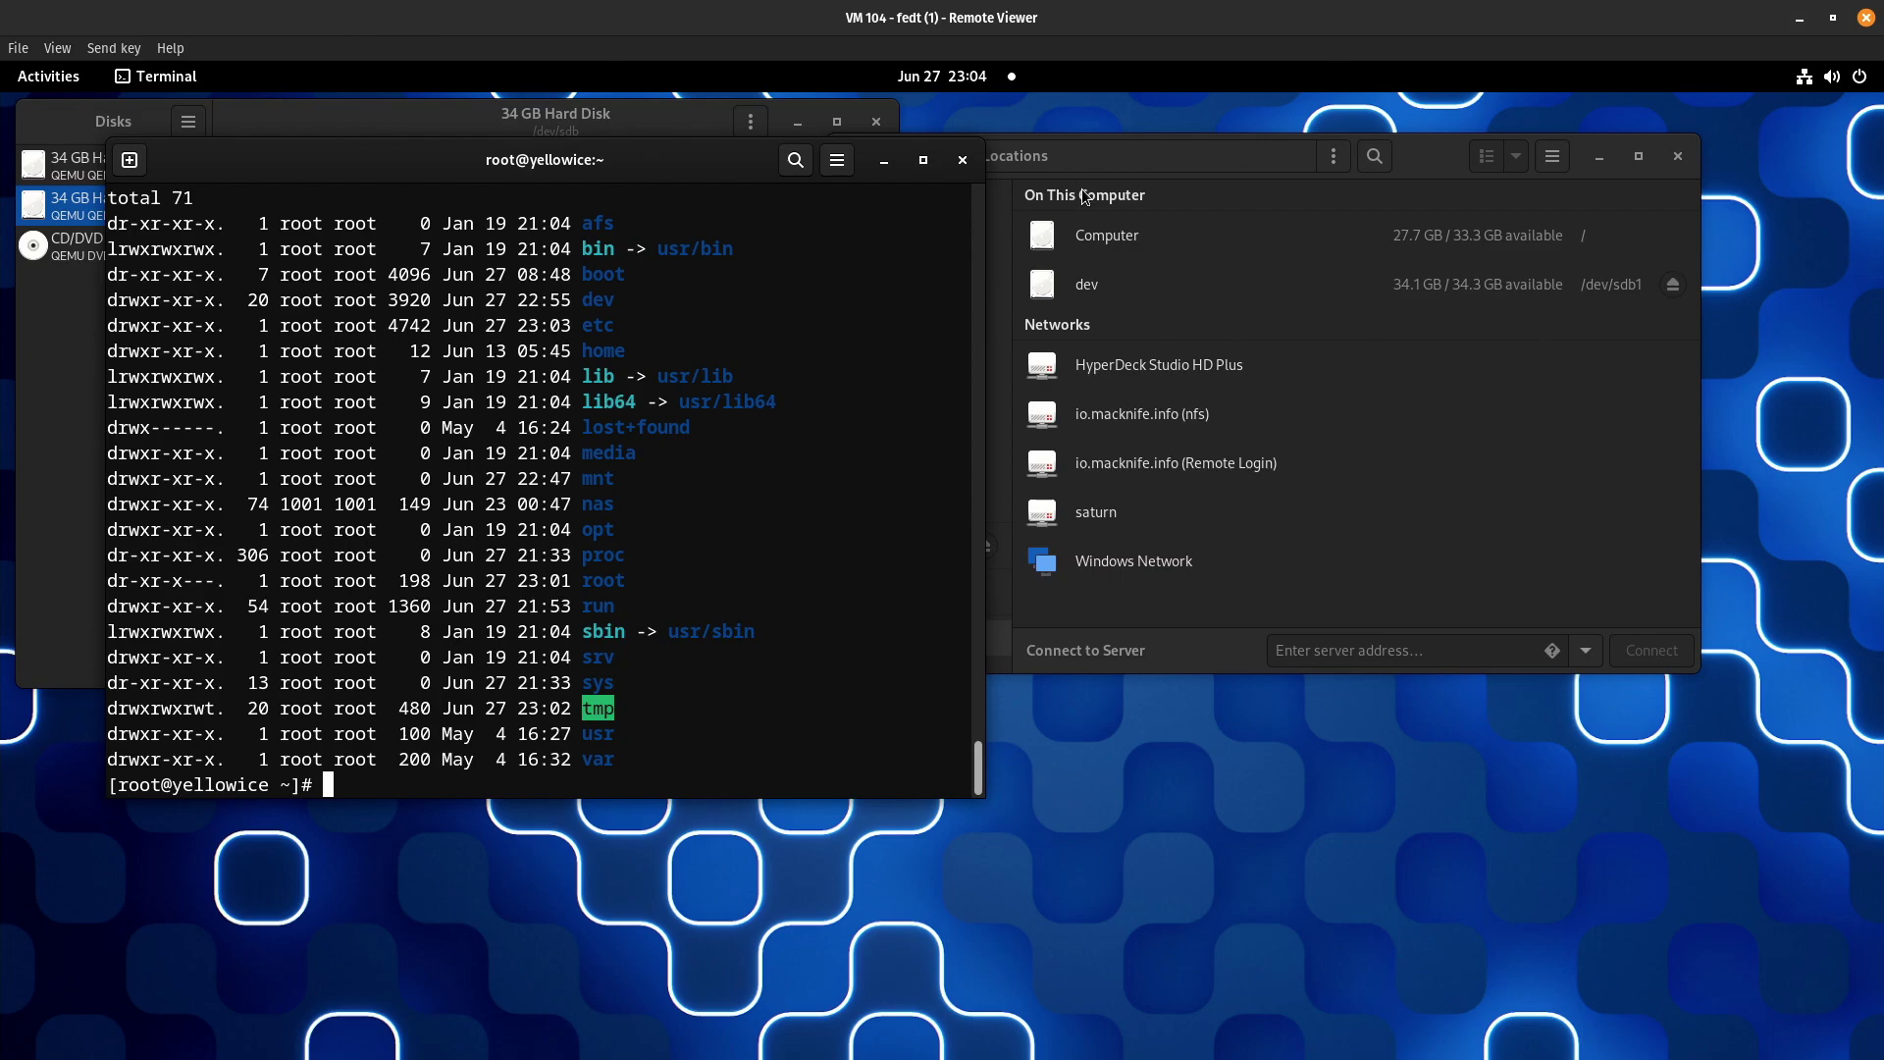
In Files, open Computer, add the nas folder as a sidebar bookmark and open it.
{"action": "left_click", "coordinate": [1152, 161]}
{"action": "left_click", "coordinate": [1333, 156]}
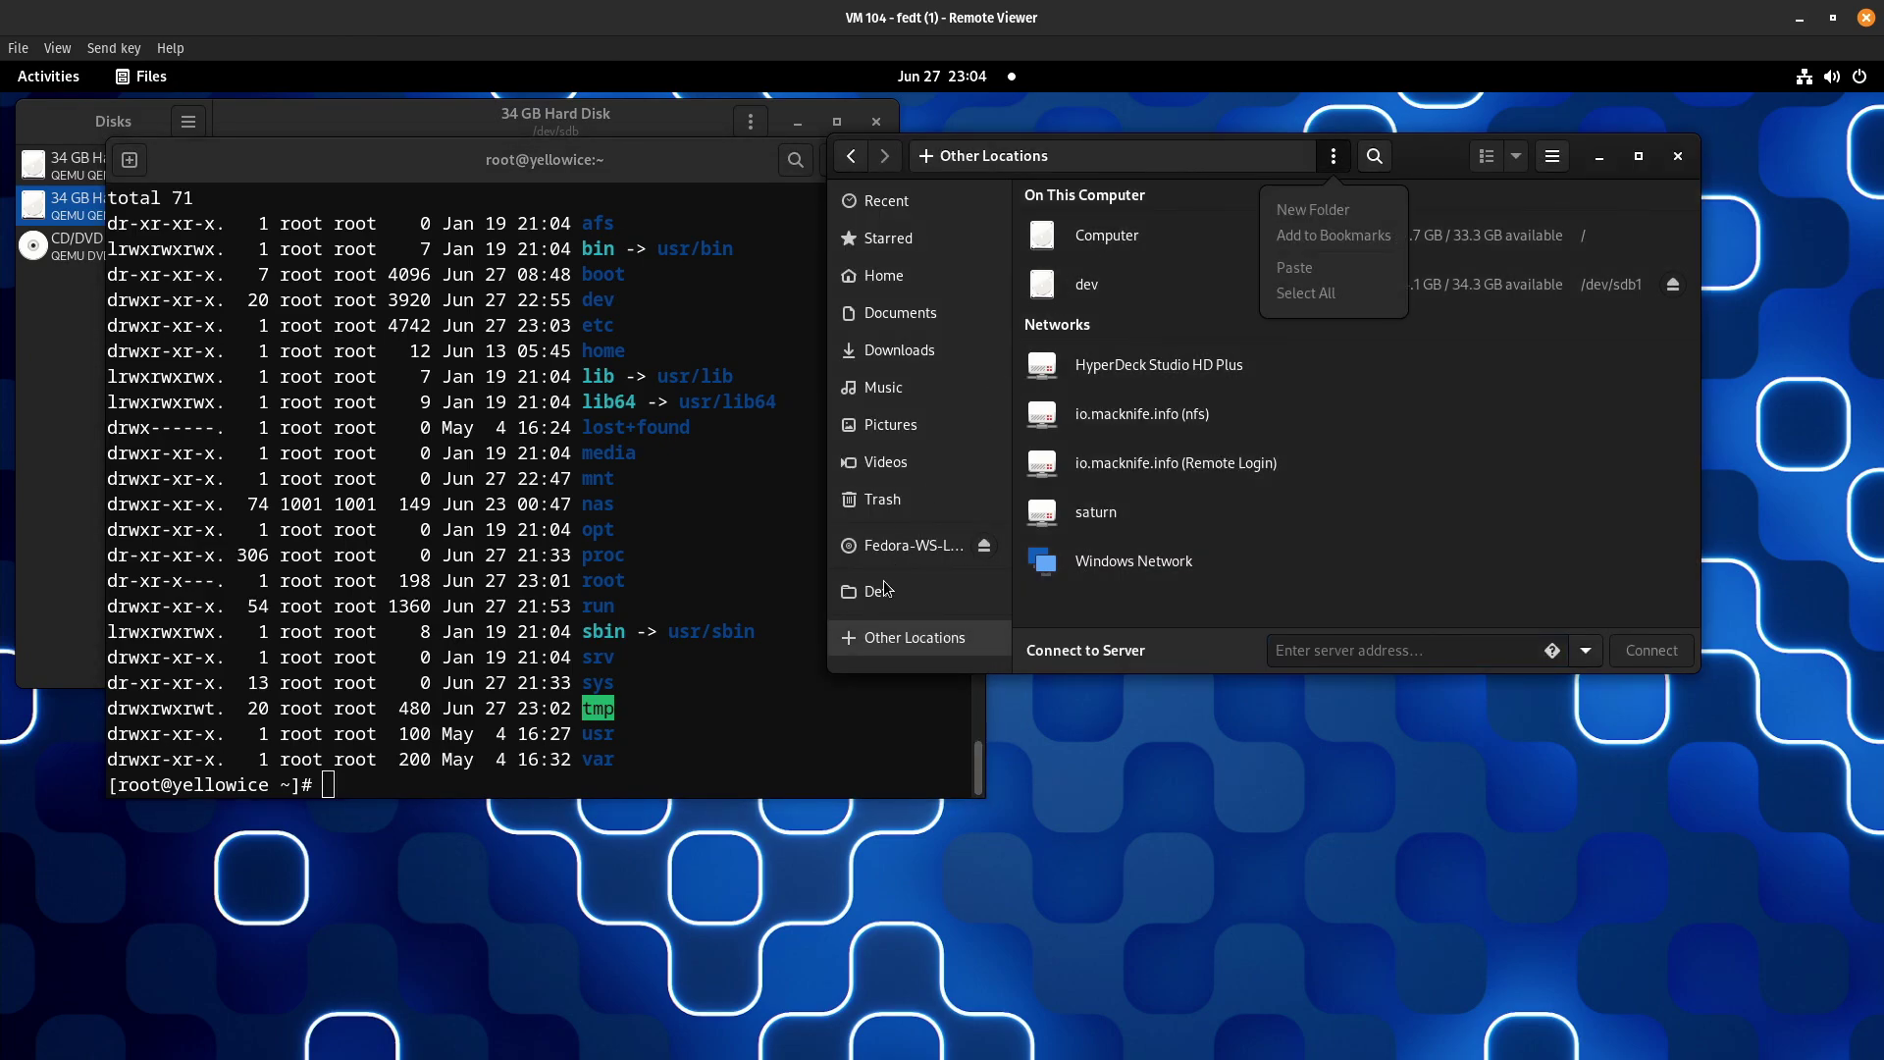
{"action": "left_click", "coordinate": [907, 638]}
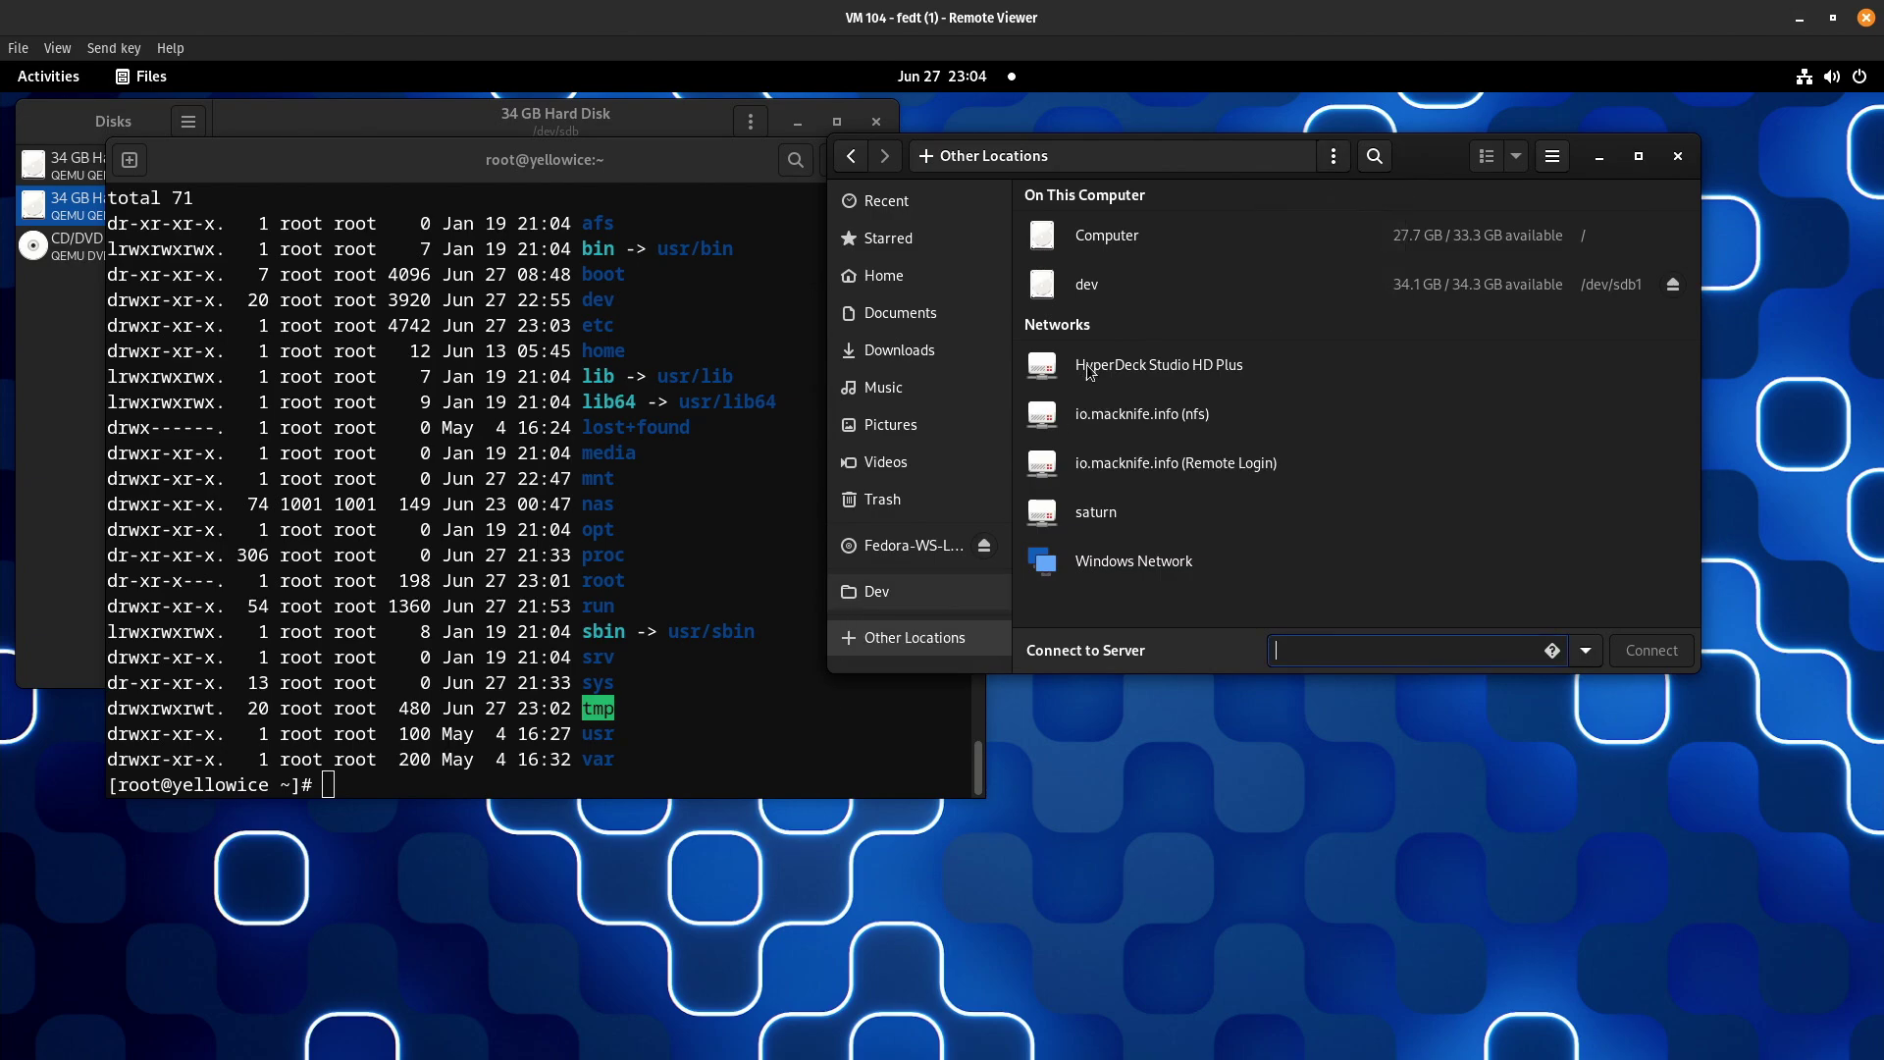
{"action": "left_click", "coordinate": [1104, 238]}
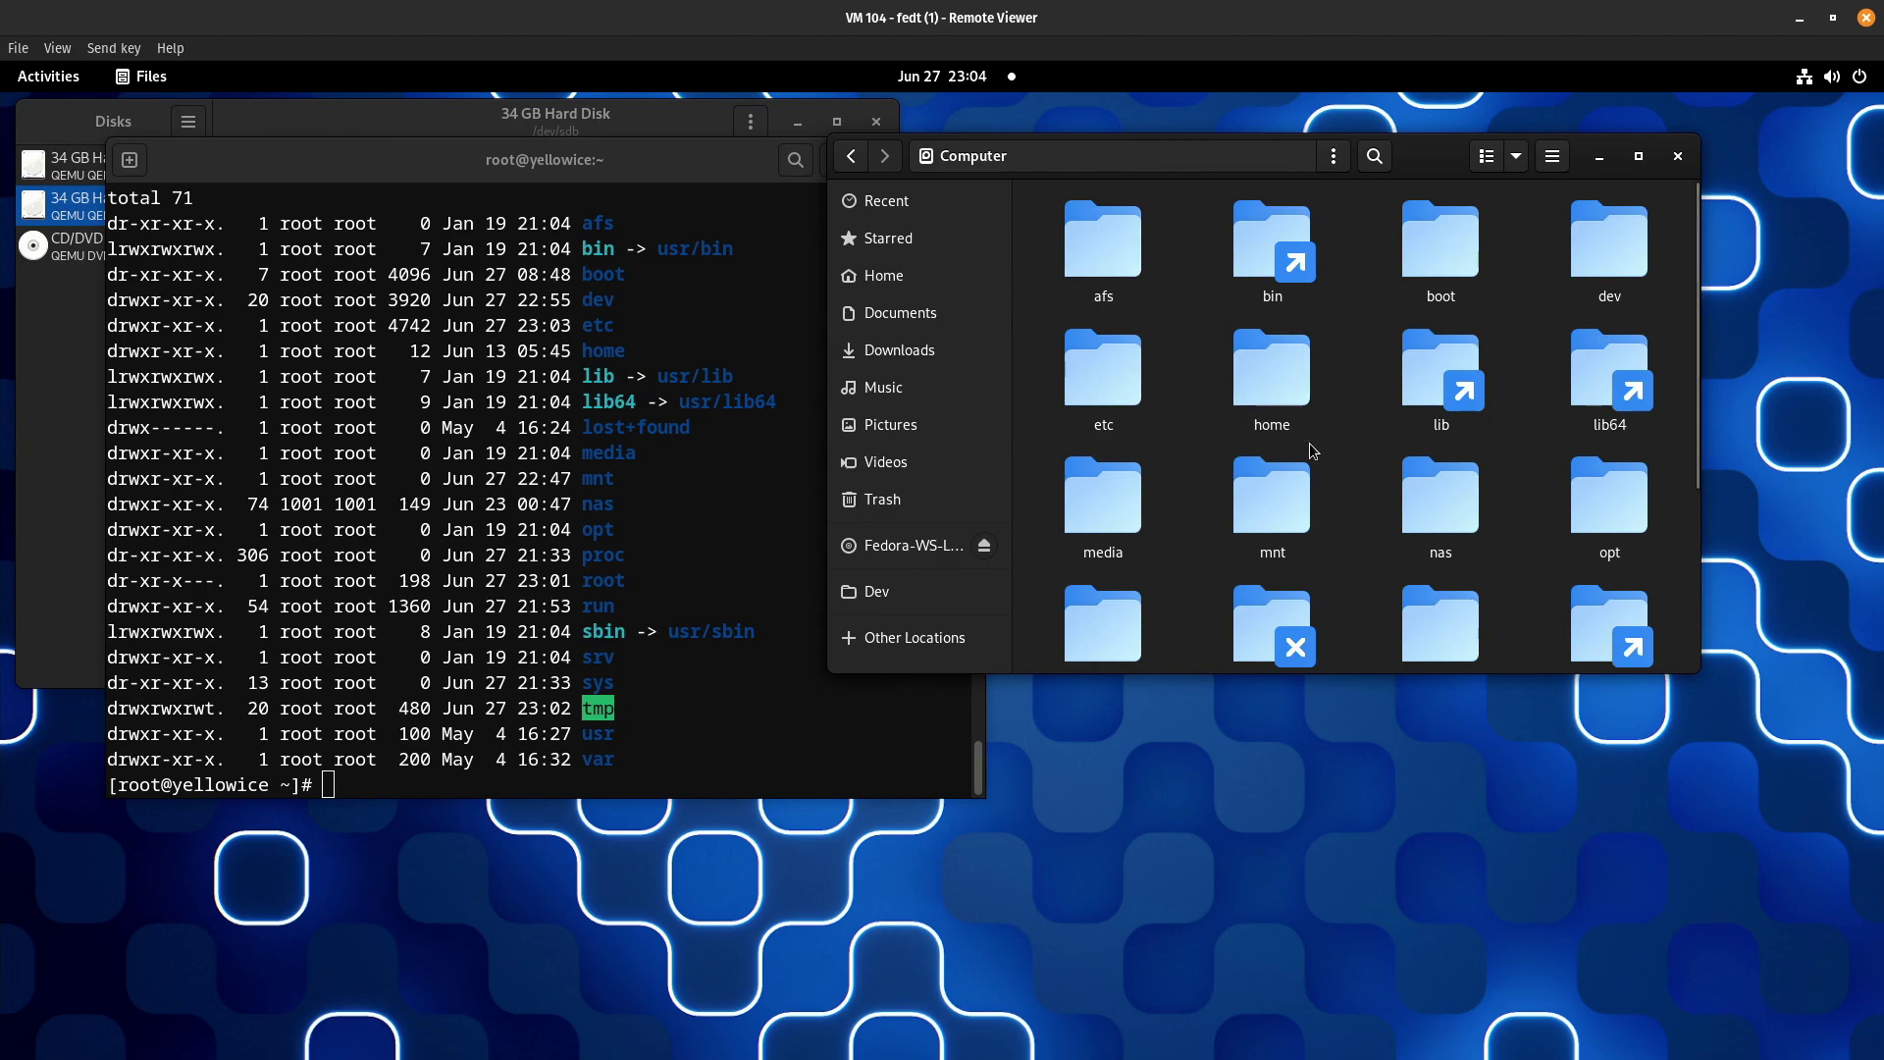
{"action": "scroll", "coordinate": [1309, 444], "scroll_direction": "down", "scroll_amount": 3}
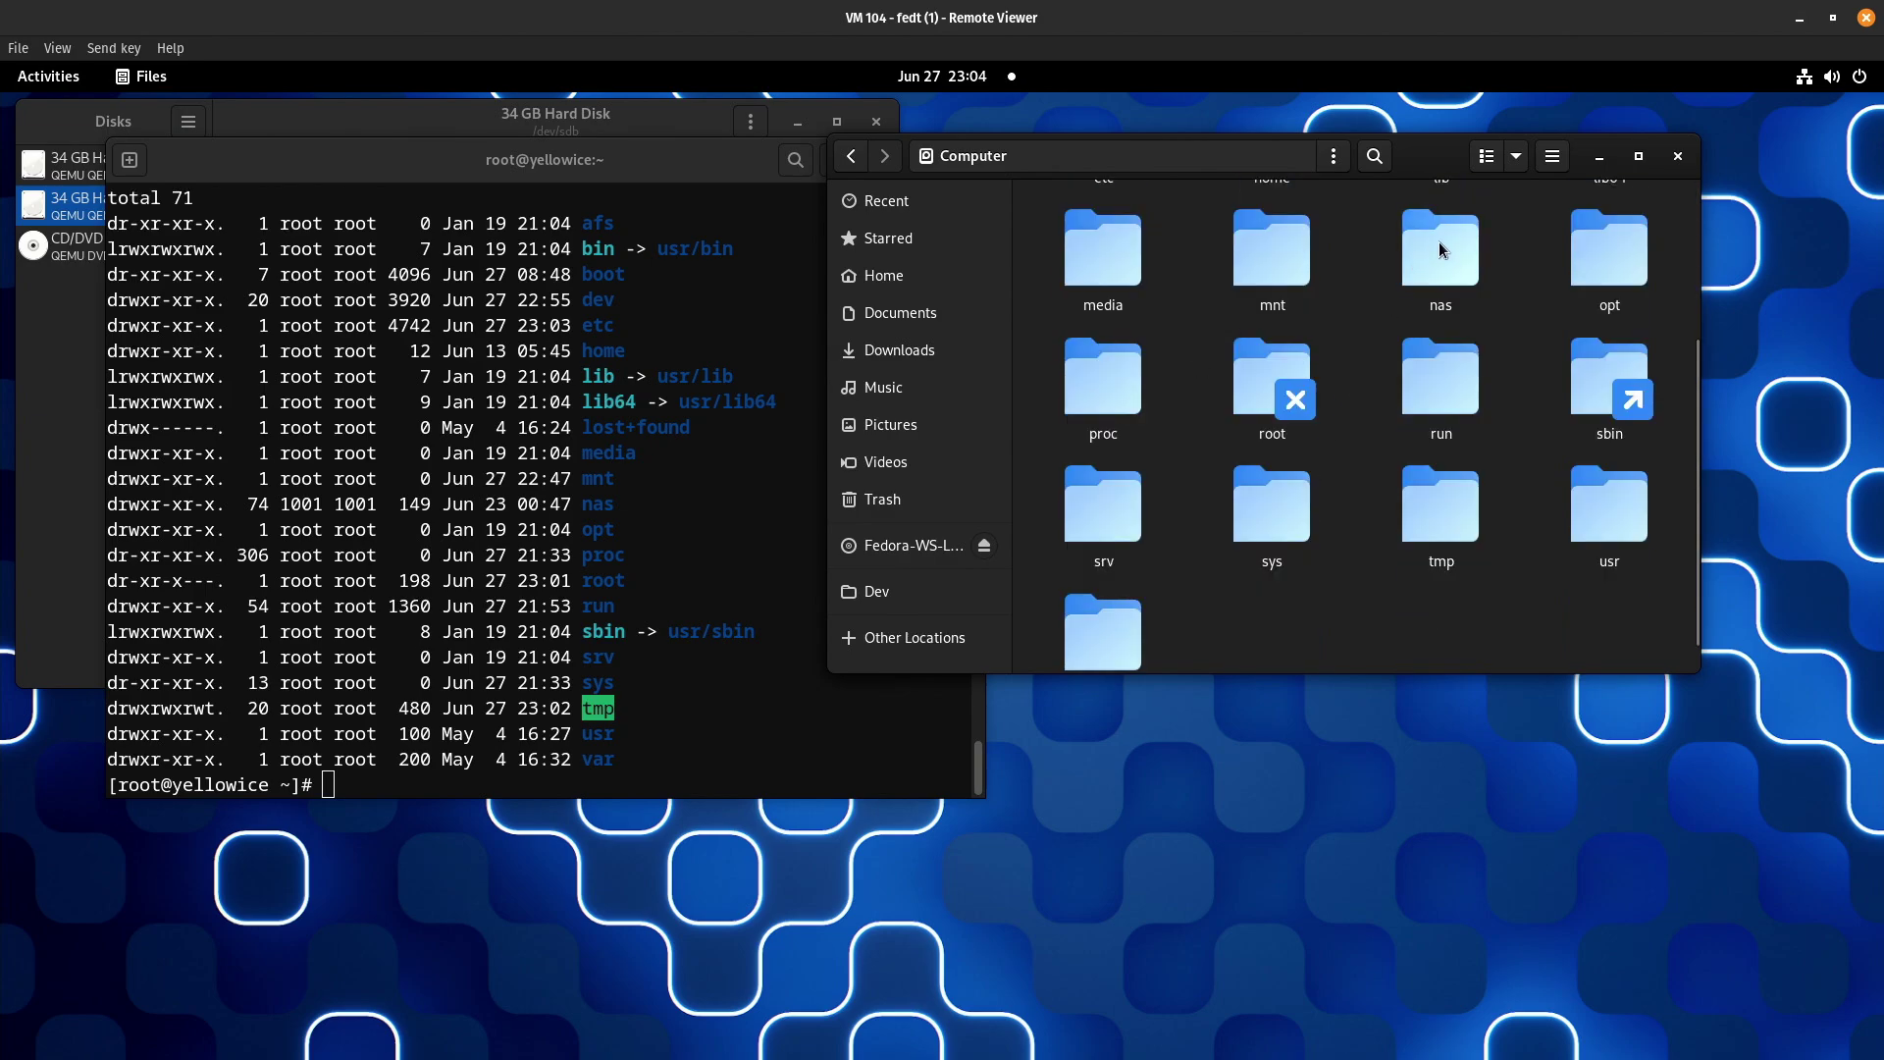
{"action": "left_click_drag", "start_coordinate": [1441, 248], "coordinate": [949, 602]}
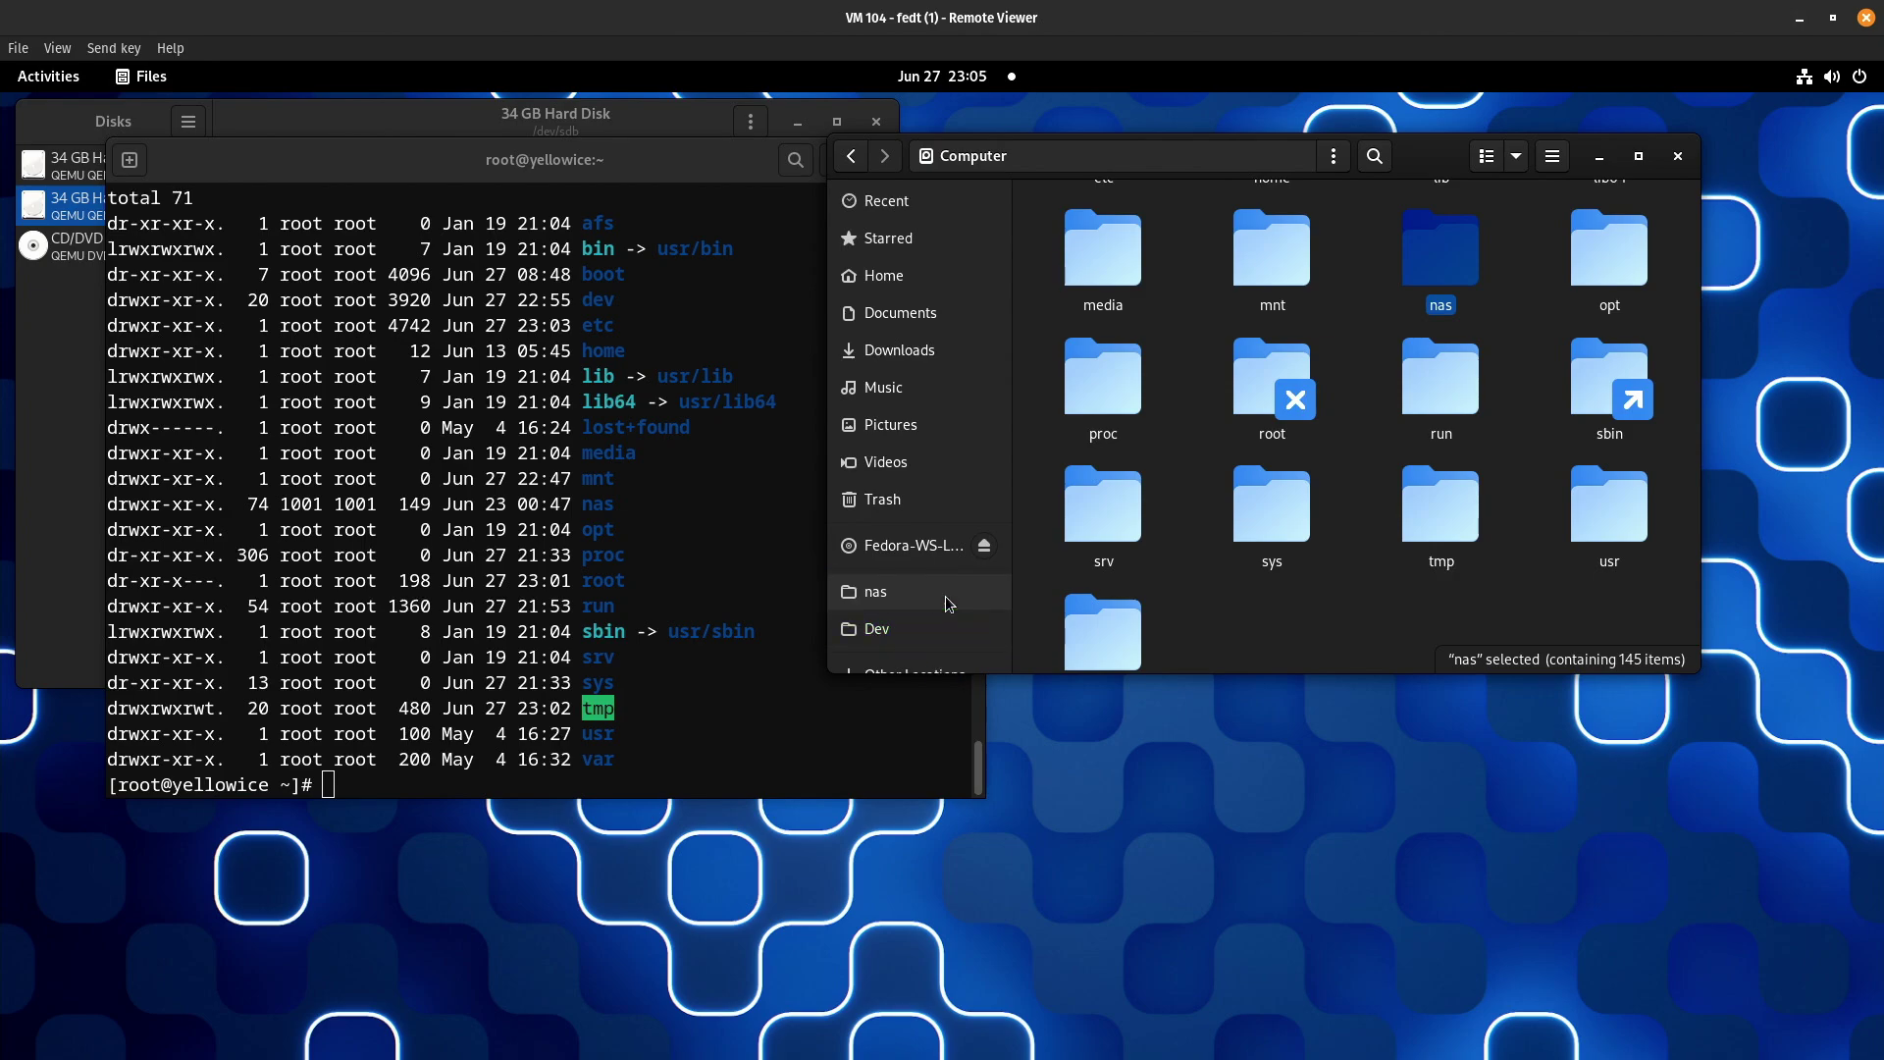
{"action": "left_click", "coordinate": [949, 603]}
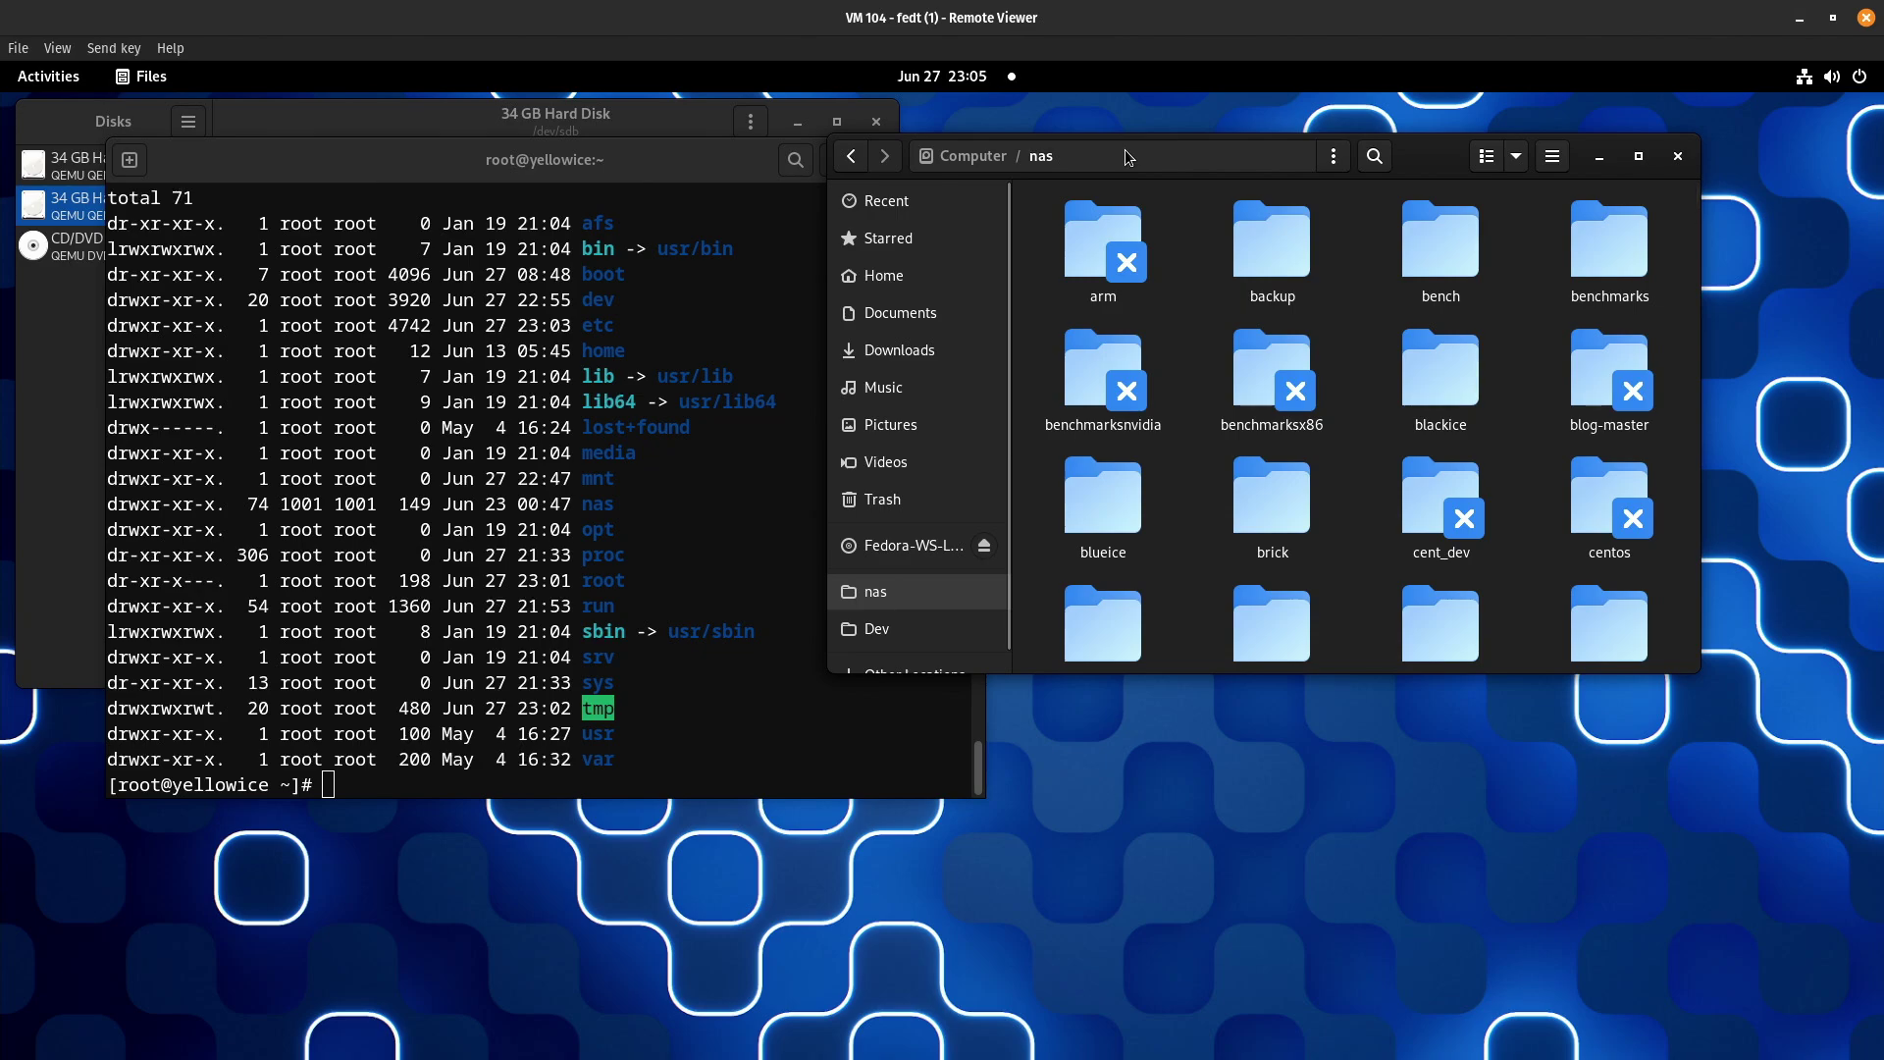
Shift the Files window left, scroll through the nas subfolders, and bring Disks forward.
{"action": "left_click_drag", "start_coordinate": [1125, 149], "coordinate": [912, 150]}
{"action": "scroll", "coordinate": [1155, 462], "scroll_direction": "down", "scroll_amount": 5}
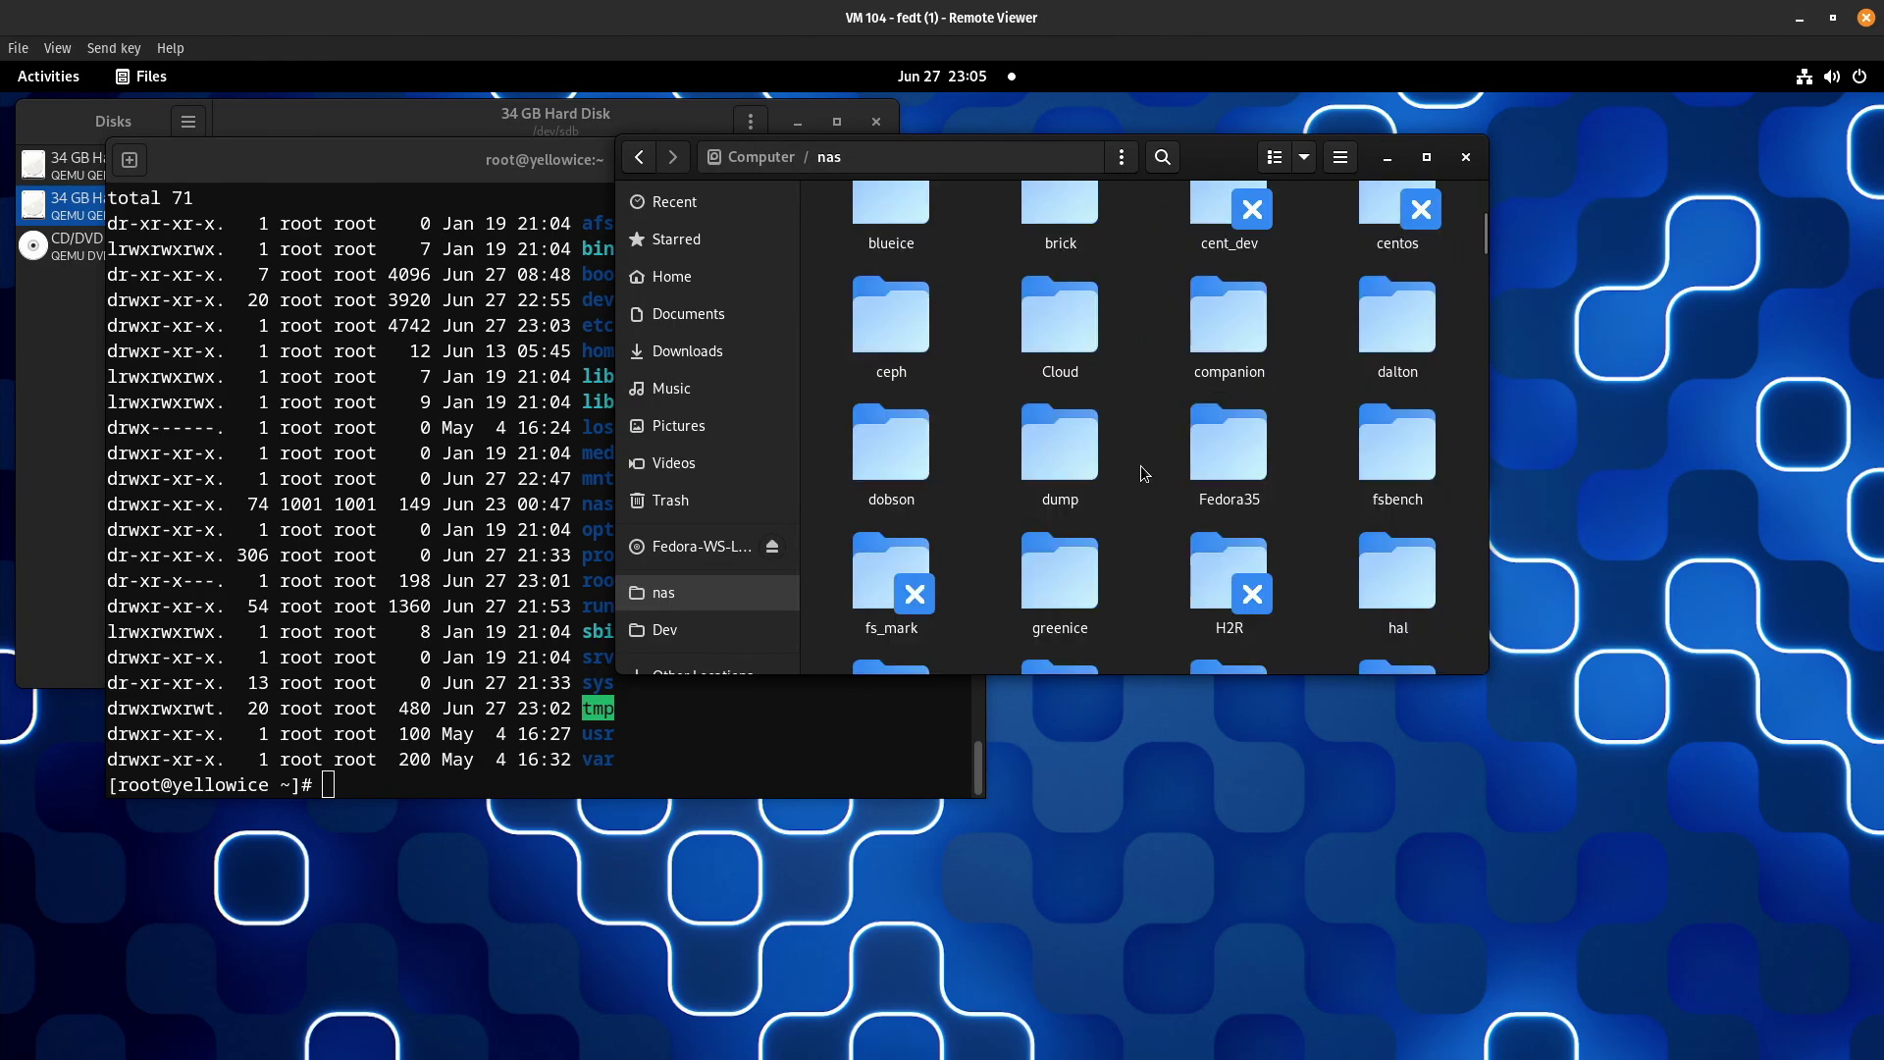
{"action": "scroll", "coordinate": [1145, 474], "scroll_direction": "down", "scroll_amount": 5}
{"action": "scroll", "coordinate": [1140, 466], "scroll_direction": "up", "scroll_amount": 10}
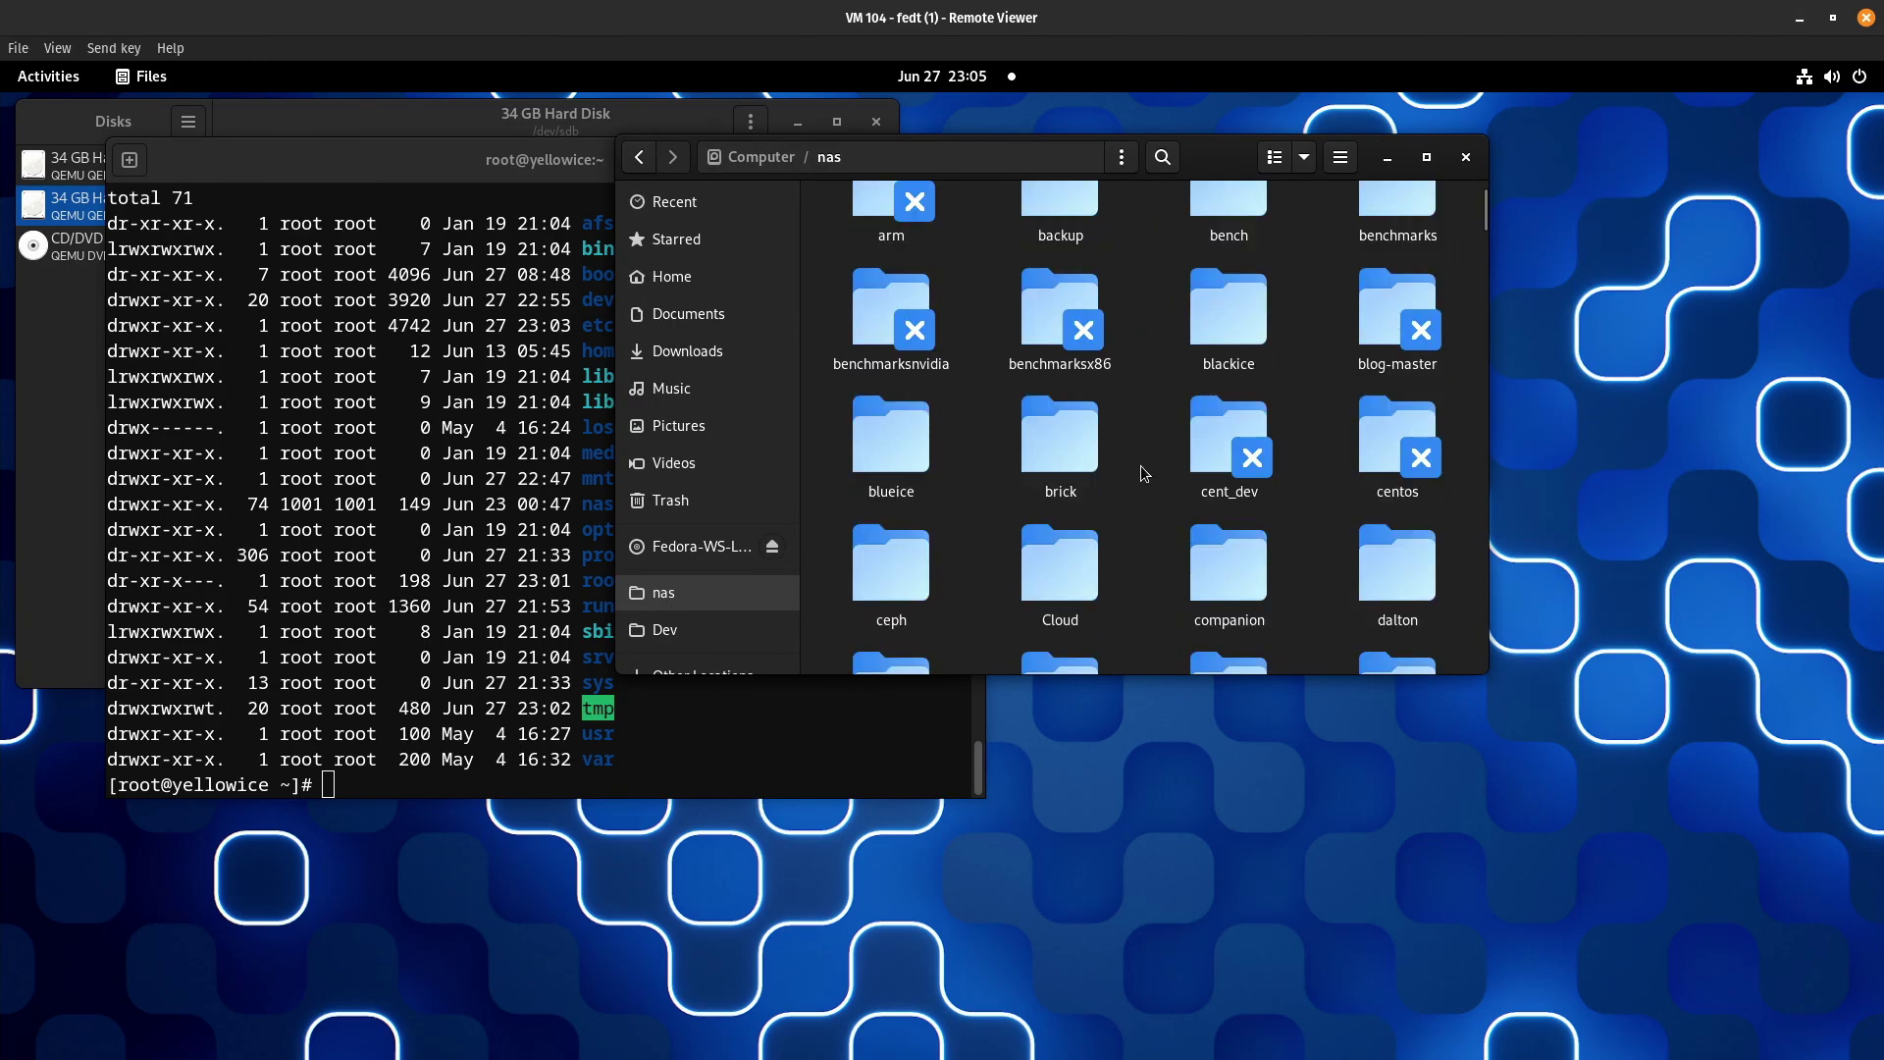
{"action": "left_click", "coordinate": [304, 104]}
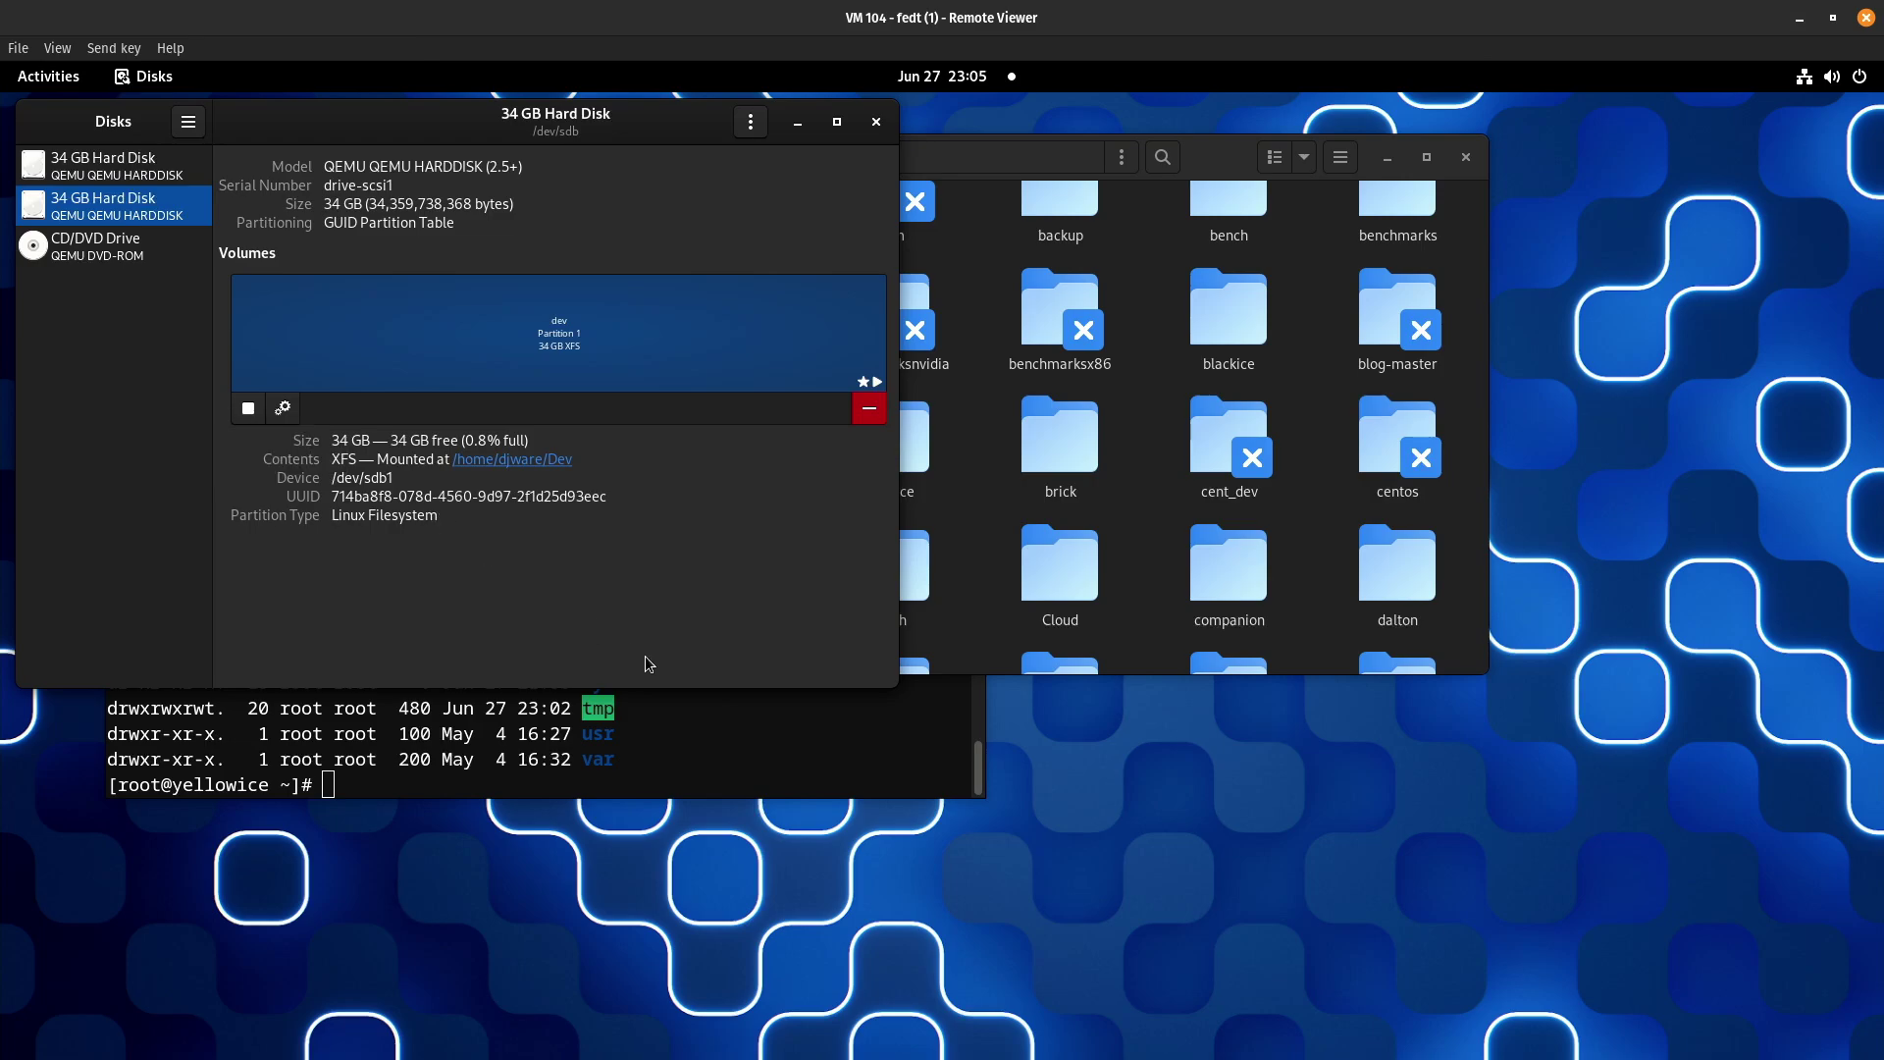
Close the Files window and move the terminal to the upper right, uncovering Disks.
{"action": "left_click", "coordinate": [708, 736]}
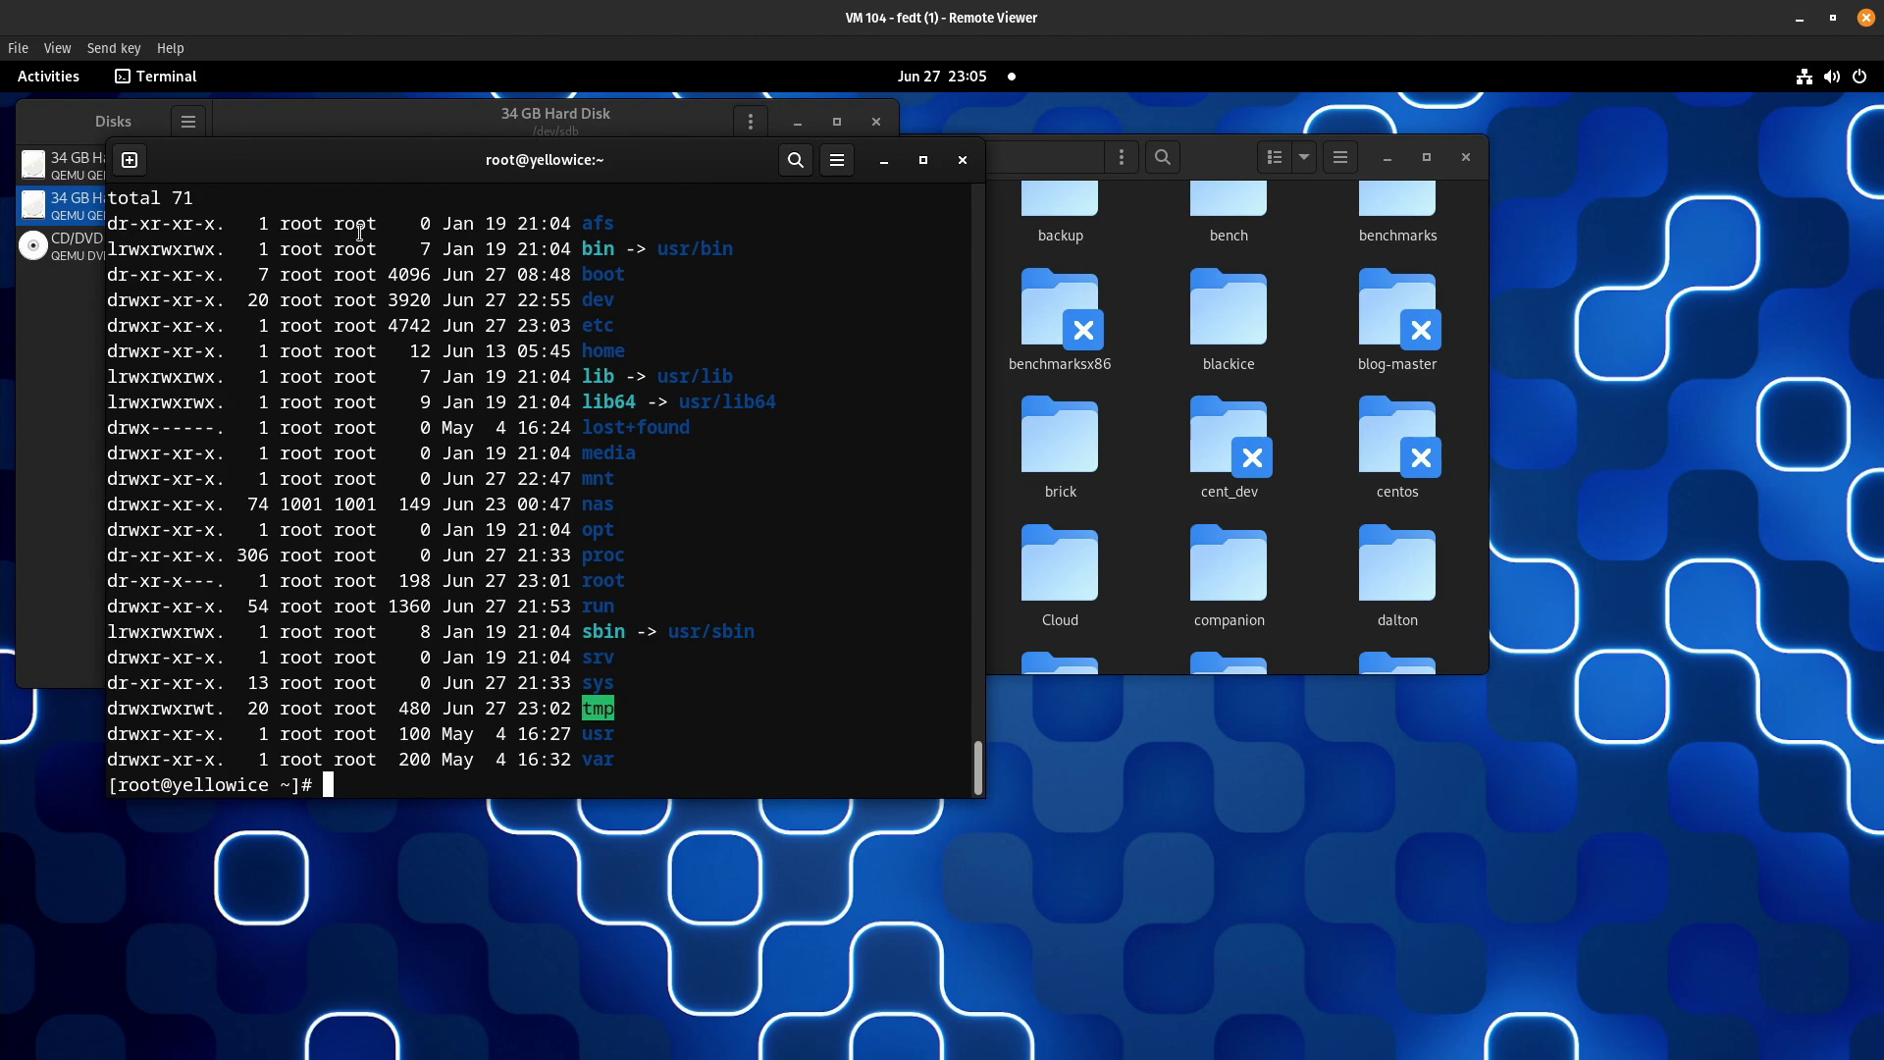
{"action": "left_click_drag", "start_coordinate": [302, 159], "coordinate": [493, 244]}
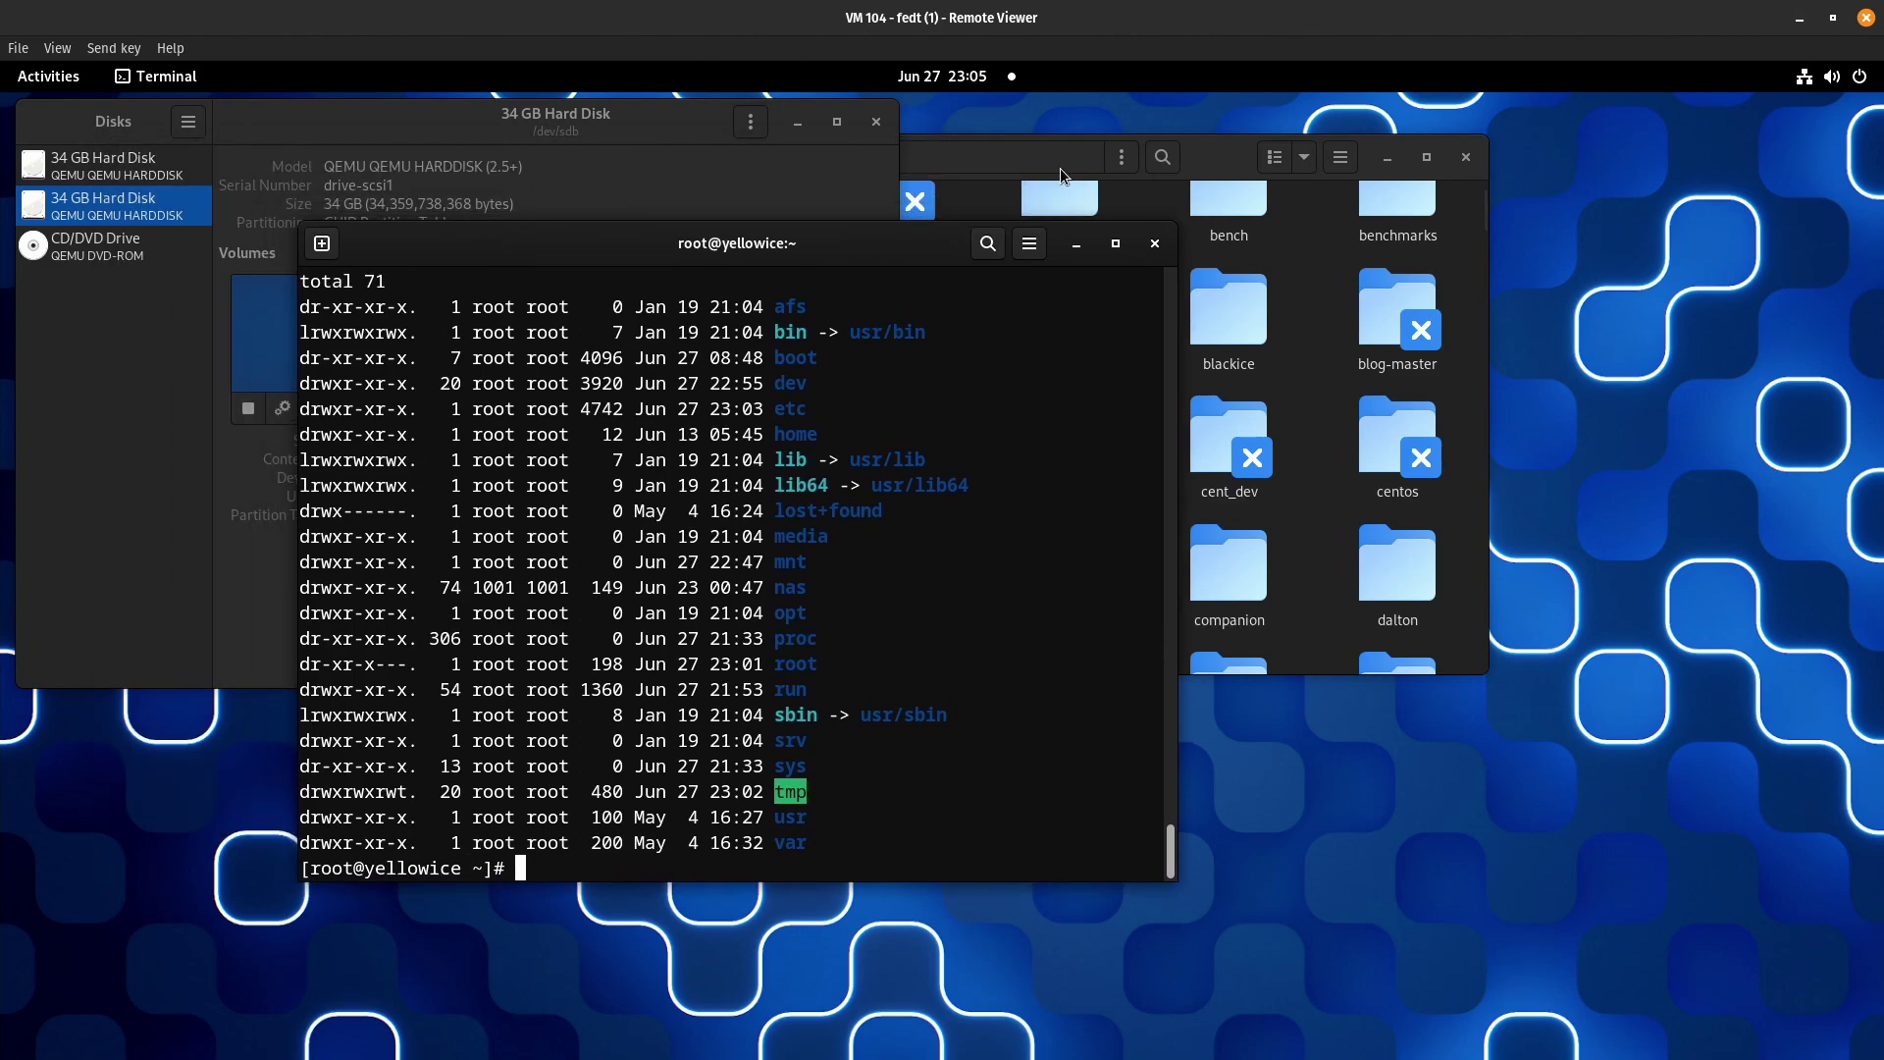
{"action": "left_click_drag", "start_coordinate": [1039, 150], "coordinate": [1210, 146]}
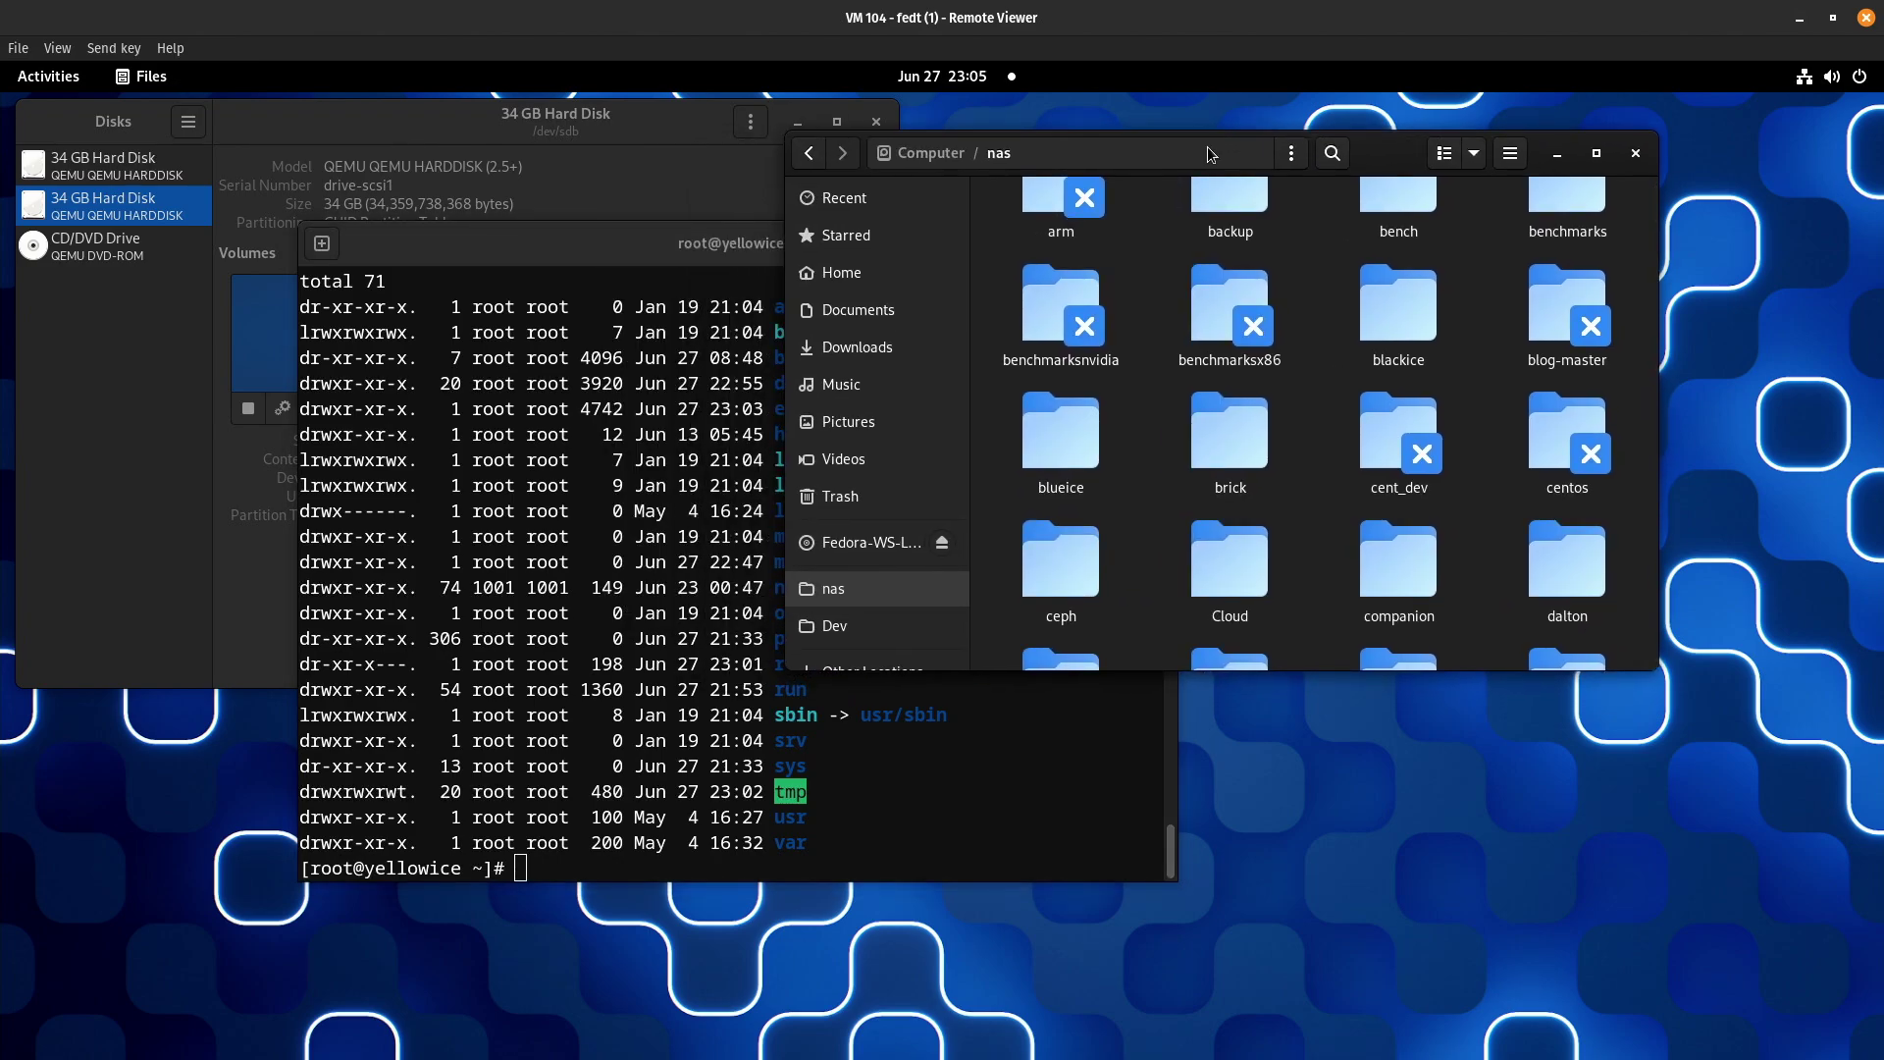
{"action": "left_click", "coordinate": [1636, 154]}
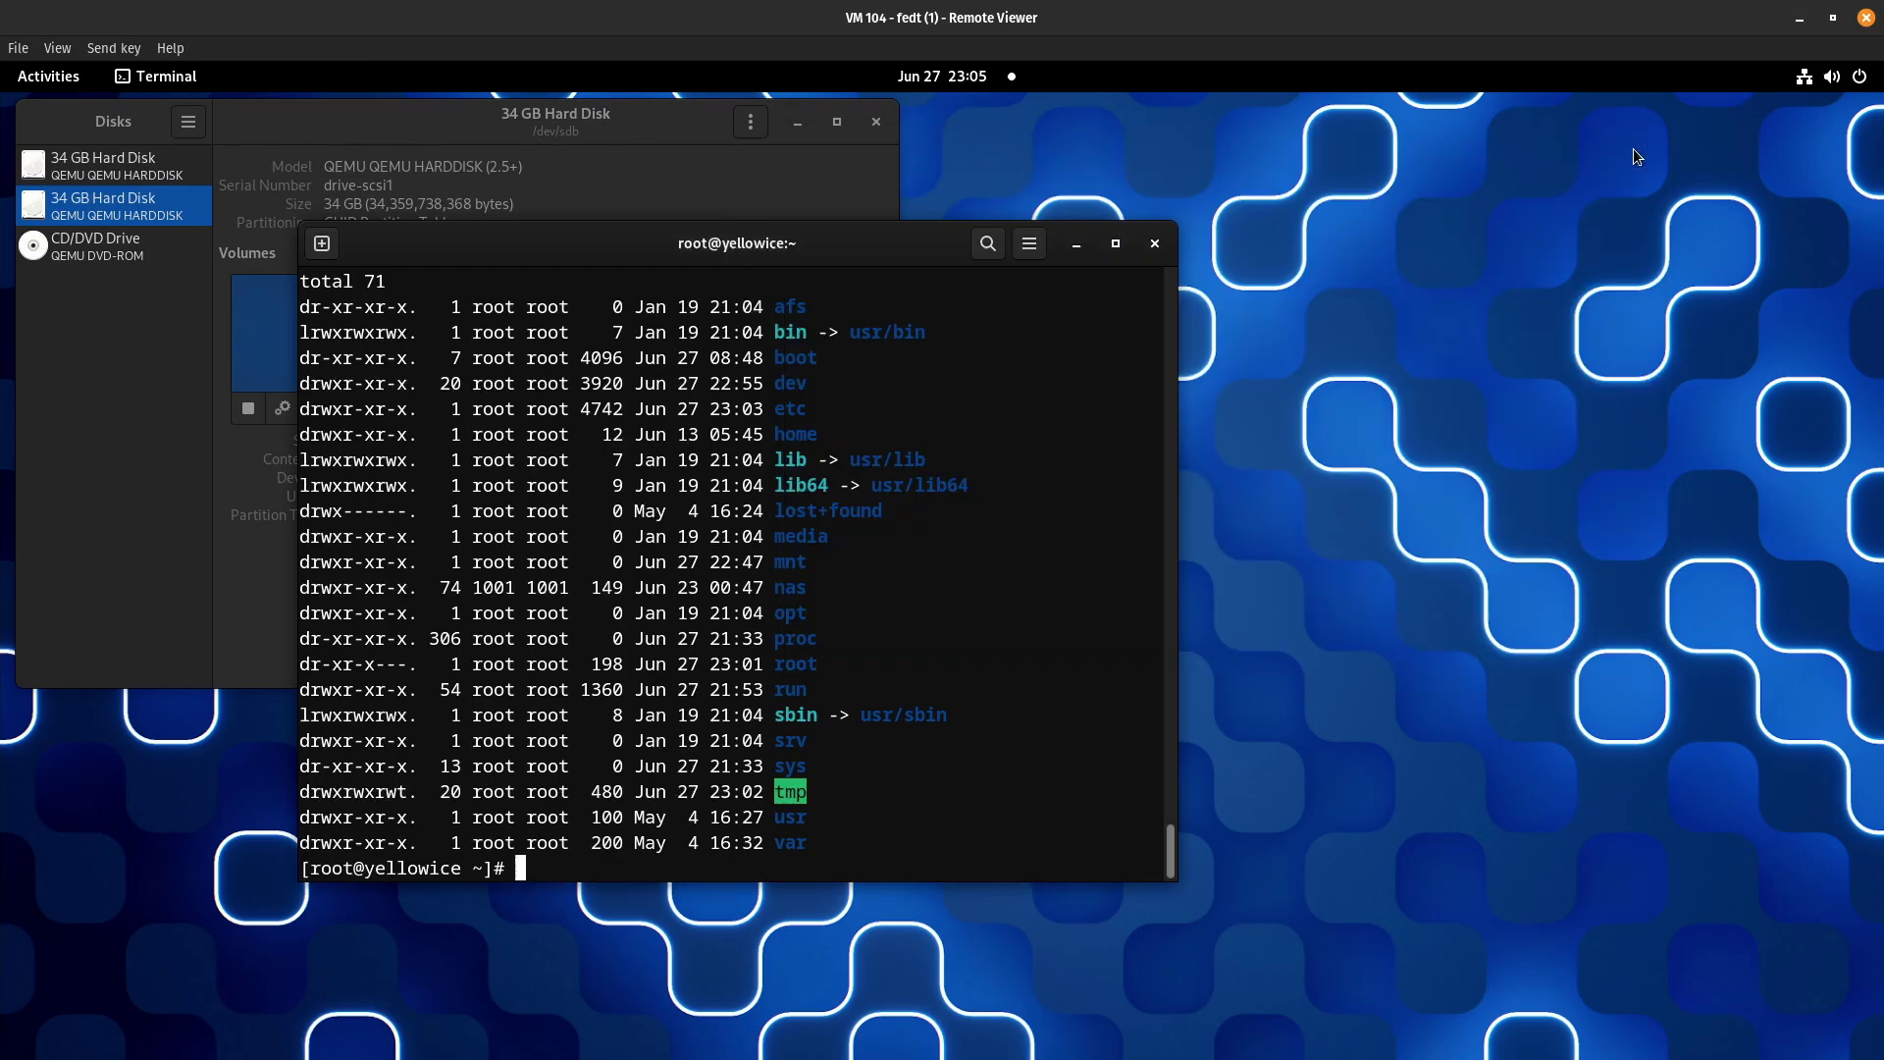
{"action": "left_click_drag", "start_coordinate": [632, 244], "coordinate": [1226, 138]}
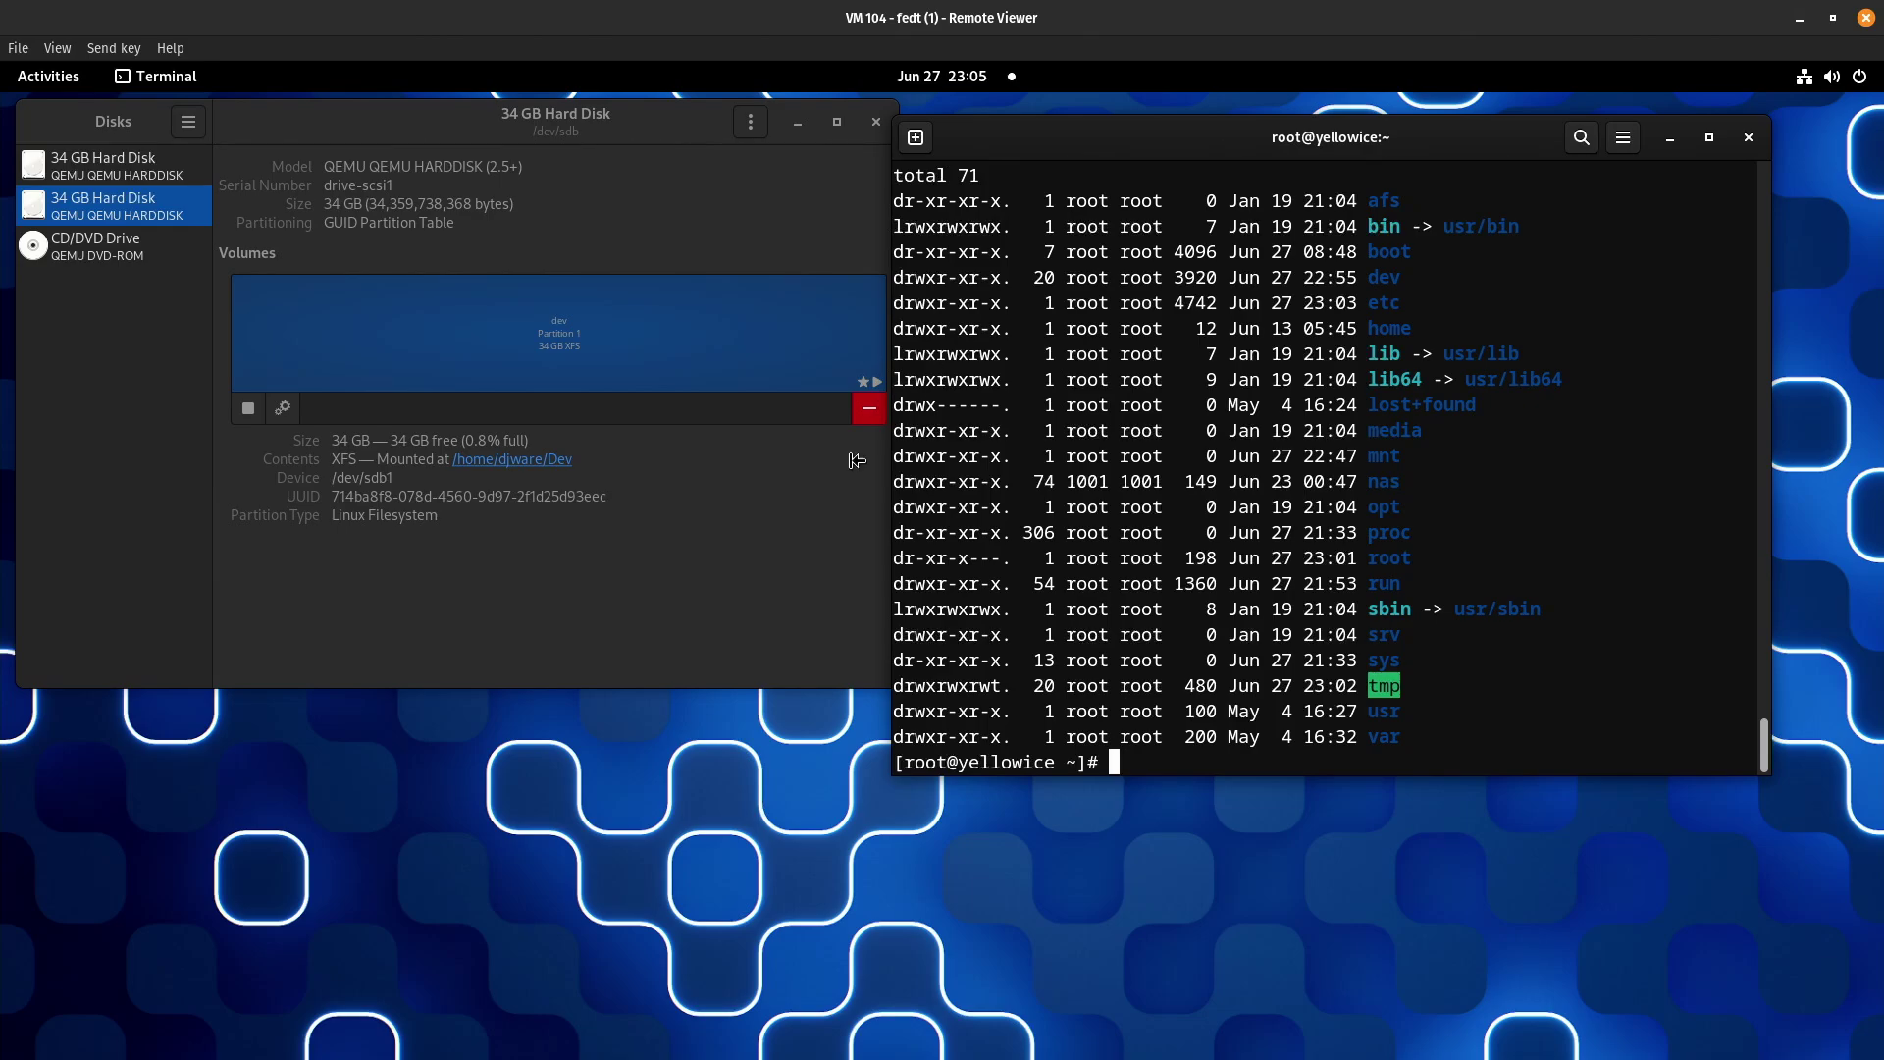
In Disks, open and then dismiss the extra options menu for the XFS partition /dev/sdb1.
{"action": "left_click", "coordinate": [568, 620]}
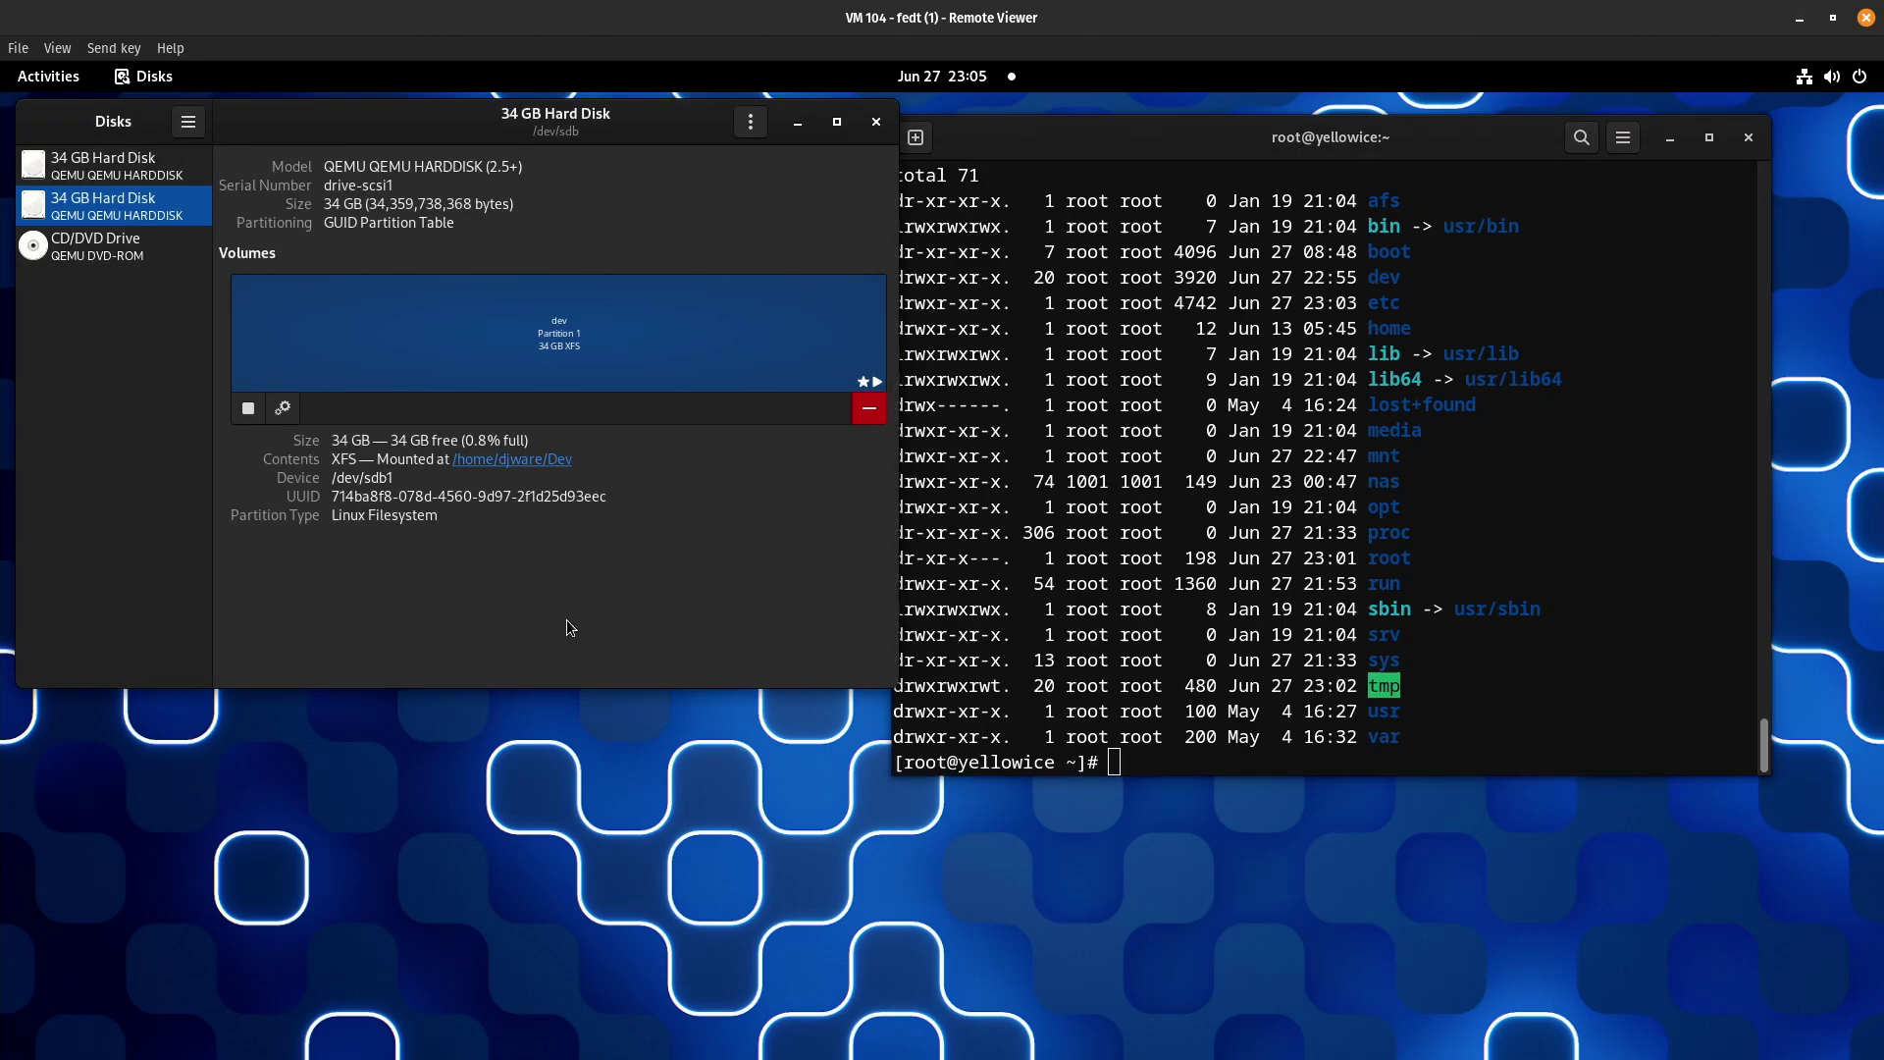
{"action": "left_click", "coordinate": [282, 408]}
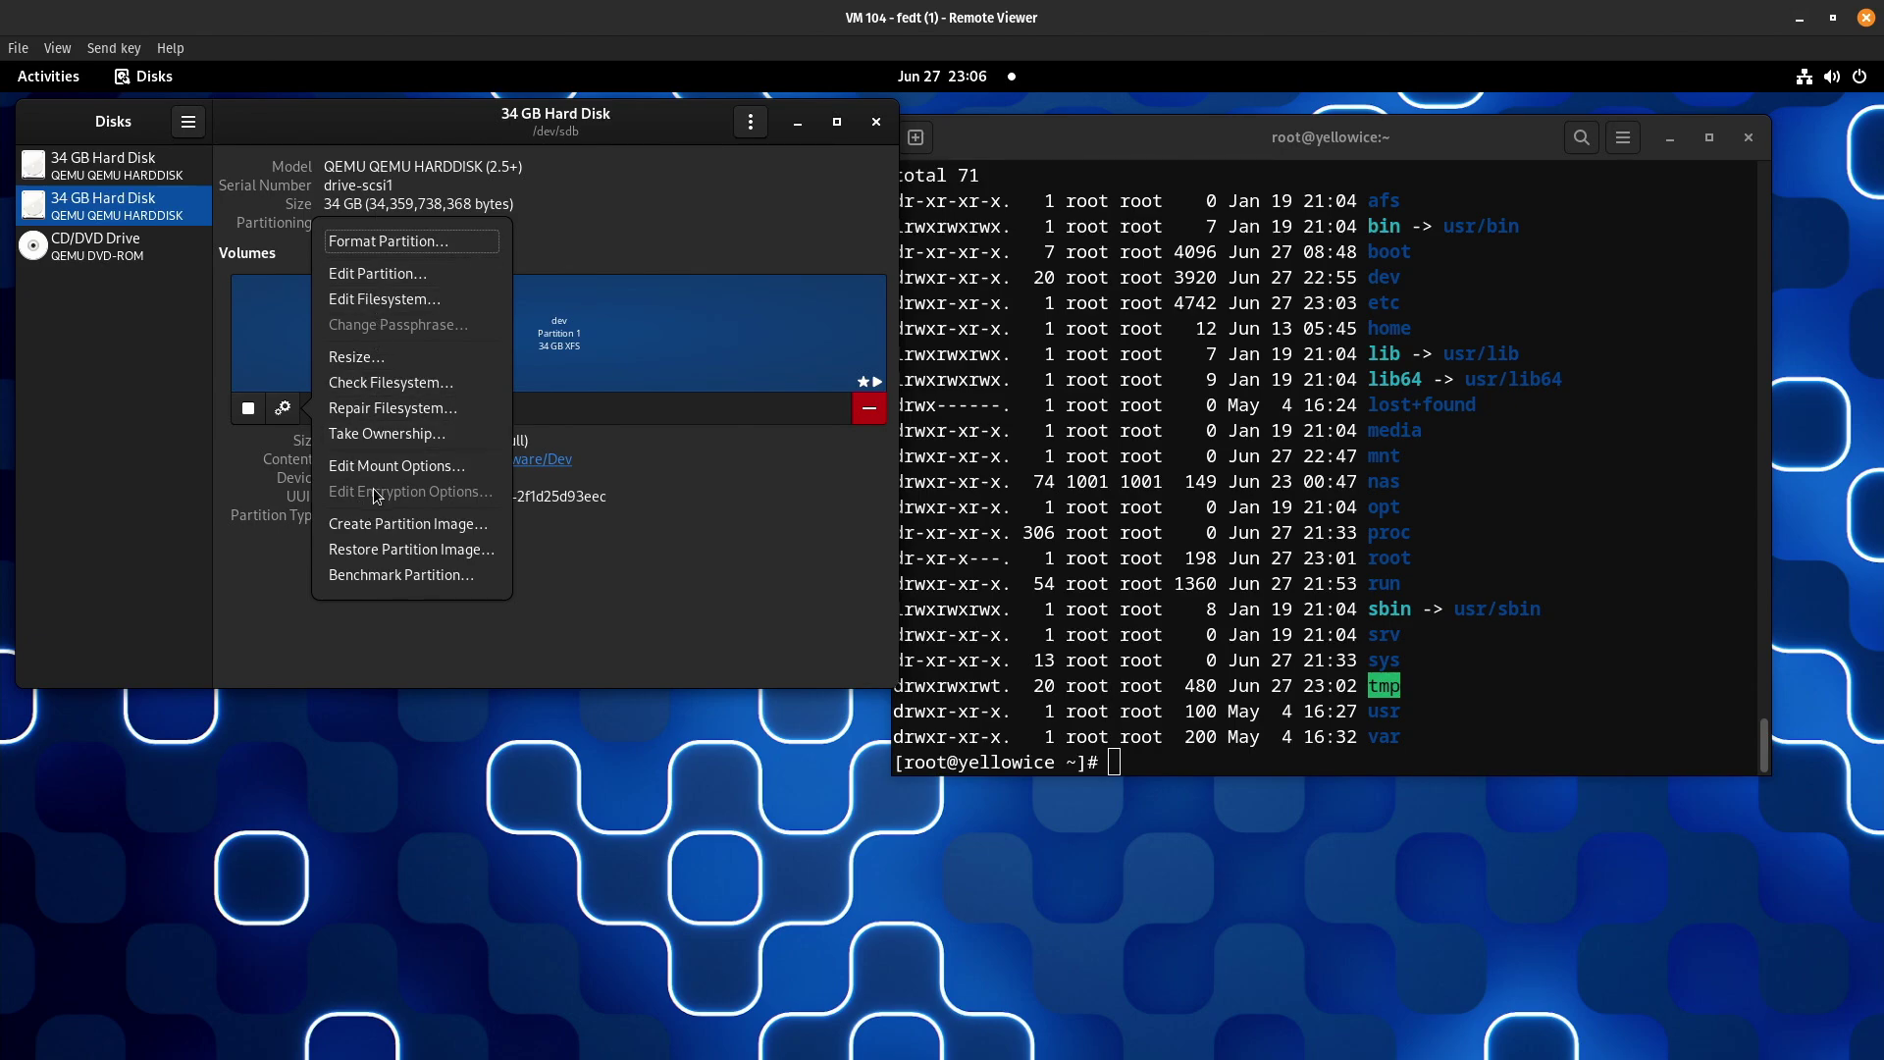
{"action": "left_click", "coordinate": [674, 610]}
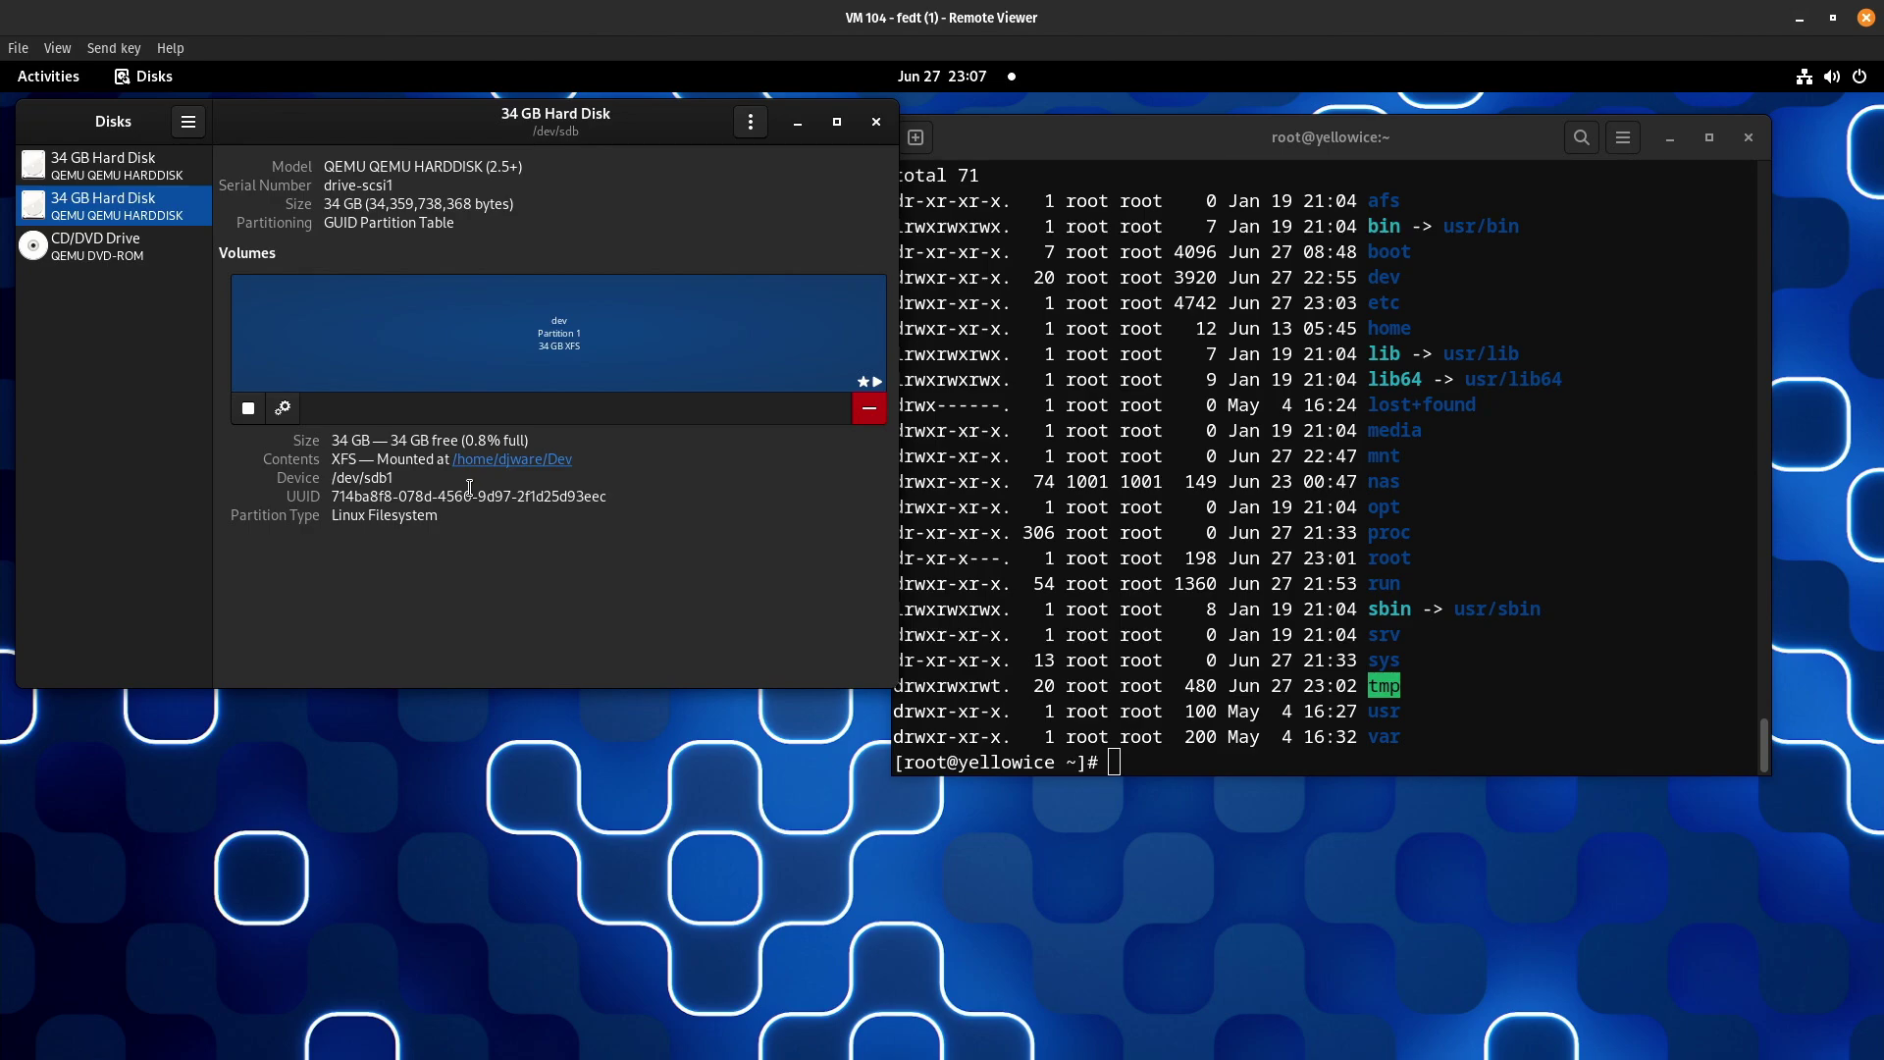
{"action": "left_click", "coordinate": [283, 409]}
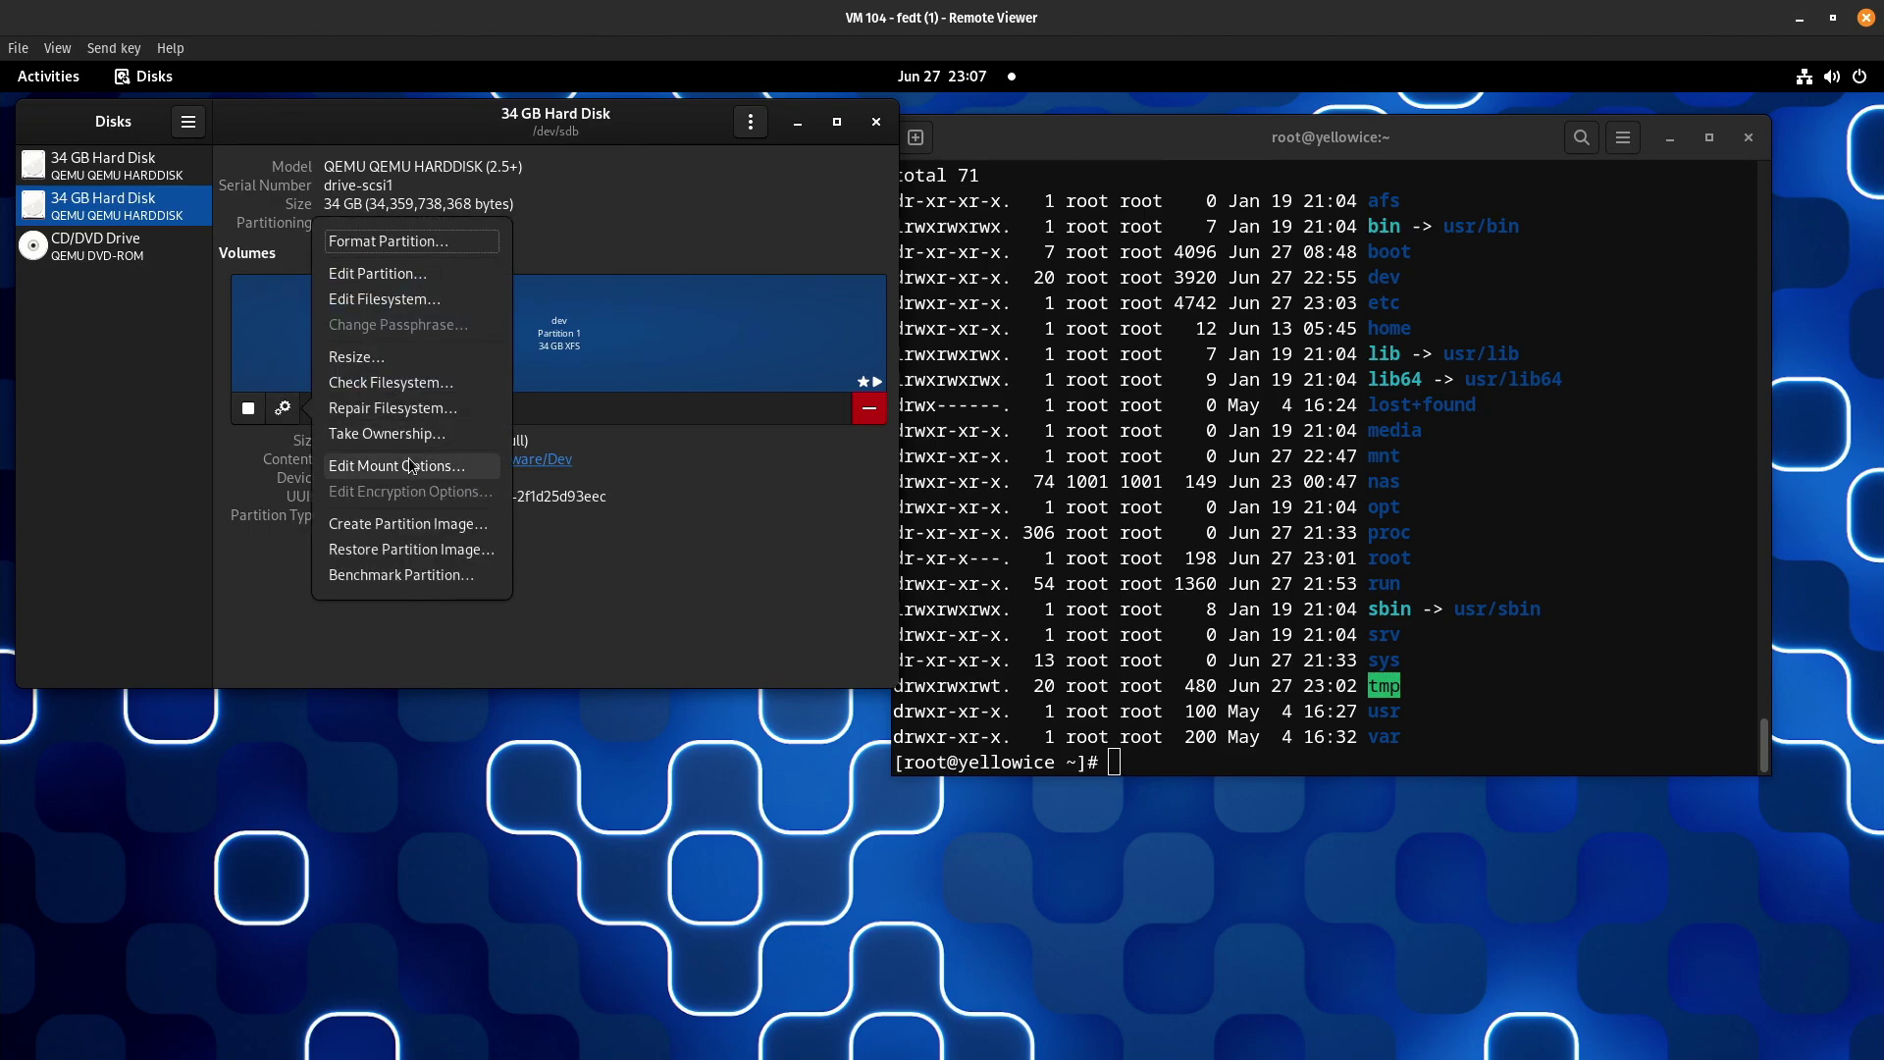
{"action": "left_click", "coordinate": [408, 463]}
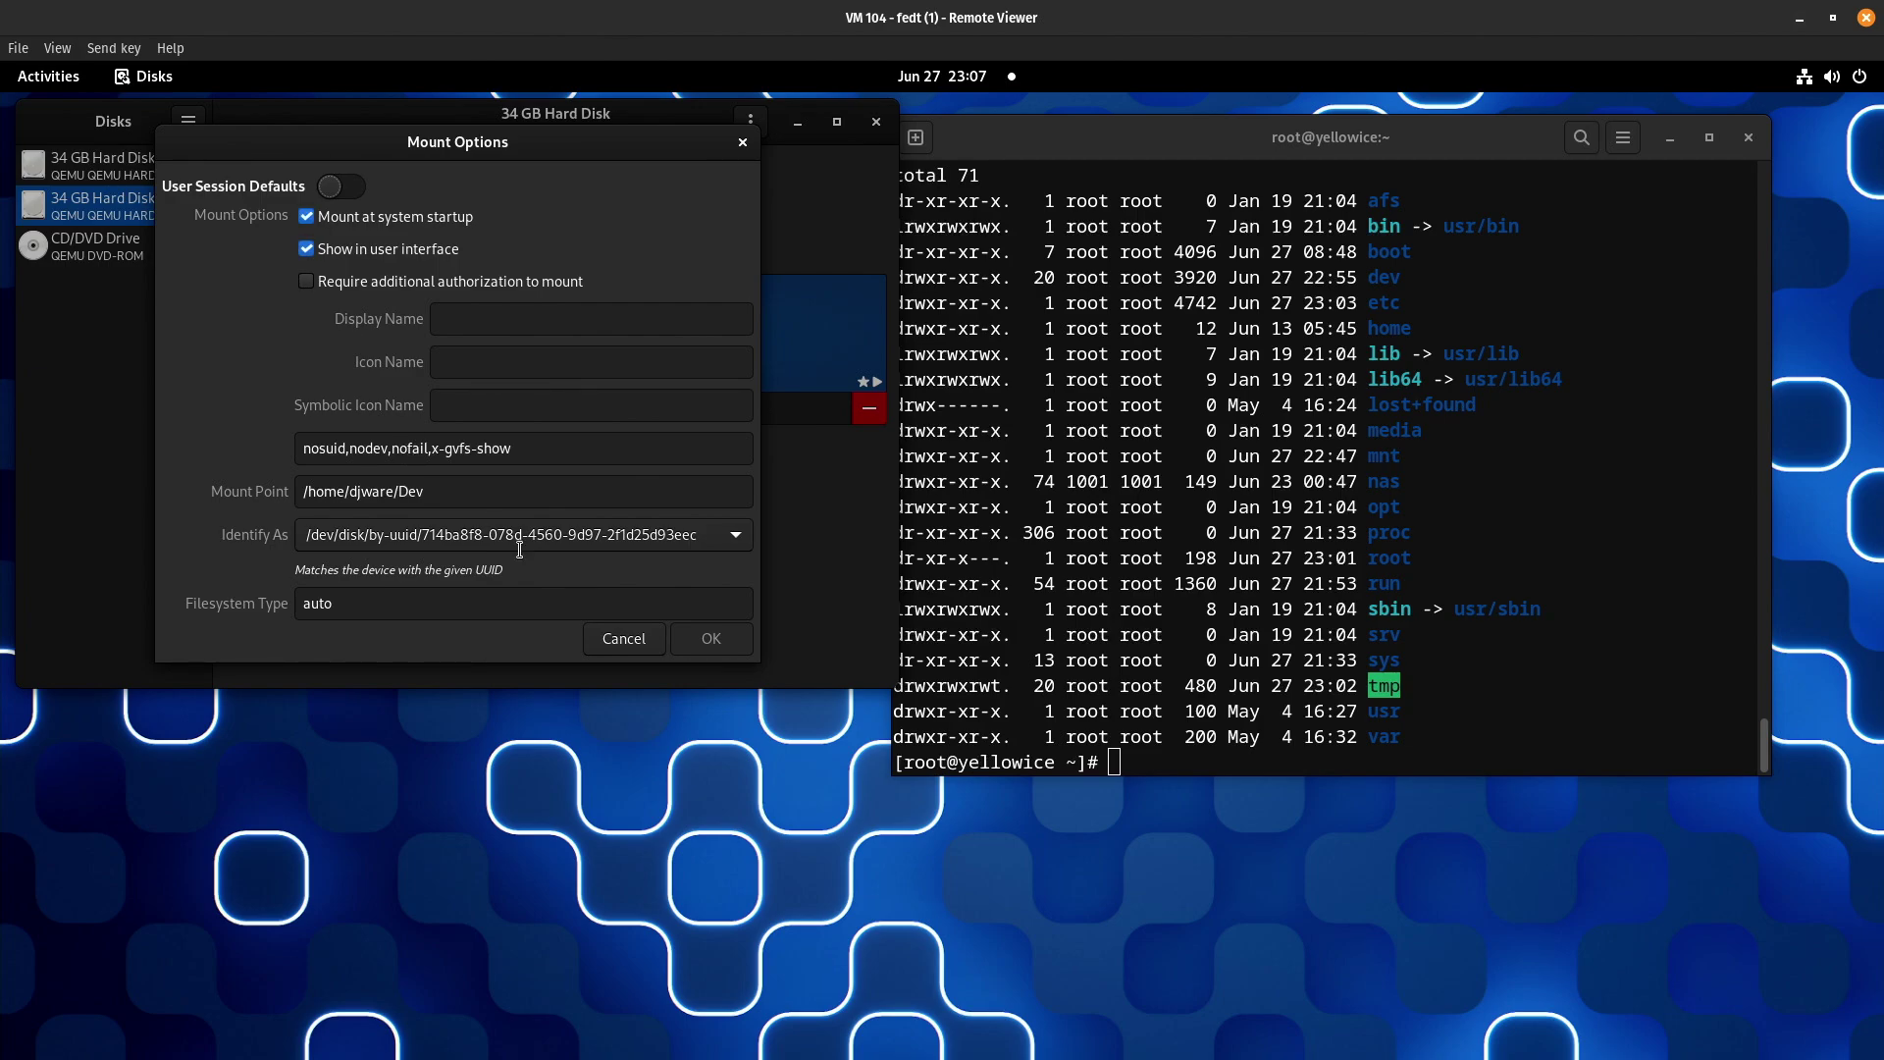
{"action": "left_click", "coordinate": [618, 656]}
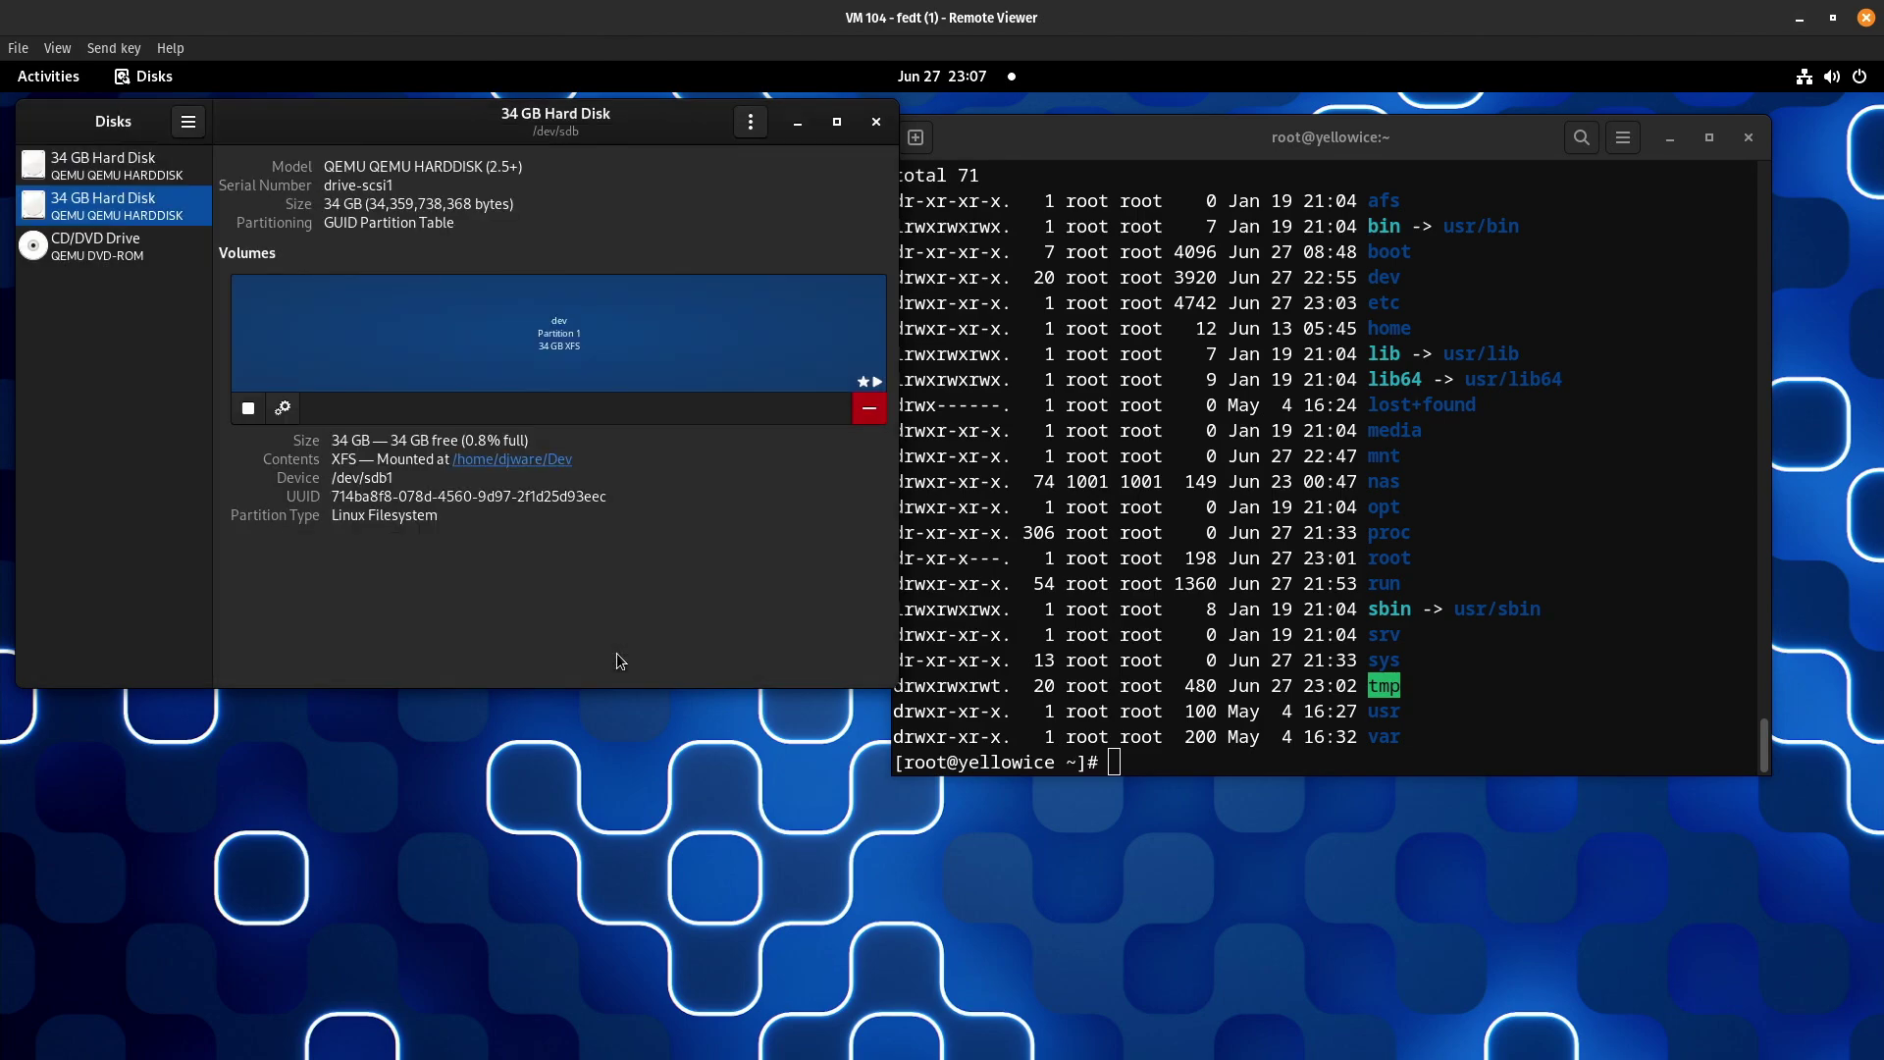